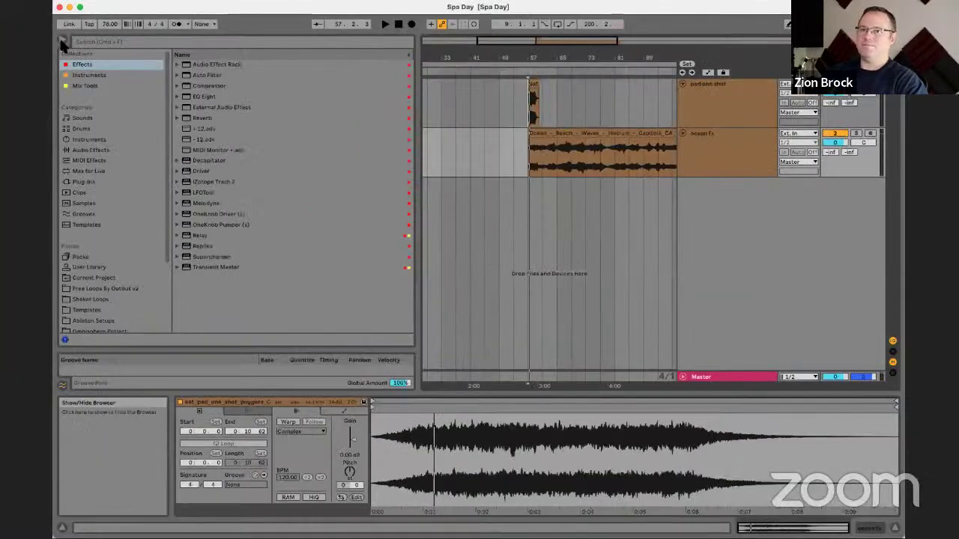
# Step: Hide the browser, solo the pad one shot track and play its clip to audition the sound
pyautogui.click(8, 60)
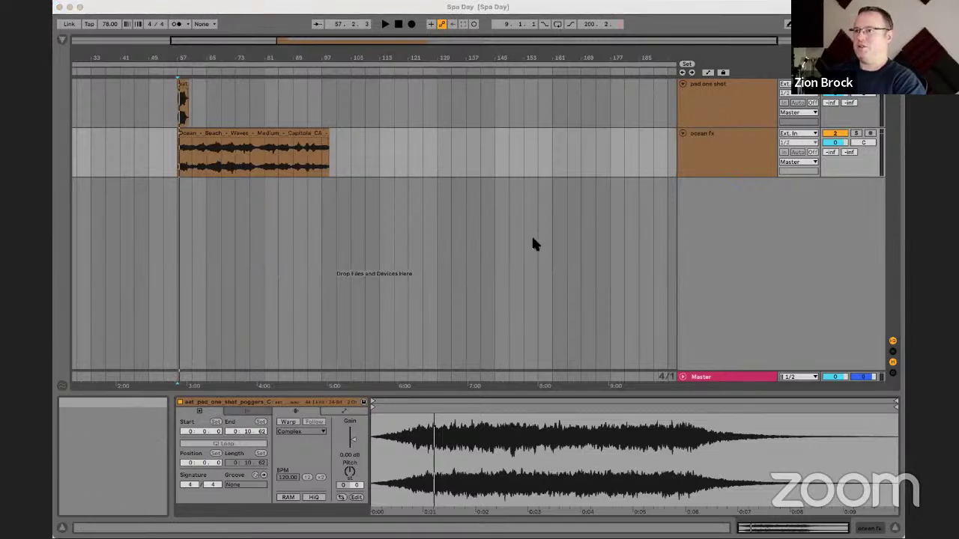
pyautogui.click(353, 117)
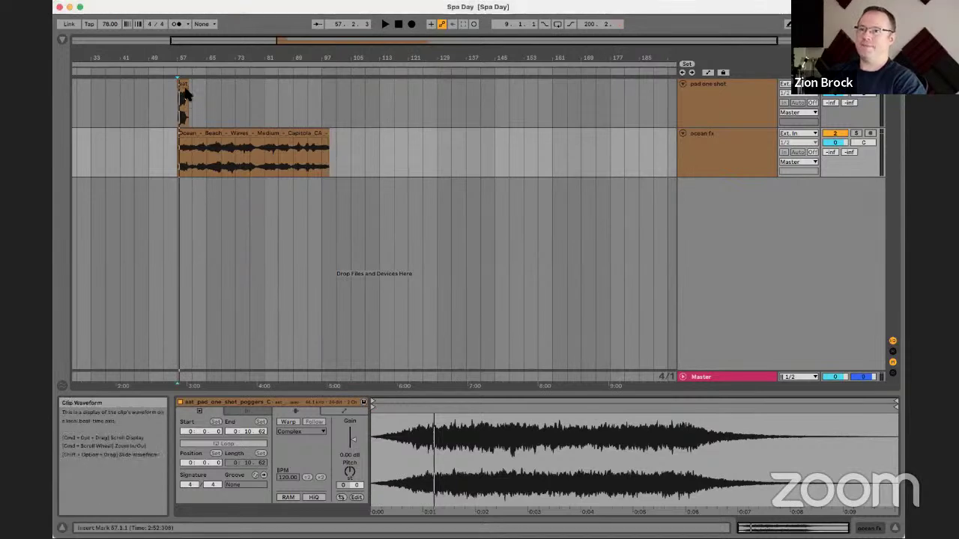
pyautogui.click(765, 94)
pyautogui.press('space')
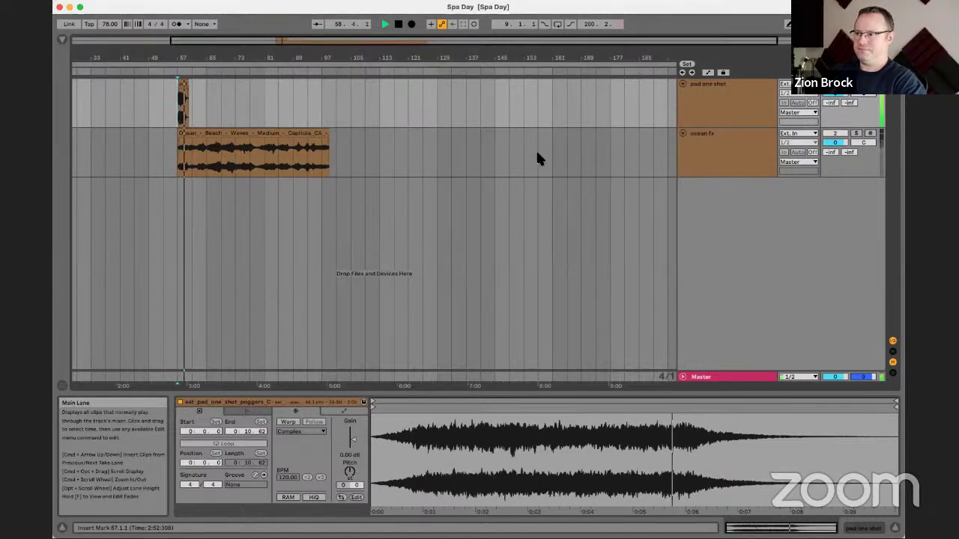
pyautogui.press('space')
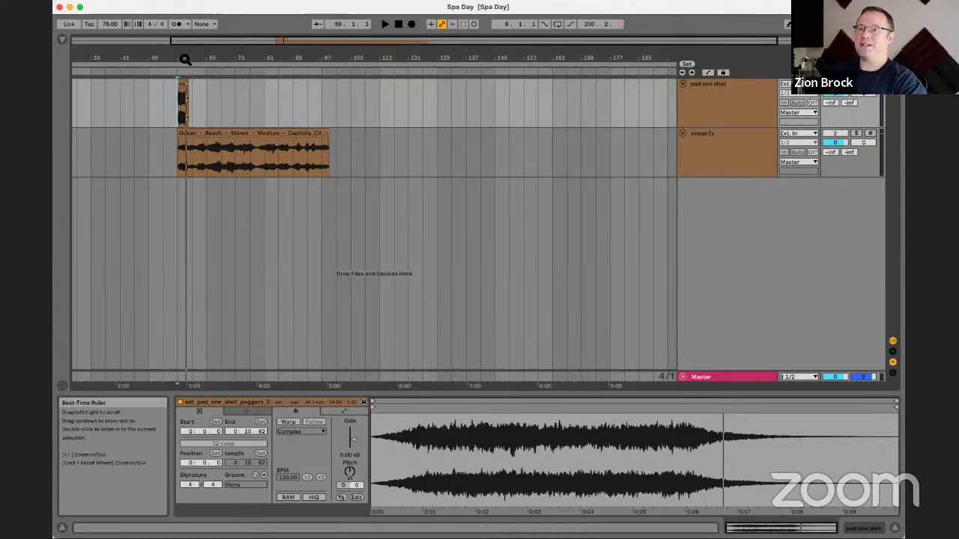
# Step: Add Simpler from the Instruments collection as a new MIDI track below the ocean fx track
pyautogui.moveTo(185, 61); pyautogui.dragTo(185, 127)
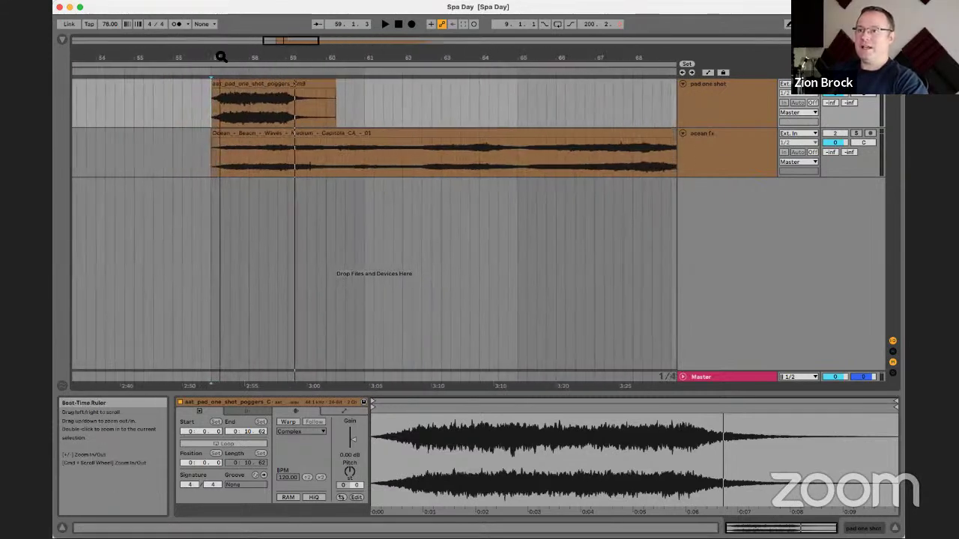
pyautogui.click(273, 88)
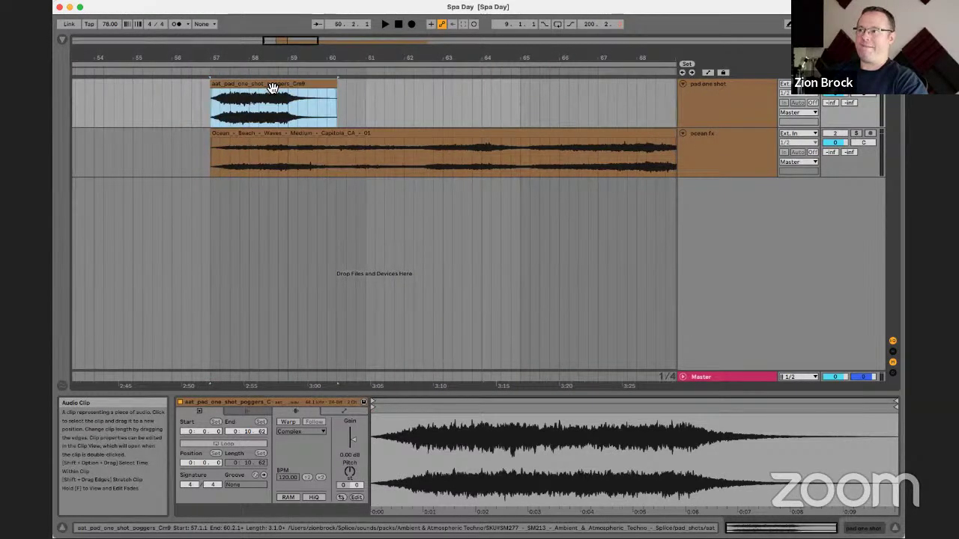
pyautogui.click(702, 84)
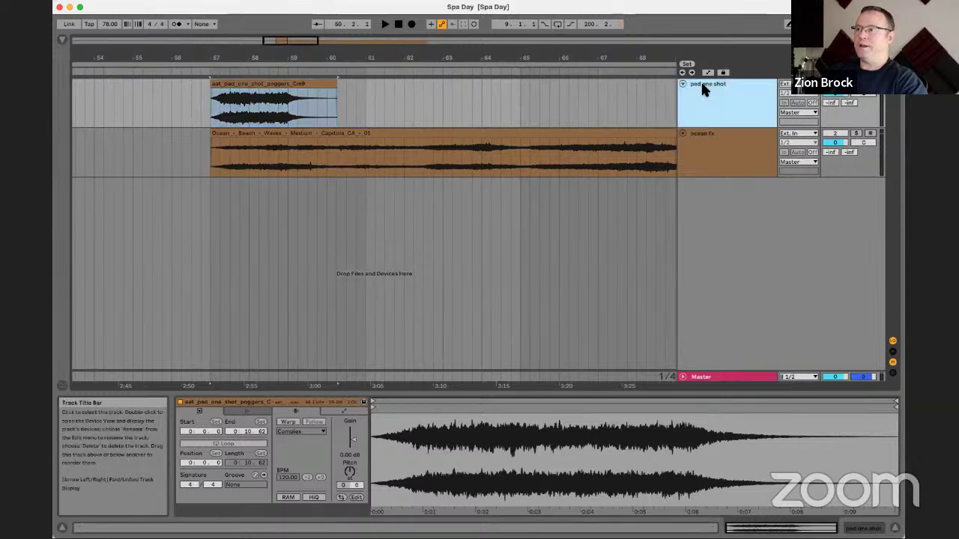
pyautogui.click(63, 39)
pyautogui.click(62, 39)
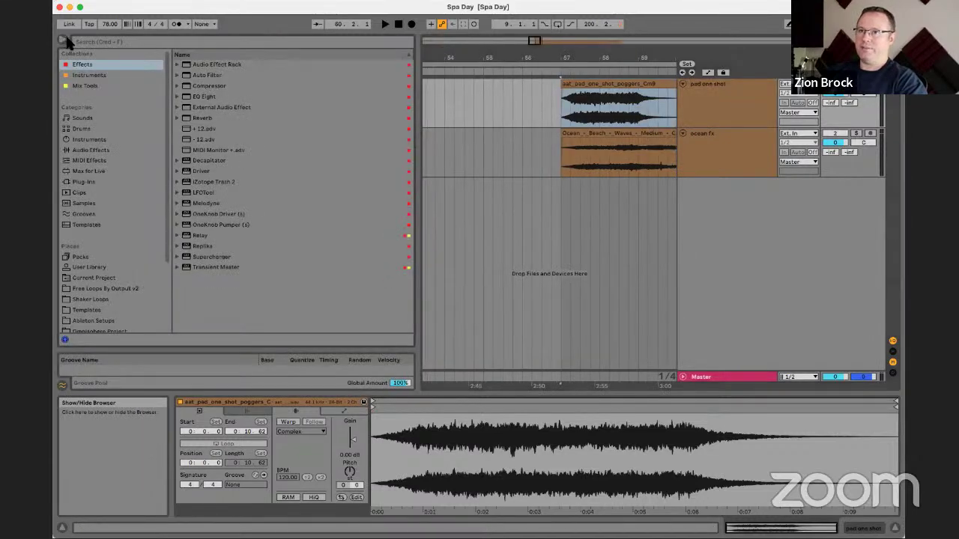
pyautogui.click(120, 75)
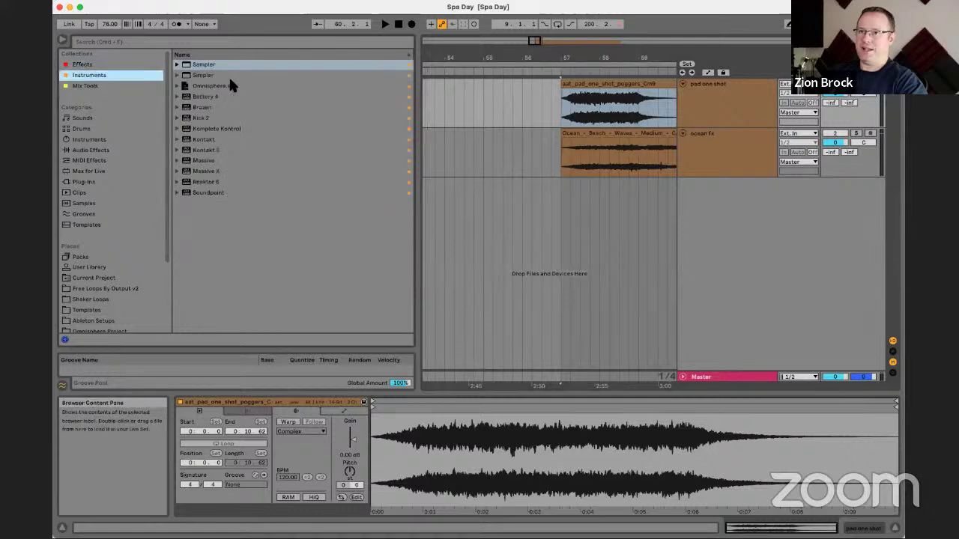
pyautogui.moveTo(212, 78); pyautogui.dragTo(648, 203)
pyautogui.click(689, 186)
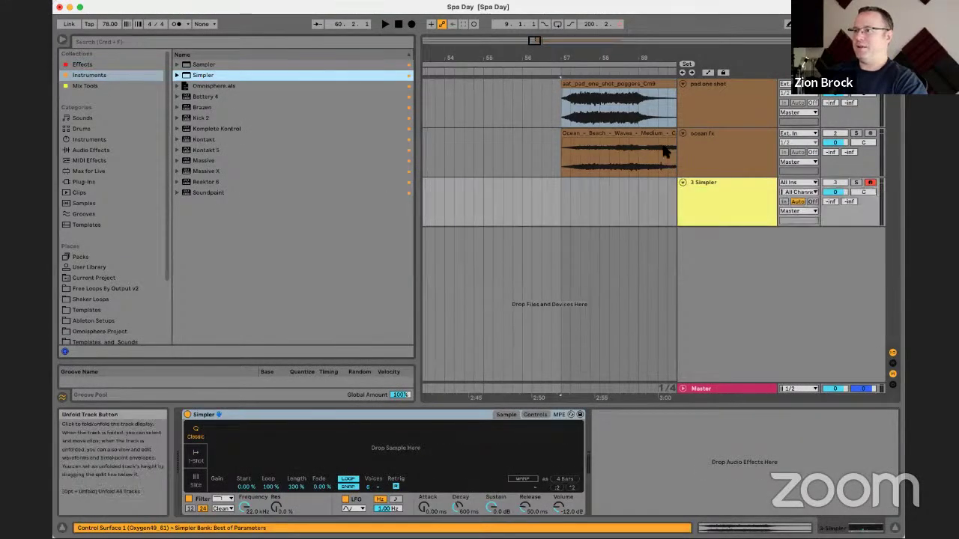
# Step: Load the aat_pad_one_shot_poggers_Cm9 clip into Simpler as its sample and unsolo the pad one shot track
pyautogui.moveTo(634, 88); pyautogui.dragTo(424, 443)
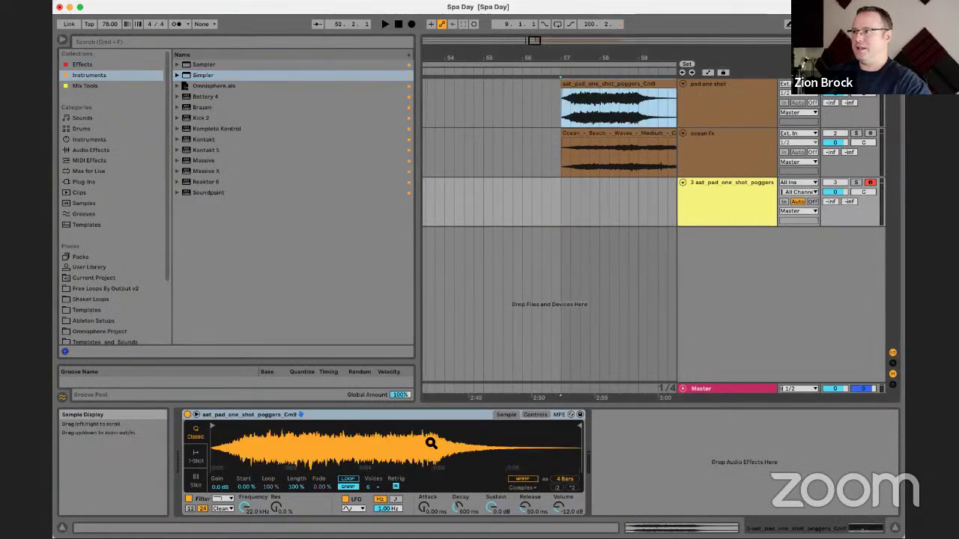
pyautogui.click(871, 182)
pyautogui.click(868, 183)
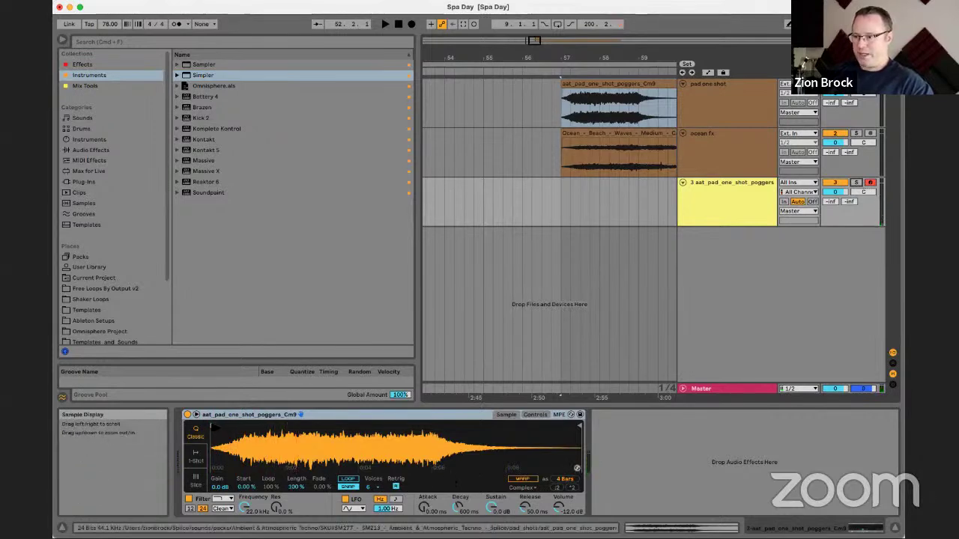
# Step: Trim Simpler's sample region to run from about 1.3 s to about 5.6 s, with the loop fade at 0%
pyautogui.moveTo(213, 427); pyautogui.dragTo(259, 433)
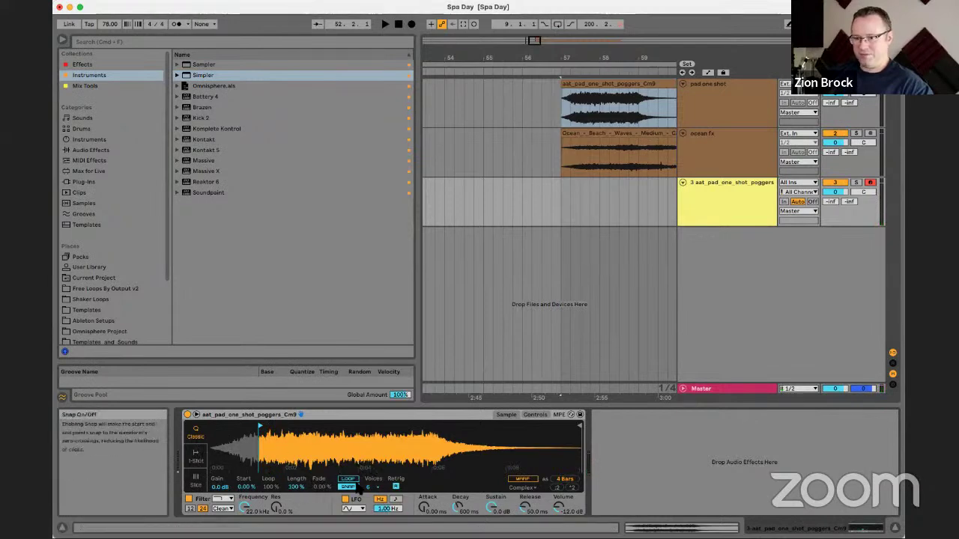
pyautogui.moveTo(270, 488); pyautogui.dragTo(269, 524)
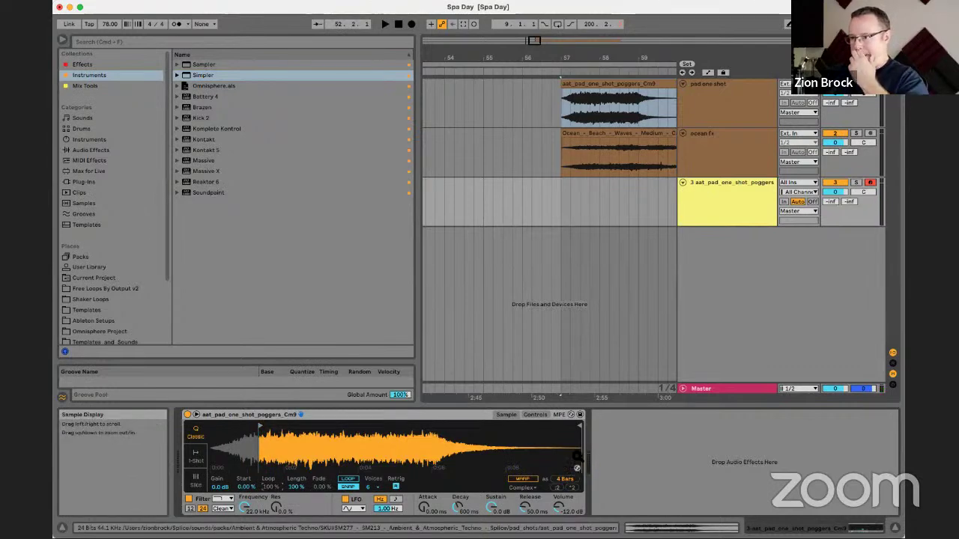
pyautogui.moveTo(579, 433); pyautogui.dragTo(417, 433)
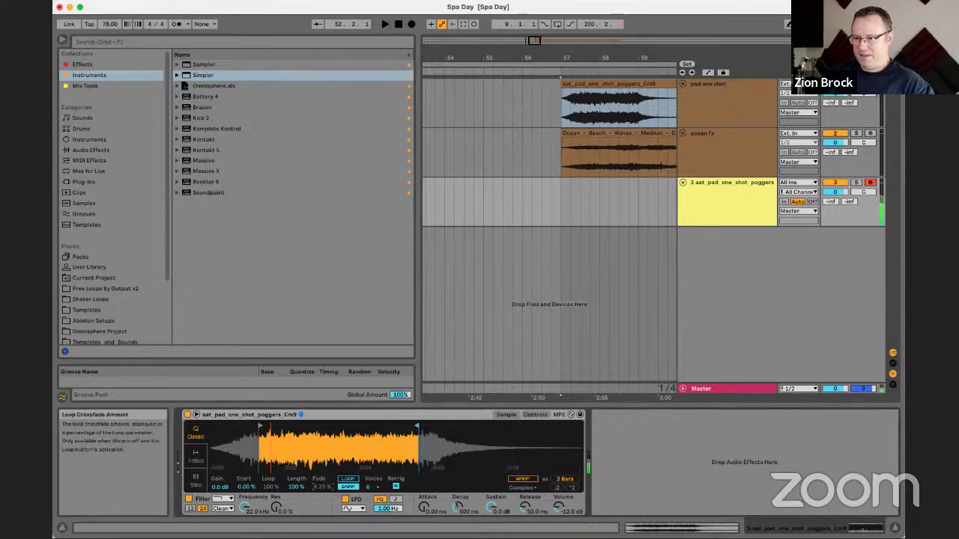
pyautogui.moveTo(323, 487); pyautogui.dragTo(323, 510)
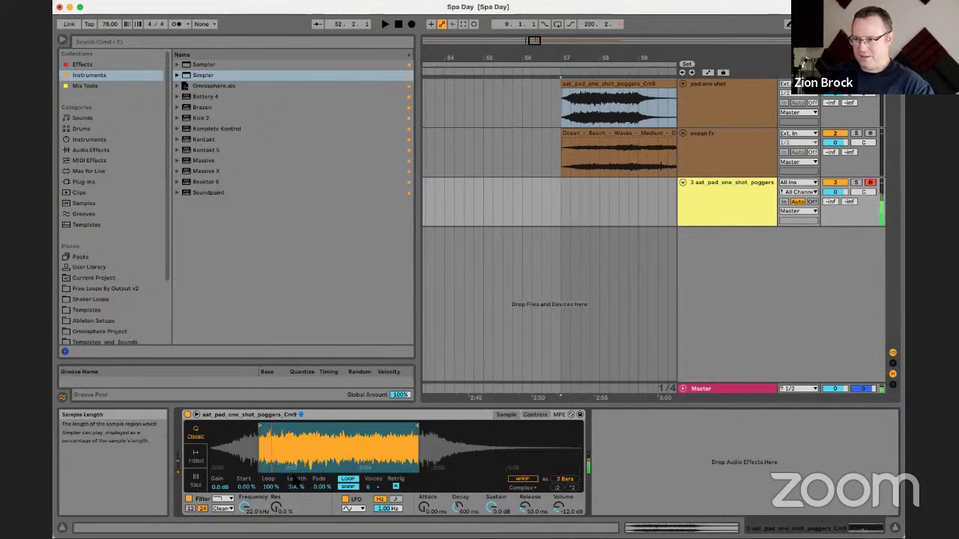
# Step: Soften Simpler's amplitude envelope with an attack of 7.31 ms and a release of 1.31 s
pyautogui.click(535, 415)
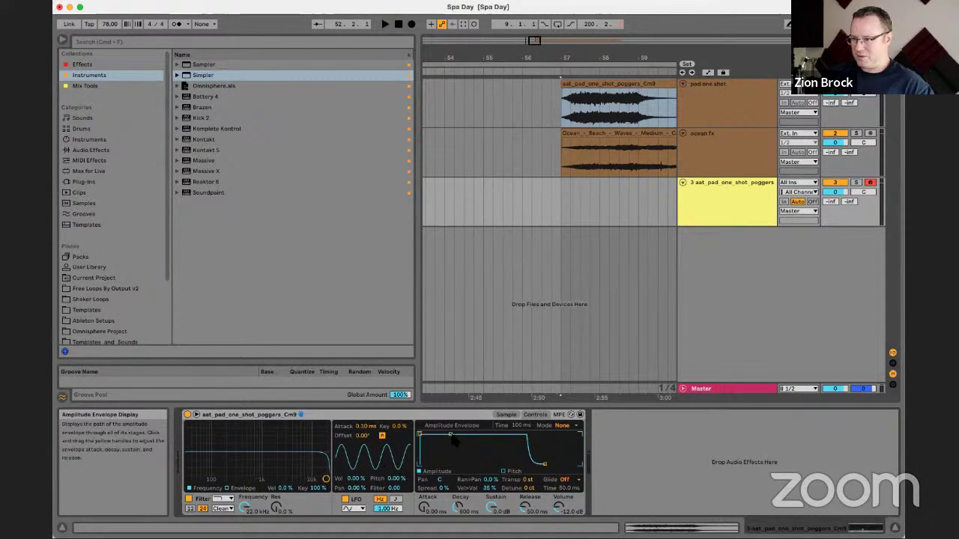
pyautogui.moveTo(425, 506); pyautogui.dragTo(425, 502)
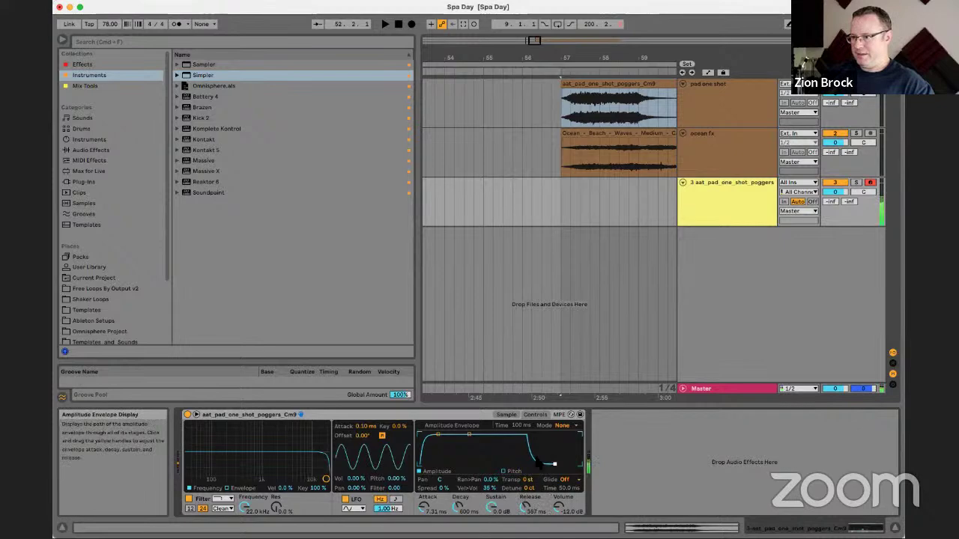
pyautogui.moveTo(539, 463); pyautogui.dragTo(561, 465)
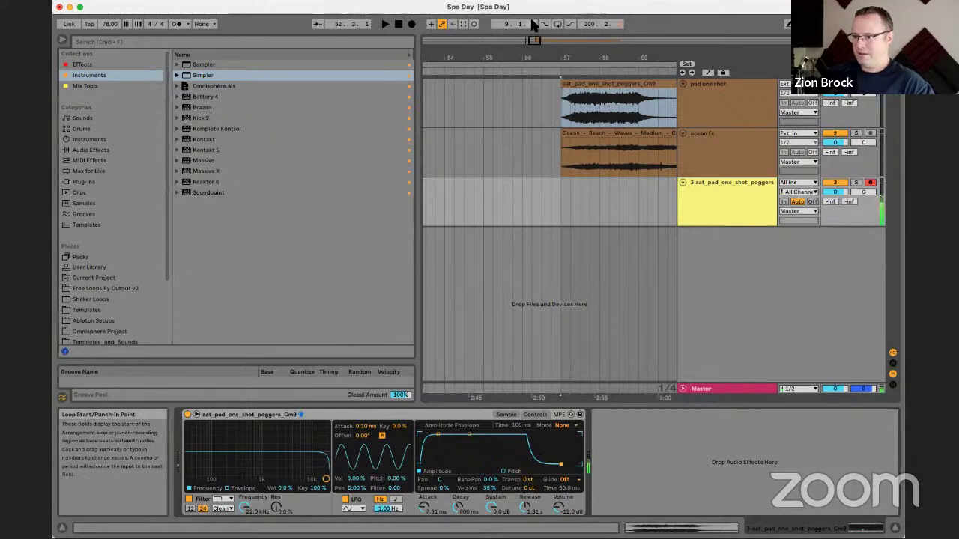
# Step: Set Simpler's loop fade to 60.2% and move the sample start back to about 0.9 s
pyautogui.click(505, 414)
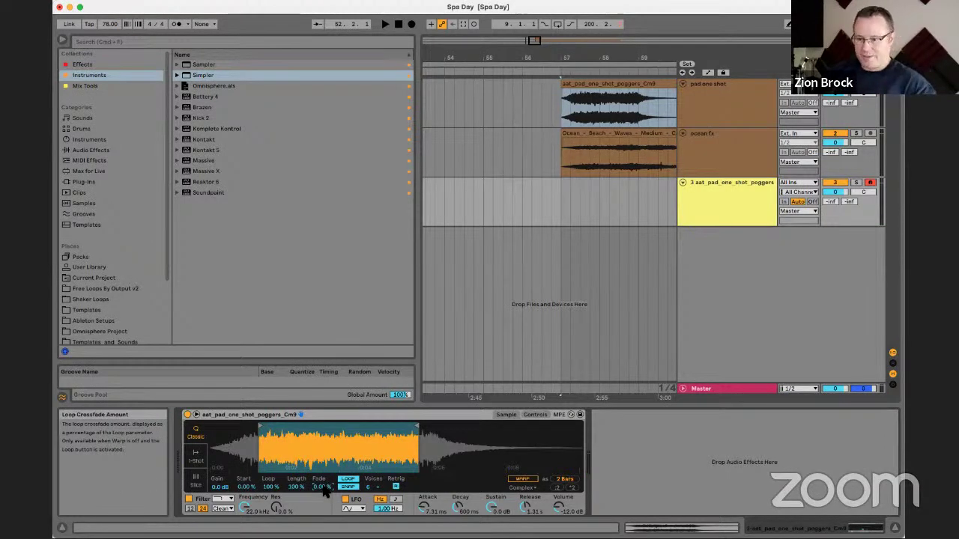
pyautogui.moveTo(321, 487); pyautogui.dragTo(321, 475)
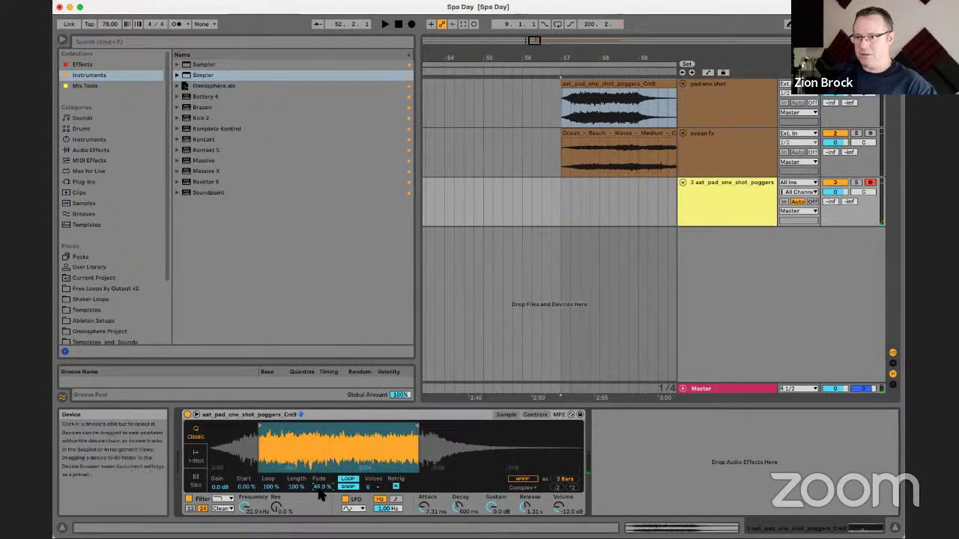
pyautogui.moveTo(258, 425); pyautogui.dragTo(245, 425)
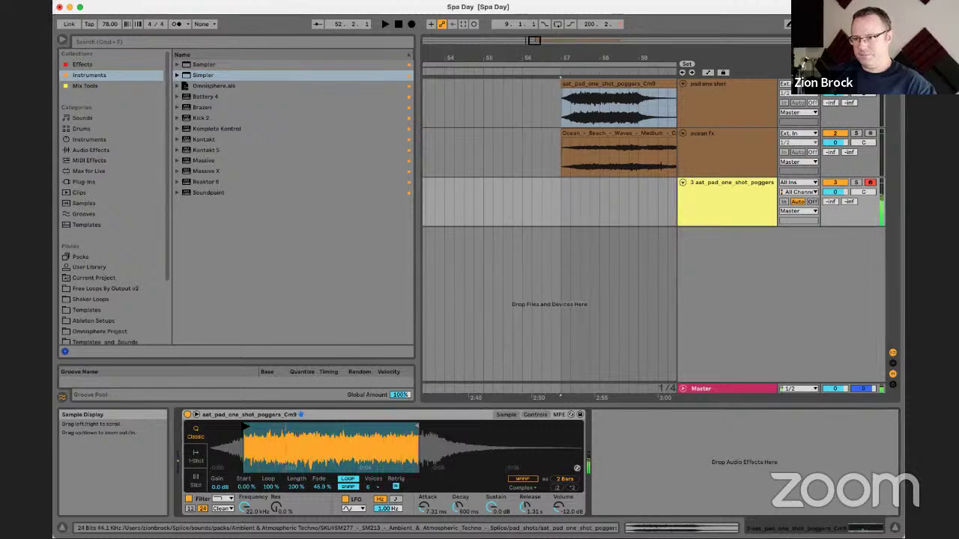
pyautogui.moveTo(323, 487); pyautogui.dragTo(322, 483)
# Step: Try shorter and longer loop lengths, then fine-tune the sample end at about 5.8 s on the magnified waveform
pyautogui.moveTo(416, 427); pyautogui.dragTo(335, 427)
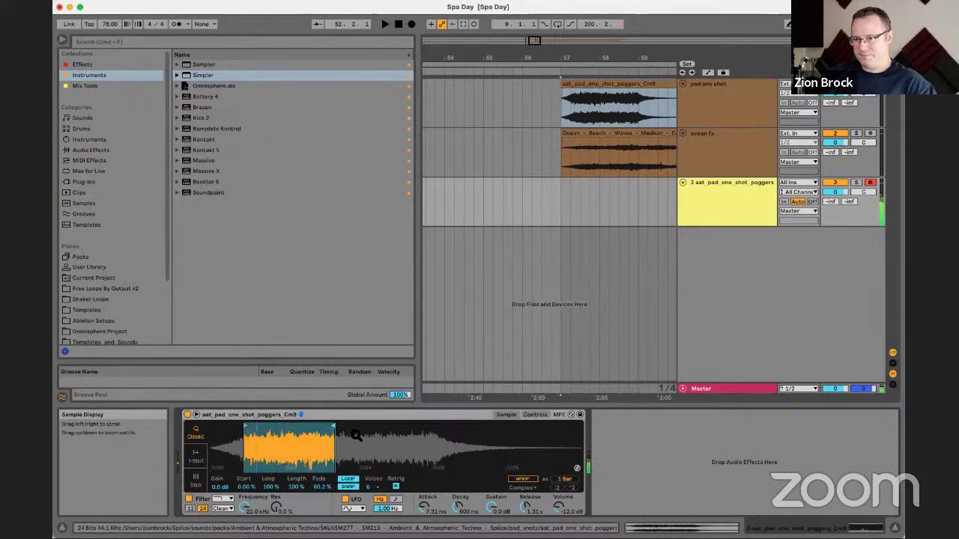
pyautogui.moveTo(335, 427); pyautogui.dragTo(442, 428)
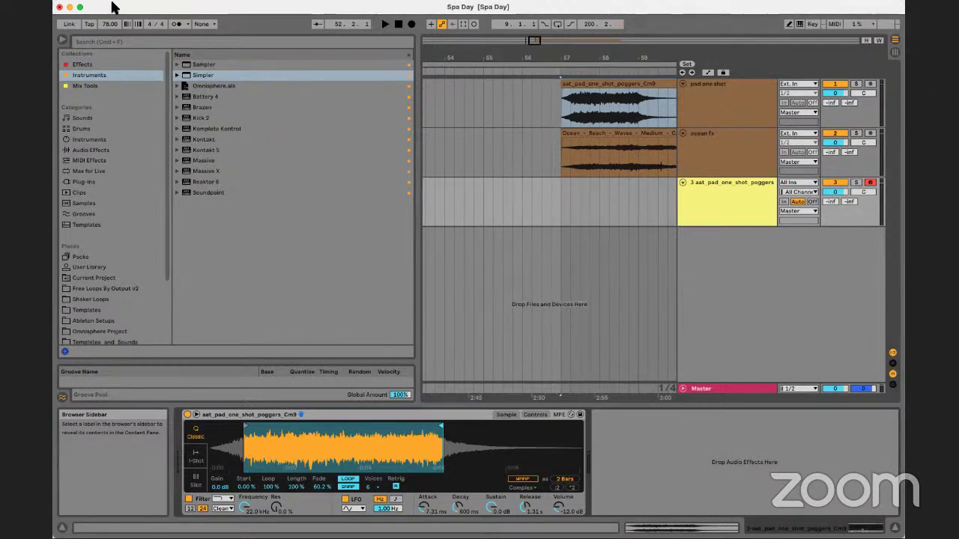
pyautogui.press('a')
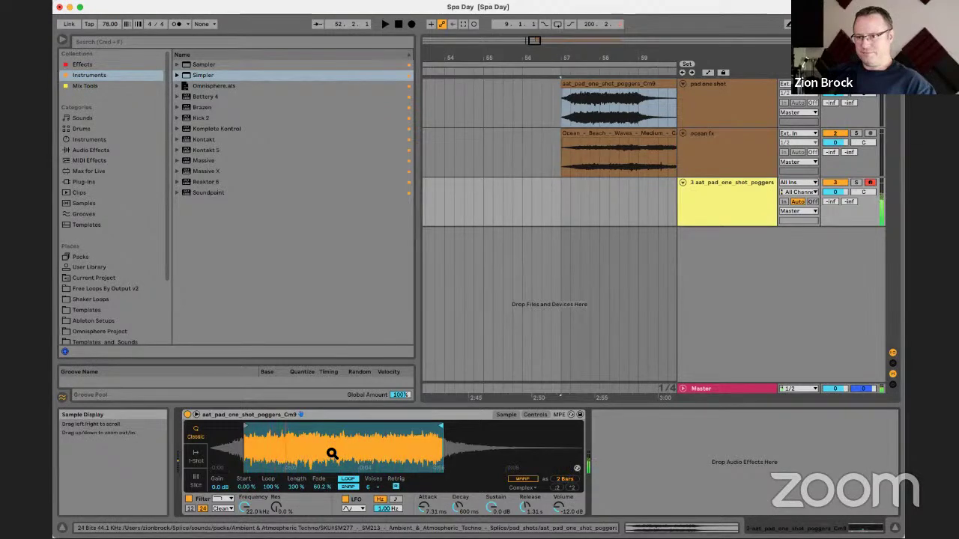
pyautogui.moveTo(441, 426)
pyautogui.mouseDown()
pyautogui.moveTo(424, 428)
pyautogui.moveTo(424, 494)
pyautogui.mouseUp()
pyautogui.moveTo(534, 444)
pyautogui.mouseDown()
pyautogui.moveTo(533, 453)
pyautogui.moveTo(529, 432)
pyautogui.mouseUp()
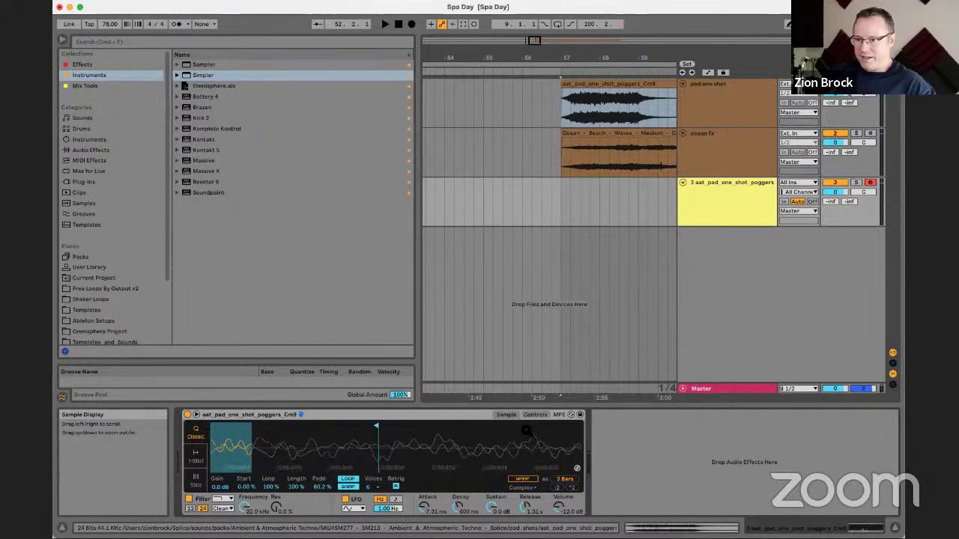
pyautogui.moveTo(376, 426); pyautogui.dragTo(370, 425)
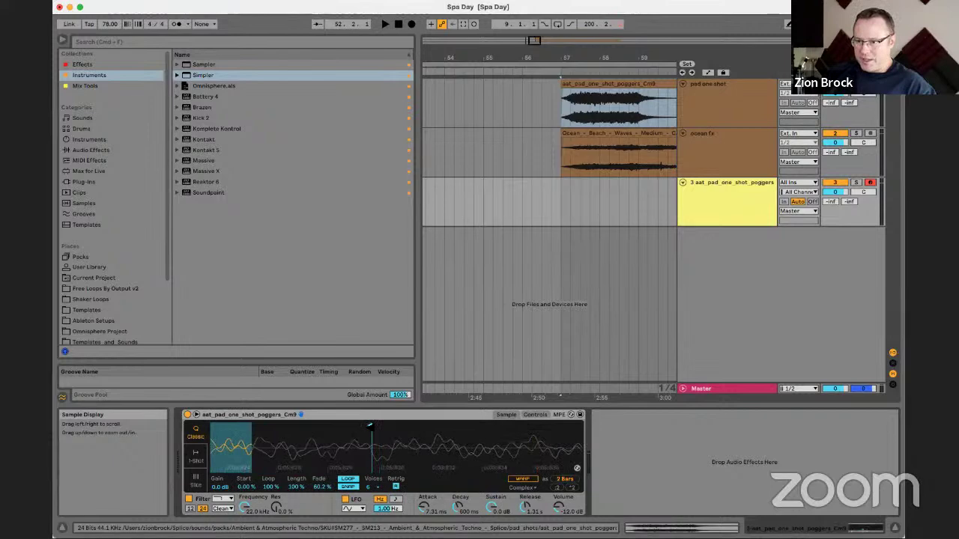
# Step: Fine-tune the sample start at about 0.9 s on the magnified waveform for a smoother loop point
pyautogui.moveTo(433, 460); pyautogui.dragTo(296, 450)
pyautogui.moveTo(246, 430); pyautogui.dragTo(652, 435)
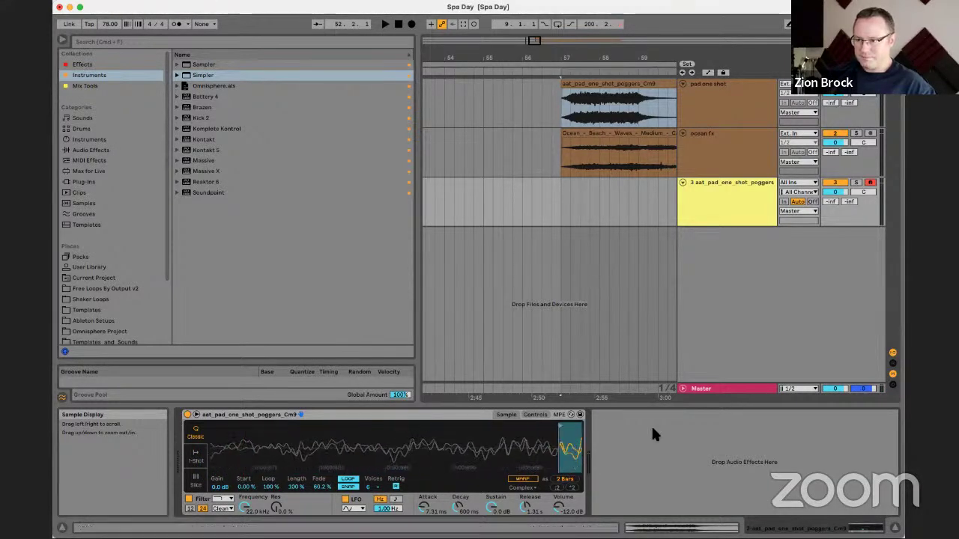
pyautogui.rightClick(546, 446)
pyautogui.click(511, 460)
pyautogui.moveTo(568, 447); pyautogui.dragTo(569, 473)
pyautogui.moveTo(361, 426); pyautogui.dragTo(364, 426)
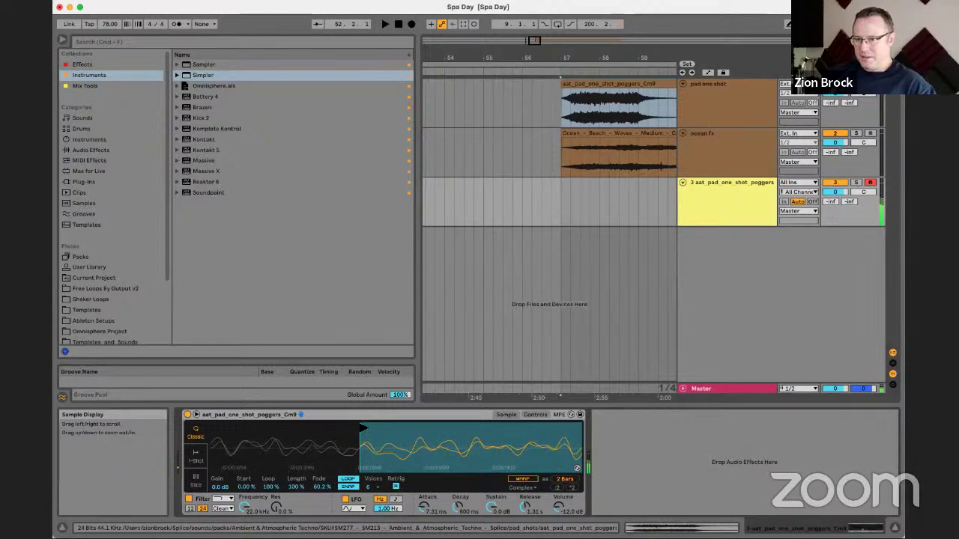
pyautogui.moveTo(362, 457); pyautogui.dragTo(362, 424)
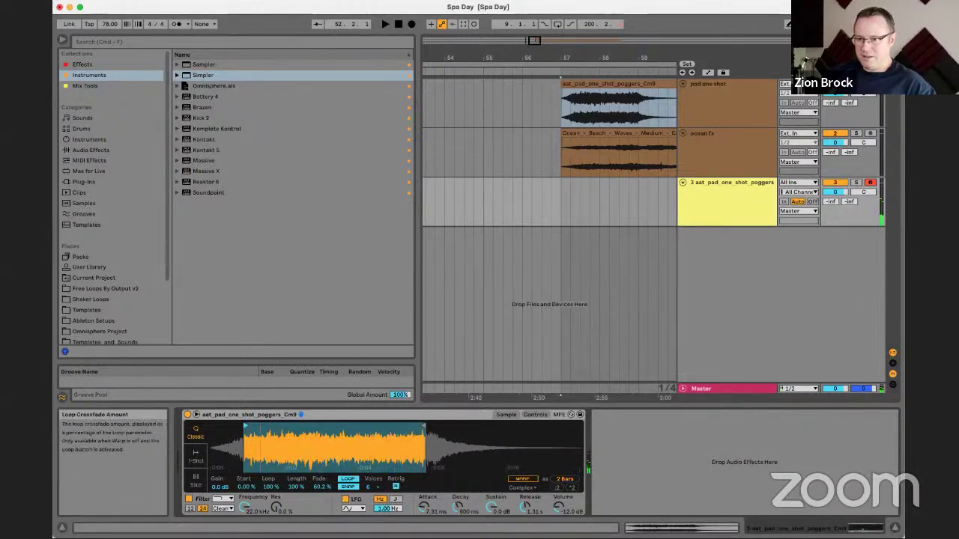
# Step: Raise Simpler's loop fade to 85.9% and move the sample start to about 1.01 s on the magnified waveform
pyautogui.moveTo(320, 487); pyautogui.dragTo(319, 489)
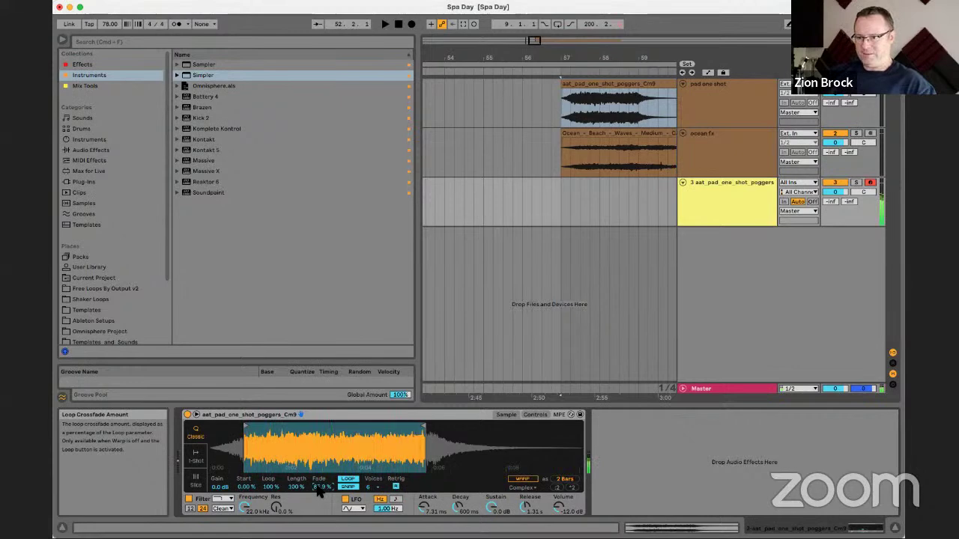
pyautogui.moveTo(320, 489); pyautogui.dragTo(319, 496)
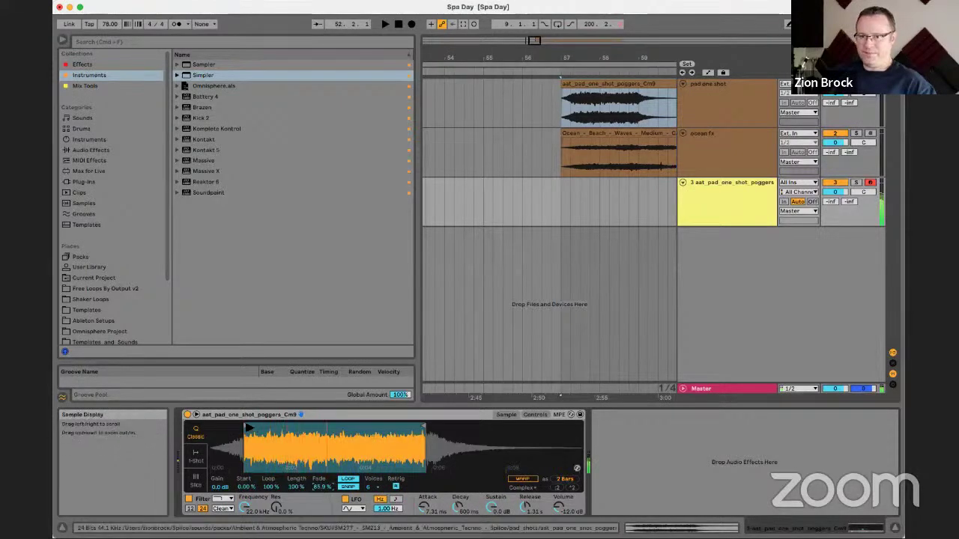
pyautogui.moveTo(281, 447); pyautogui.dragTo(326, 495)
pyautogui.moveTo(388, 439); pyautogui.dragTo(406, 439)
pyautogui.moveTo(311, 439)
pyautogui.mouseDown()
pyautogui.moveTo(328, 494)
pyautogui.moveTo(307, 438)
pyautogui.moveTo(396, 427)
pyautogui.mouseUp()
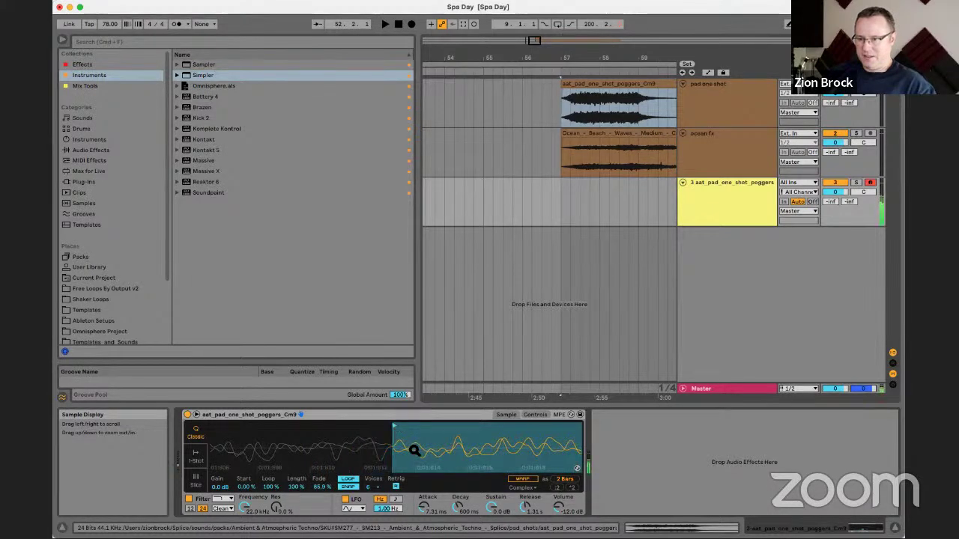
# Step: Set the amplitude envelope's attack to 60.0 ms and move the sample start to about 1.8 s
pyautogui.moveTo(422, 508); pyautogui.dragTo(422, 487)
pyautogui.moveTo(427, 454); pyautogui.dragTo(428, 423)
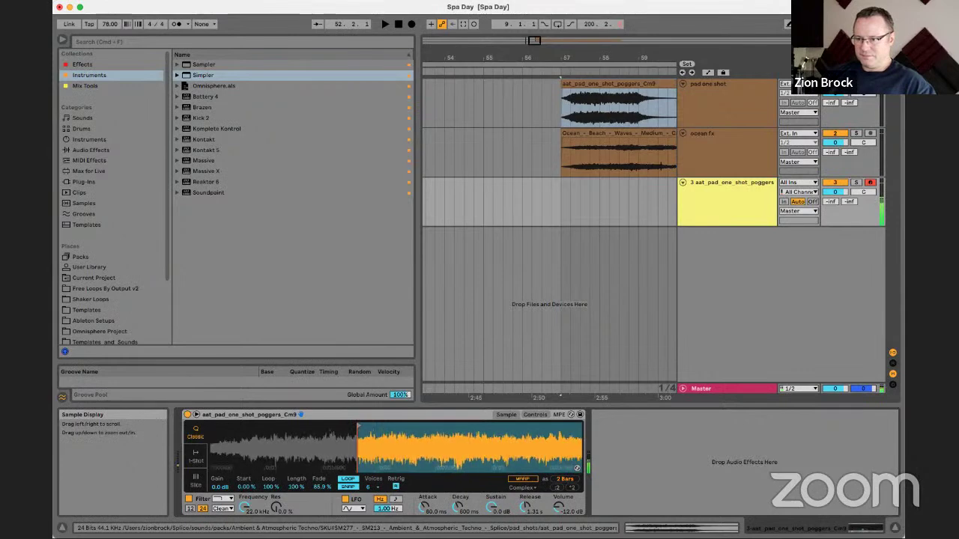
pyautogui.moveTo(359, 456); pyautogui.dragTo(278, 456)
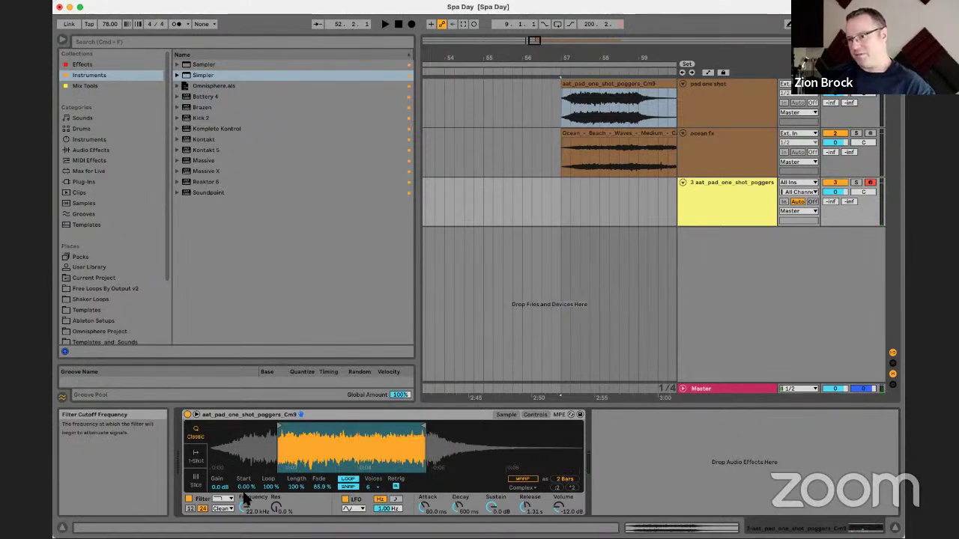
# Step: Review Simpler's amplitude envelope display, the sample's snap setting and the options for the number of voices
pyautogui.click(534, 415)
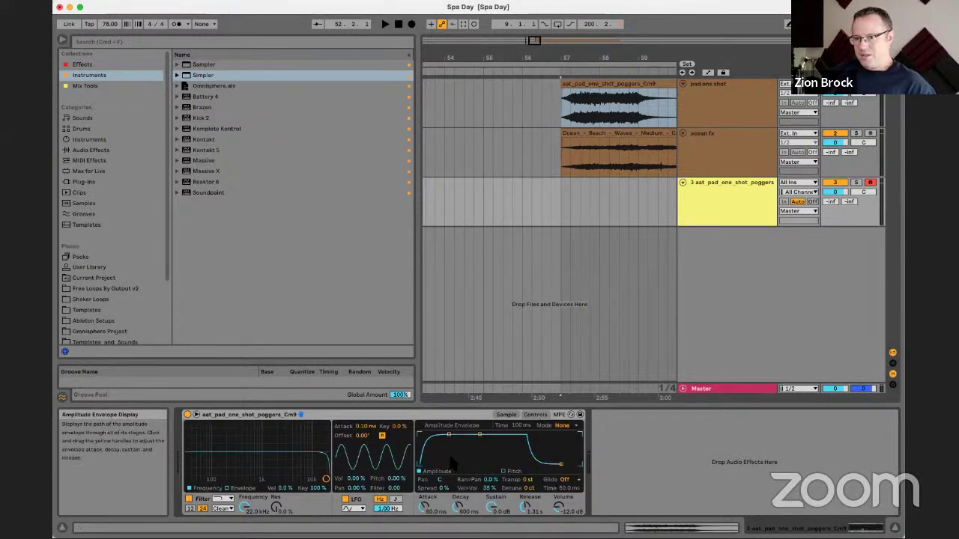
pyautogui.click(504, 415)
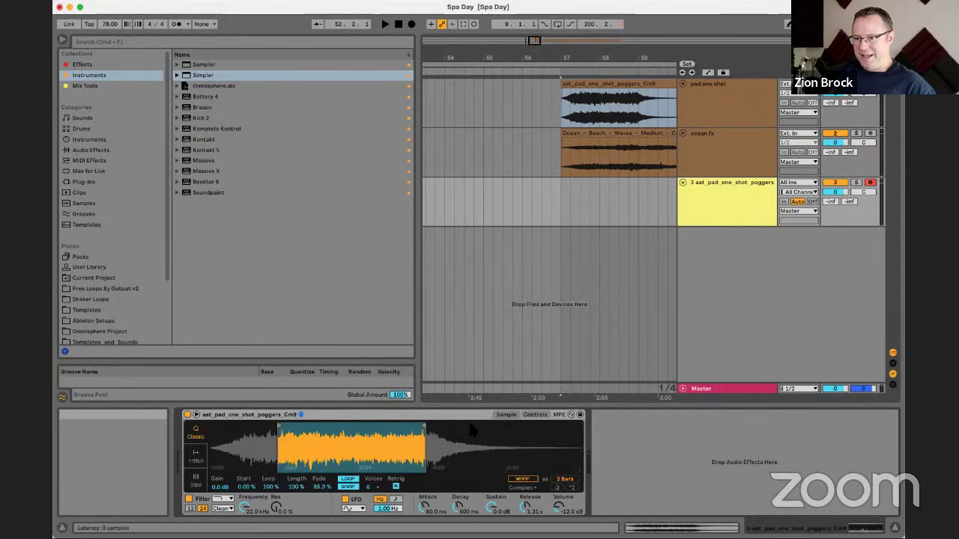
pyautogui.click(348, 488)
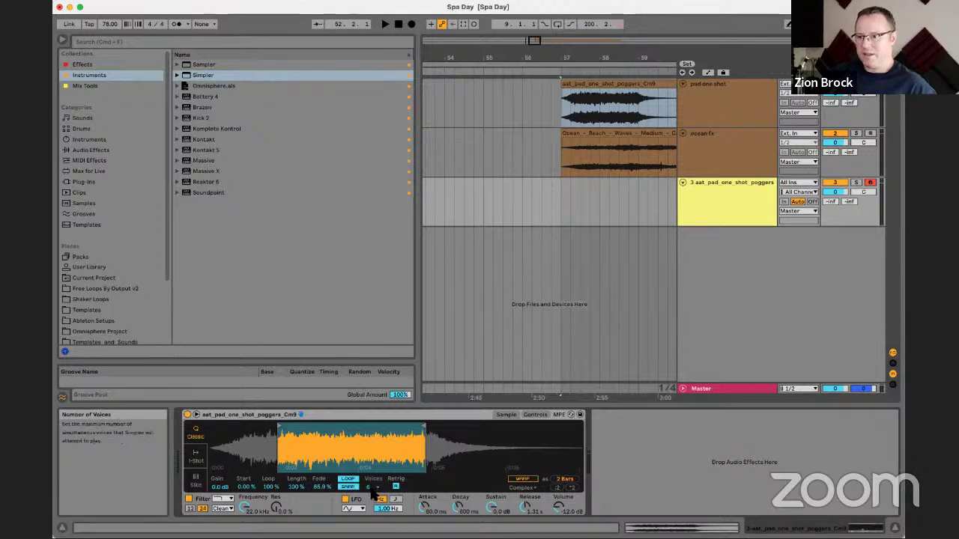
pyautogui.click(367, 487)
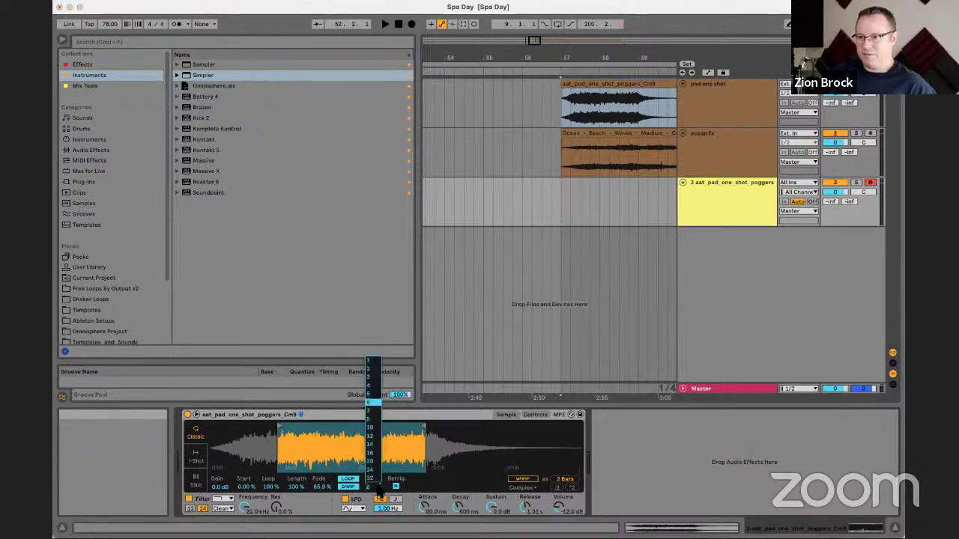
pyautogui.click(379, 492)
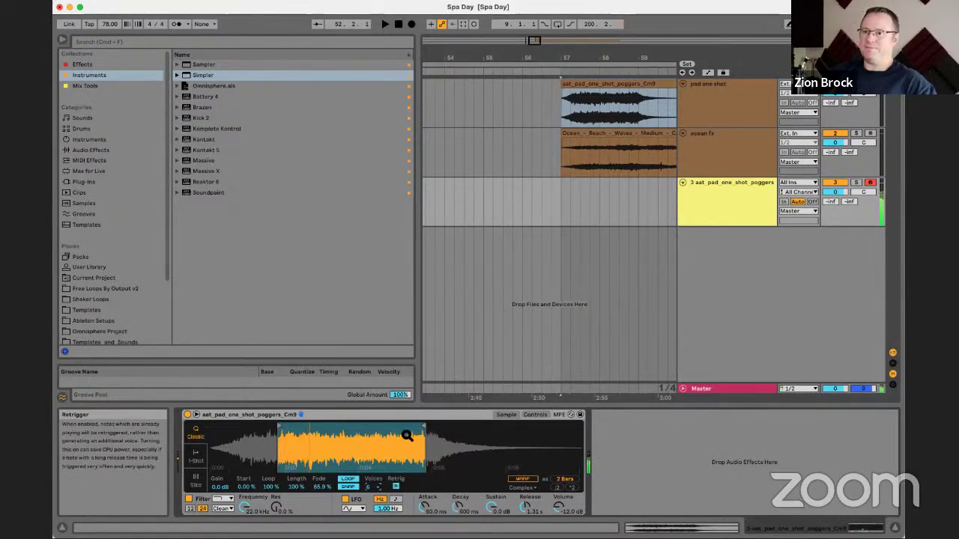
# Step: Create an empty one-bar MIDI clip from bar 57 to bar 58 on the pad Simpler track
pyautogui.click(558, 196)
pyautogui.hscroll(3, 569, 193)
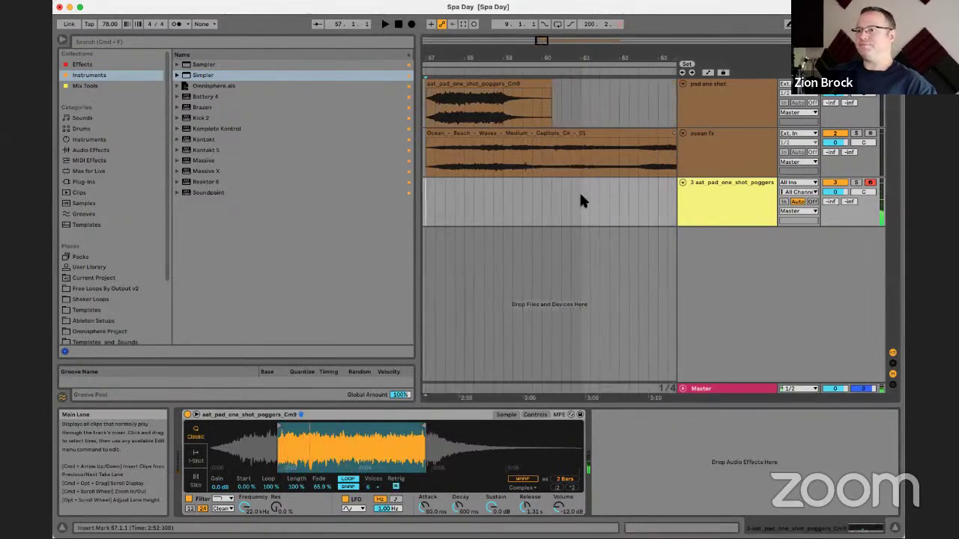
pyautogui.hscroll(-1, 435, 198)
pyautogui.moveTo(449, 199); pyautogui.dragTo(486, 197)
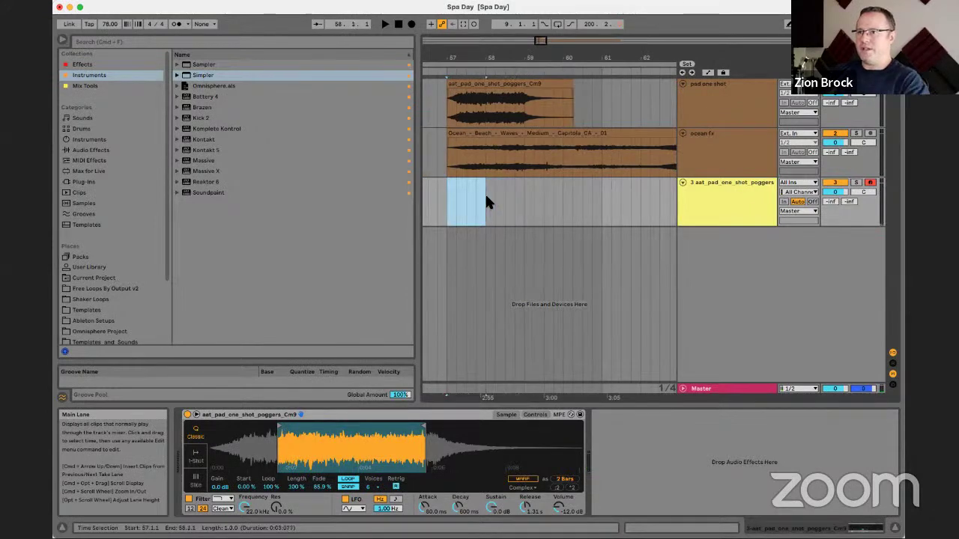
pyautogui.press('super+shift+m')
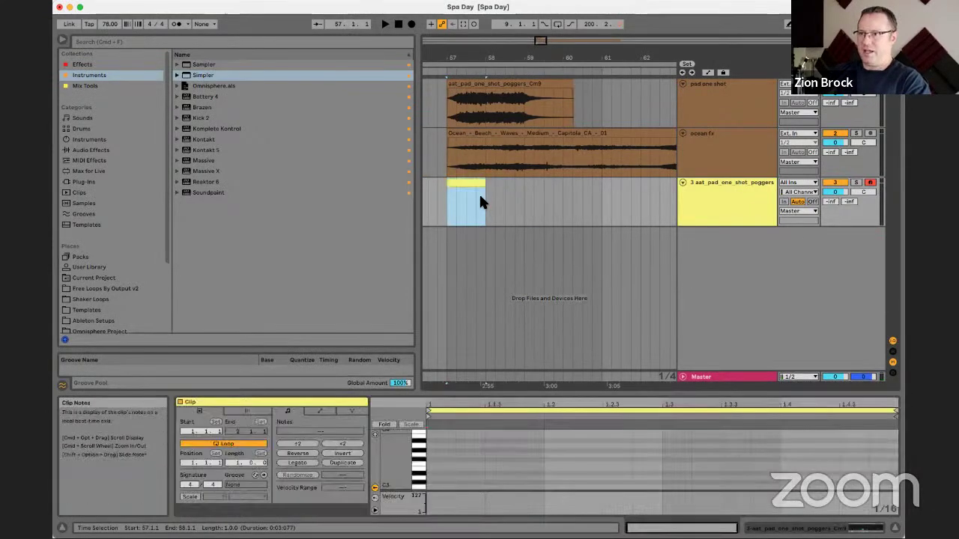
# Step: Draw a C3 note from 1.1.1 to 1.3.1 in the new clip and start playback
pyautogui.click(484, 387)
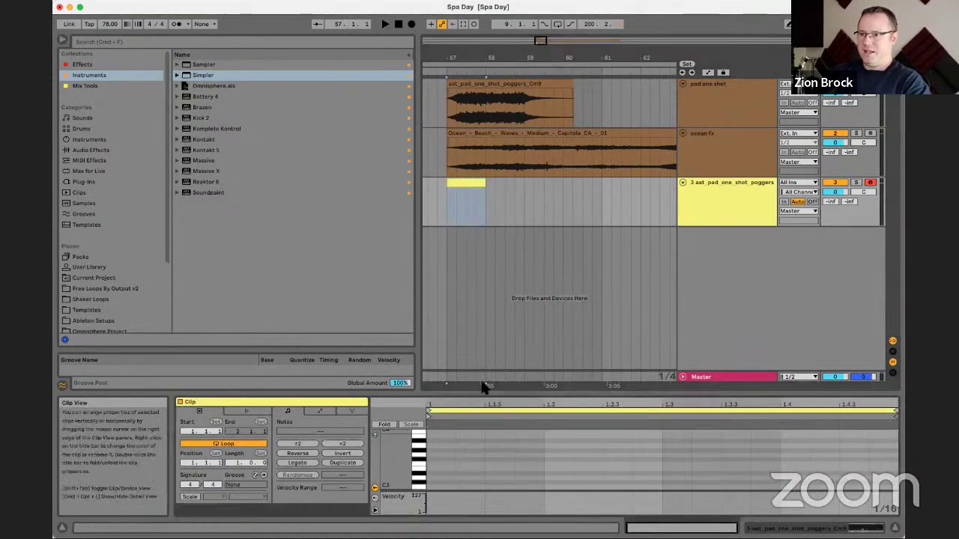
pyautogui.doubleClick(438, 487)
pyautogui.moveTo(454, 487); pyautogui.dragTo(668, 476)
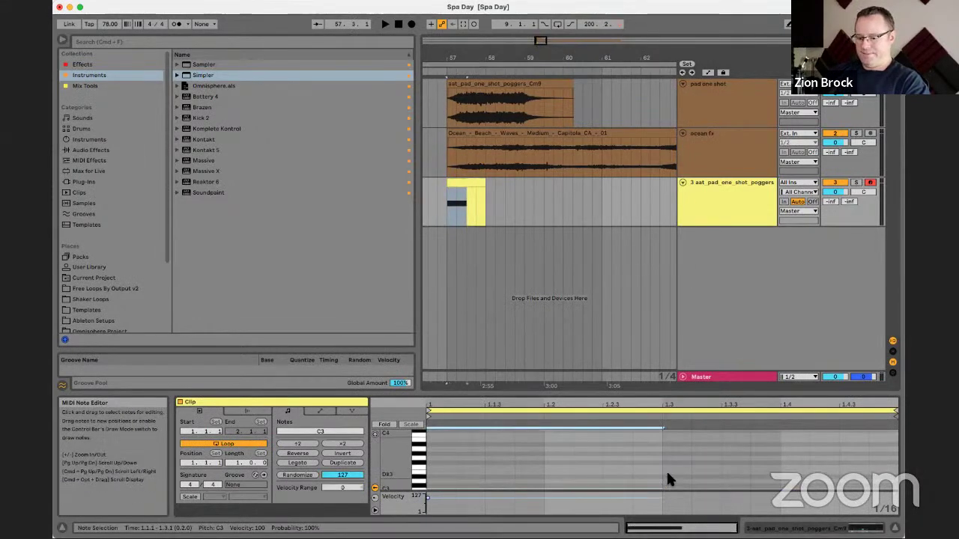
pyautogui.press('space')
# Step: Fill the bar's second half with another C3 note and extend the looping clip to about the middle of bar 62
pyautogui.moveTo(680, 392); pyautogui.dragTo(654, 210)
pyautogui.moveTo(485, 133); pyautogui.dragTo(662, 130)
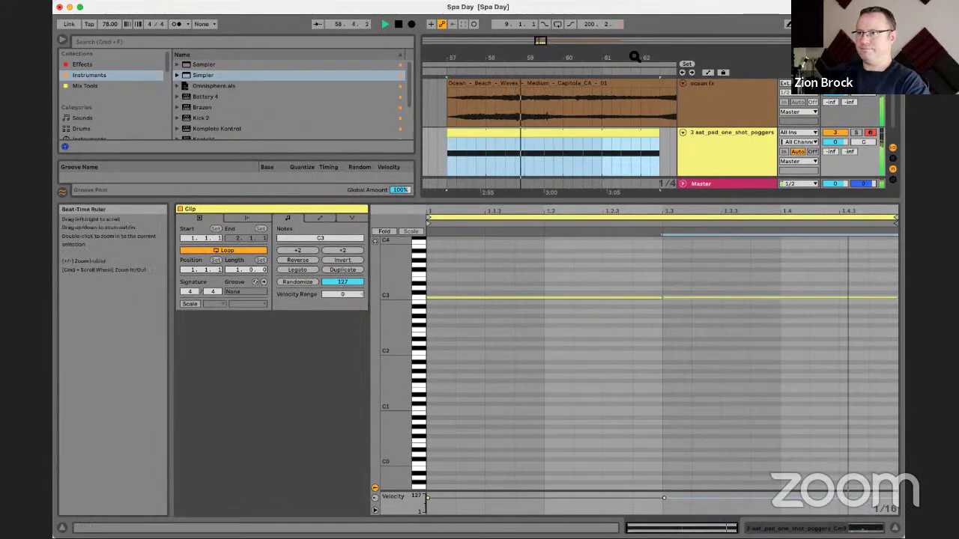
pyautogui.moveTo(634, 57); pyautogui.dragTo(632, 34)
pyautogui.moveTo(636, 83); pyautogui.dragTo(550, 84)
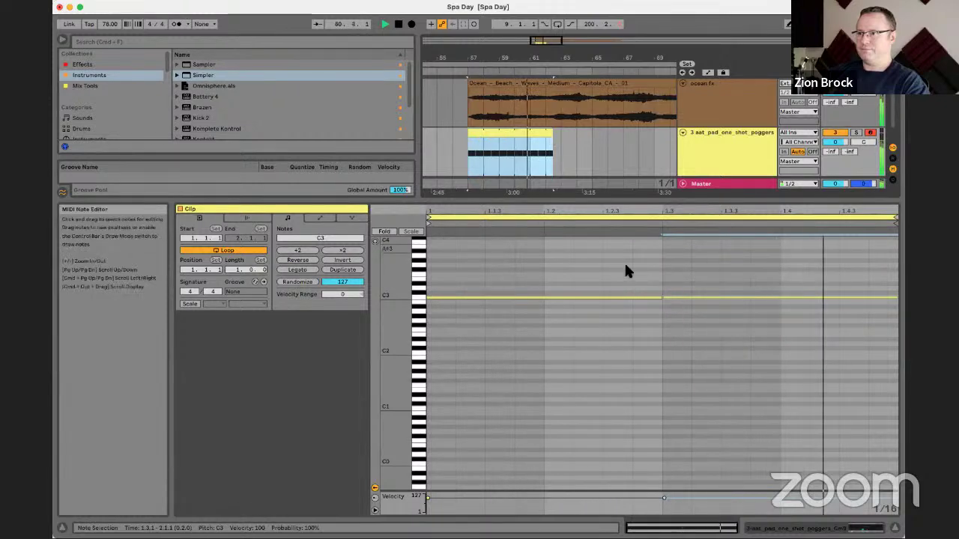
# Step: Delete the C3 note in the bar's second half and extend the clip to bar 67 as one consolidated ten-bar clip
pyautogui.press('space')
pyautogui.press('Delete')
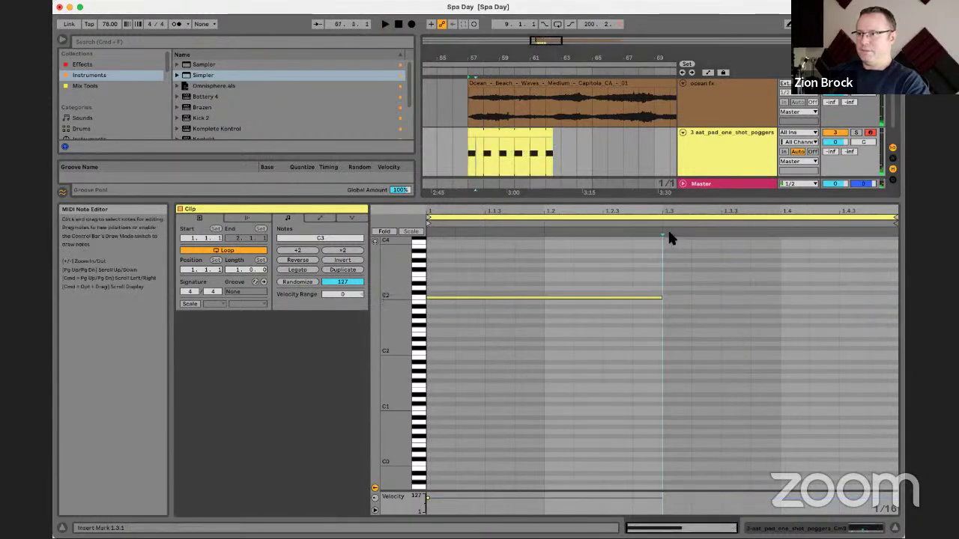
pyautogui.moveTo(552, 139); pyautogui.dragTo(622, 133)
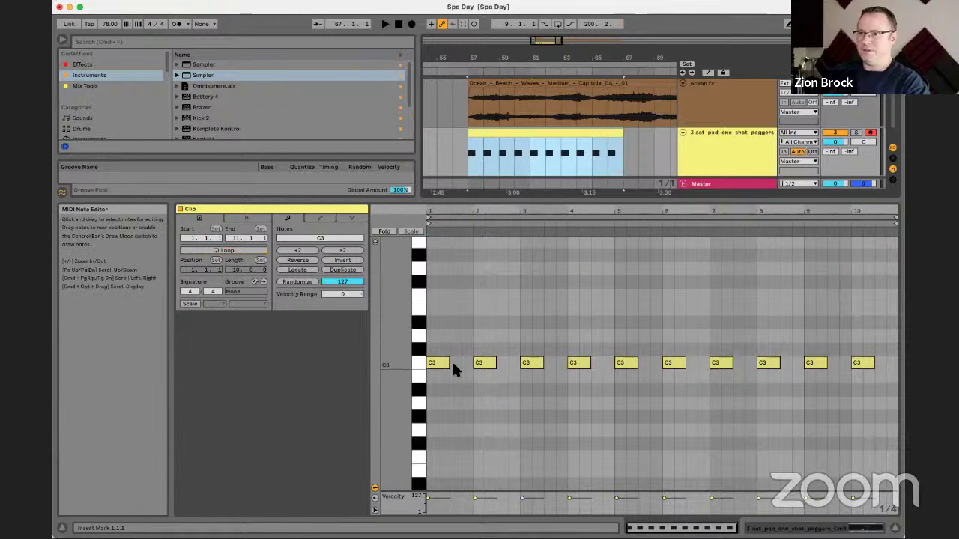
# Step: Replace the repeated C3 notes with a single C3 note held from clip bar 1 to bar 7, and play it
pyautogui.moveTo(448, 363); pyautogui.dragTo(878, 372)
pyautogui.press('space')
pyautogui.press('Delete')
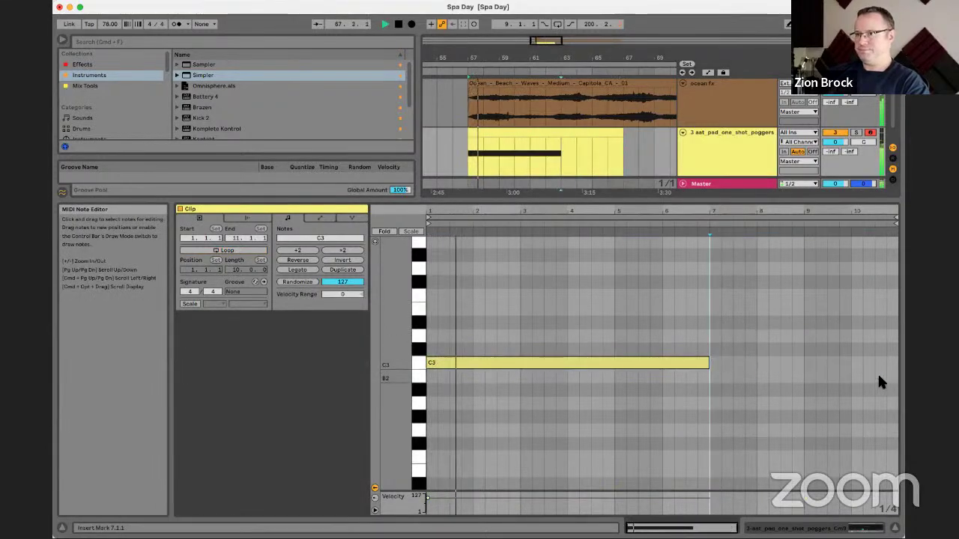
# Step: Lower the pad Simpler track's volume to -5.6 dB and raise Simpler's loop fade to 96.1%
pyautogui.doubleClick(753, 145)
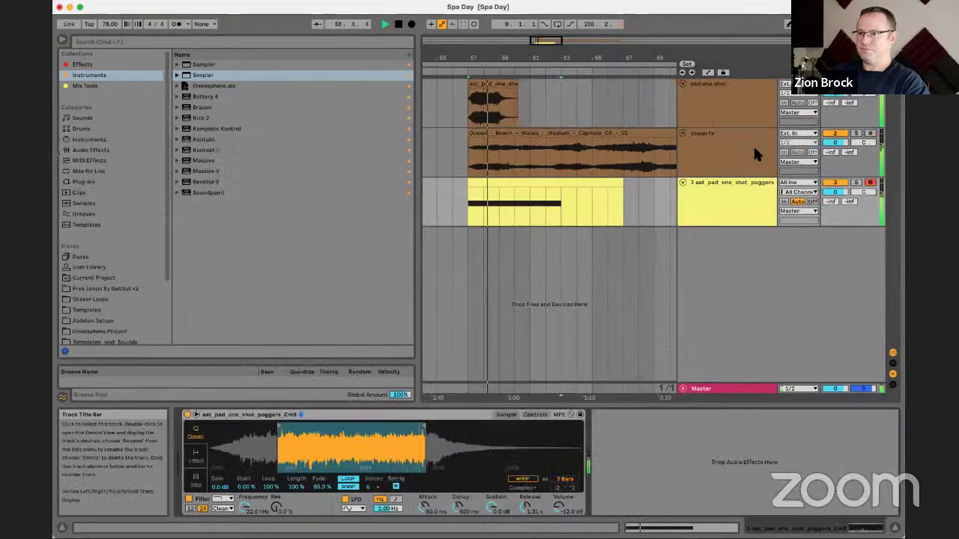
pyautogui.moveTo(835, 192); pyautogui.dragTo(836, 200)
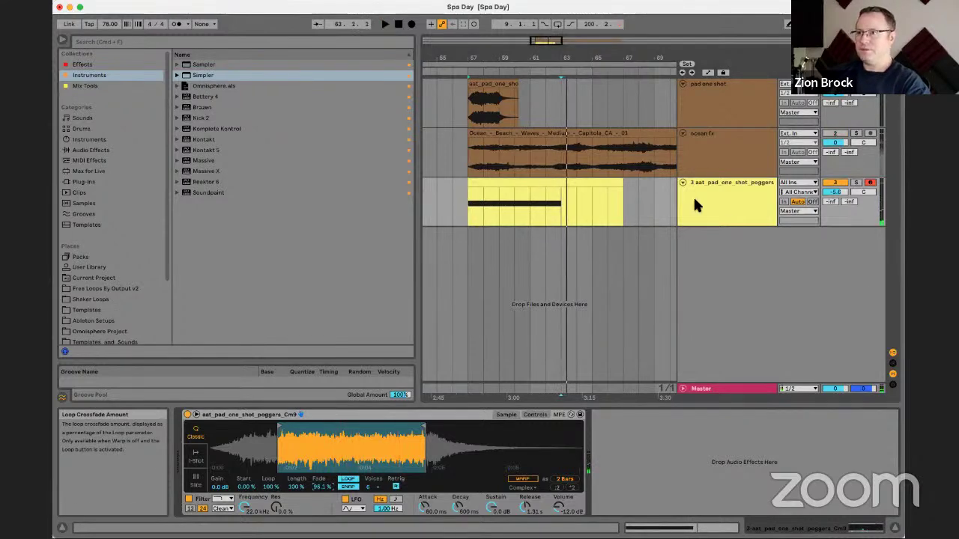
# Step: Shorten the MIDI clip to end at bar 63 and trim its C3 note to end just before the clip's end
pyautogui.doubleClick(592, 188)
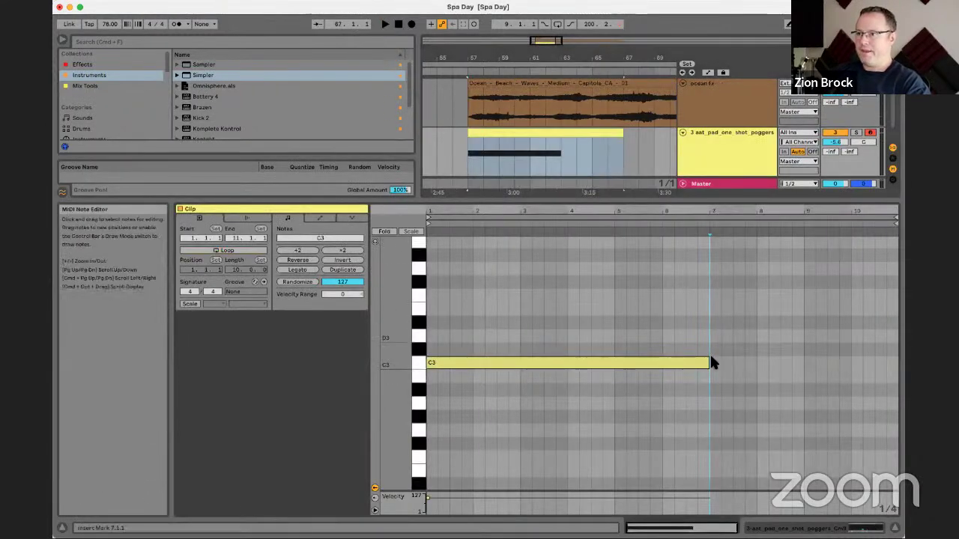
pyautogui.moveTo(624, 133); pyautogui.dragTo(561, 139)
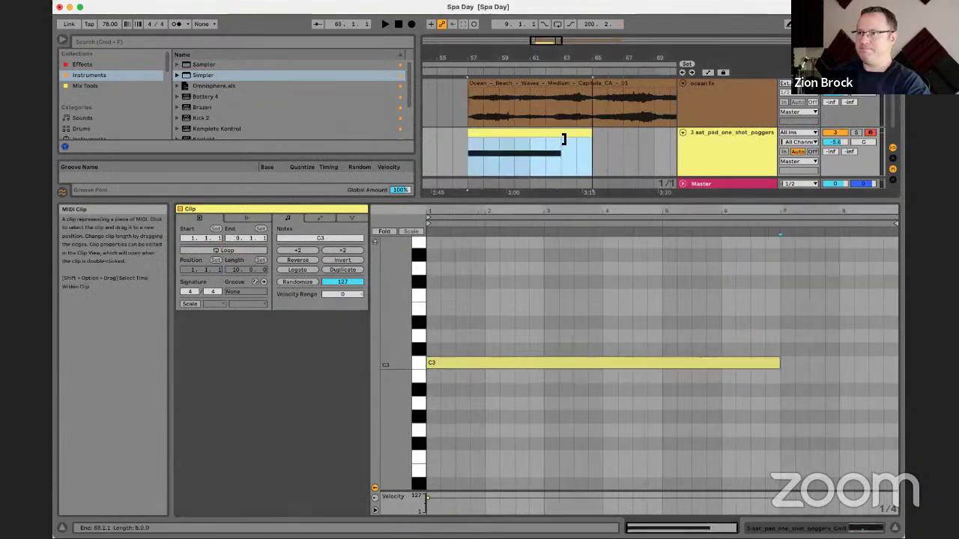
pyautogui.moveTo(896, 362); pyautogui.dragTo(888, 363)
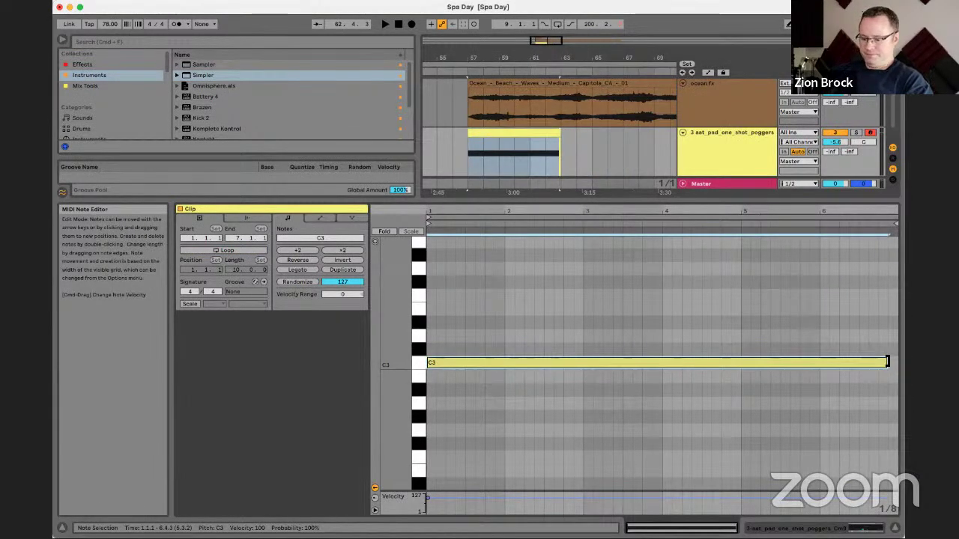
# Step: Enable looping for the six-bar MIDI clip and extend it to bar 97 in the arrangement
pyautogui.click(501, 136)
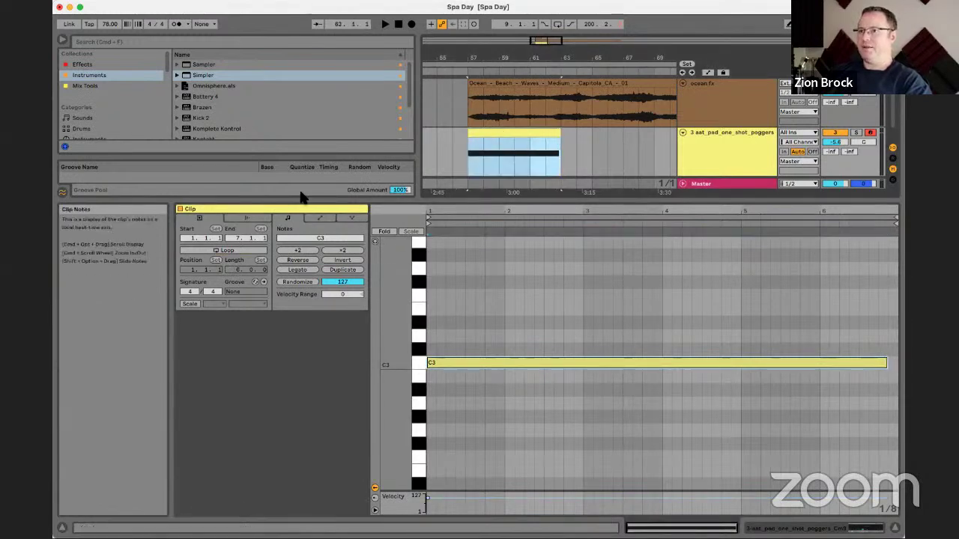
pyautogui.click(241, 251)
pyautogui.moveTo(595, 55); pyautogui.dragTo(467, 33)
pyautogui.moveTo(454, 131); pyautogui.dragTo(603, 131)
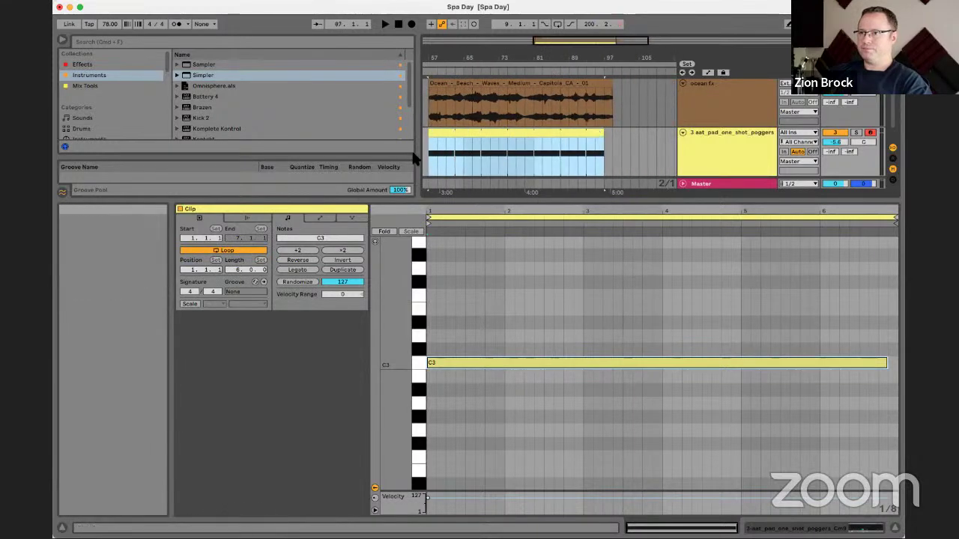
# Step: Play the arrangement from bar 61 to hear how the pad repeats across the clip's loop point
pyautogui.click(445, 151)
pyautogui.press('space')
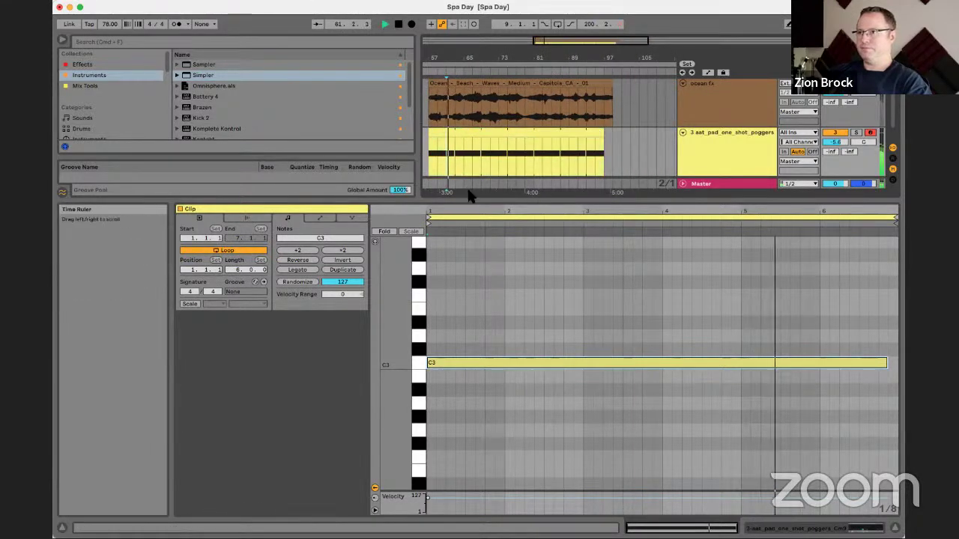
pyautogui.scroll(2, 579, 139)
pyautogui.scroll(-3, 577, 137)
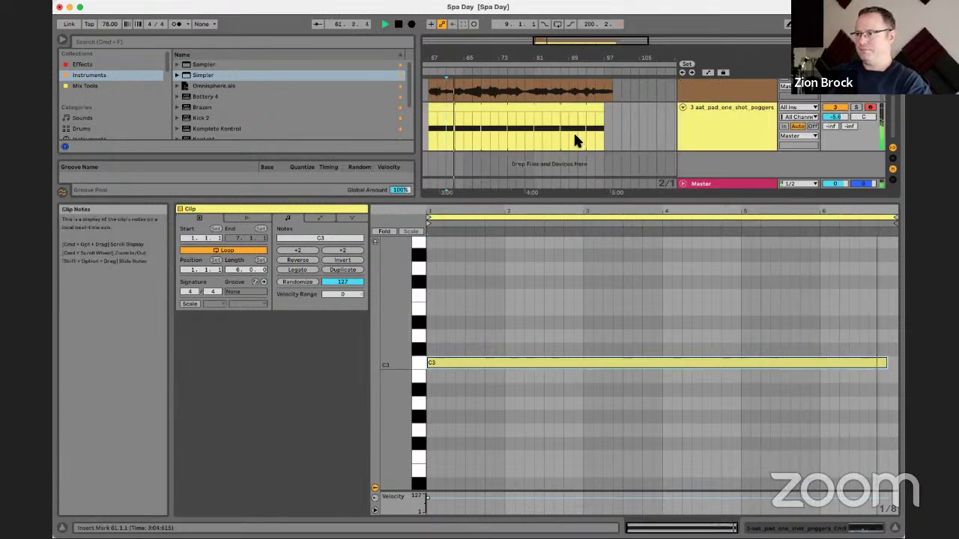
pyautogui.press('space')
# Step: Stretch the C3 note on a fine grid until it reaches the six-bar clip's end, checking the loop point by playback
pyautogui.click(886, 362)
pyautogui.moveTo(895, 210); pyautogui.dragTo(862, 295)
pyautogui.moveTo(794, 363); pyautogui.dragTo(886, 363)
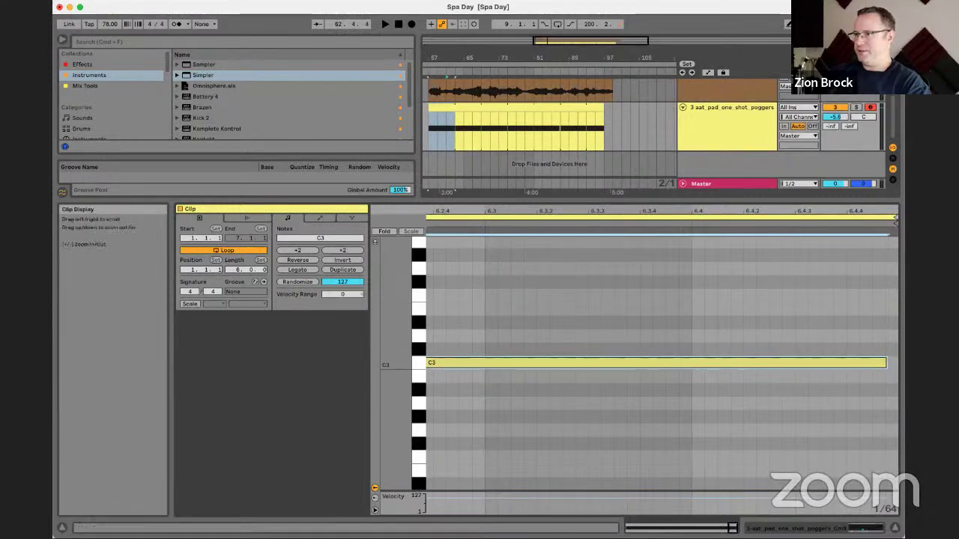
pyautogui.moveTo(831, 211); pyautogui.dragTo(831, 164)
pyautogui.click(831, 255)
pyautogui.press('space')
pyautogui.click(832, 226)
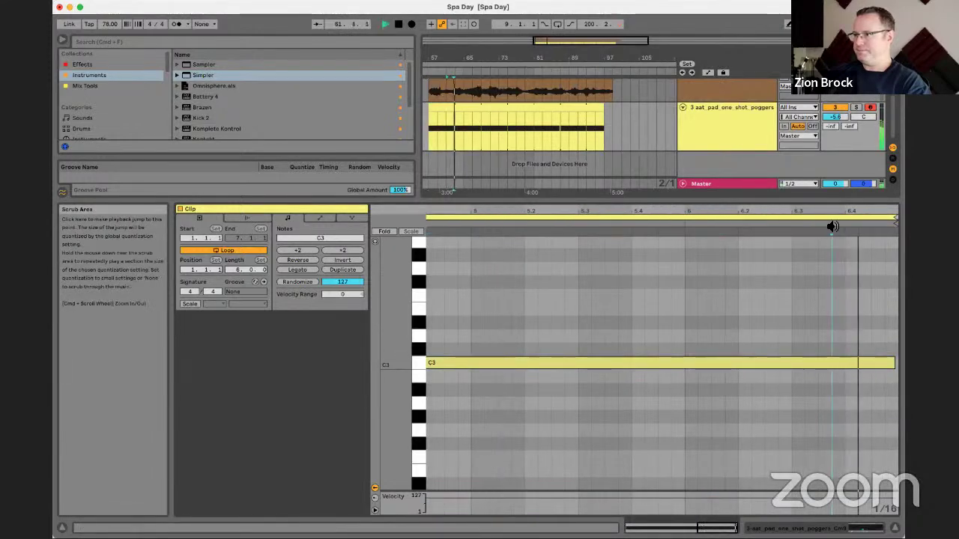
pyautogui.moveTo(895, 363); pyautogui.dragTo(898, 363)
# Step: Return to the pad track's Simpler, move the sample start to about 2.2 s and play the clip
pyautogui.moveTo(710, 211); pyautogui.dragTo(711, 165)
pyautogui.moveTo(678, 199); pyautogui.dragTo(712, 330)
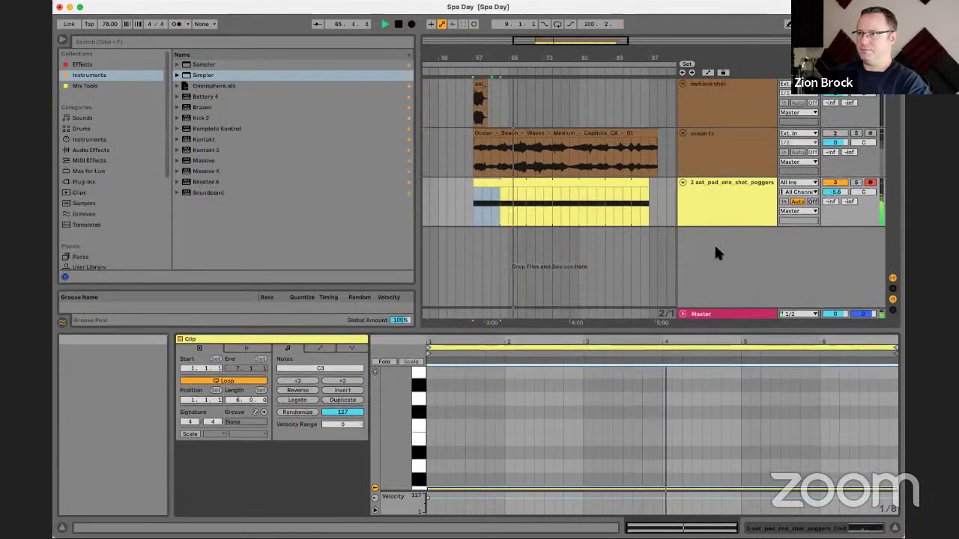
pyautogui.click(721, 187)
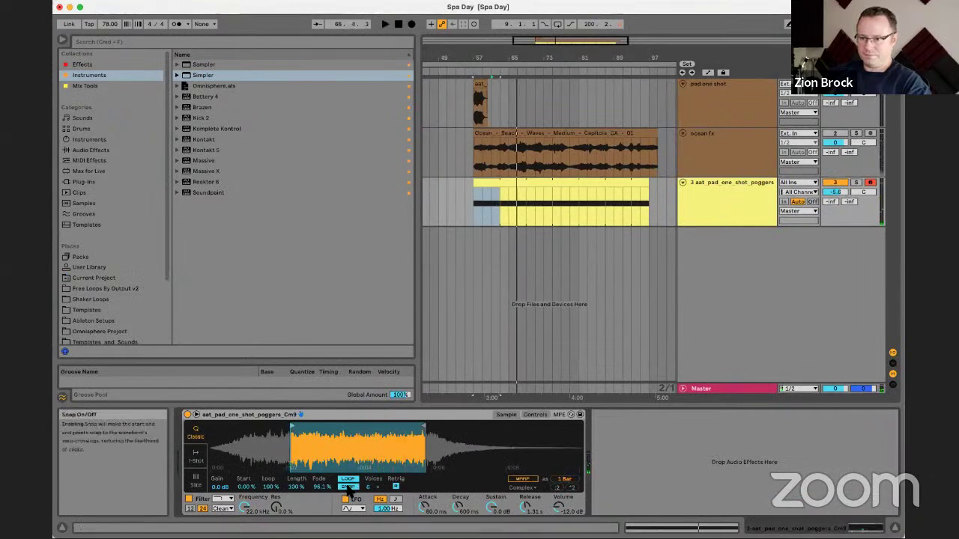
pyautogui.press('space')
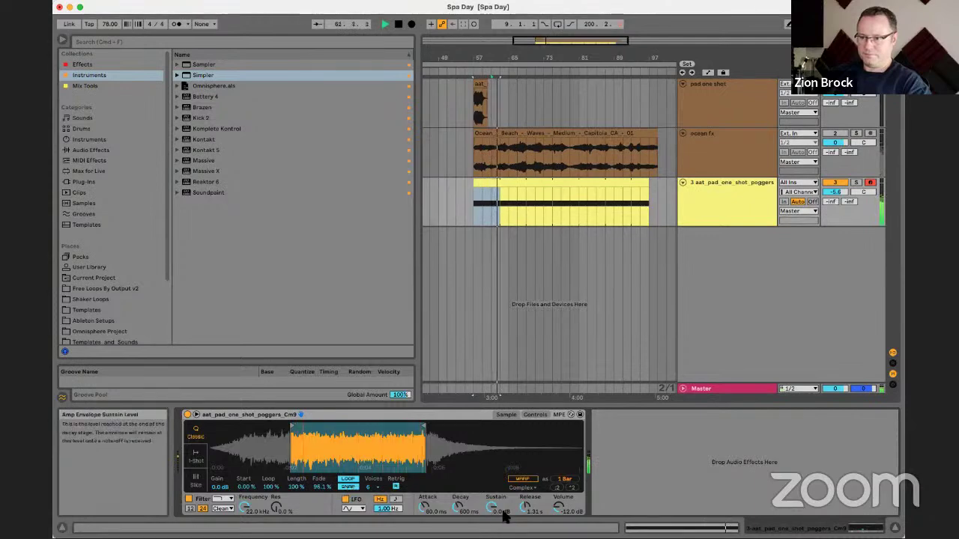
# Step: Move Simpler's sample end to about 5.4 s and audition the looping pad
pyautogui.press('space')
pyautogui.press('space')
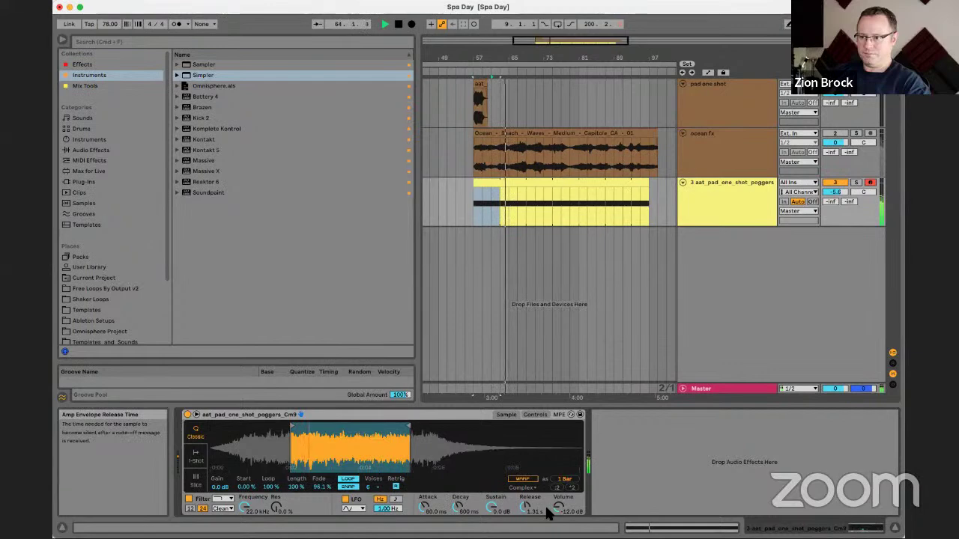
pyautogui.press('space')
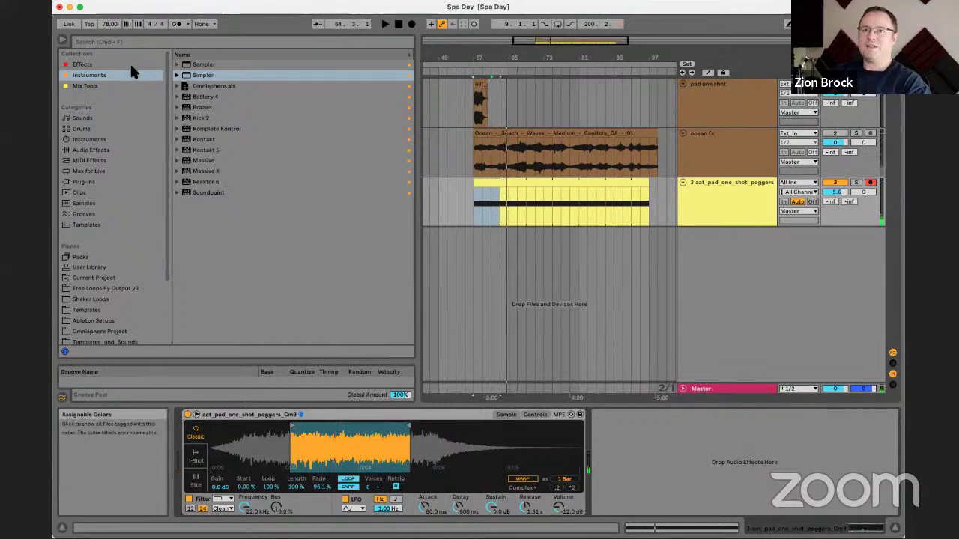
# Step: Add the Reverb audio effect from the Reverb & Resonance category after Simpler on the pad track
pyautogui.click(139, 65)
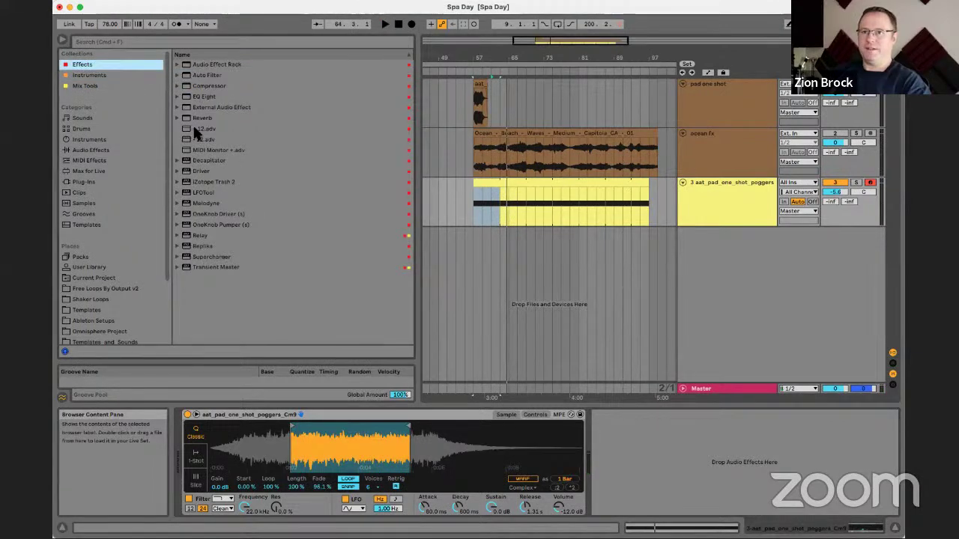
pyautogui.click(122, 148)
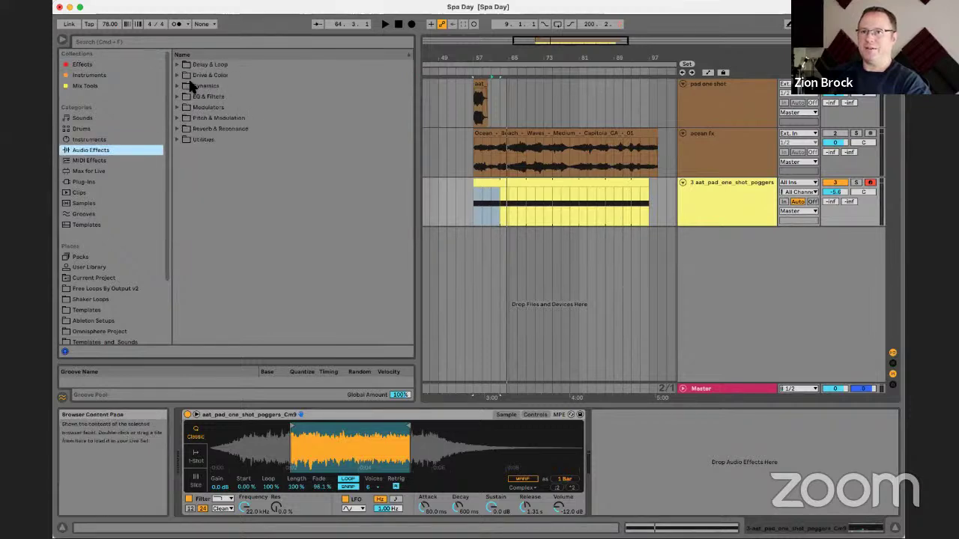
pyautogui.click(178, 118)
pyautogui.click(178, 117)
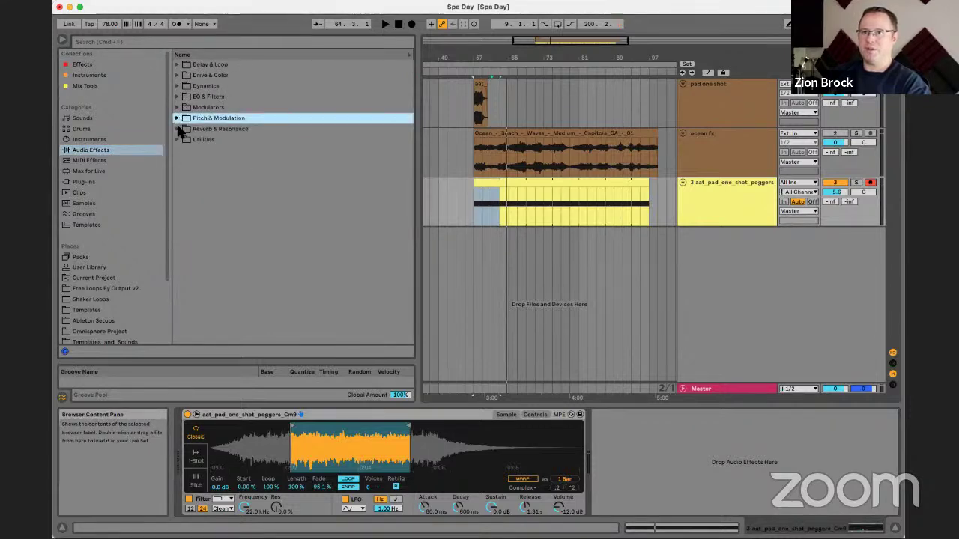
pyautogui.click(178, 128)
pyautogui.moveTo(207, 195); pyautogui.dragTo(667, 427)
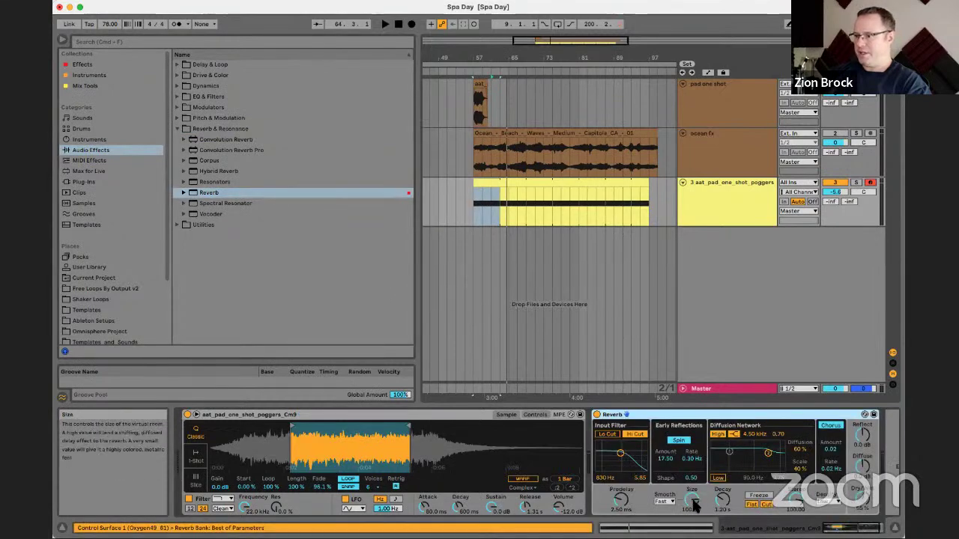
# Step: Set the Reverb's predelay to 0.50 ms, size to about 45.84 and decay to about 778 ms during playback
pyautogui.moveTo(723, 501); pyautogui.dragTo(722, 495)
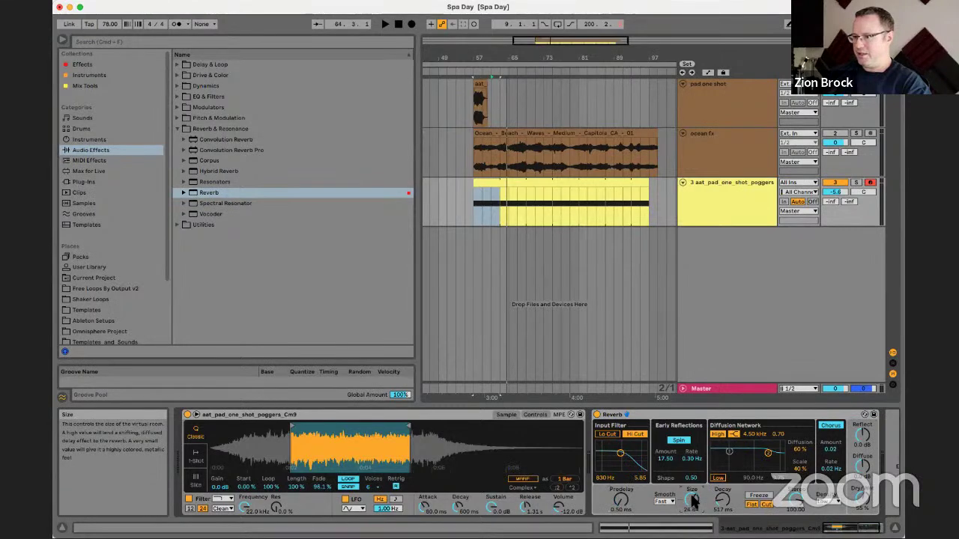
pyautogui.press('space')
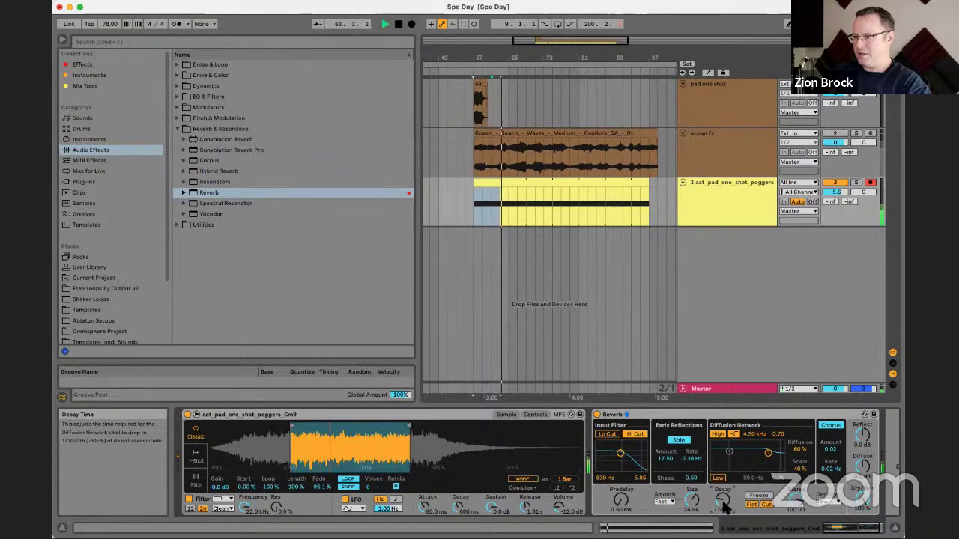
pyautogui.moveTo(693, 500); pyautogui.dragTo(693, 472)
pyautogui.press('space')
# Step: Shift the Reverb's input filter to about 1.93 kHz with a bandwidth of about 8.39 while auditioning the pad
pyautogui.moveTo(620, 453); pyautogui.dragTo(624, 449)
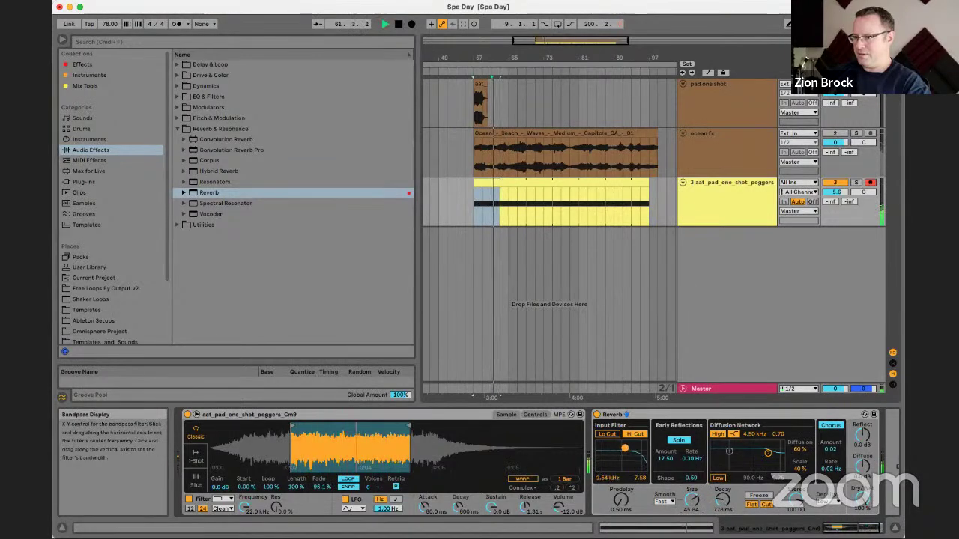
pyautogui.click(634, 435)
pyautogui.press('space')
pyautogui.press('space')
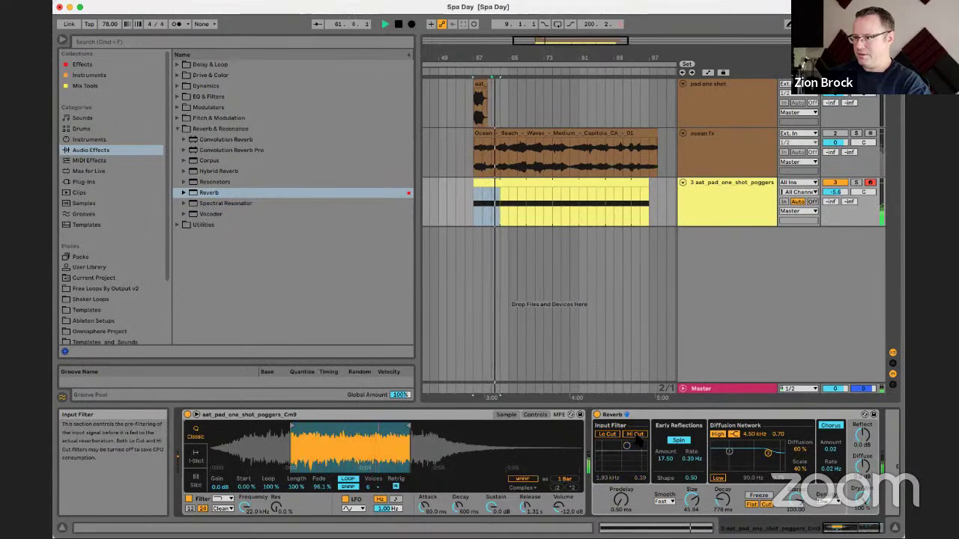
# Step: Raise Simpler's output volume to -4.00 dB and stop playback
pyautogui.moveTo(560, 506); pyautogui.dragTo(561, 491)
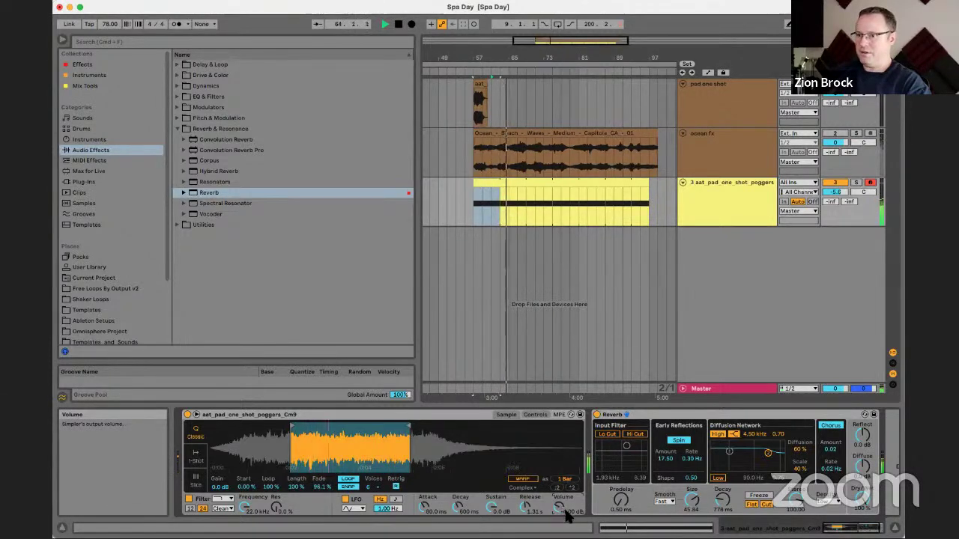
pyautogui.click(708, 189)
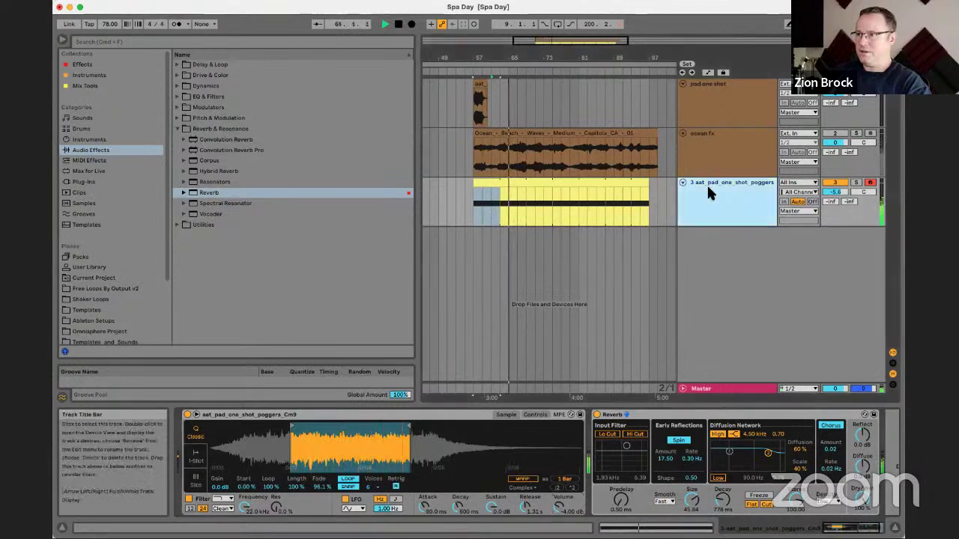
pyautogui.press('space')
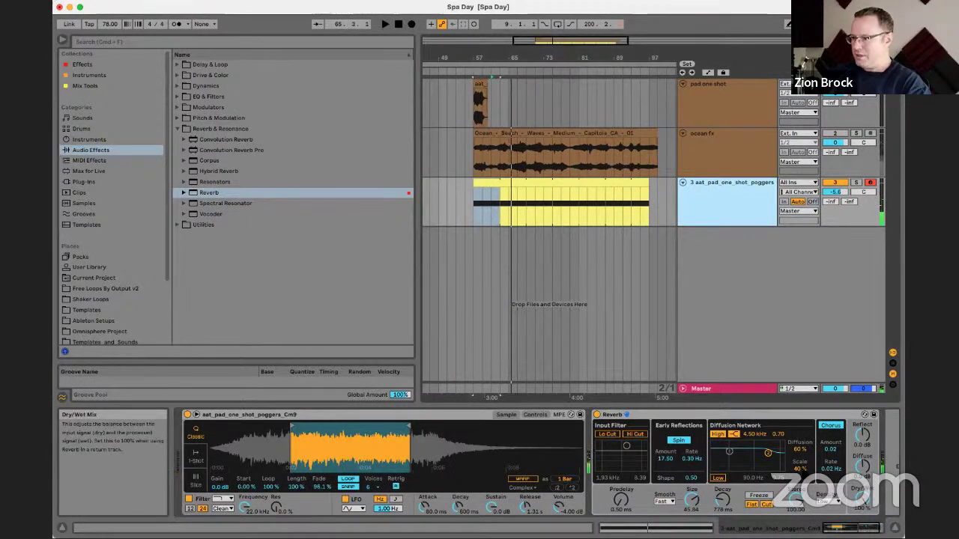
# Step: Turn off the Reverb's chorus, set its dry/wet mix to 79% and audition the pad
pyautogui.click(831, 426)
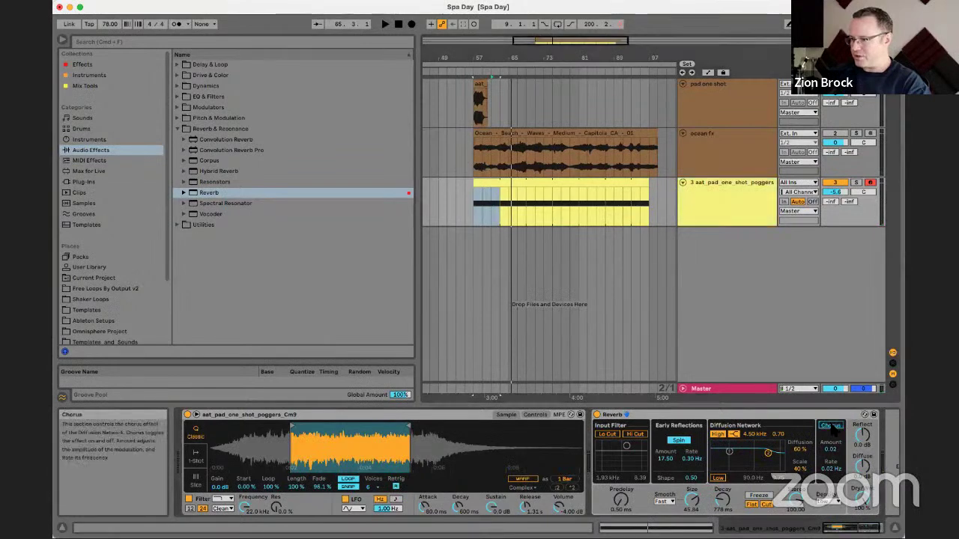
pyautogui.press('space')
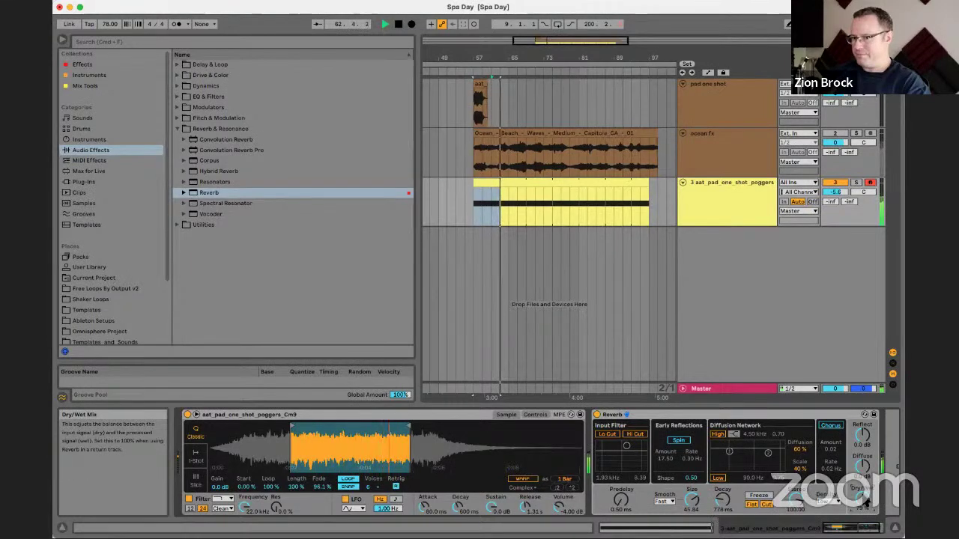
pyautogui.press('space')
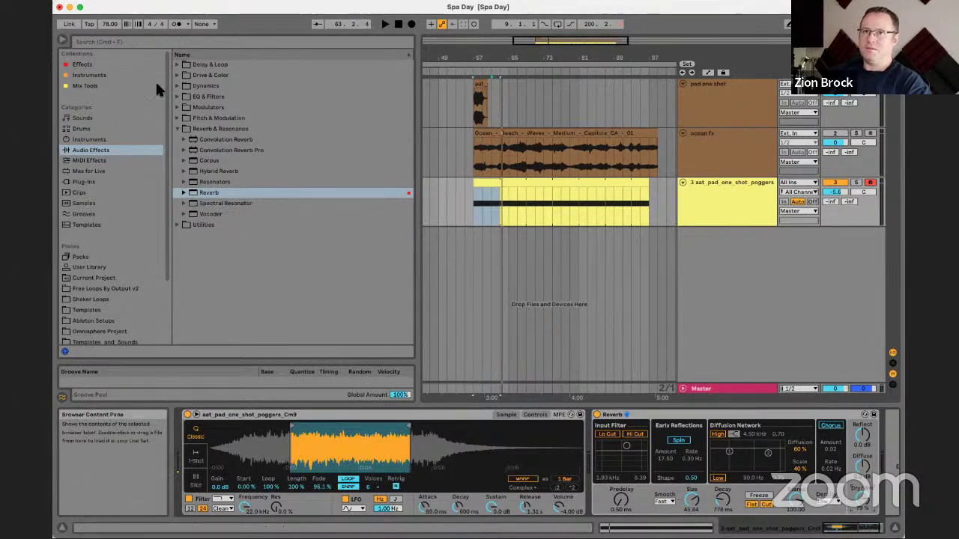
# Step: Insert Auto Filter between Simpler and Reverb, with a cutoff of about 9.44 kHz and about 6.6% resonance
pyautogui.click(109, 64)
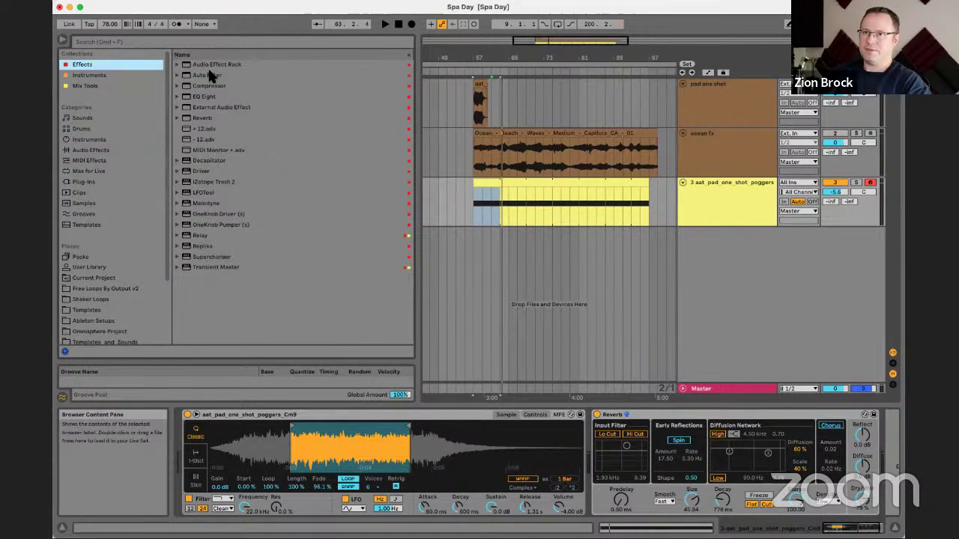
pyautogui.moveTo(211, 73); pyautogui.dragTo(597, 424)
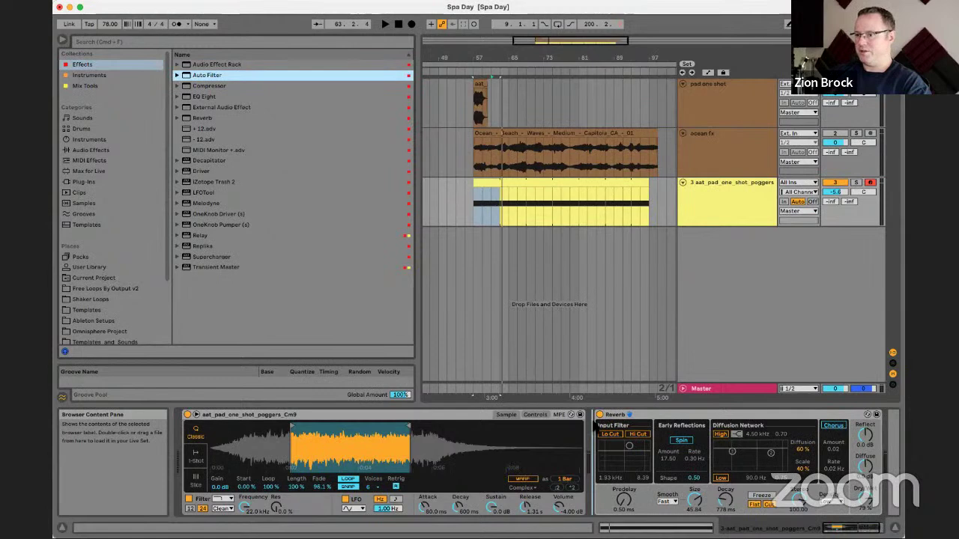
pyautogui.moveTo(727, 473); pyautogui.dragTo(726, 465)
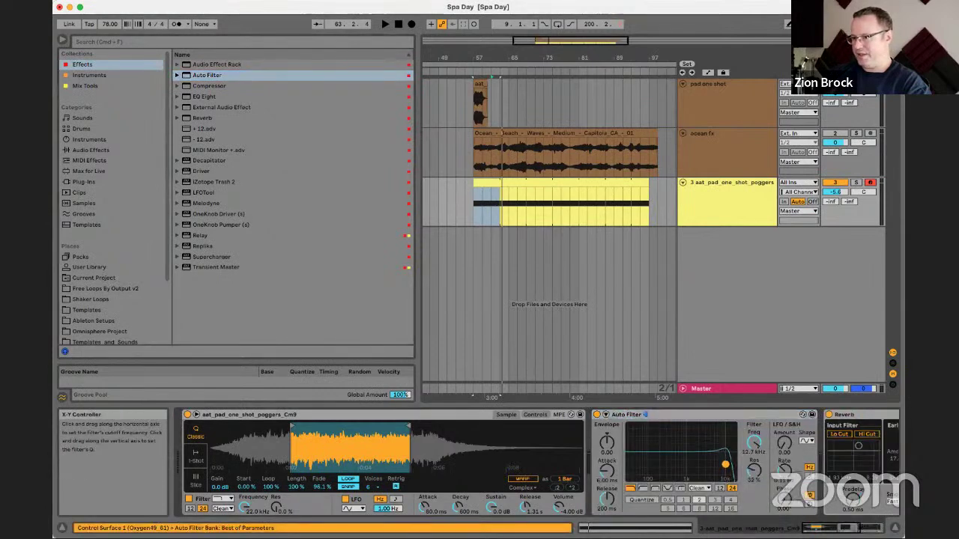
pyautogui.press('space')
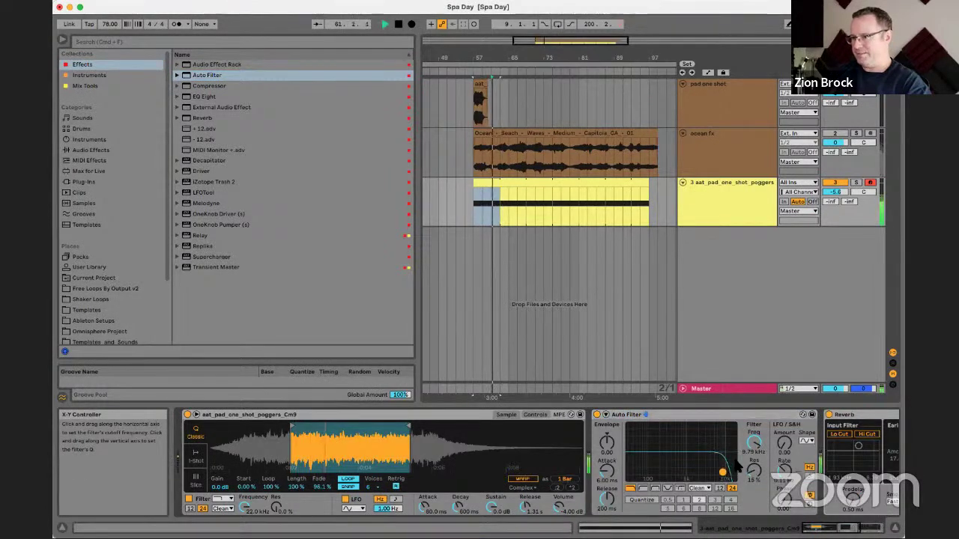
pyautogui.hscroll(4, 735, 461)
pyautogui.click(737, 216)
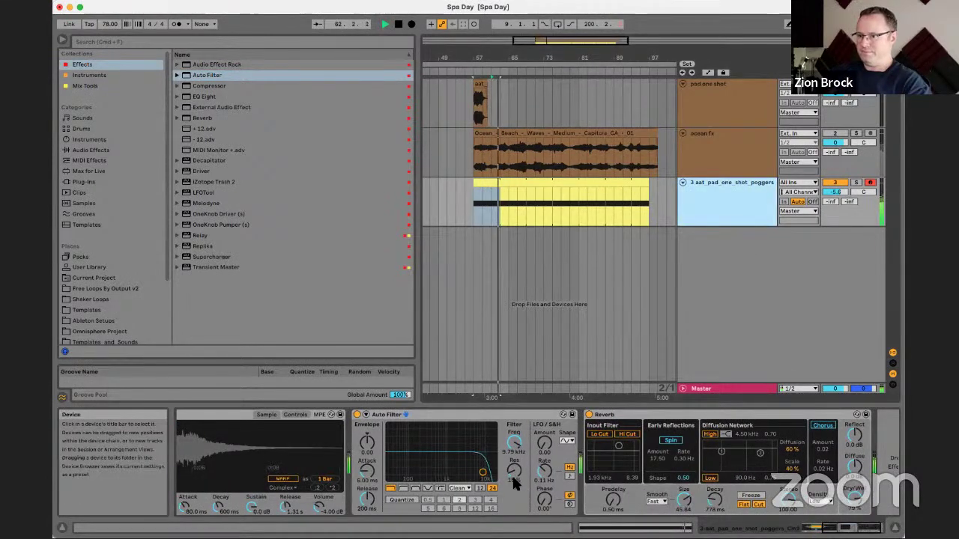
pyautogui.moveTo(482, 472); pyautogui.dragTo(482, 476)
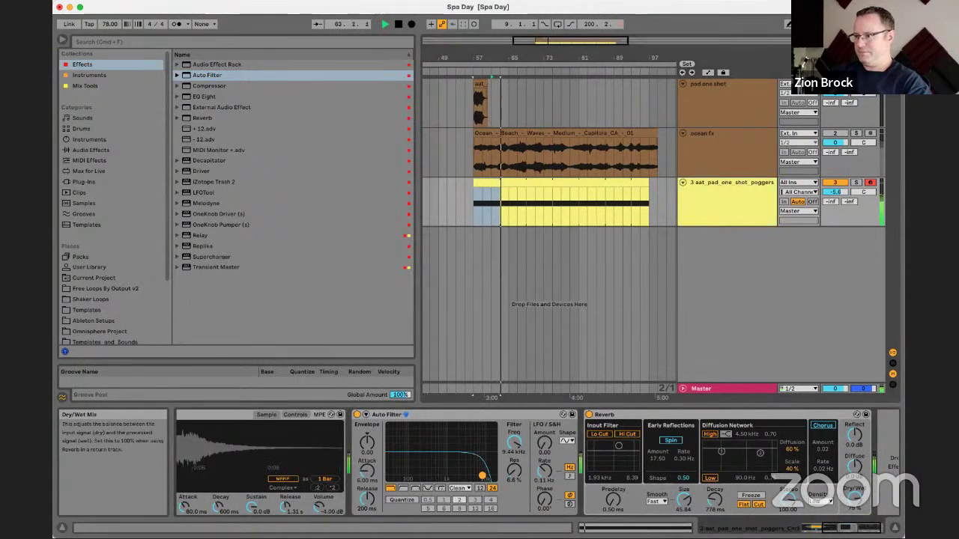
# Step: Lower the ocean fx track's volume to about -6.8 dB while both tracks play
pyautogui.click(731, 202)
pyautogui.click(837, 144)
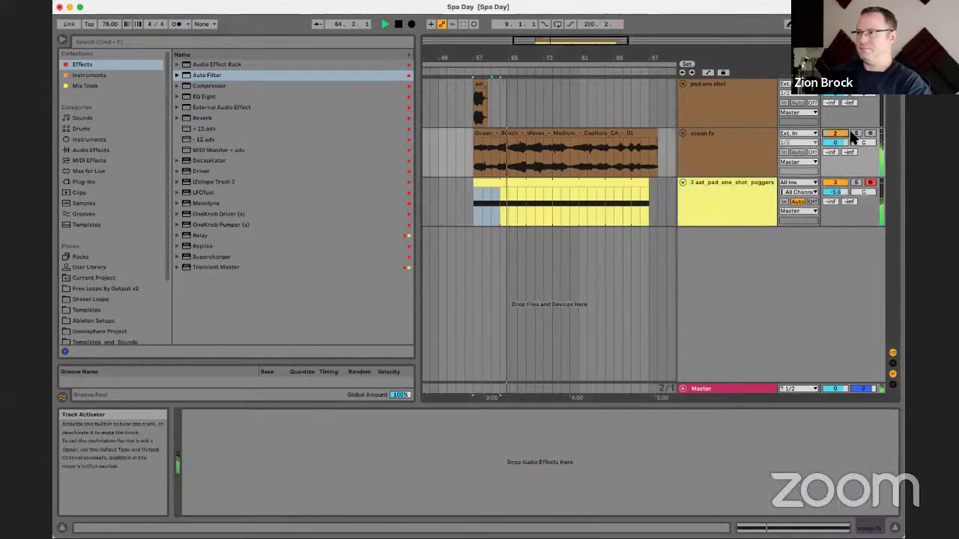
pyautogui.moveTo(840, 147); pyautogui.dragTo(840, 161)
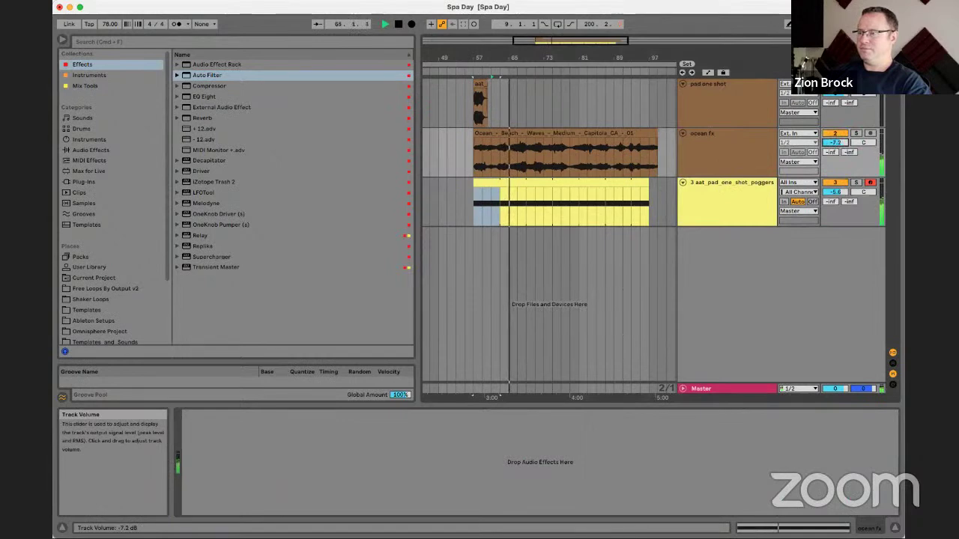
# Step: Add Relay from the Mix Tools collection after the pad's Reverb and set its stereo width to 72%
pyautogui.click(737, 187)
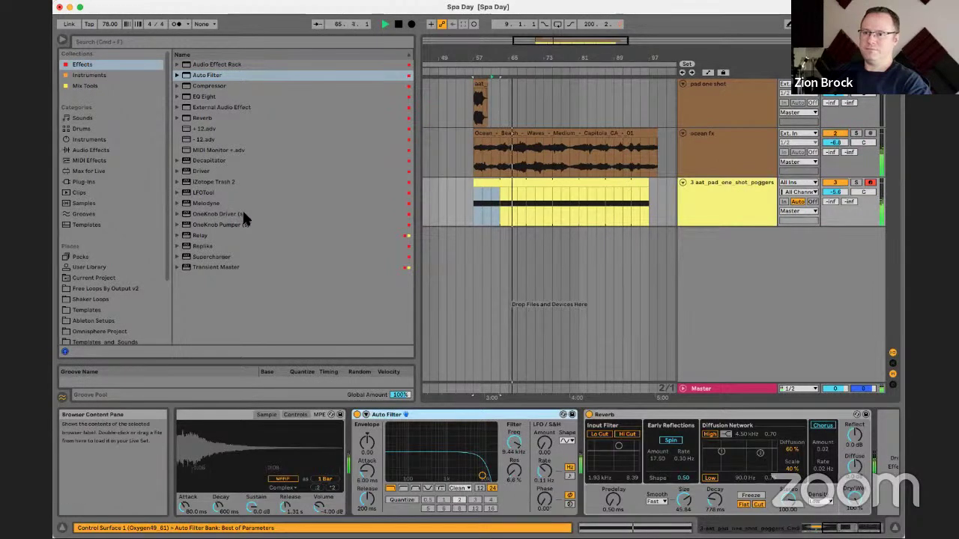
pyautogui.click(200, 66)
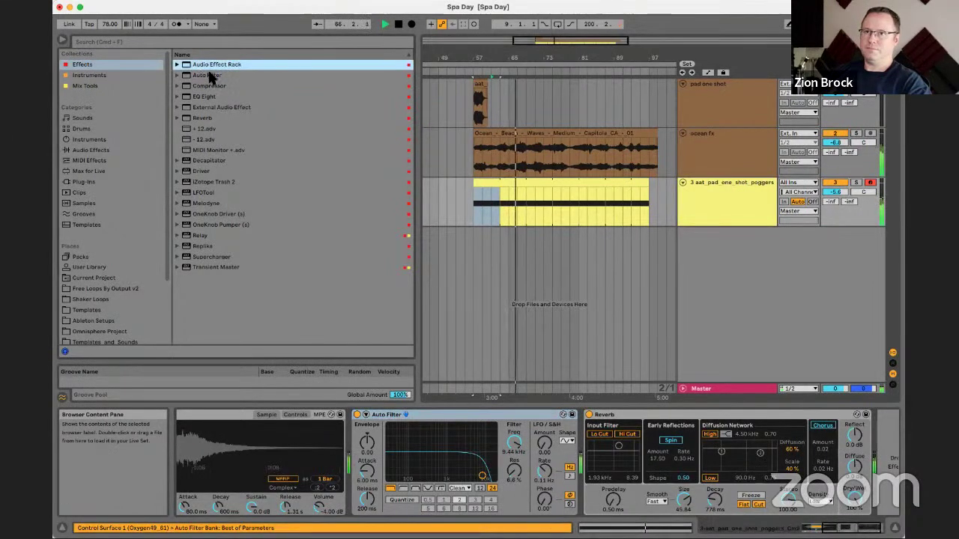
pyautogui.click(141, 75)
pyautogui.click(140, 85)
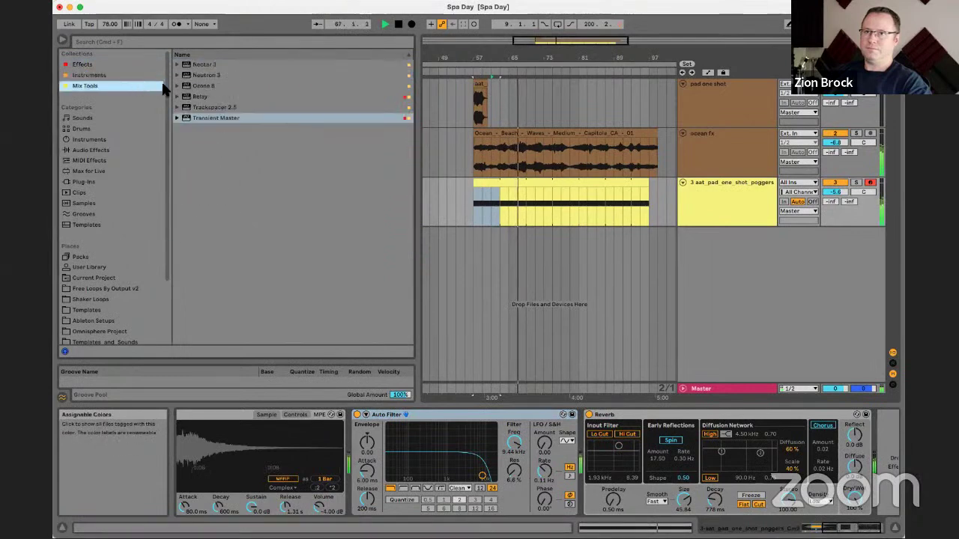
pyautogui.click(196, 97)
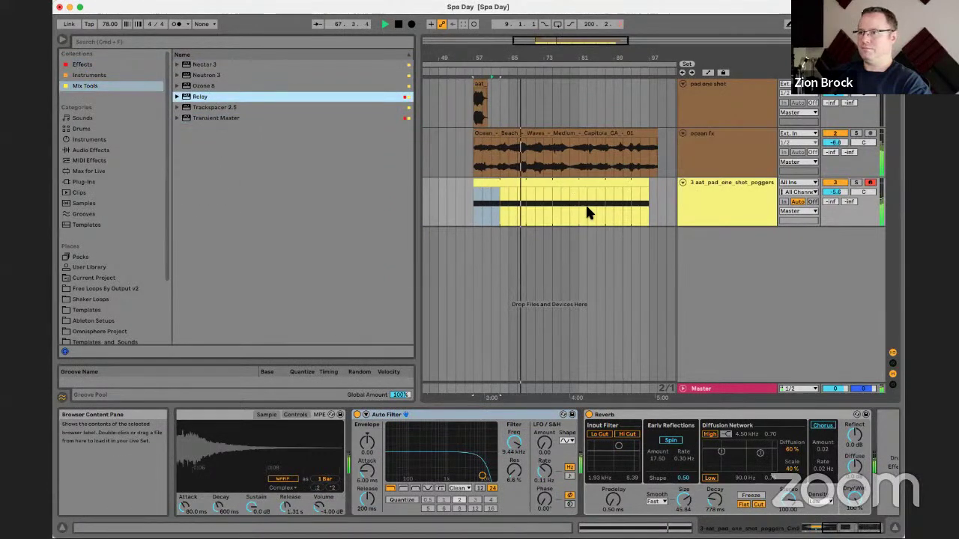
pyautogui.moveTo(107, 233); pyautogui.dragTo(126, 233)
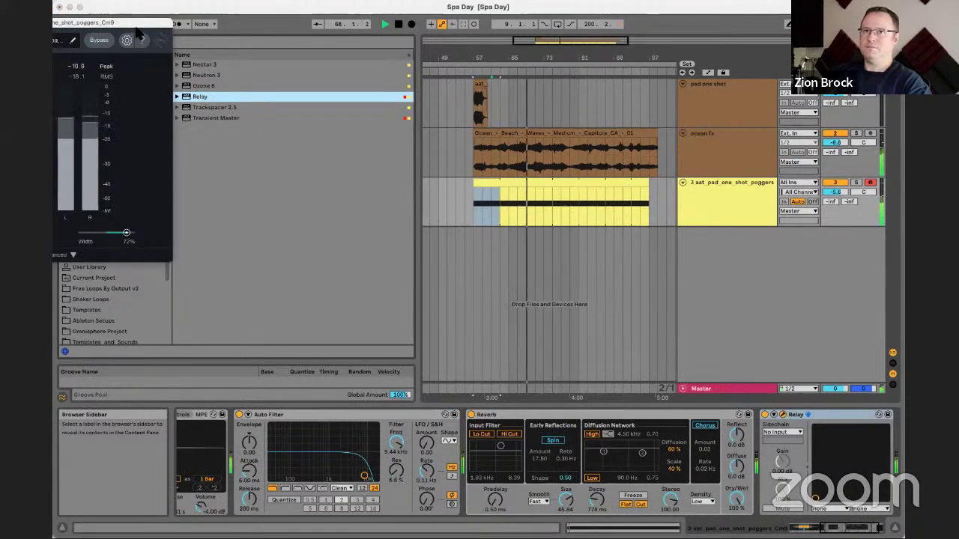
pyautogui.moveTo(112, 22); pyautogui.dragTo(306, 92)
# Step: Set the ocean fx track's volume to -9.2 dB and the pad track's volume to -8.4 dB
pyautogui.click(835, 143)
pyautogui.moveTo(835, 143); pyautogui.dragTo(835, 144)
pyautogui.moveTo(838, 192); pyautogui.dragTo(838, 202)
# Step: Open the pad's MIDI clip and transpose its sustained note down one octave to C2
pyautogui.click(740, 198)
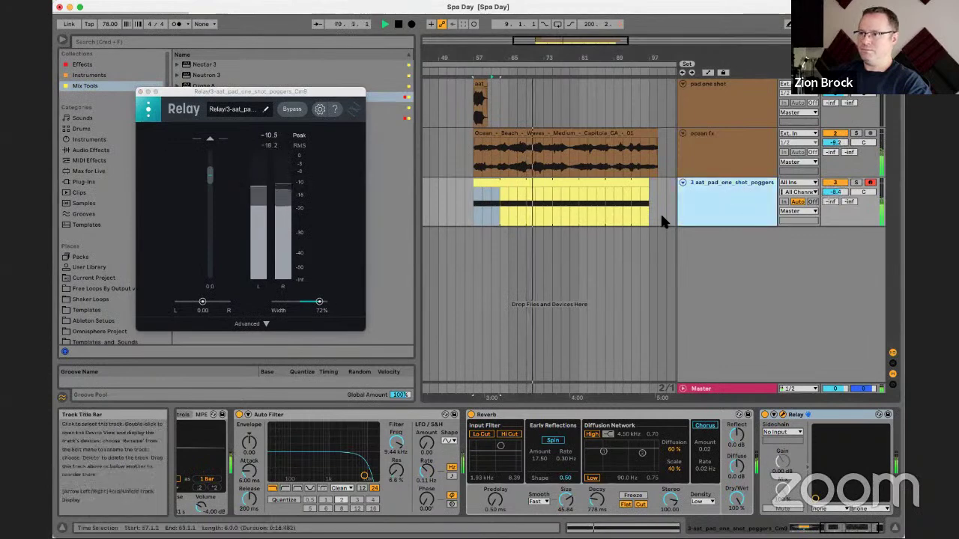
pyautogui.click(606, 191)
pyautogui.scroll(-2, 459, 398)
pyautogui.scroll(-2, 461, 402)
pyautogui.hotkey('shift', 'Down')
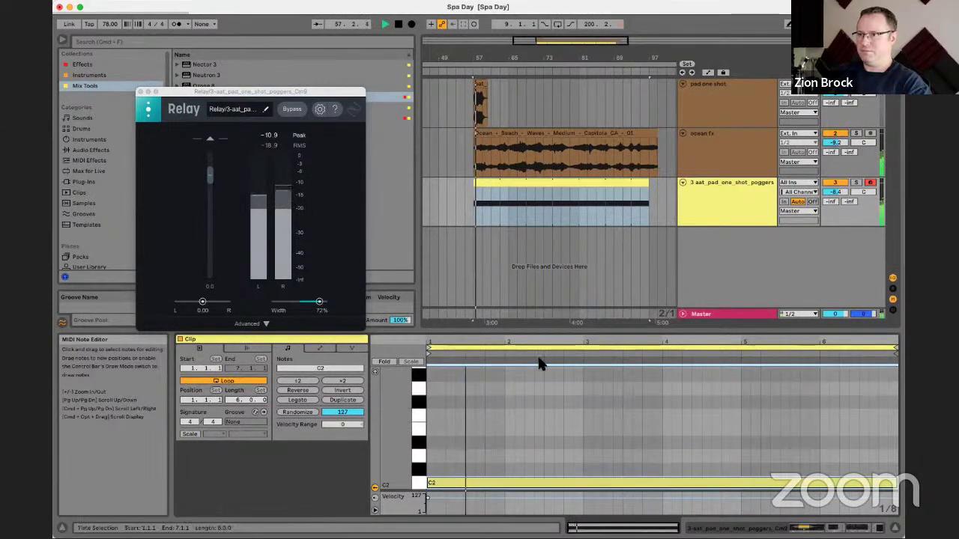
# Step: Rebalance ocean fx to -17.5 dB and the pad to -6.1 dB, close the Relay window and stop playback
pyautogui.moveTo(849, 140); pyautogui.dragTo(836, 183)
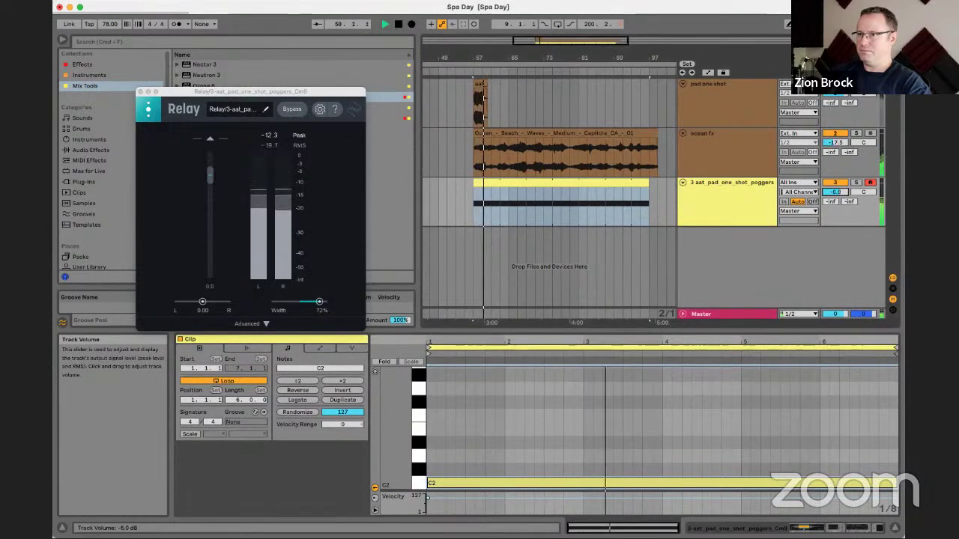
pyautogui.click(140, 92)
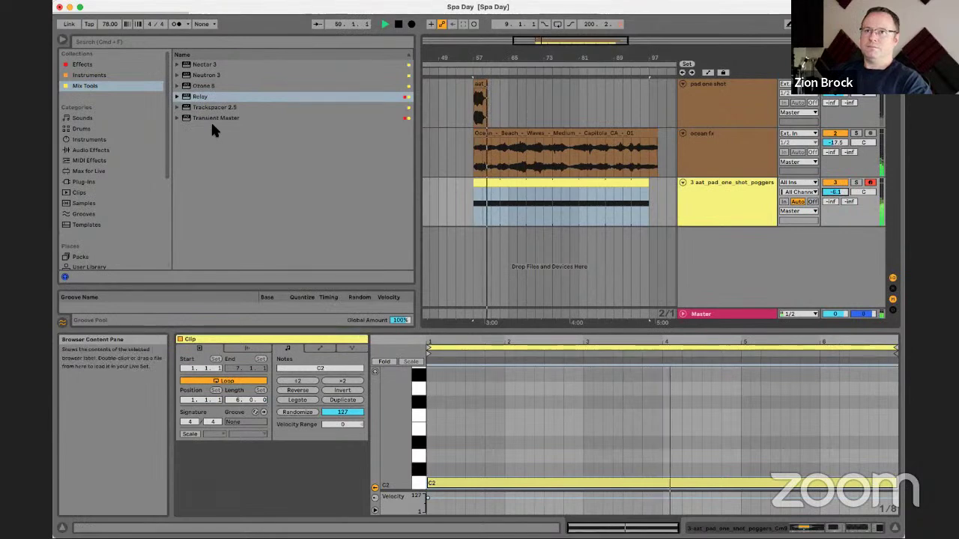
pyautogui.press('space')
# Step: Fold the pad one shot track and select the ocean fx track
pyautogui.click(738, 90)
pyautogui.click(681, 84)
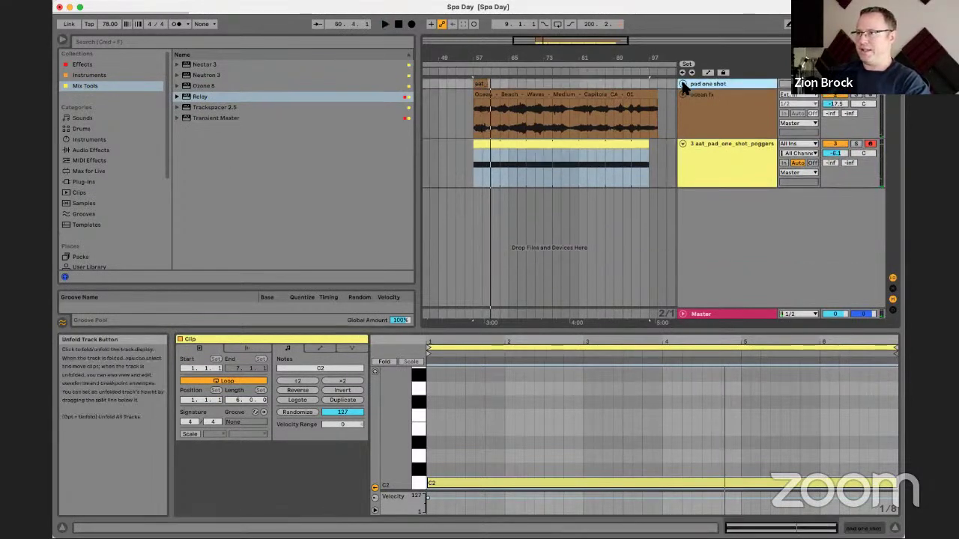
pyautogui.click(718, 105)
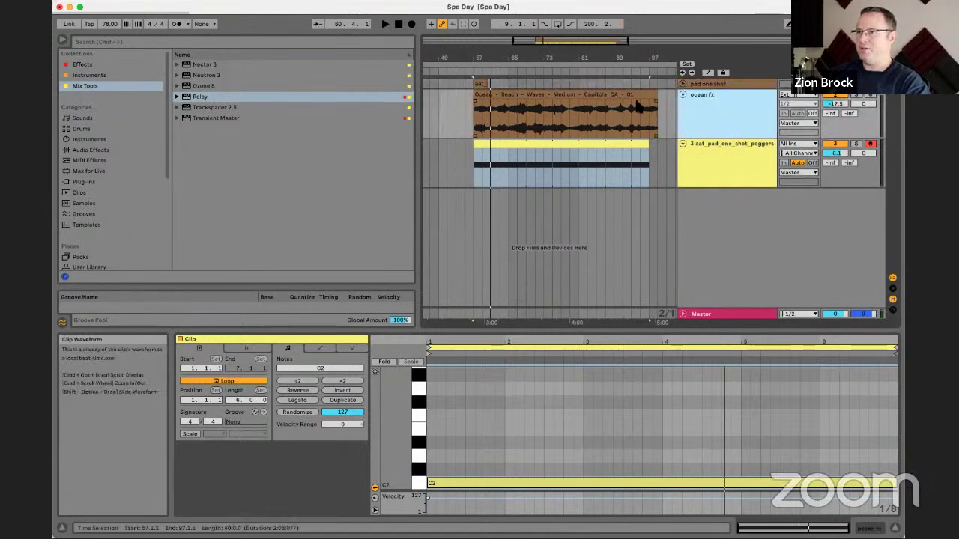
# Step: Turn on warping and a 42-bar loop for the ocean waves clip and extend the clip to bar 129
pyautogui.click(653, 95)
pyautogui.moveTo(654, 95); pyautogui.dragTo(687, 96)
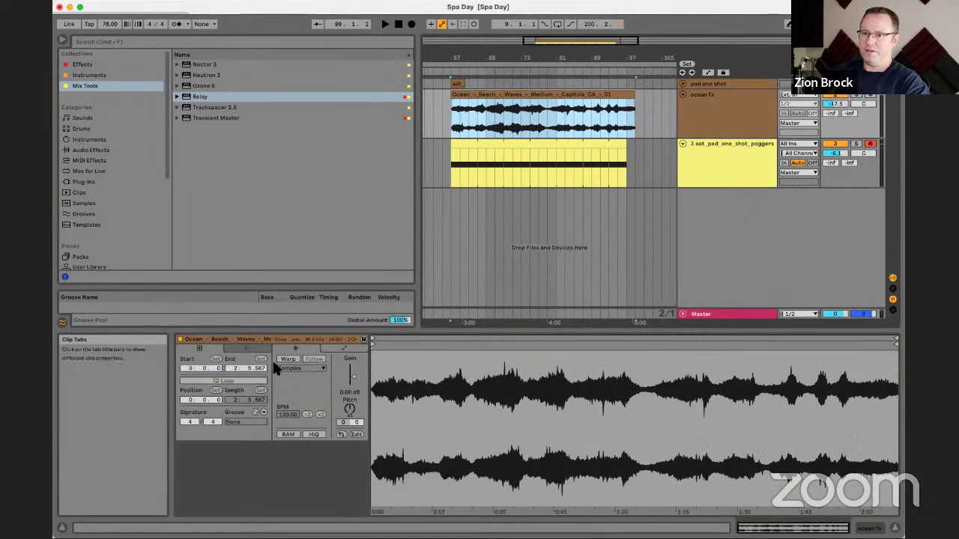
pyautogui.click(288, 359)
pyautogui.click(242, 380)
pyautogui.press('space')
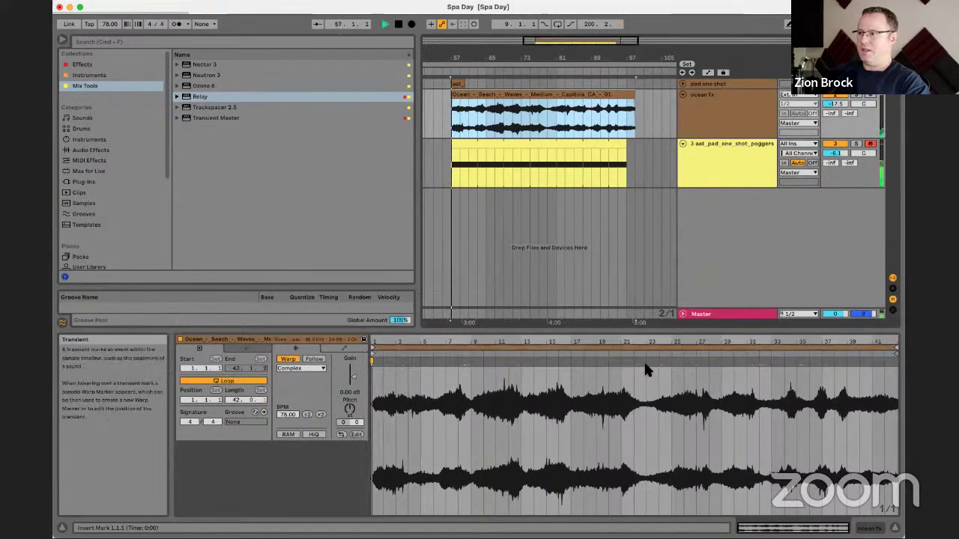
pyautogui.moveTo(710, 98); pyautogui.dragTo(653, 105)
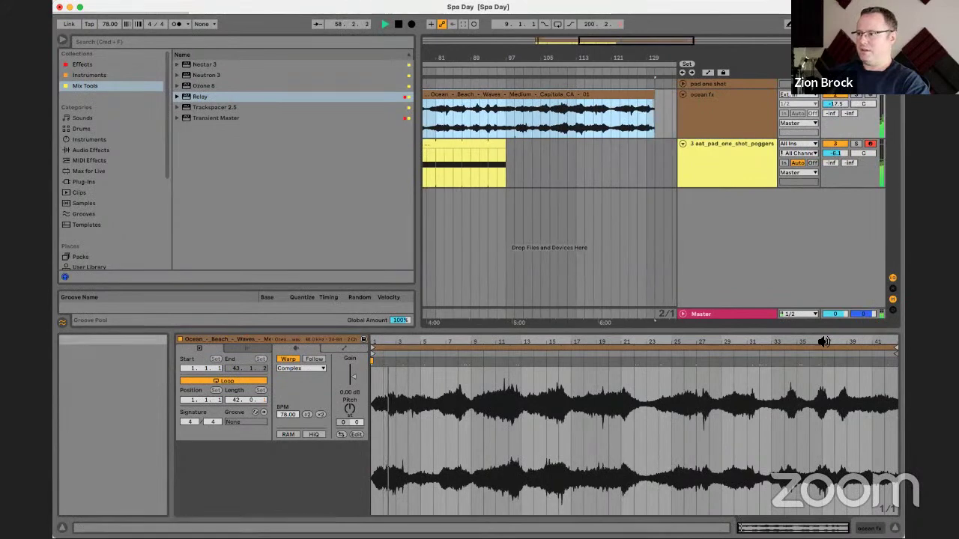
pyautogui.moveTo(896, 349); pyautogui.dragTo(893, 350)
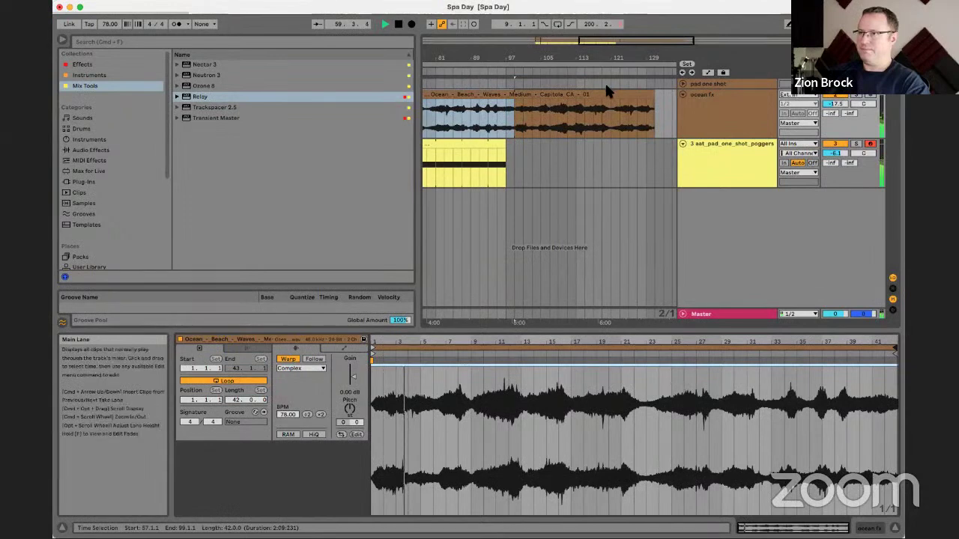
# Step: Delete the empty time before bar 57 so the arrangement's clips start at bar 1, and start playback
pyautogui.moveTo(652, 57); pyautogui.dragTo(575, 42)
pyautogui.hscroll(-5, 554, 113)
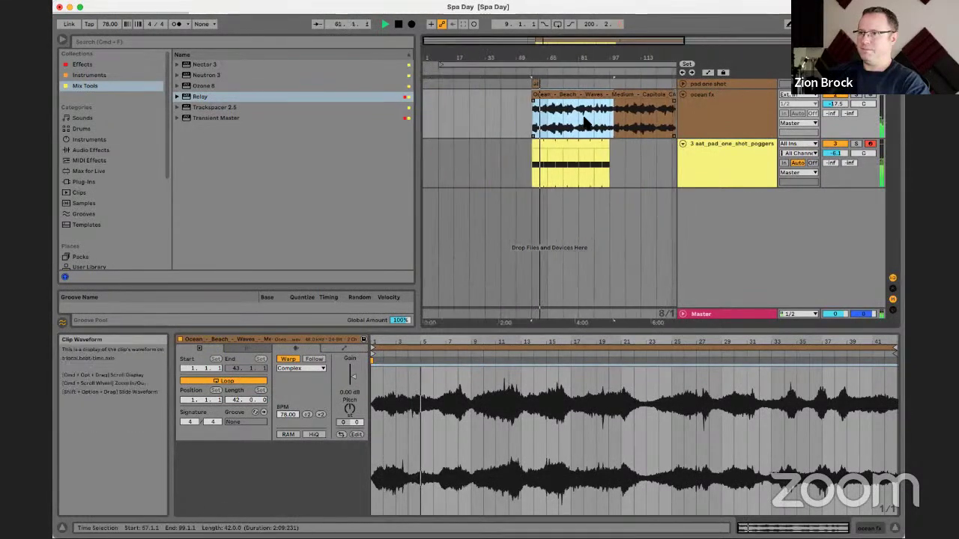
pyautogui.moveTo(532, 122); pyautogui.dragTo(378, 48)
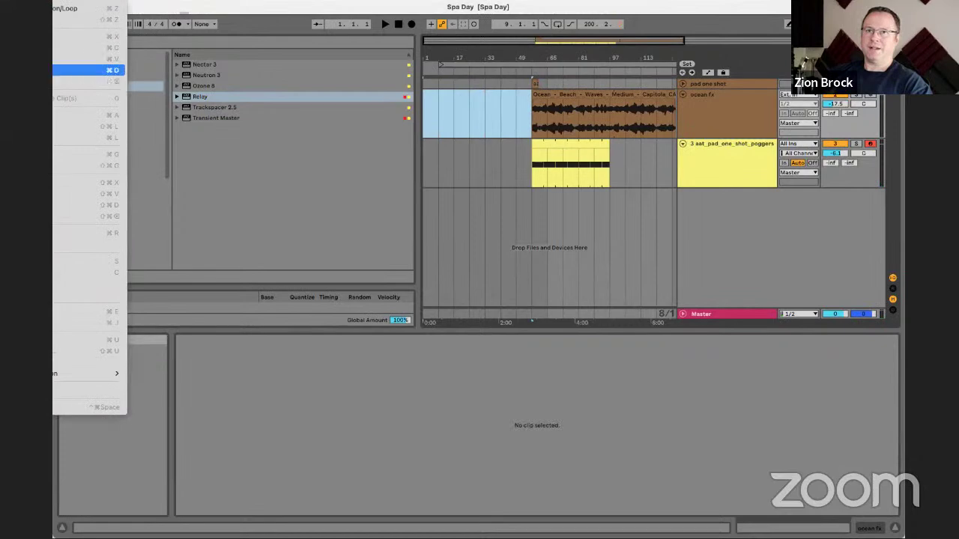
pyautogui.click(89, 182)
pyautogui.press('space')
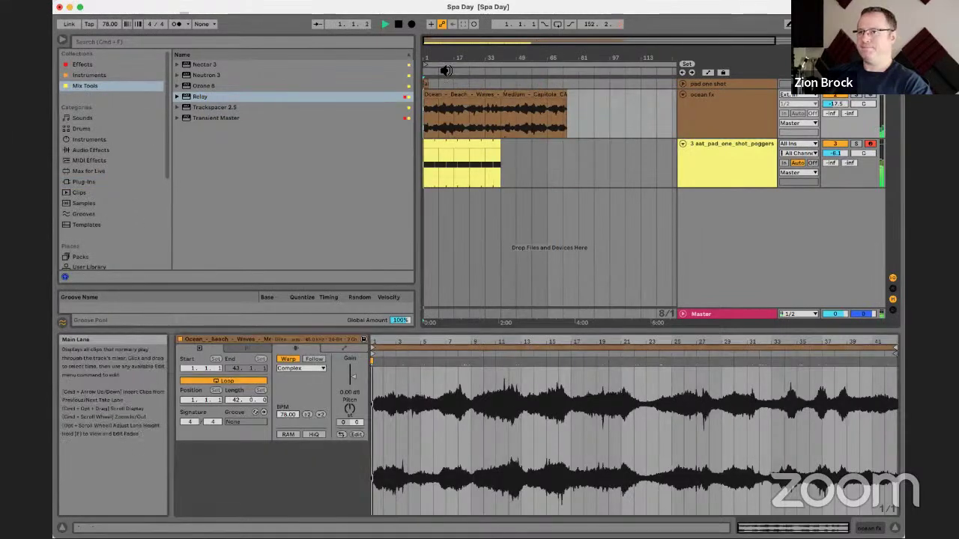
# Step: Show the pad track's volume automation and shape a fade-in from bar 1 that reaches its full level at about bar 6
pyautogui.moveTo(427, 58); pyautogui.dragTo(434, 86)
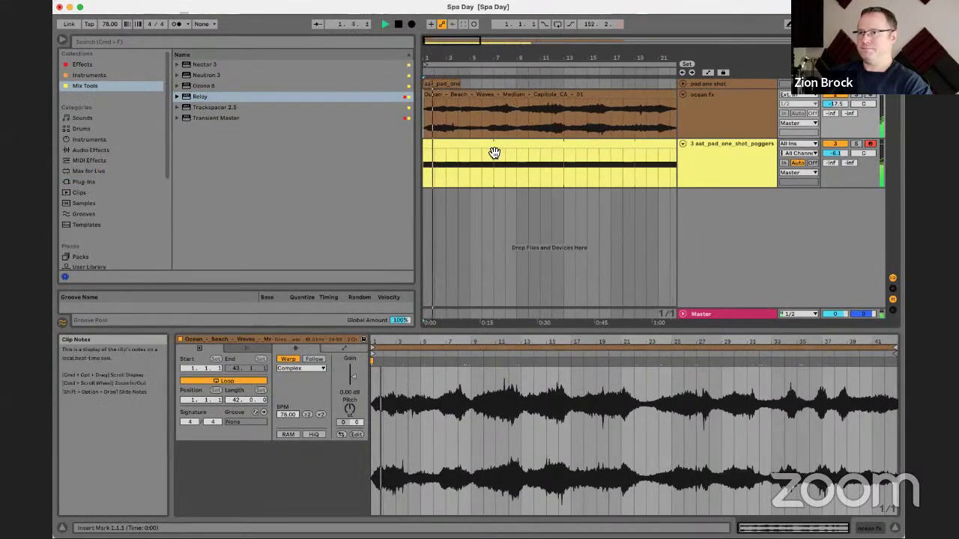
pyautogui.moveTo(836, 153)
pyautogui.mouseDown()
pyautogui.moveTo(836, 169)
pyautogui.moveTo(827, 152)
pyautogui.mouseUp()
pyautogui.rightClick(827, 158)
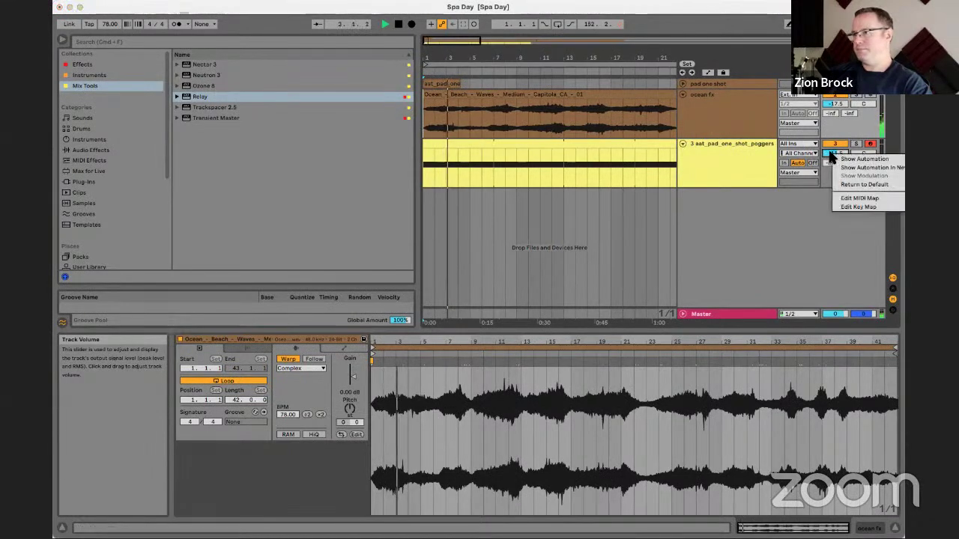
pyautogui.click(846, 160)
pyautogui.moveTo(451, 163)
pyautogui.mouseDown()
pyautogui.moveTo(423, 176)
pyautogui.moveTo(453, 153)
pyautogui.moveTo(459, 162)
pyautogui.mouseUp()
pyautogui.press('space')
pyautogui.press('space')
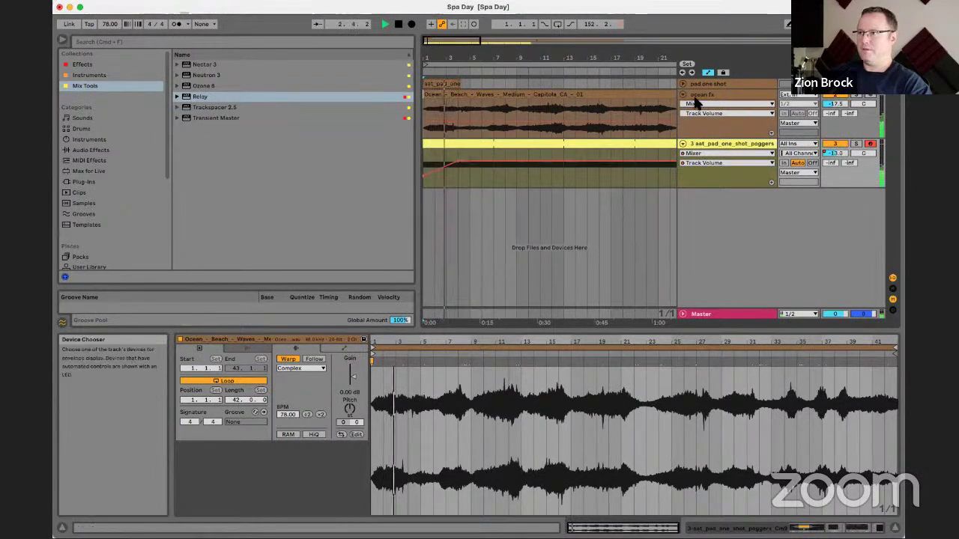
pyautogui.click(701, 96)
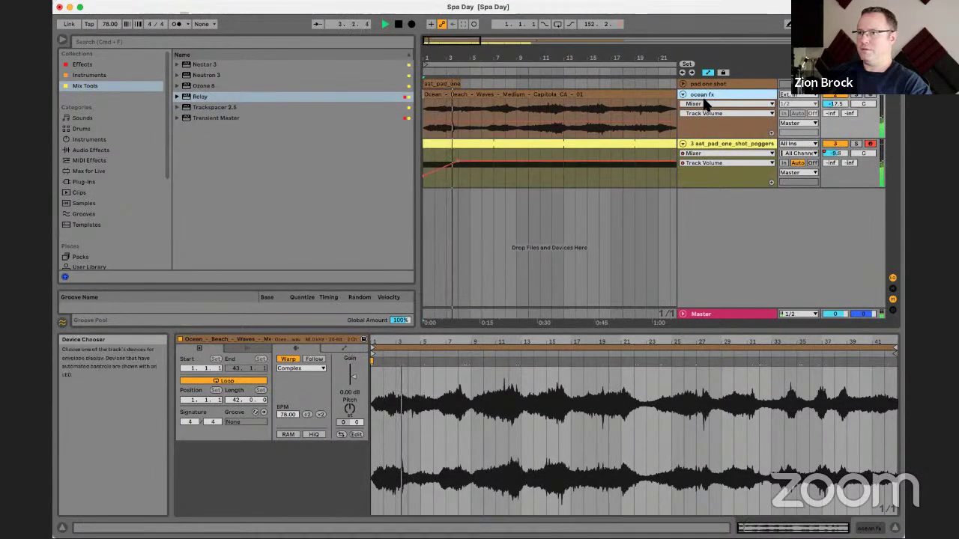
pyautogui.moveTo(455, 162); pyautogui.dragTo(481, 162)
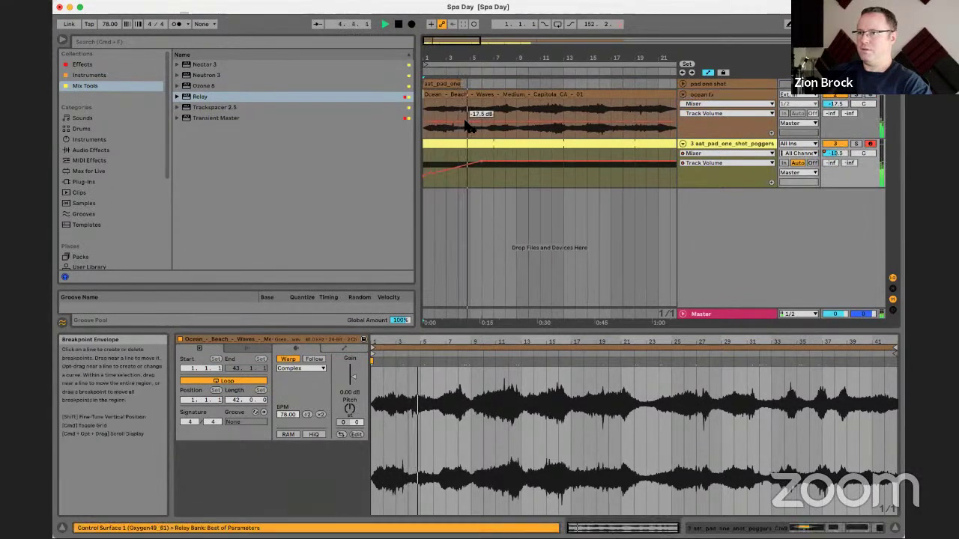
# Step: Automate the ocean fx track volume to drop from -17.5 dB at the start to about -22 dB around bar 5
pyautogui.click(468, 123)
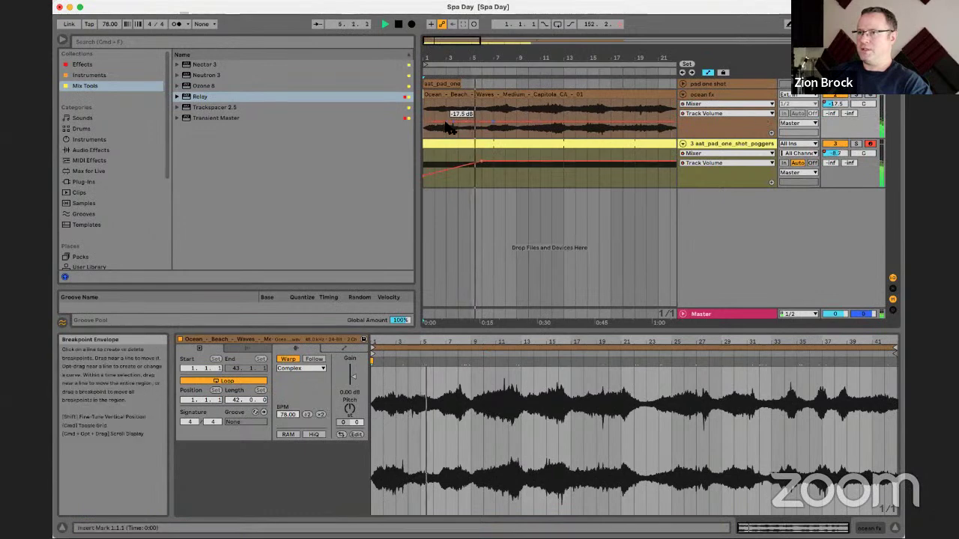
pyautogui.press('space')
pyautogui.press('space')
pyautogui.moveTo(468, 122); pyautogui.dragTo(466, 124)
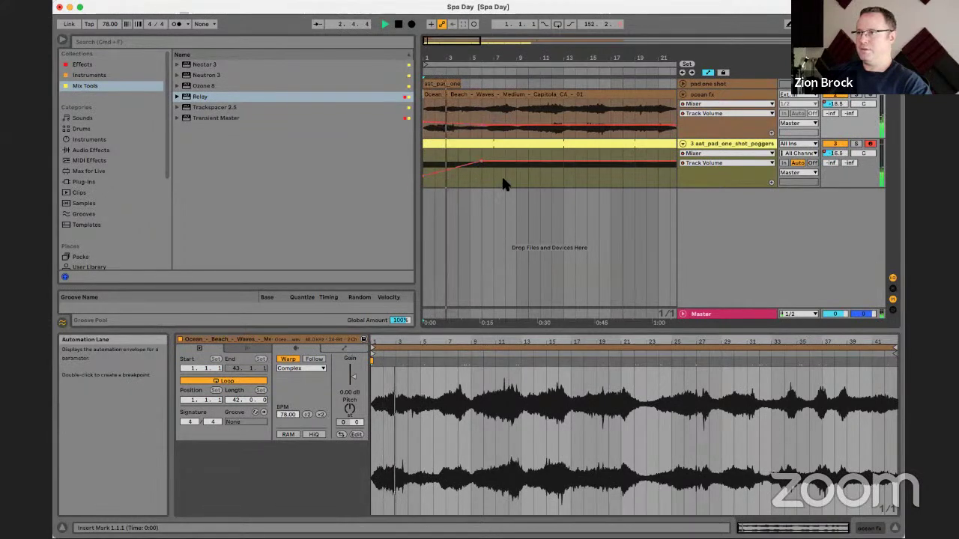
# Step: Stop playback and duplicate the pad track with its clips and volume automation
pyautogui.click(727, 147)
pyautogui.press('space')
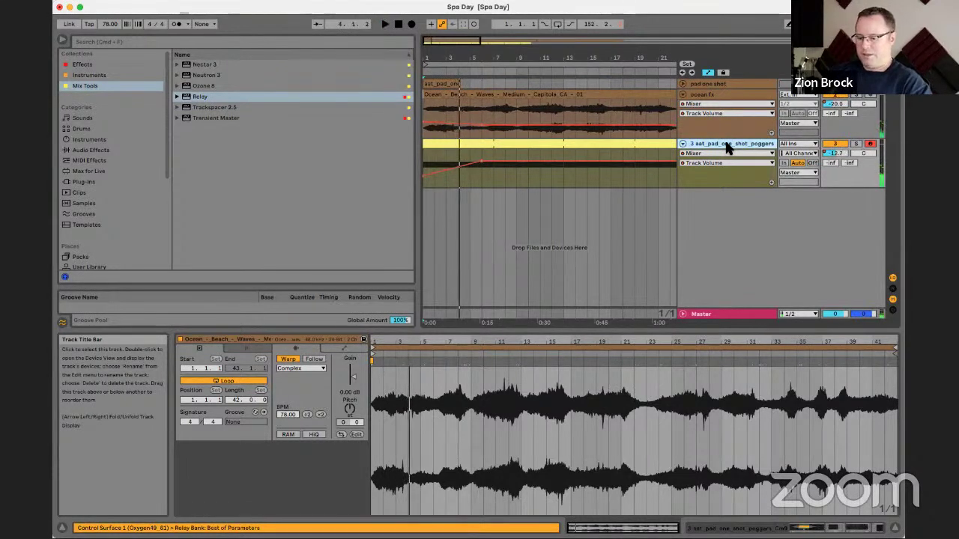
pyautogui.press('super+d')
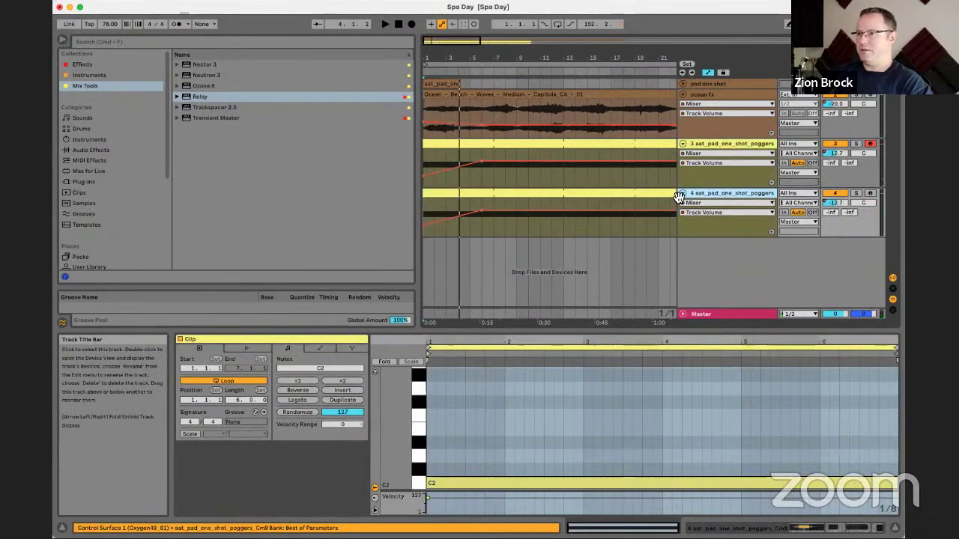
pyautogui.rightClick(834, 202)
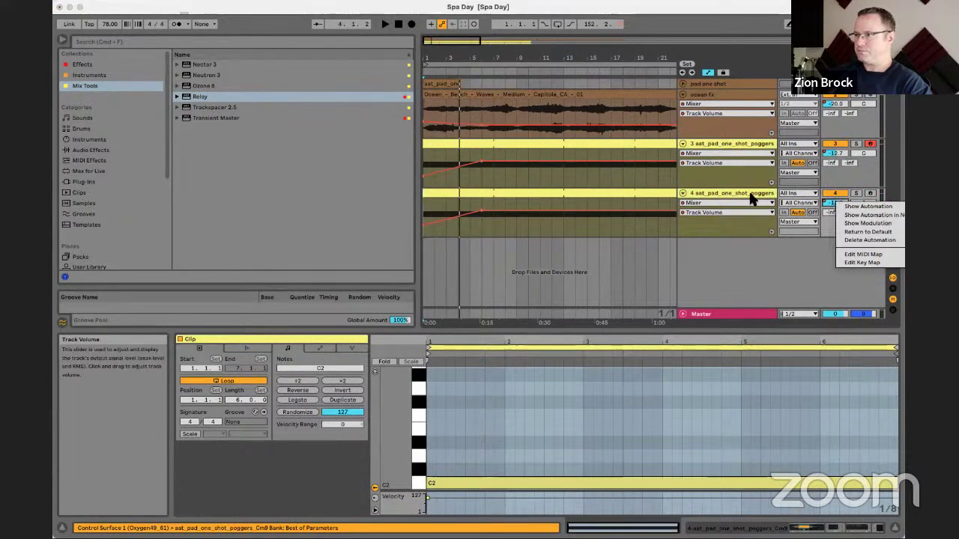
pyautogui.click(750, 198)
# Step: Transpose the sustained C2 note in the duplicated pad's first clip down to G#1 while checking it in playback
pyautogui.click(431, 484)
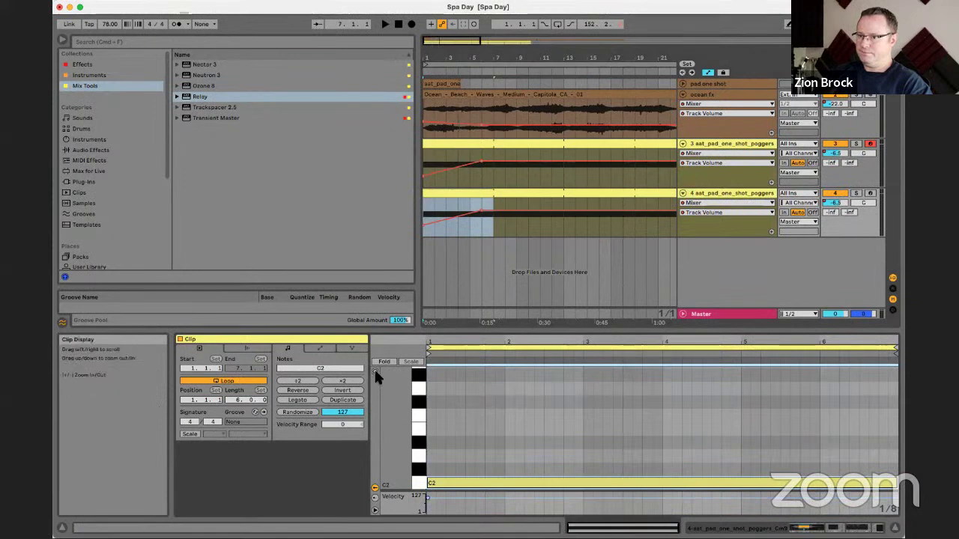
pyautogui.press('Down')
pyautogui.press('Down')
pyautogui.press('Down')
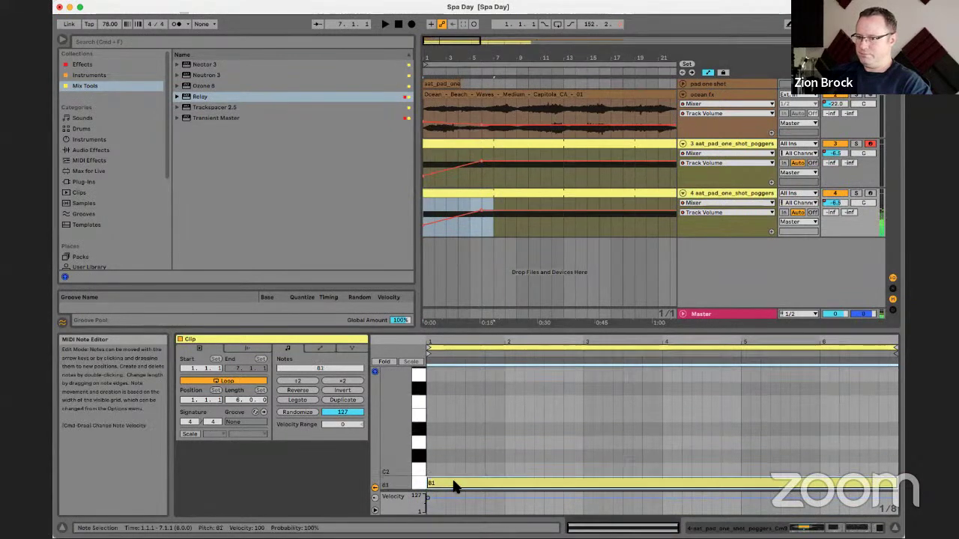
pyautogui.press('Down')
pyautogui.press('Down')
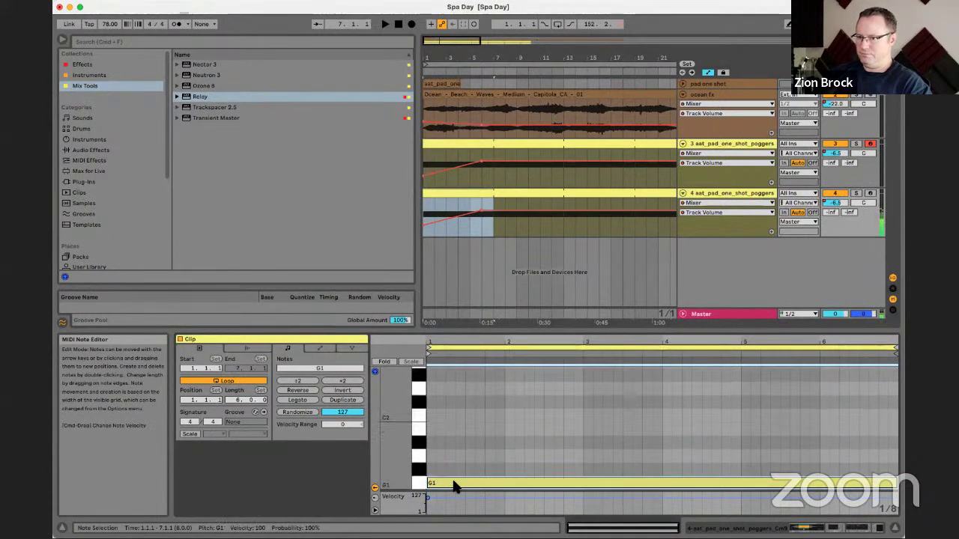
pyautogui.press('space')
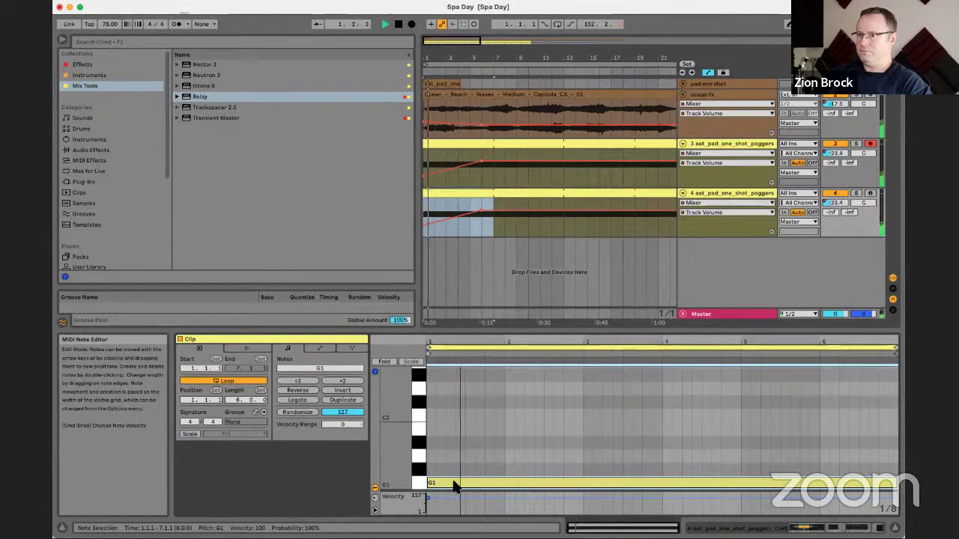
pyautogui.press('Up')
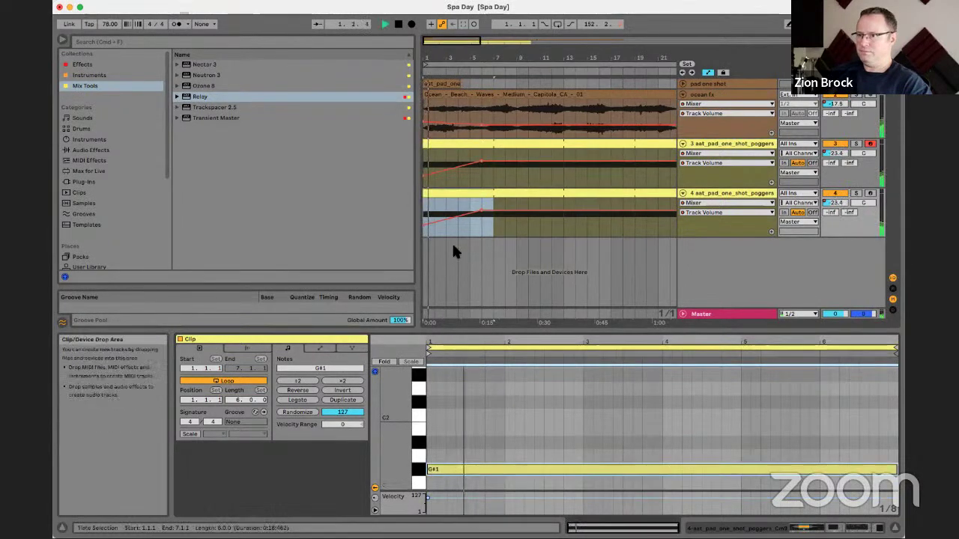
# Step: Audition the layered pads from bar 5, delete the duplicated pad track and resume playback
pyautogui.click(470, 222)
pyautogui.press('space')
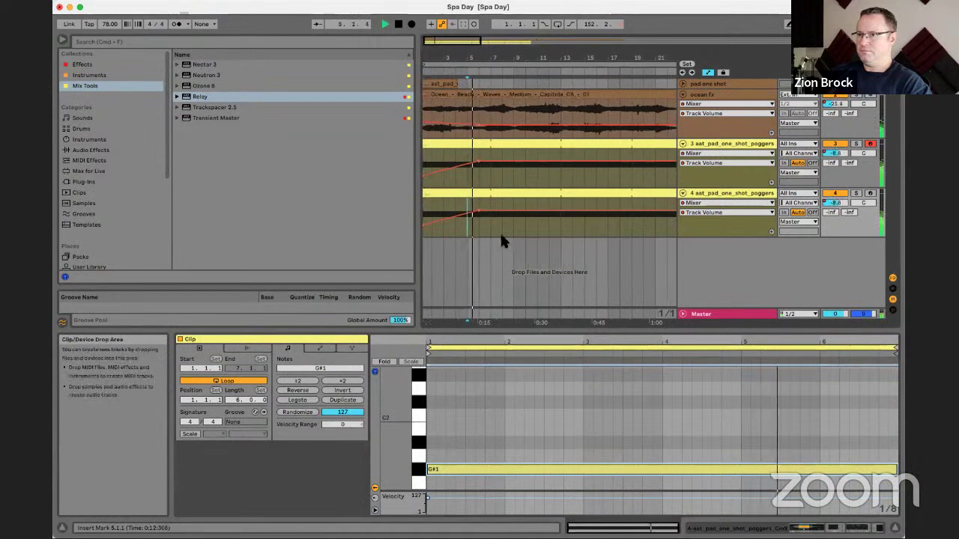
pyautogui.press('space')
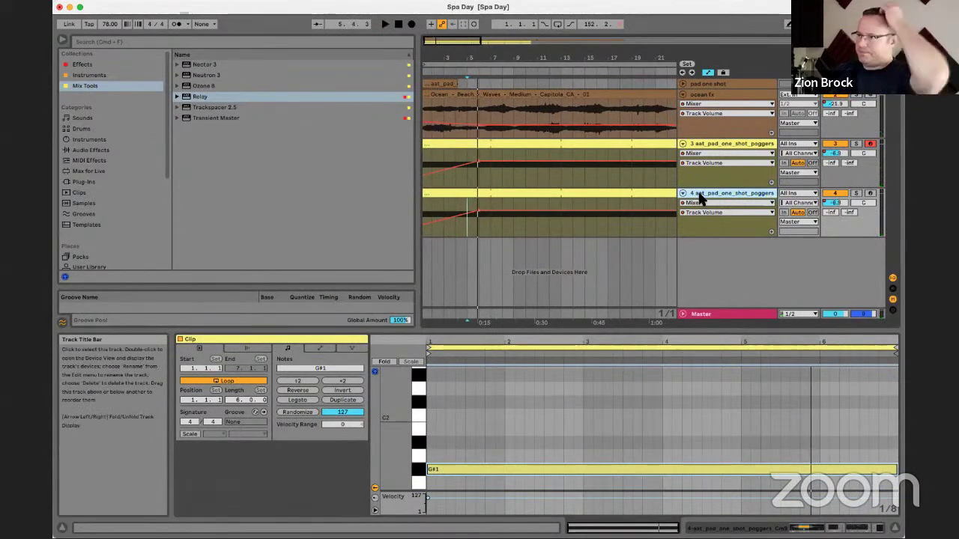
pyautogui.press('Delete')
pyautogui.press('space')
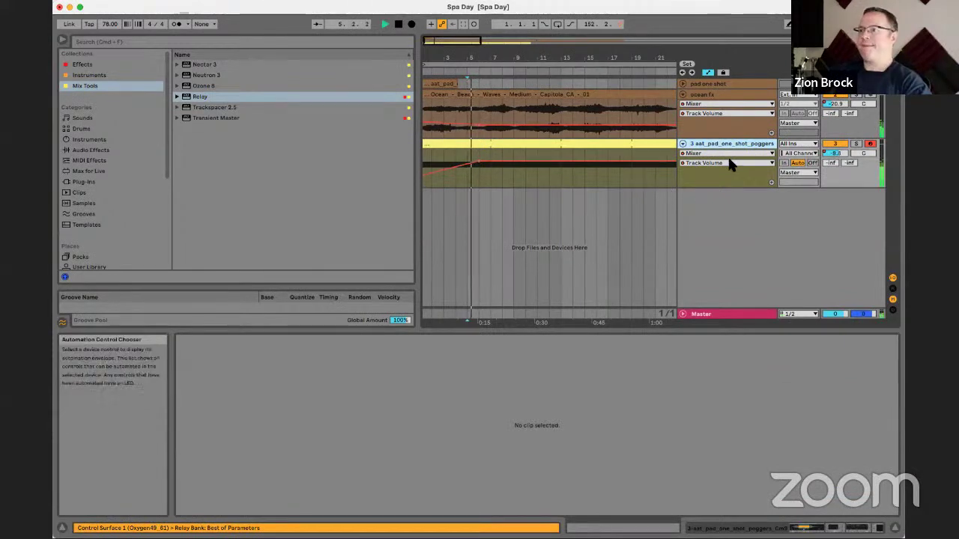
# Step: Load LFOTool from the Effects collection onto the end of the pad track's device chain
pyautogui.click(96, 66)
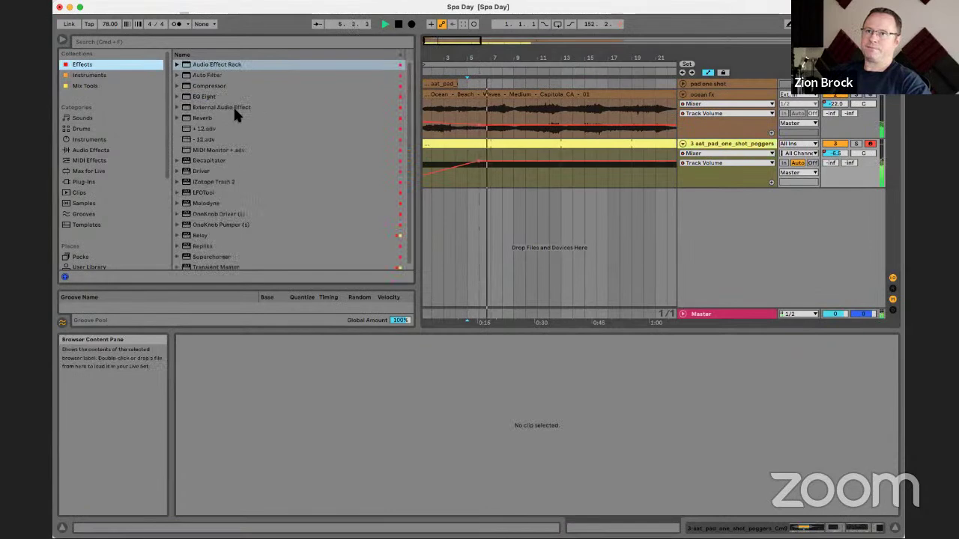
pyautogui.press('space')
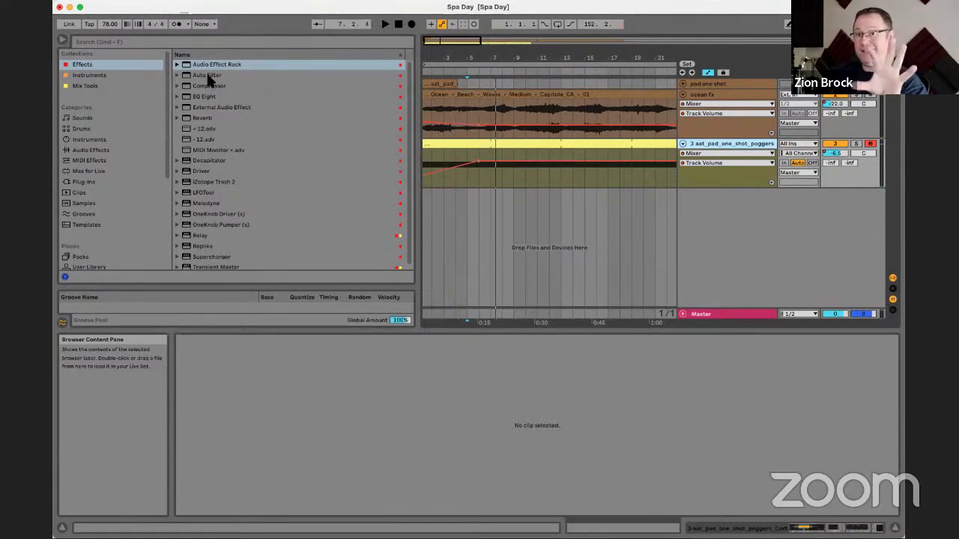
pyautogui.click(210, 193)
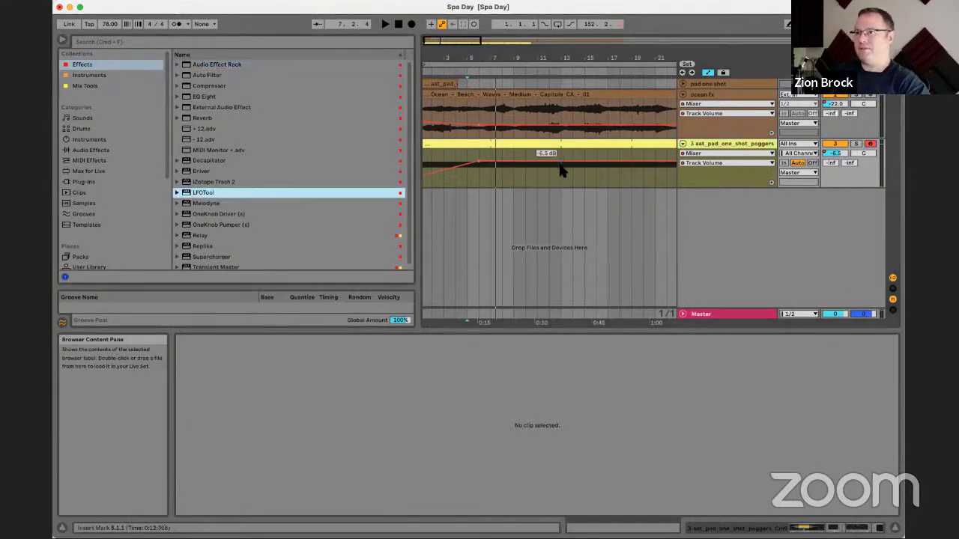
pyautogui.press('space')
pyautogui.press('space')
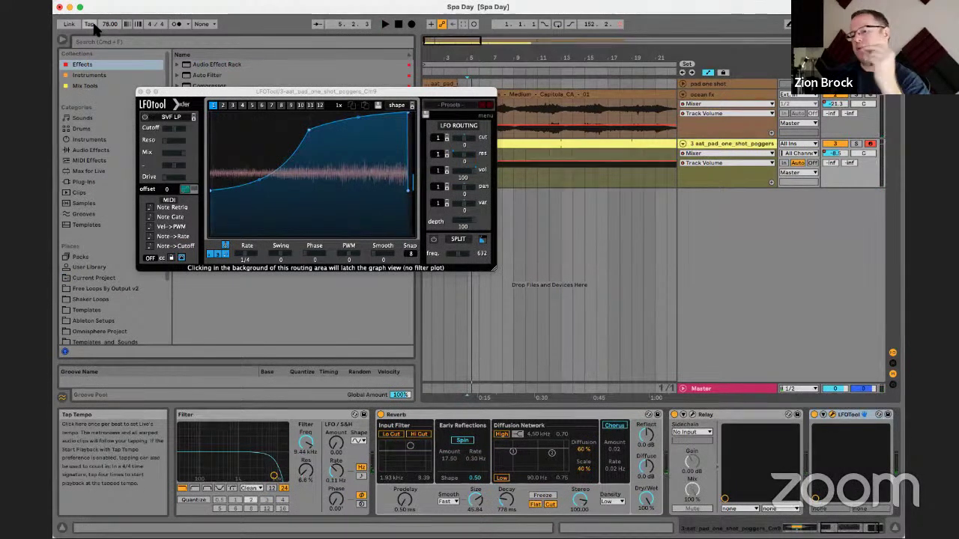
# Step: Tap in a slower tempo and set the project tempo to 55 BPM
pyautogui.click(90, 24)
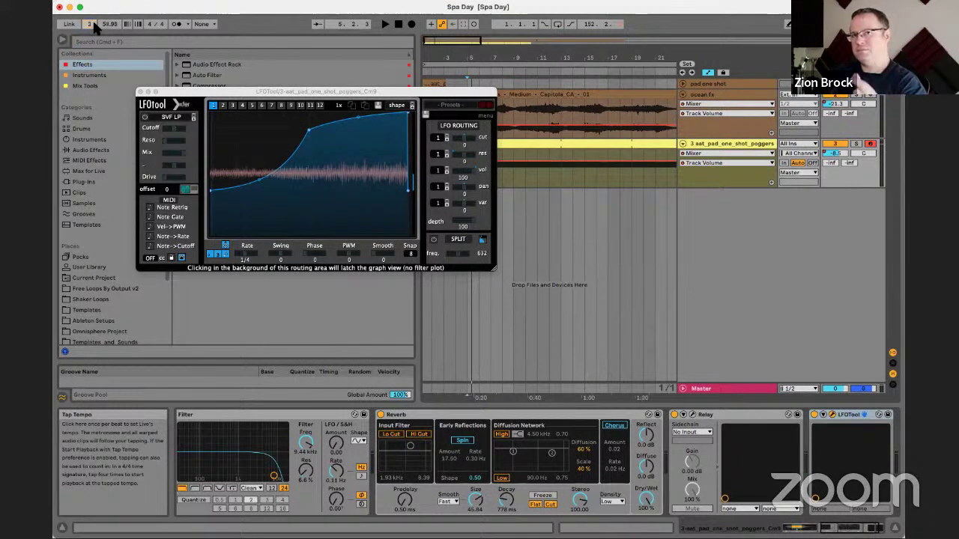
pyautogui.click(92, 20)
pyautogui.moveTo(110, 24); pyautogui.dragTo(110, 27)
# Step: Audition the pulsing pad and slow LFOTool's rate to 1/2
pyautogui.press('space')
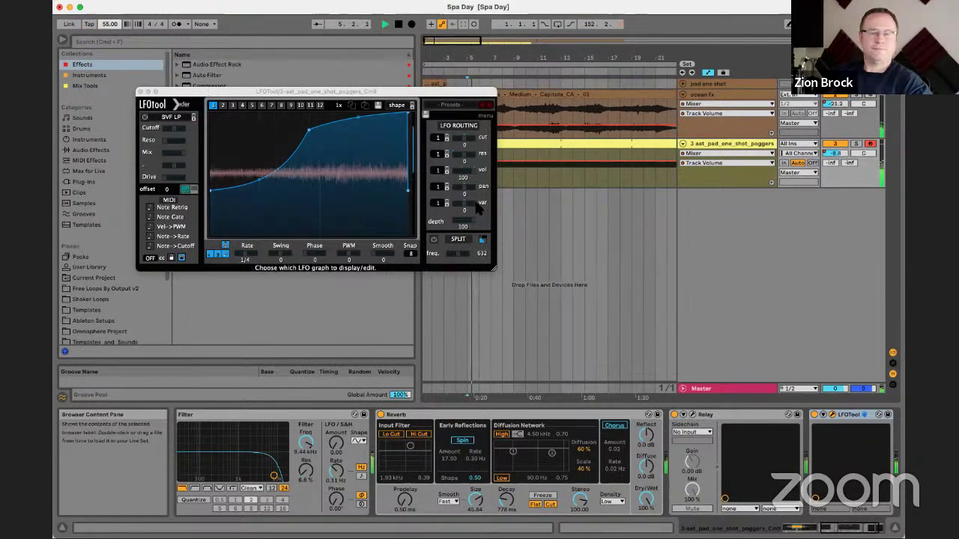
pyautogui.press('space')
pyautogui.click(245, 257)
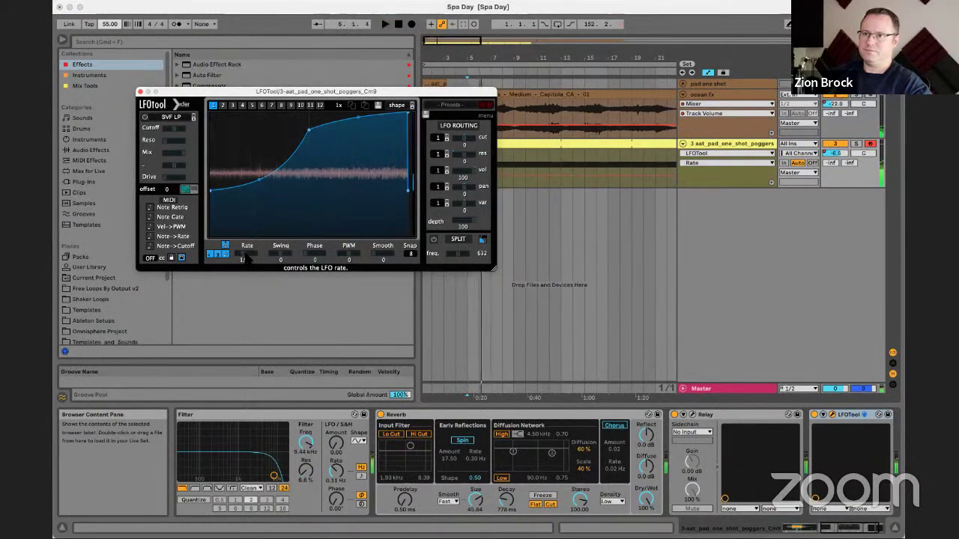
pyautogui.press('space')
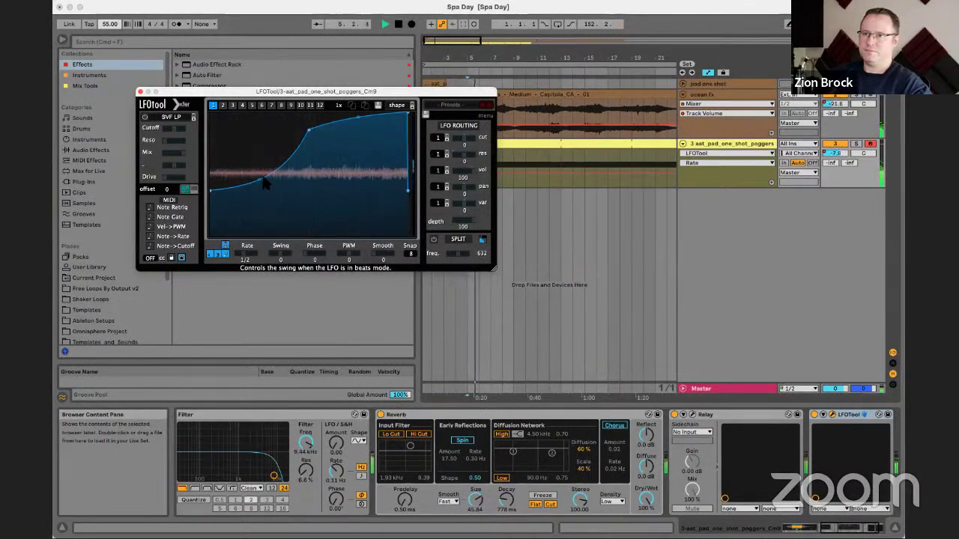
# Step: Reshape LFOTool's curve into a shallower swell by raising its start point and moving its middle point later, close its window and stop playback
pyautogui.moveTo(310, 133); pyautogui.dragTo(309, 154)
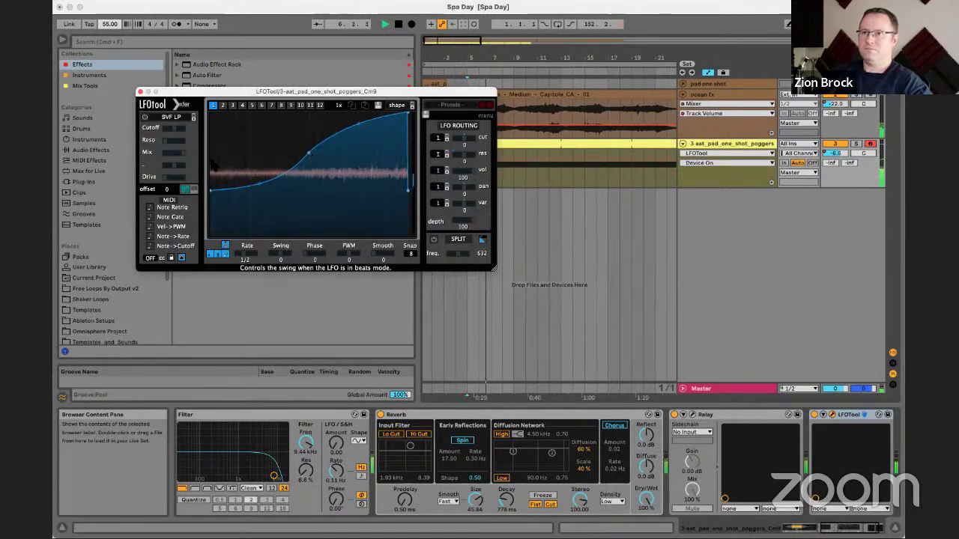
pyautogui.moveTo(211, 190); pyautogui.dragTo(218, 163)
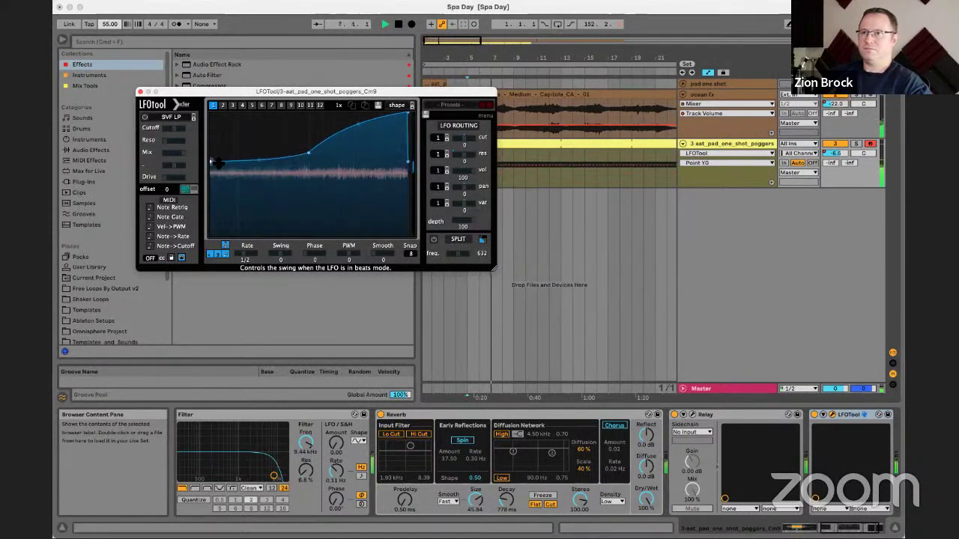
pyautogui.moveTo(309, 153); pyautogui.dragTo(310, 138)
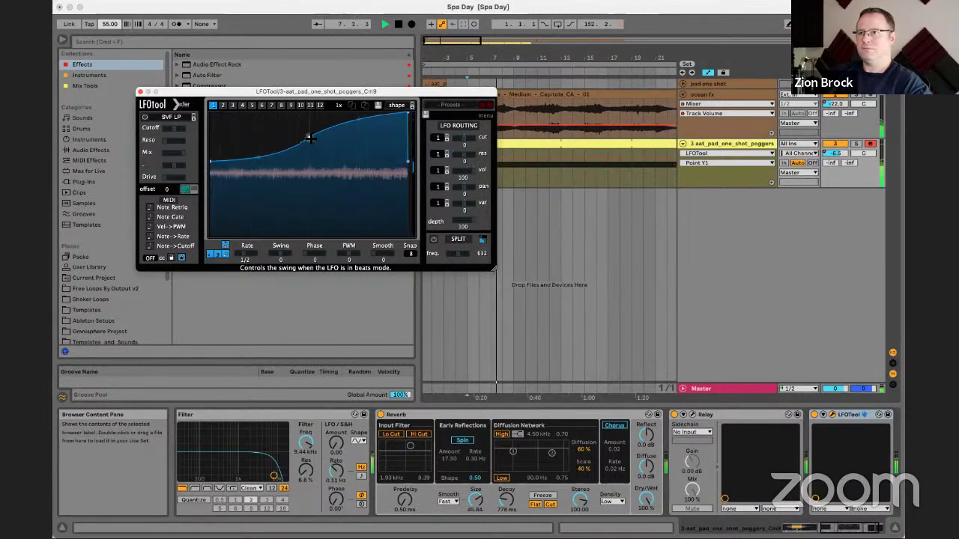
pyautogui.moveTo(211, 161); pyautogui.dragTo(213, 146)
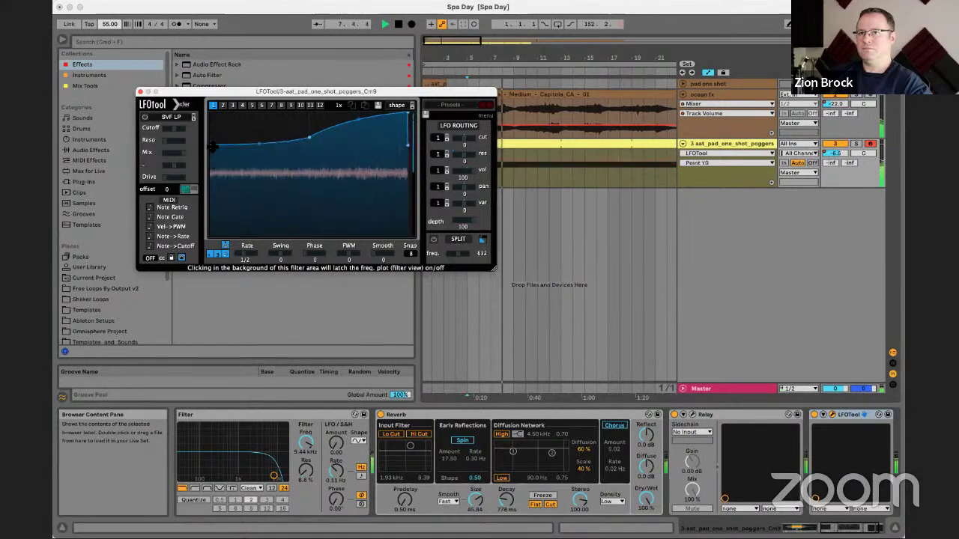
pyautogui.moveTo(309, 137); pyautogui.dragTo(360, 117)
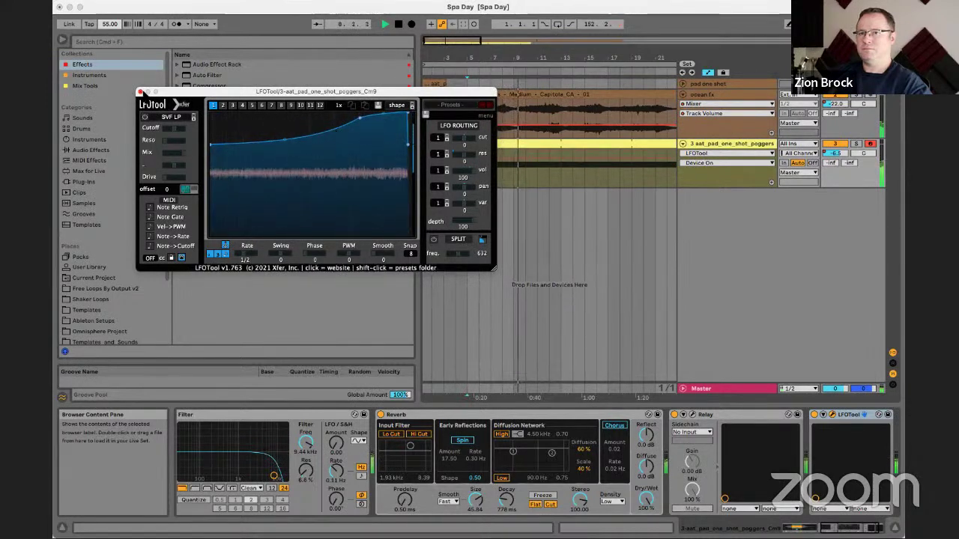
pyautogui.click(140, 91)
pyautogui.press('space')
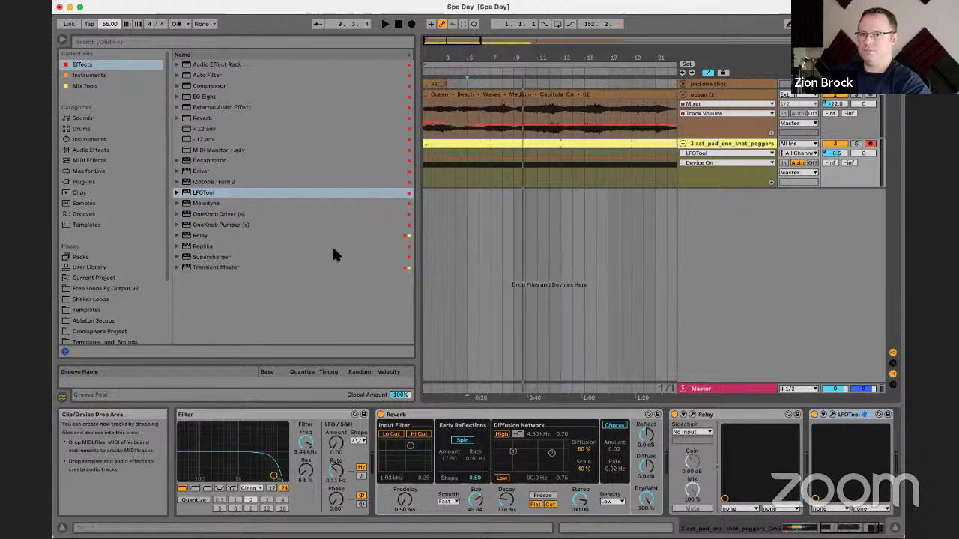
# Step: Create a new MIDI track with Kontakt 5 from the Instruments collection, below the pad track
pyautogui.click(104, 84)
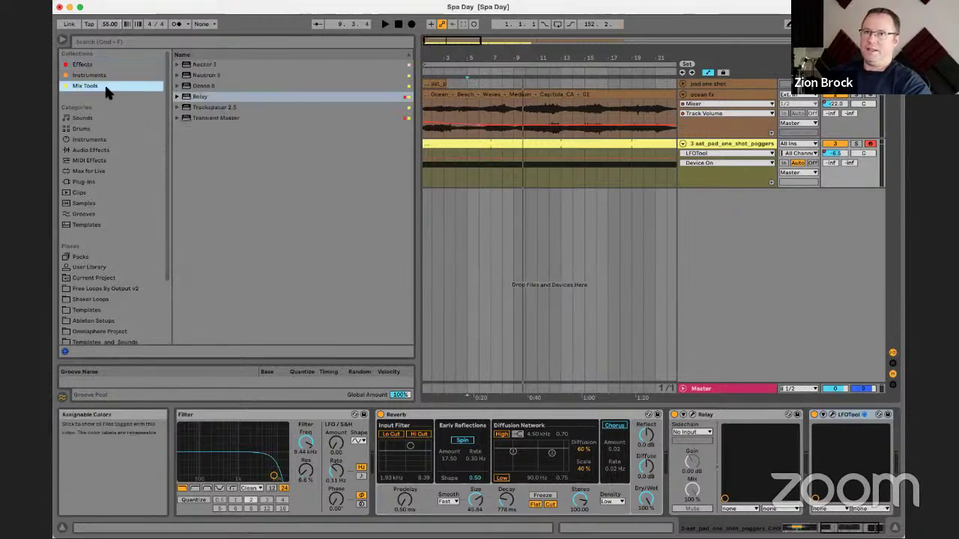
pyautogui.click(104, 75)
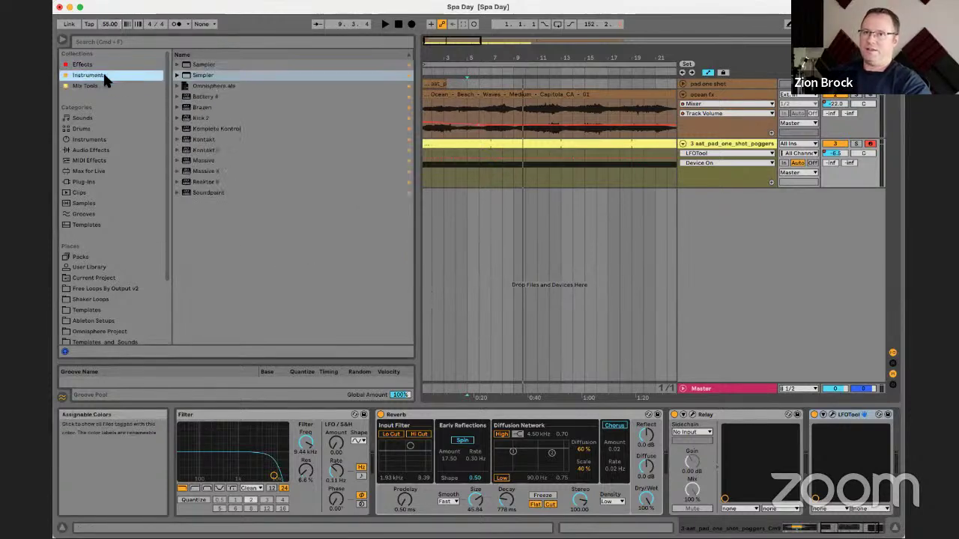
pyautogui.click(223, 149)
pyautogui.click(214, 141)
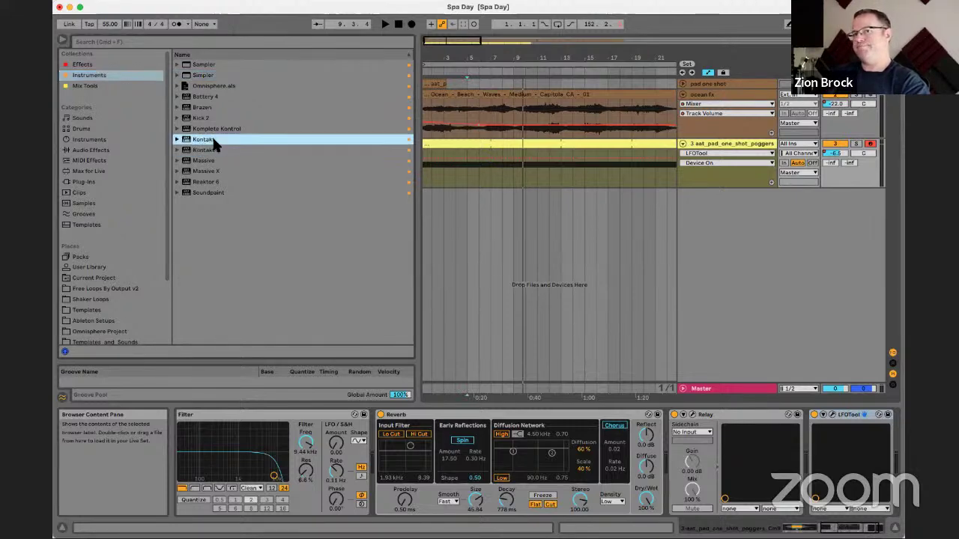
pyautogui.moveTo(214, 154); pyautogui.dragTo(535, 246)
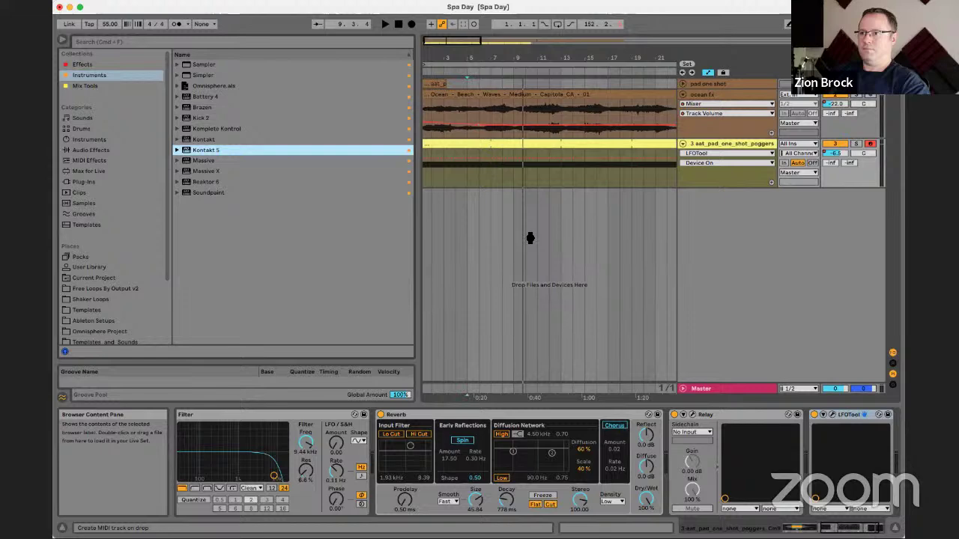
pyautogui.moveTo(540, 248); pyautogui.dragTo(540, 249)
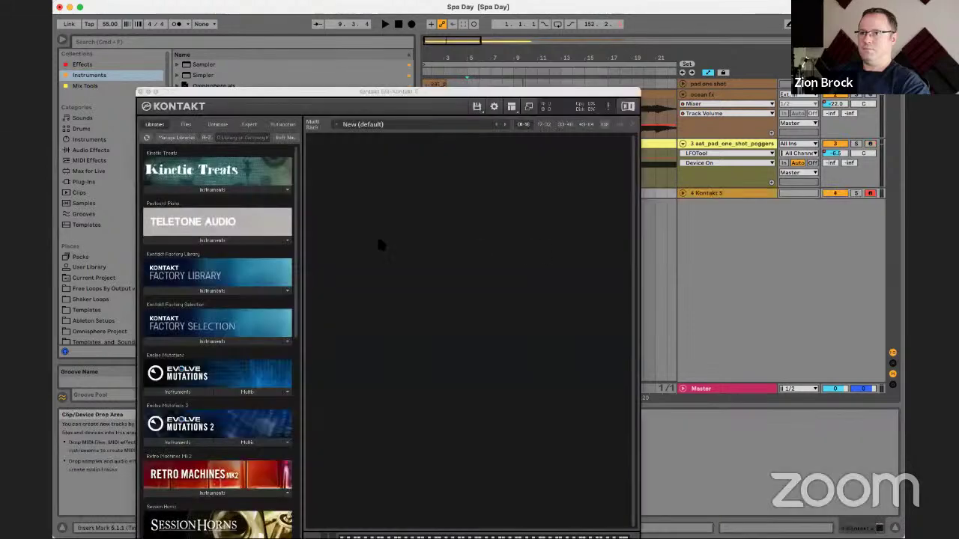
# Step: Browse Kontakt's libraries and load Postcard Piano.nki from the Teletone Audio library
pyautogui.click(233, 242)
pyautogui.scroll(2, 210, 238)
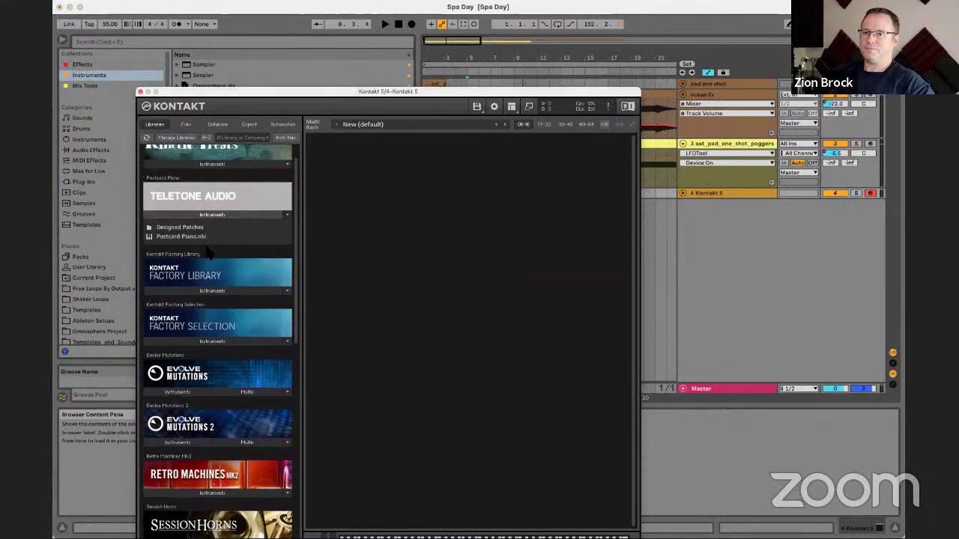
pyautogui.scroll(-10, 210, 251)
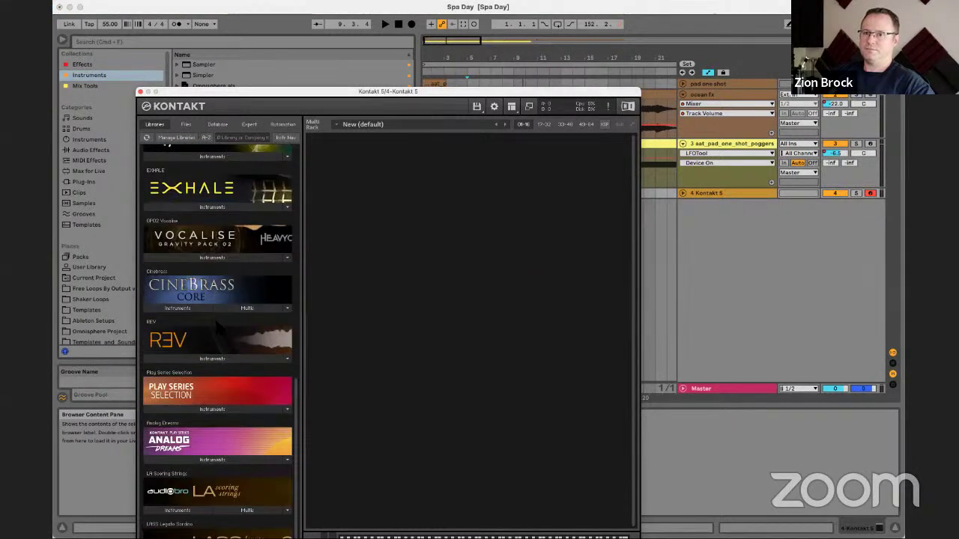
pyautogui.click(218, 460)
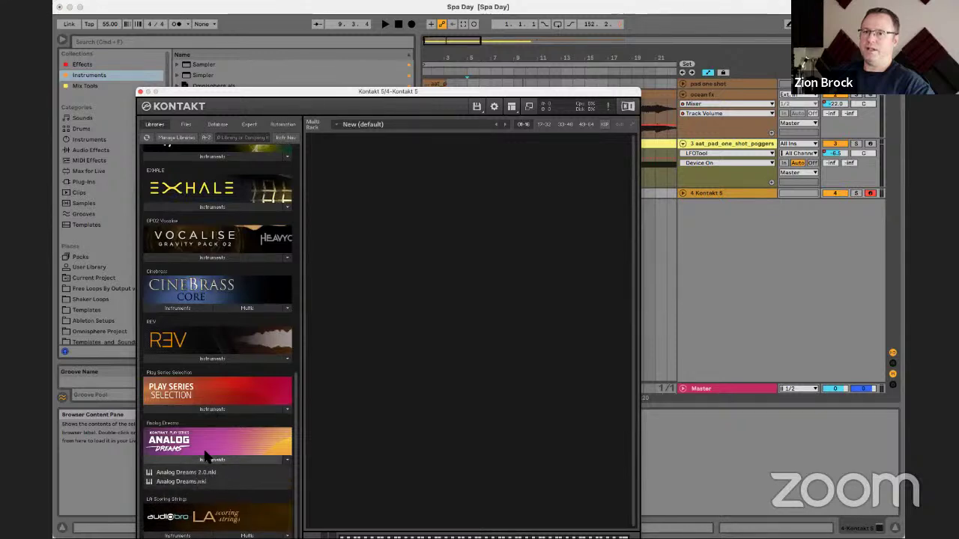
pyautogui.scroll(-2, 212, 418)
pyautogui.scroll(15, 206, 300)
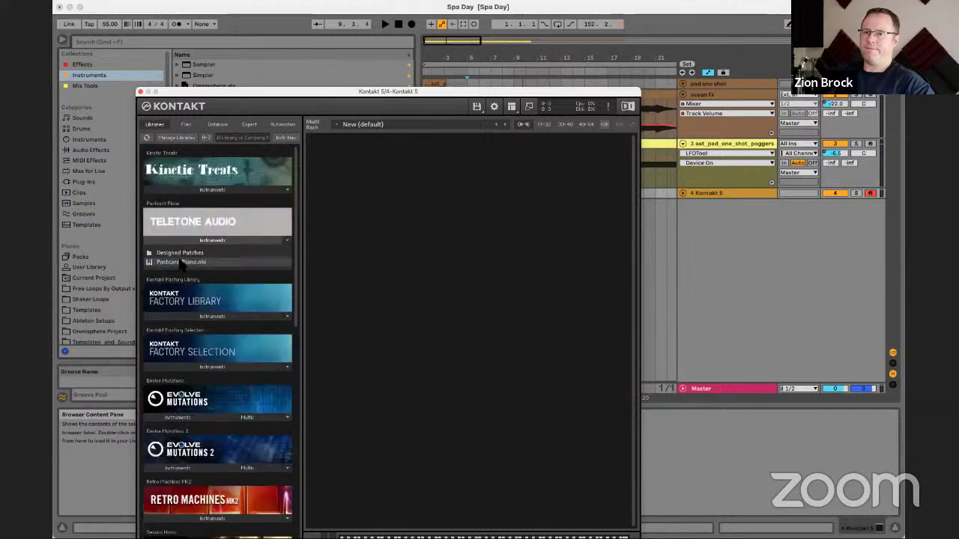
pyautogui.moveTo(409, 225); pyautogui.dragTo(407, 222)
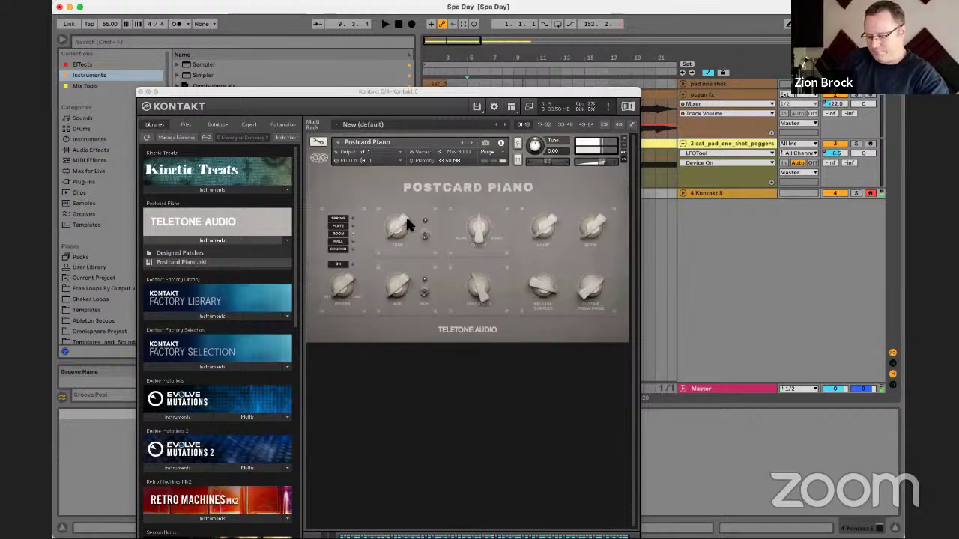
# Step: Audition Postcard Piano over the pad, select its Hall reverb, switch the reverb on and turn up its amount
pyautogui.press('space')
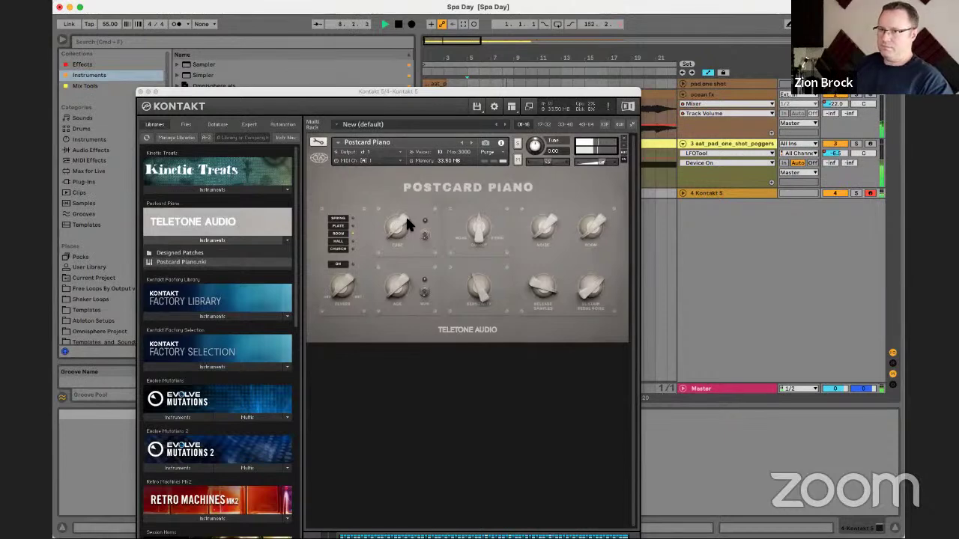
pyautogui.click(337, 266)
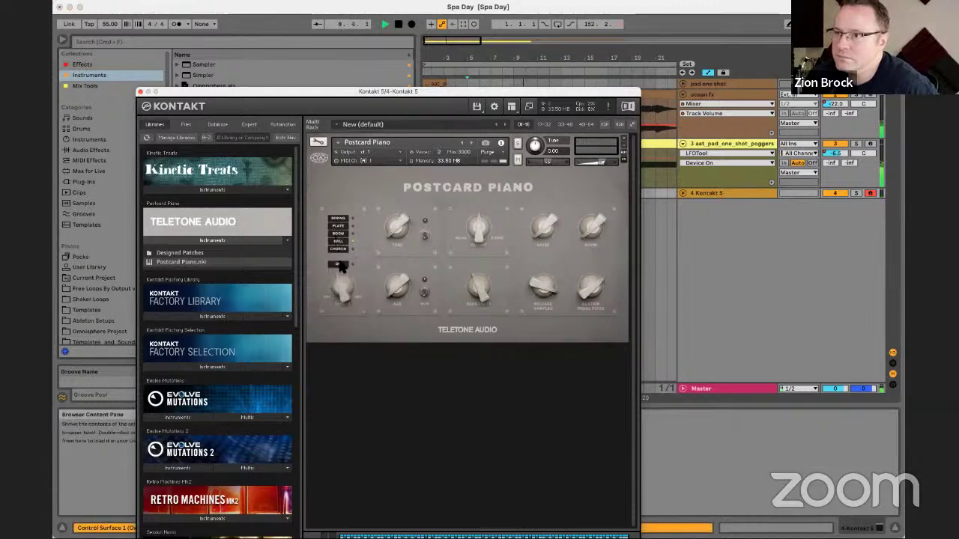
pyautogui.click(338, 267)
pyautogui.moveTo(339, 281); pyautogui.dragTo(344, 234)
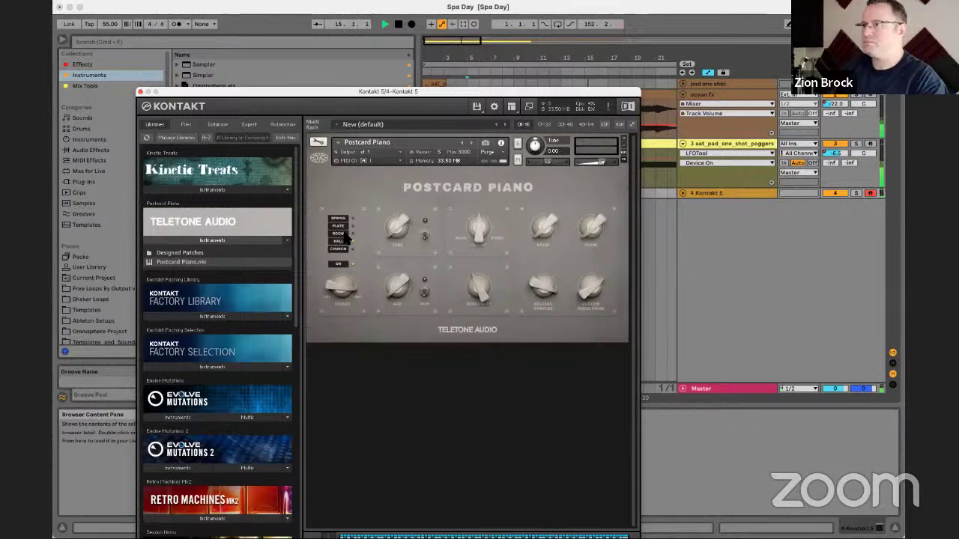
# Step: Move the Kontakt window aside, then record a sparse piano part on the Kontakt 5 track from bar 6
pyautogui.moveTo(621, 93); pyautogui.dragTo(182, 136)
pyautogui.hscroll(-1, 581, 161)
pyautogui.click(464, 29)
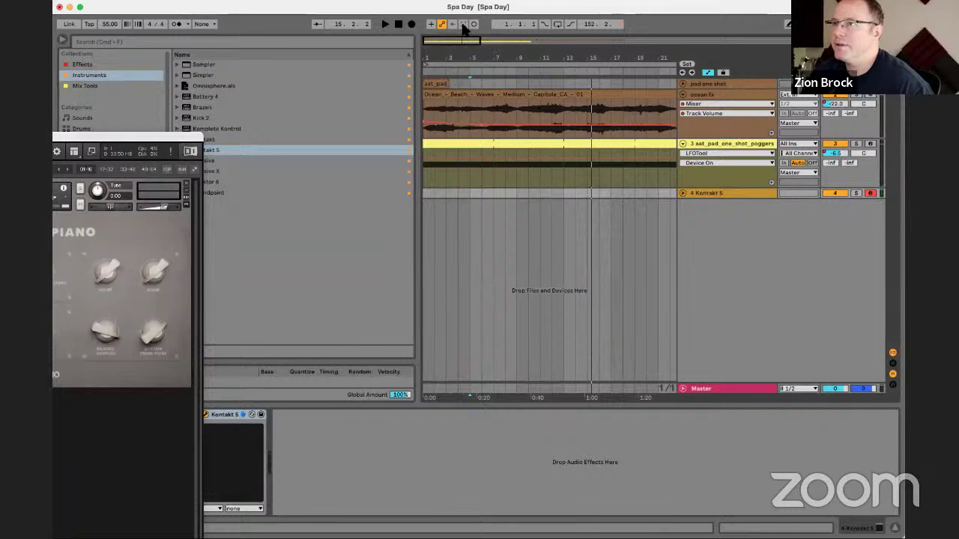
pyautogui.press('F9')
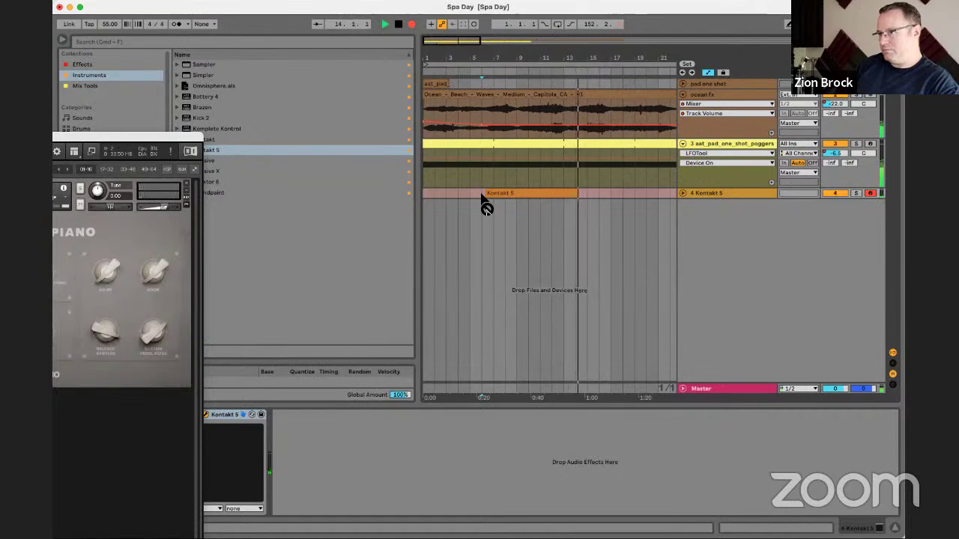
pyautogui.press('space')
# Step: Unfold the Kontakt 5 track and adjust the end of the recorded piano clip to bar 14
pyautogui.click(682, 193)
pyautogui.click(559, 197)
pyautogui.press('space')
pyautogui.press('space')
pyautogui.moveTo(491, 197); pyautogui.dragTo(498, 195)
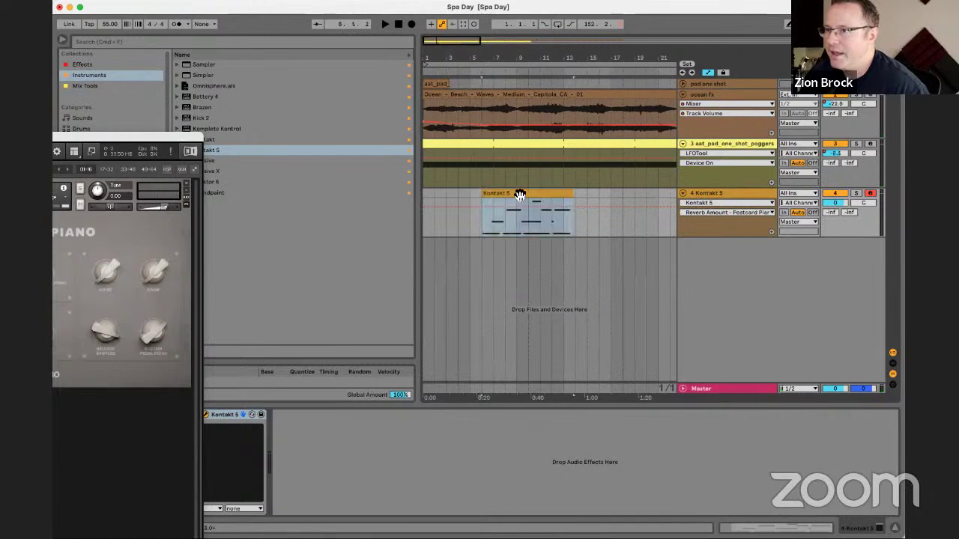
pyautogui.click(573, 195)
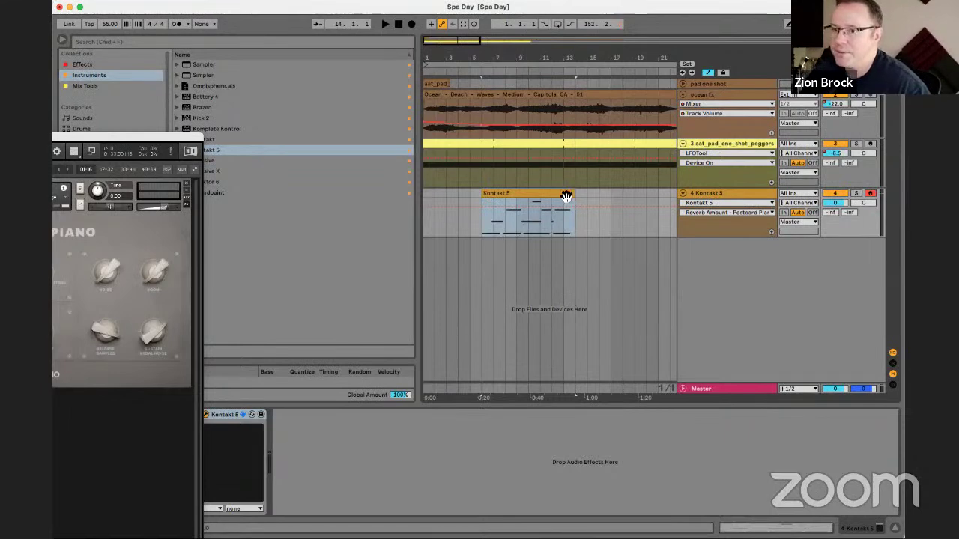
# Step: Turn on looping for the eight-bar piano clip and extend it along the arrangement during playback
pyautogui.doubleClick(566, 196)
pyautogui.click(231, 383)
pyautogui.press('space')
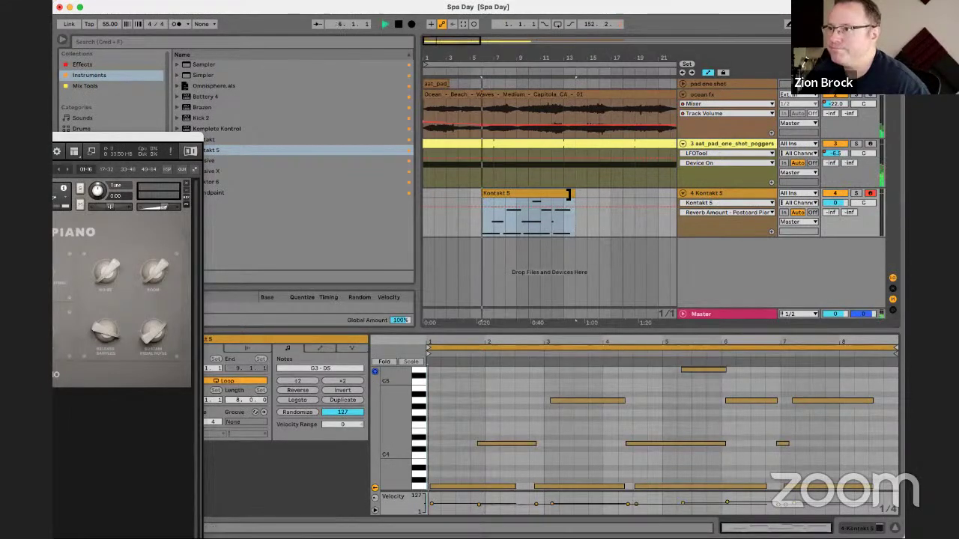
pyautogui.moveTo(574, 196); pyautogui.dragTo(672, 197)
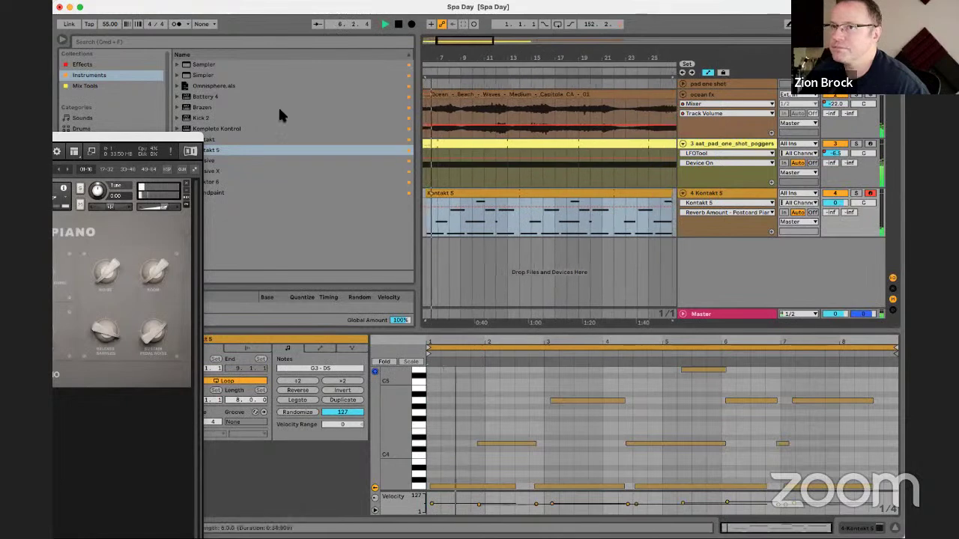
# Step: Try lowering the pad track's volume to -14.2 dB against the looping piano, and stop playback
pyautogui.click(117, 77)
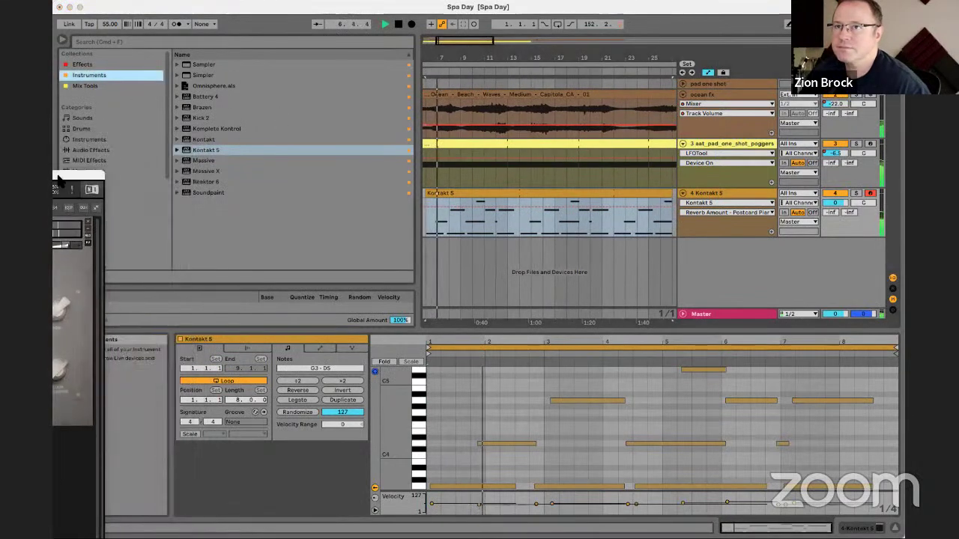
pyautogui.click(110, 66)
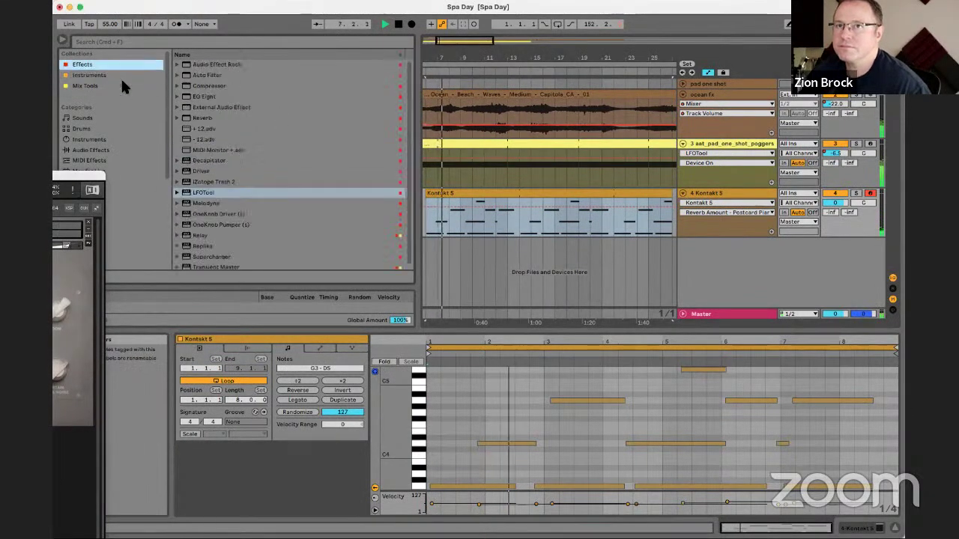
pyautogui.click(747, 143)
pyautogui.click(835, 153)
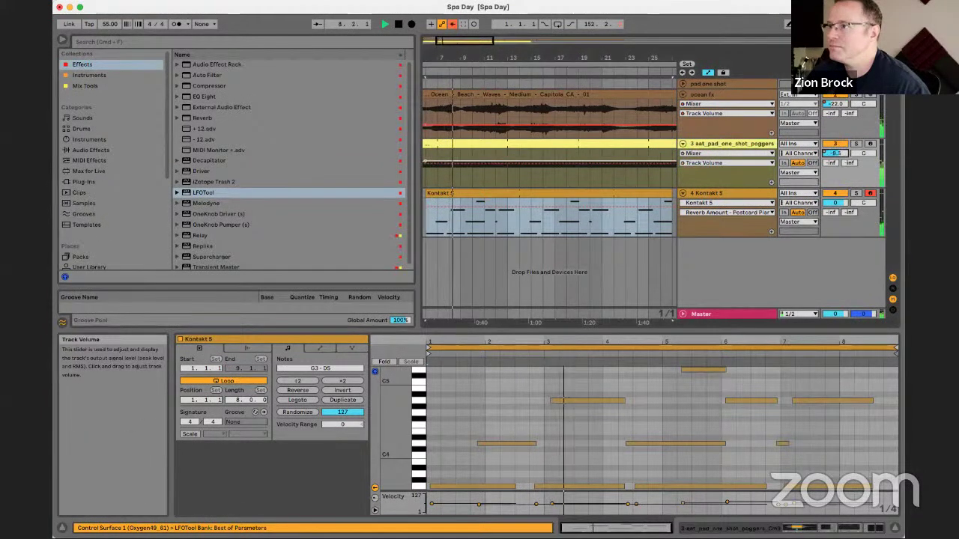
pyautogui.moveTo(835, 152); pyautogui.dragTo(835, 167)
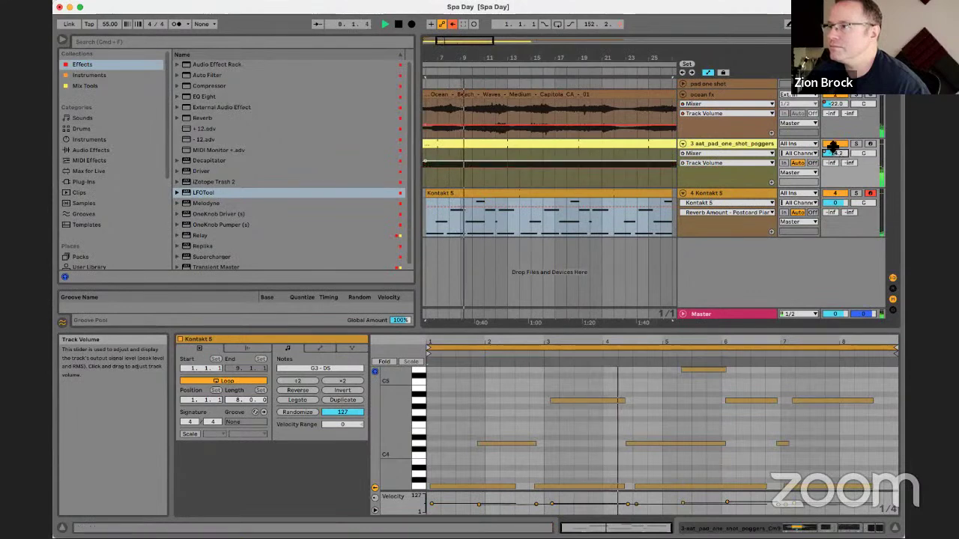
pyautogui.click(833, 104)
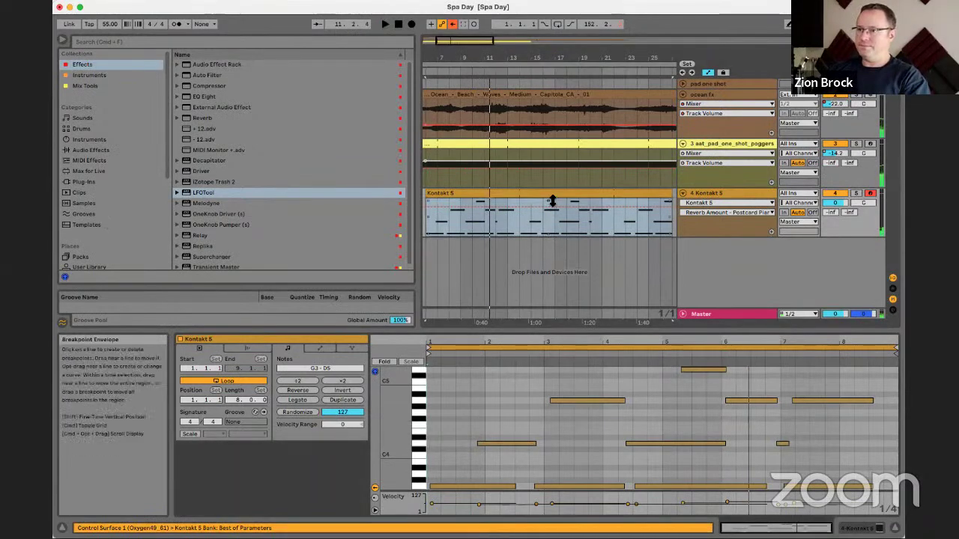
pyautogui.press('space')
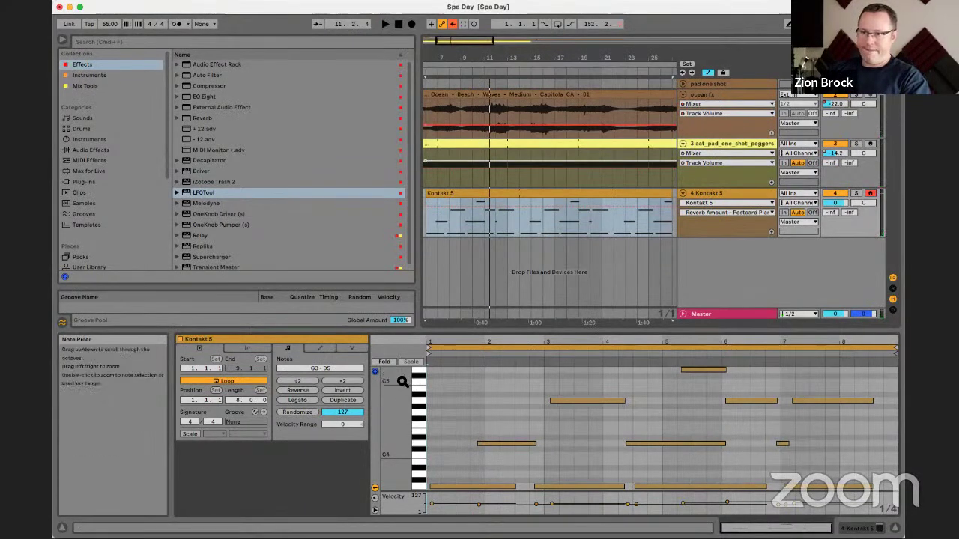
# Step: Stretch the piano clip's notes to half speed over 16 bars and play the result
pyautogui.click(304, 382)
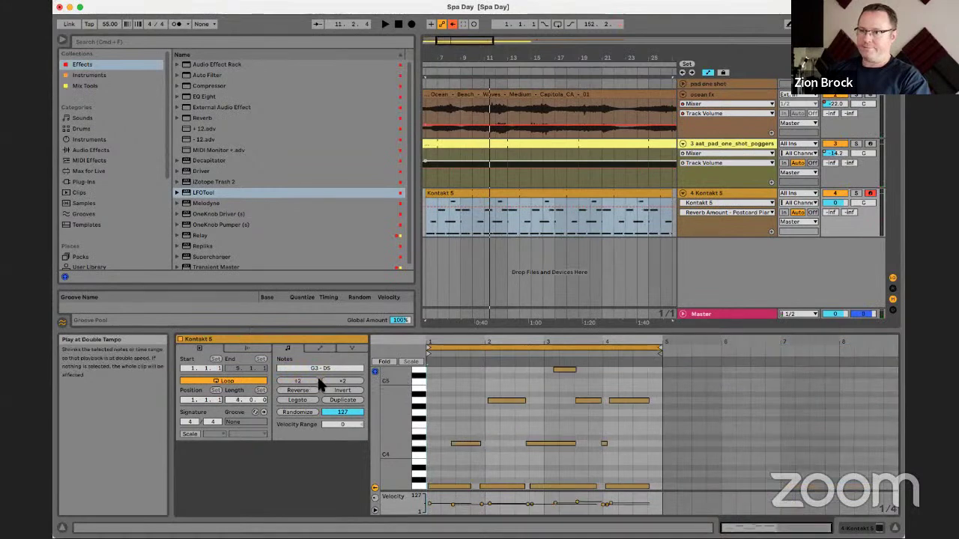
pyautogui.click(333, 381)
pyautogui.click(333, 380)
pyautogui.press('space')
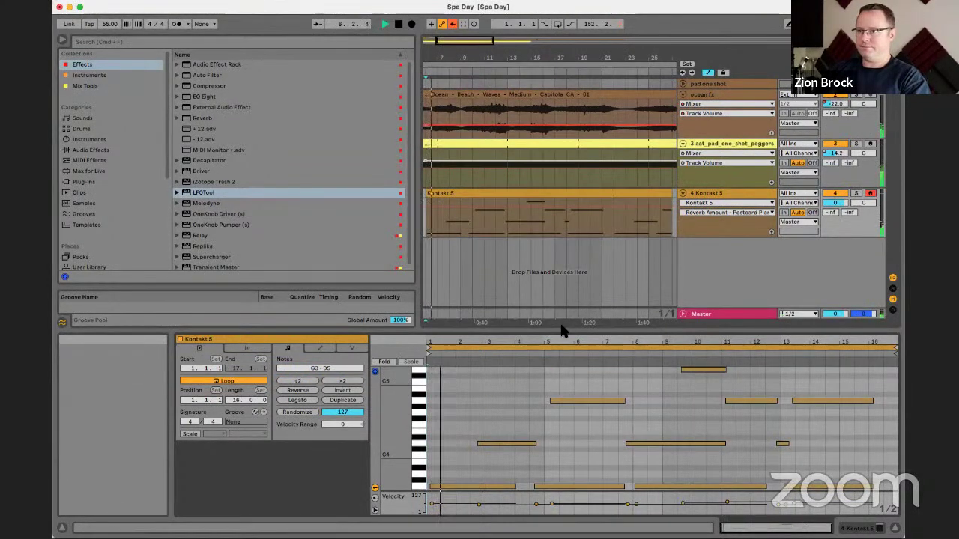
# Step: Show more of the arrangement around the Kontakt 5 track and restore the overridden pad volume automation
pyautogui.click(728, 192)
pyautogui.moveTo(533, 58); pyautogui.dragTo(533, 37)
pyautogui.click(452, 24)
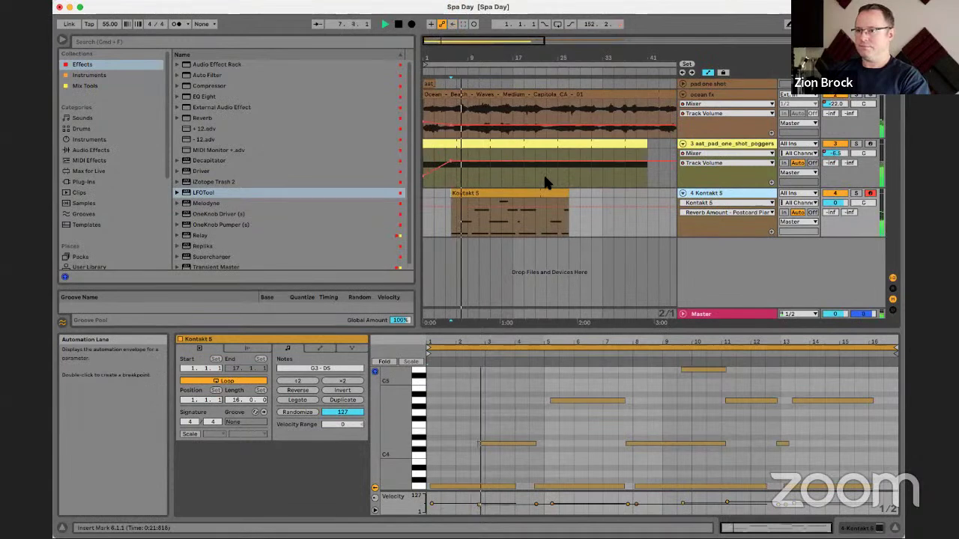
# Step: Copy the first D4 note in the piano clip to a later position starting shortly after bar 4
pyautogui.press('super+a')
pyautogui.click(480, 504)
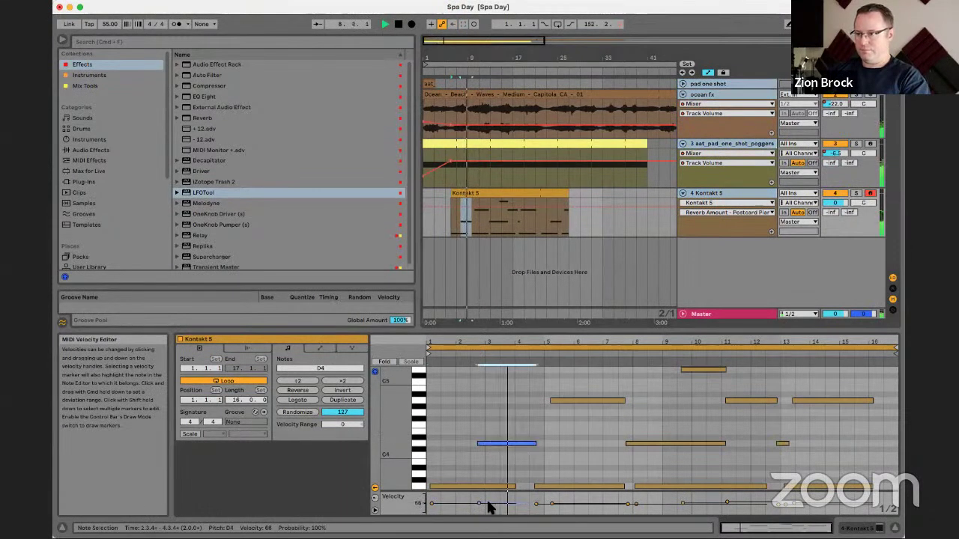
pyautogui.moveTo(488, 446); pyautogui.dragTo(551, 454)
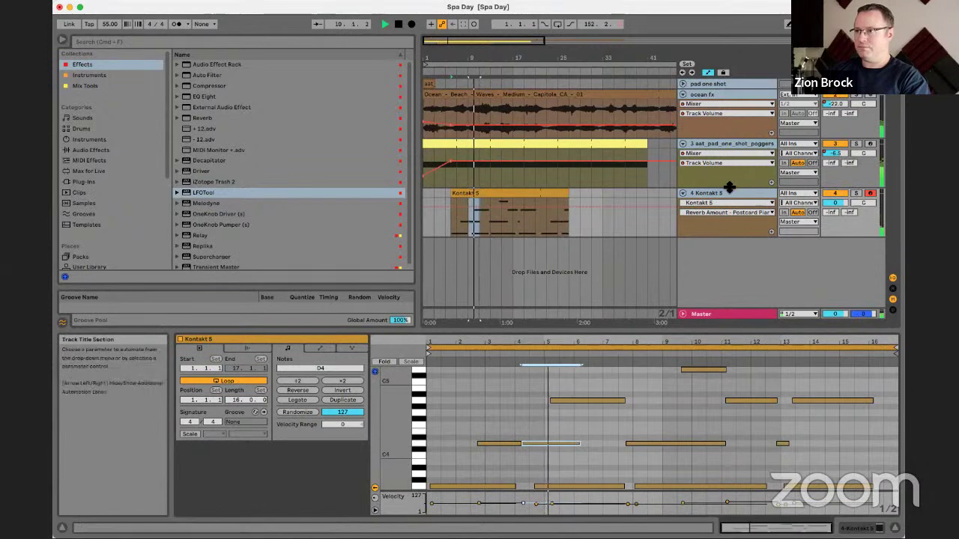
# Step: Find the Hall presets of Reverb among the audio effects and add Ballad Reverb.adv to the Kontakt 5 track
pyautogui.click(129, 84)
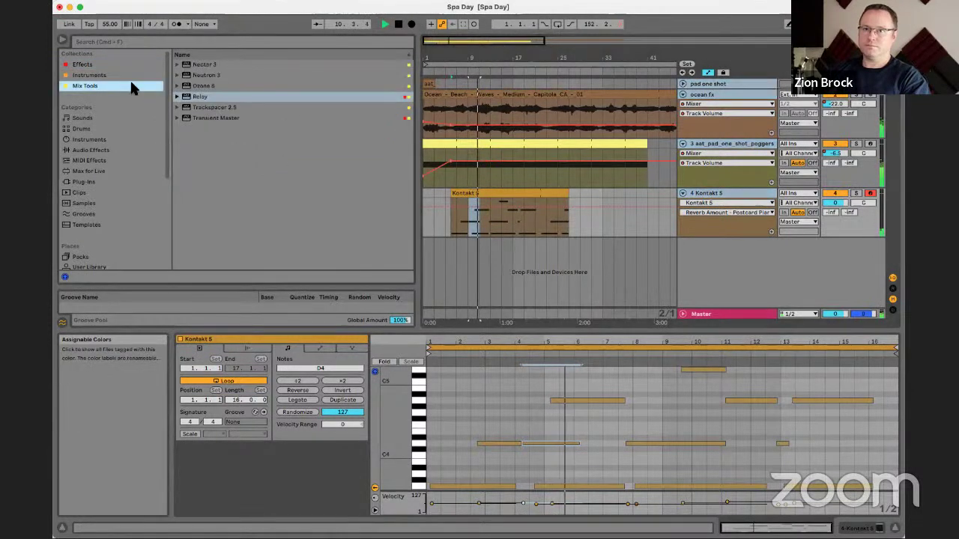
pyautogui.click(116, 150)
pyautogui.click(197, 194)
pyautogui.click(185, 193)
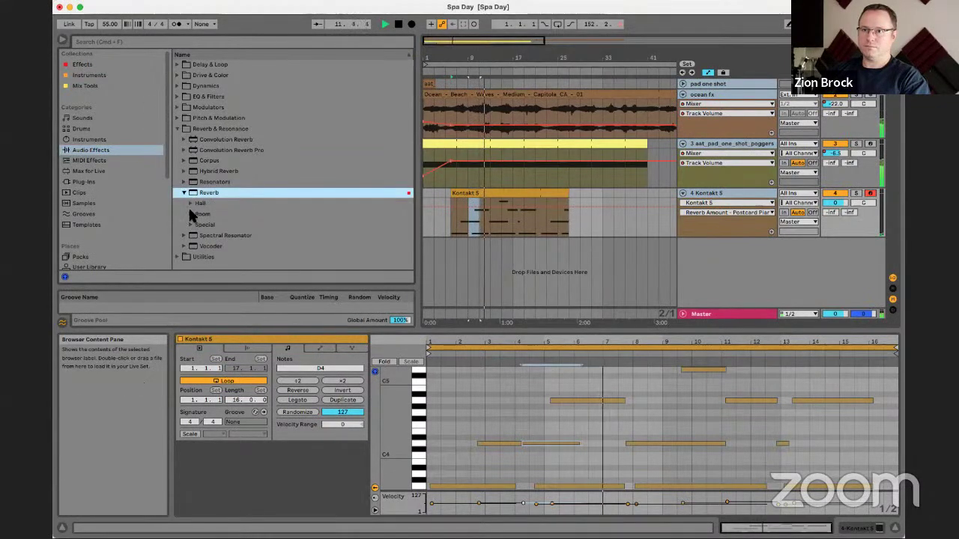
pyautogui.click(191, 204)
pyautogui.click(223, 215)
pyautogui.moveTo(223, 216); pyautogui.dragTo(452, 215)
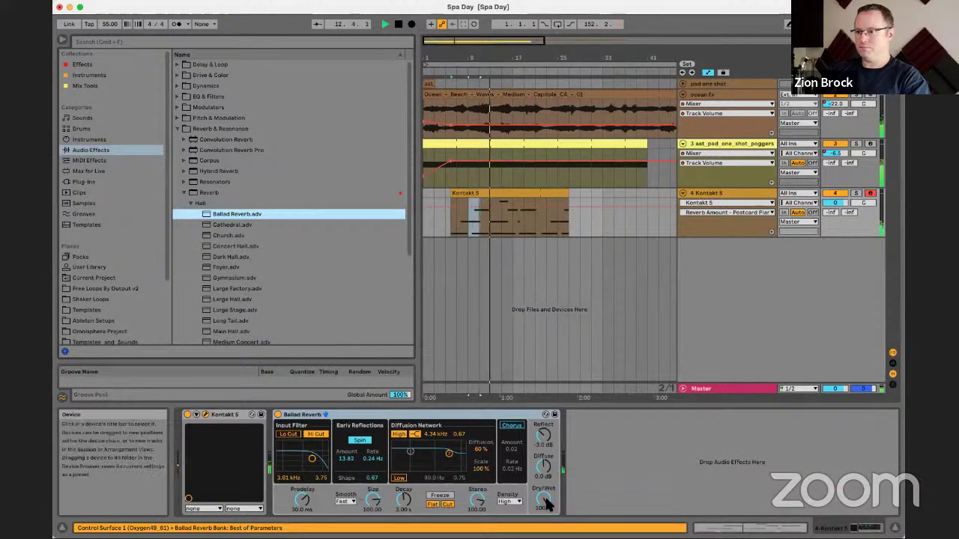
# Step: Set Ballad Reverb's Dry/Wet to 75% and the Kontakt 5 track's volume to 1.1 dB, then select the pad track
pyautogui.moveTo(544, 500); pyautogui.dragTo(545, 517)
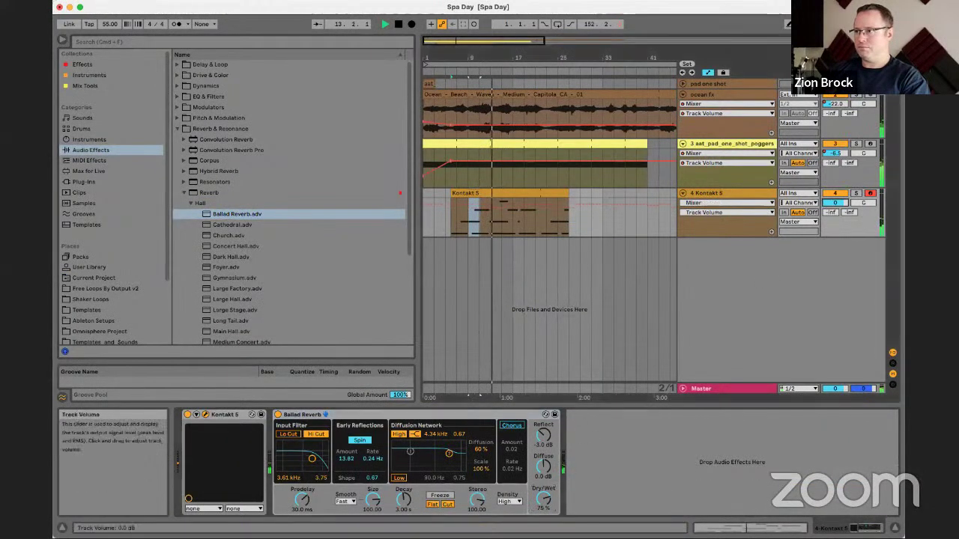
pyautogui.click(749, 141)
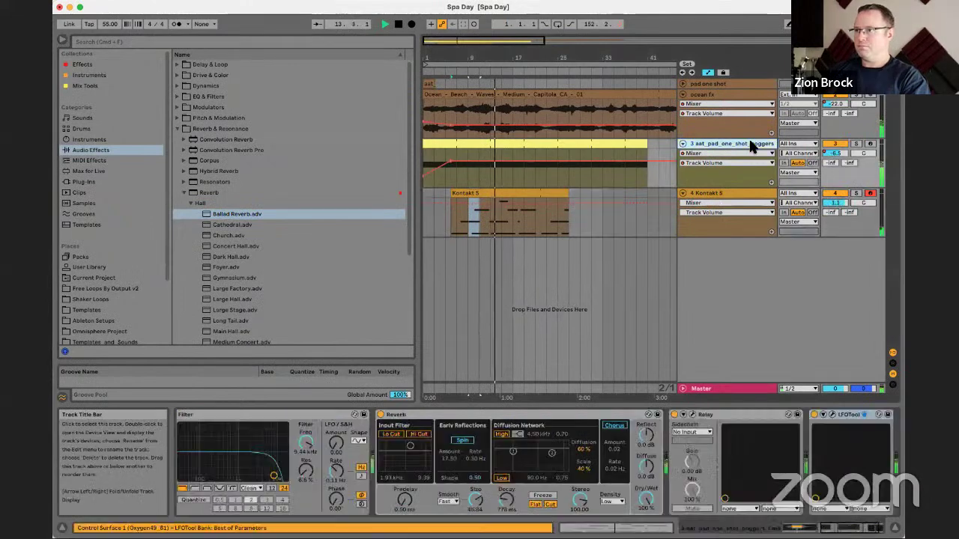
# Step: Show the pad track's Track Volume automation in its own separate lane
pyautogui.click(500, 180)
pyautogui.click(710, 144)
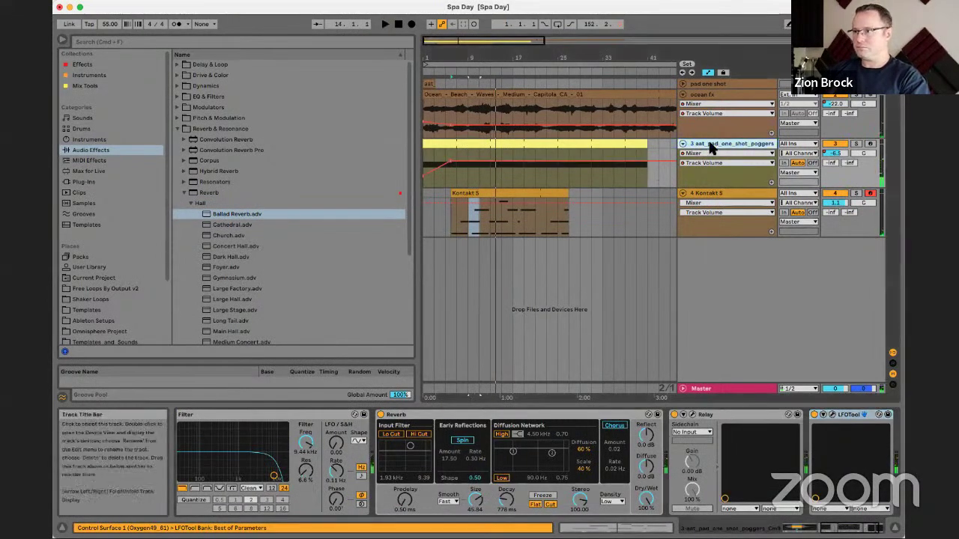
pyautogui.click(771, 182)
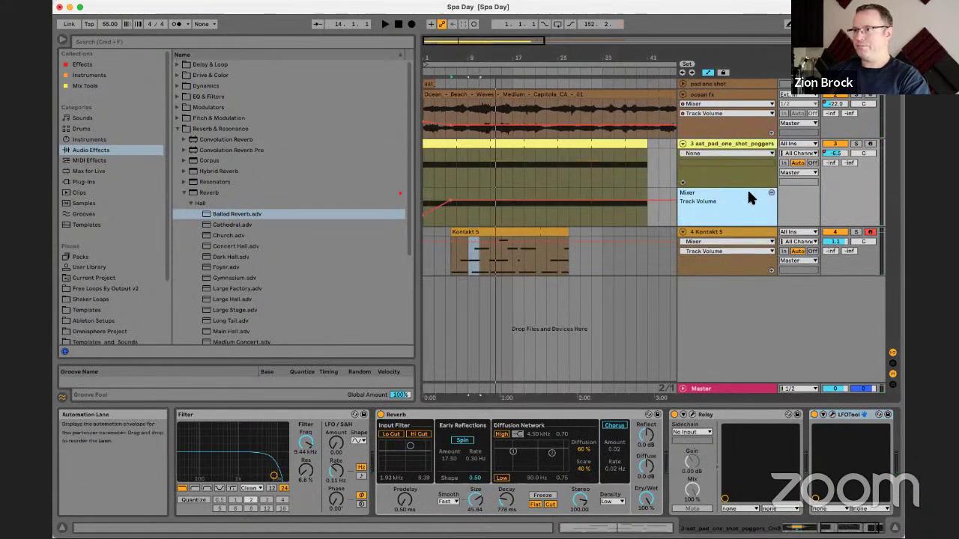
pyautogui.press('a')
pyautogui.press('a')
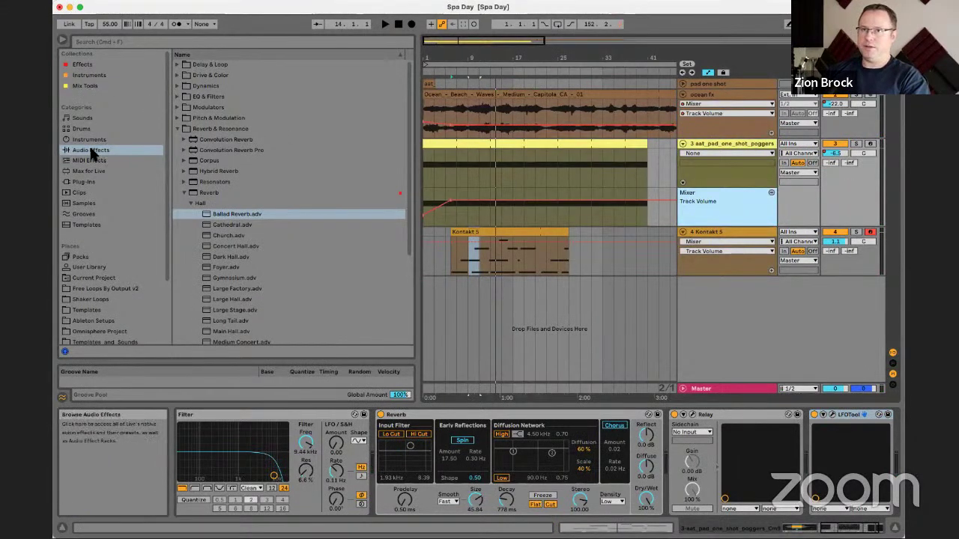
# Step: Find Audio Effect Rack among the Utilities audio effects and add it after LFOTool on the pad track
pyautogui.click(178, 129)
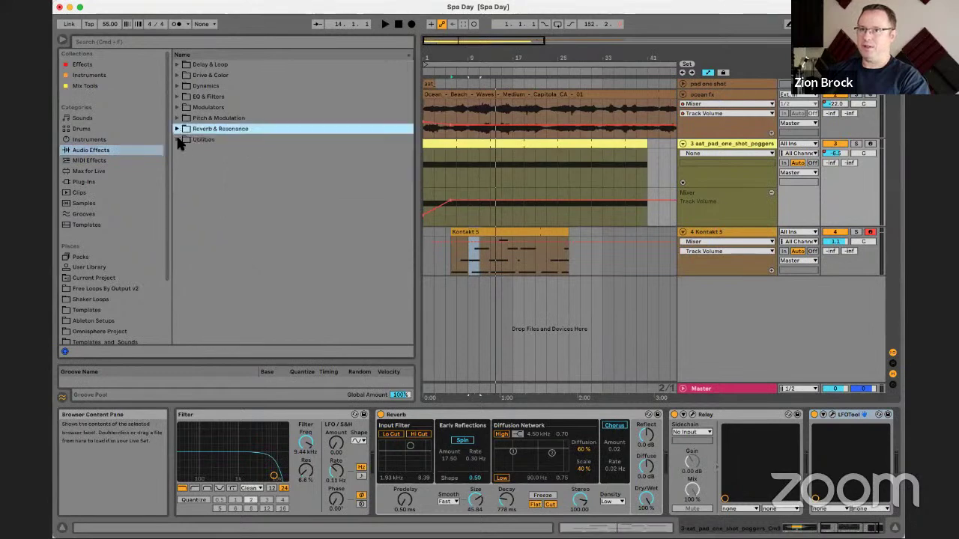
pyautogui.click(177, 140)
pyautogui.click(198, 161)
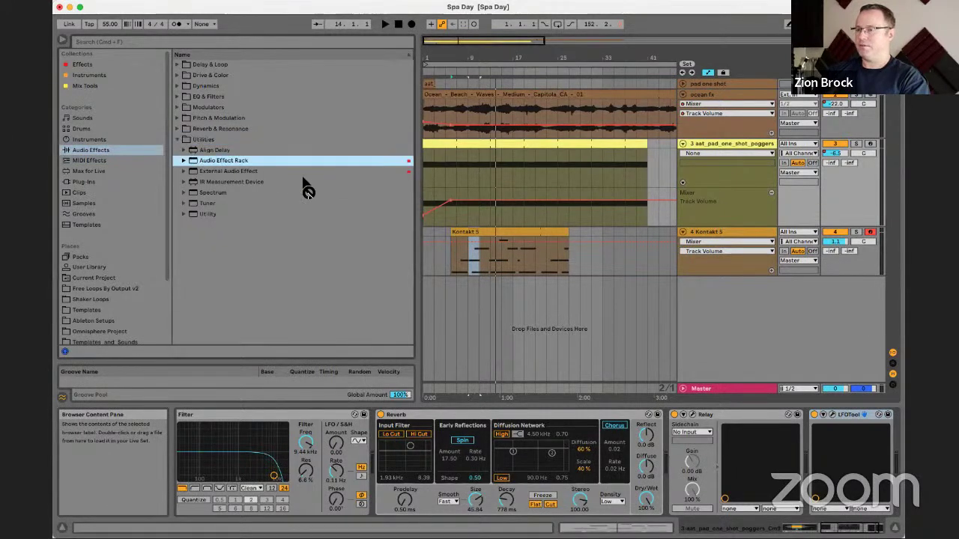
pyautogui.moveTo(345, 195); pyautogui.dragTo(474, 174)
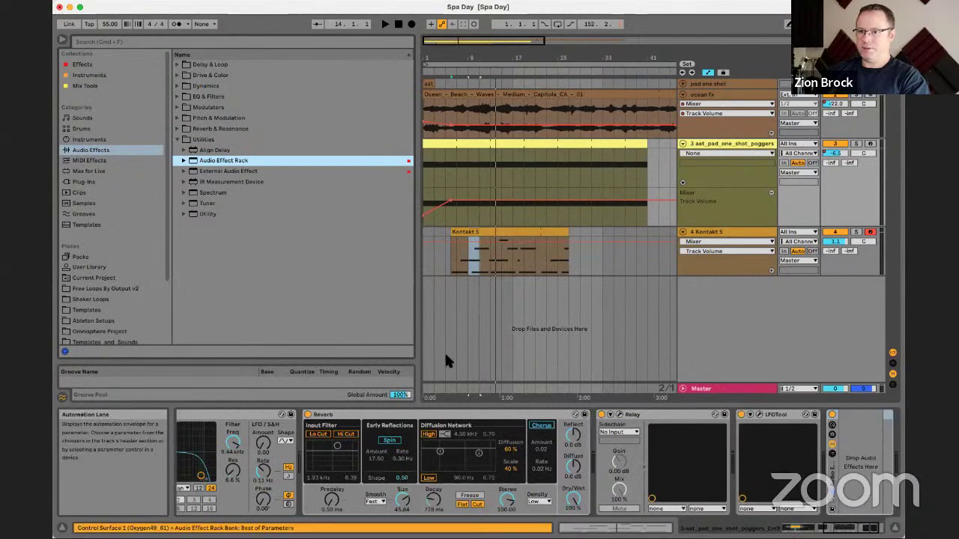
pyautogui.hscroll(-5, 630, 425)
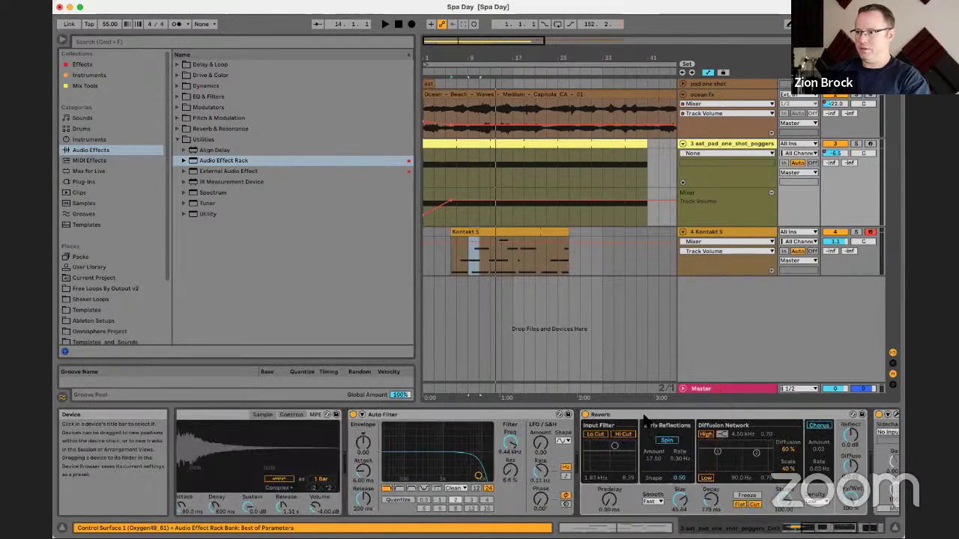
pyautogui.hscroll(5, 640, 420)
# Step: Show the Audio Effect Rack's chain list and chain selector on the pad track
pyautogui.click(776, 453)
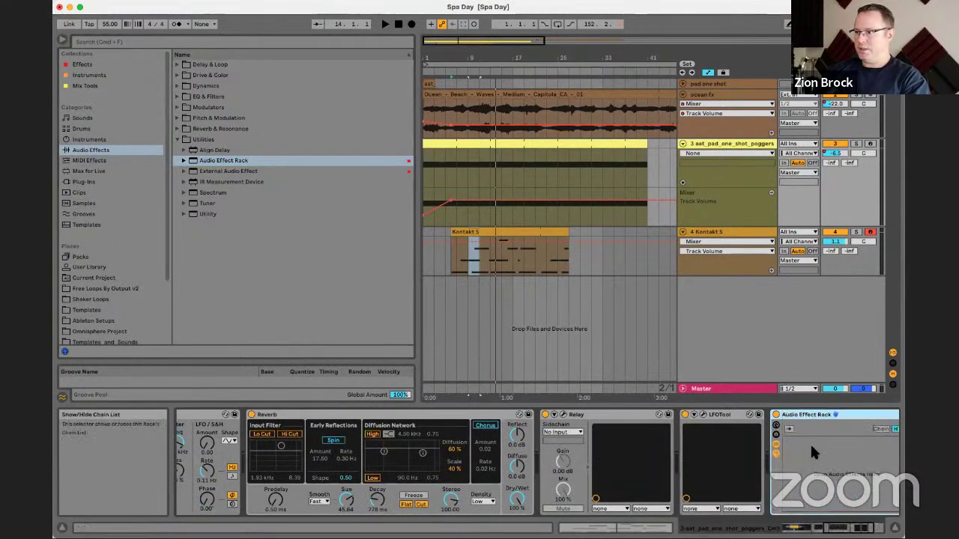
pyautogui.hscroll(3, 818, 438)
pyautogui.click(747, 428)
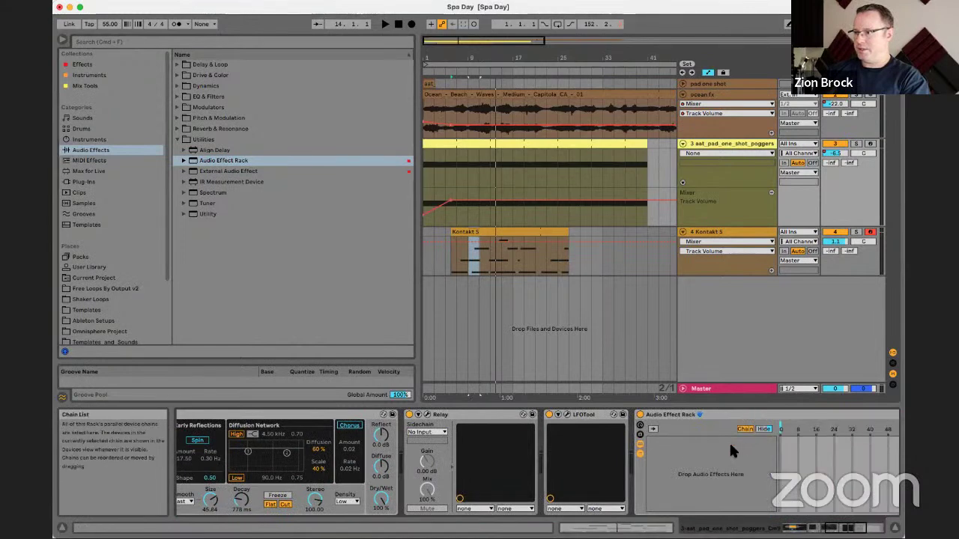
pyautogui.rightClick(720, 447)
pyautogui.click(683, 443)
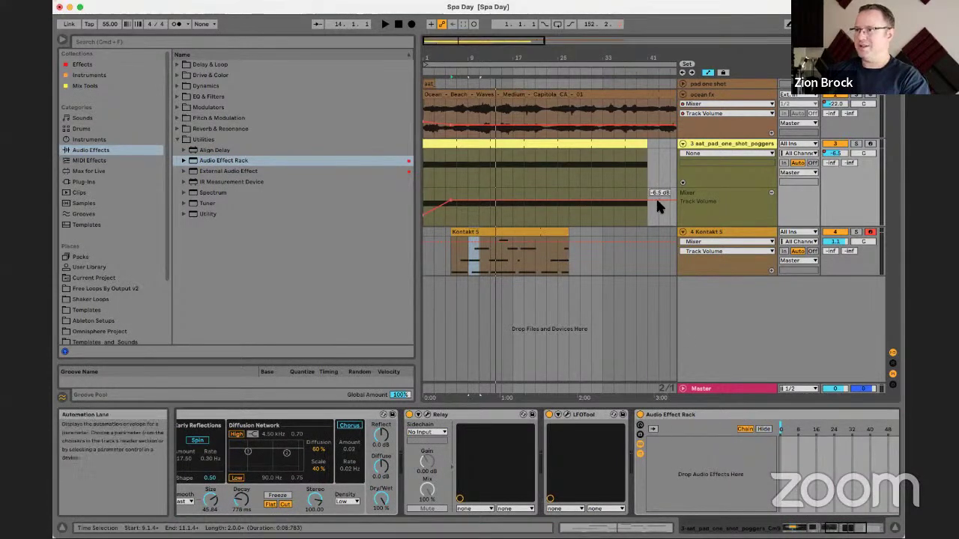
# Step: Delete the pad track's volume automation, set its volume to -19.3 dB and raise the Kontakt 5 track's volume to 4.6 dB
pyautogui.rightClick(846, 155)
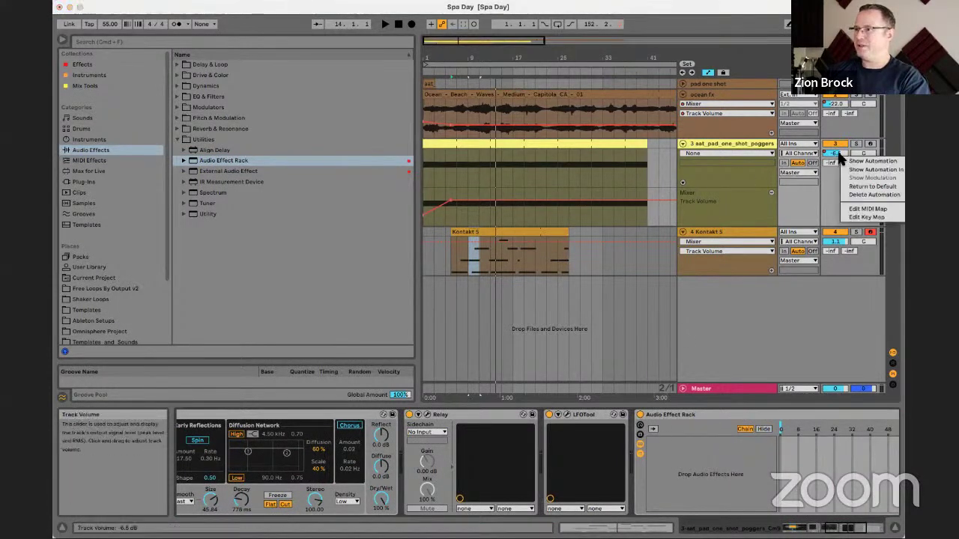
pyautogui.click(862, 195)
pyautogui.press('space')
pyautogui.moveTo(834, 153); pyautogui.dragTo(834, 171)
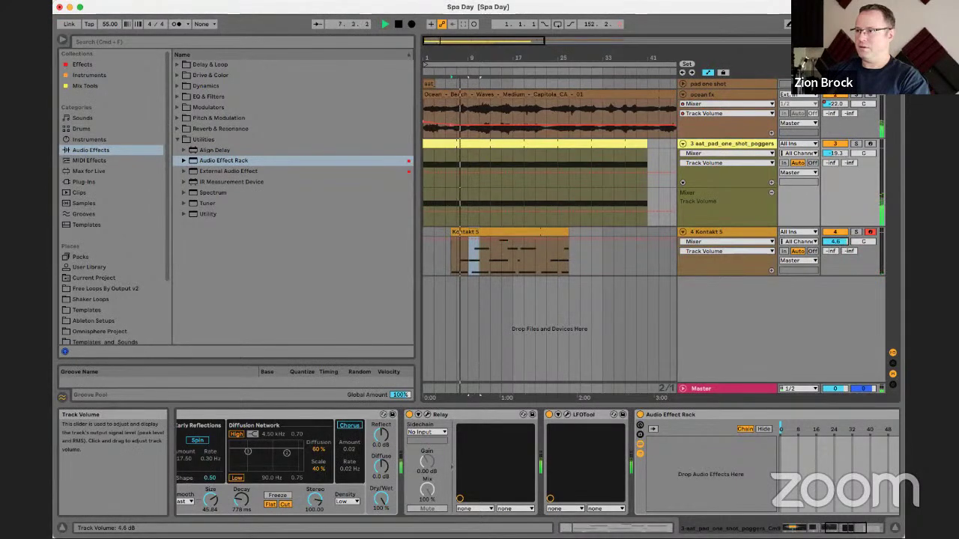
# Step: Extend the Kontakt 5 piano clip so it repeats until bar 97
pyautogui.click(765, 235)
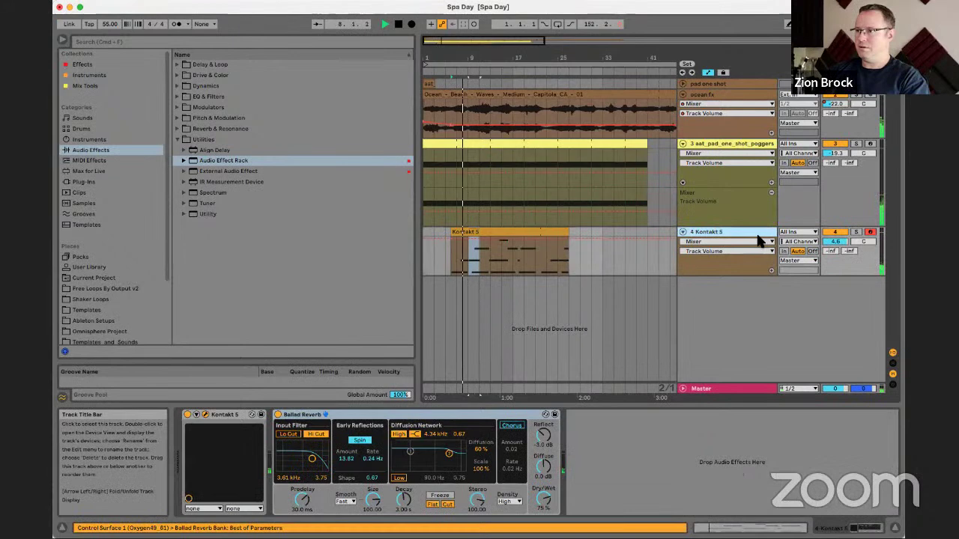
pyautogui.moveTo(561, 64); pyautogui.dragTo(473, 68)
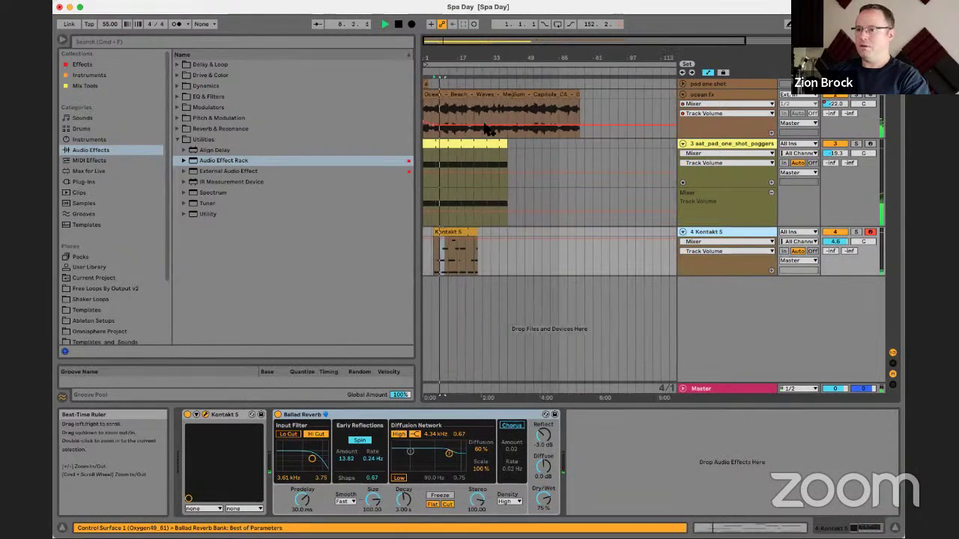
pyautogui.moveTo(477, 232); pyautogui.dragTo(626, 233)
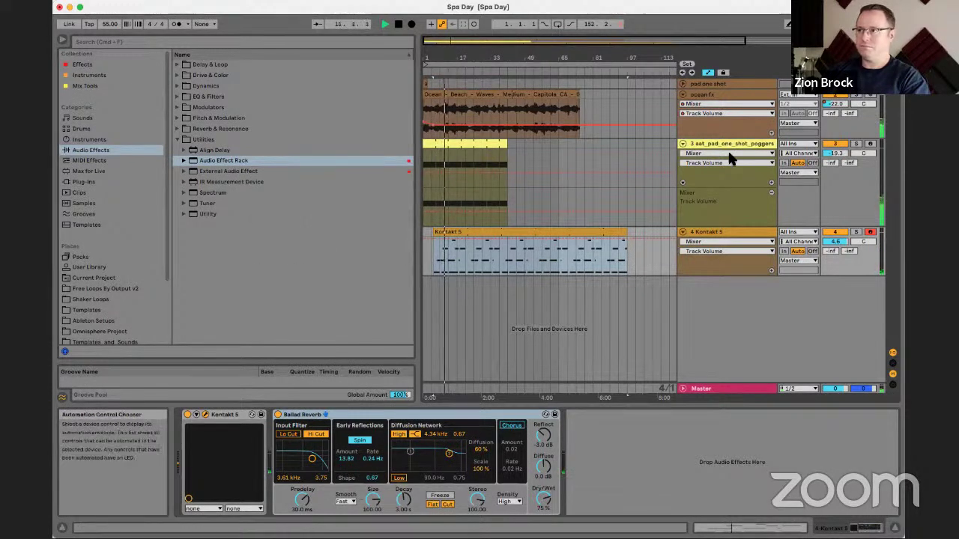
# Step: Add EQ Eight from the Effects collection to the ocean fx track
pyautogui.click(732, 97)
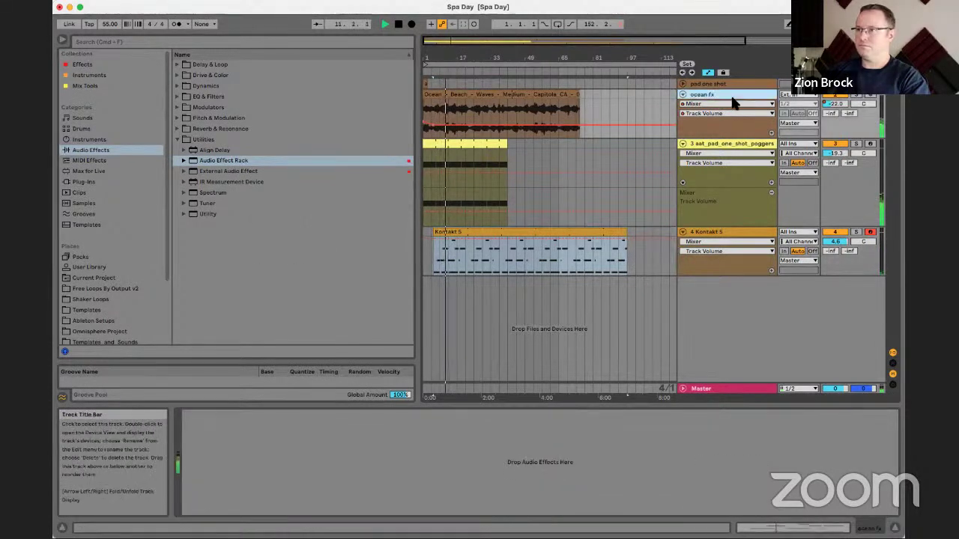
pyautogui.click(108, 65)
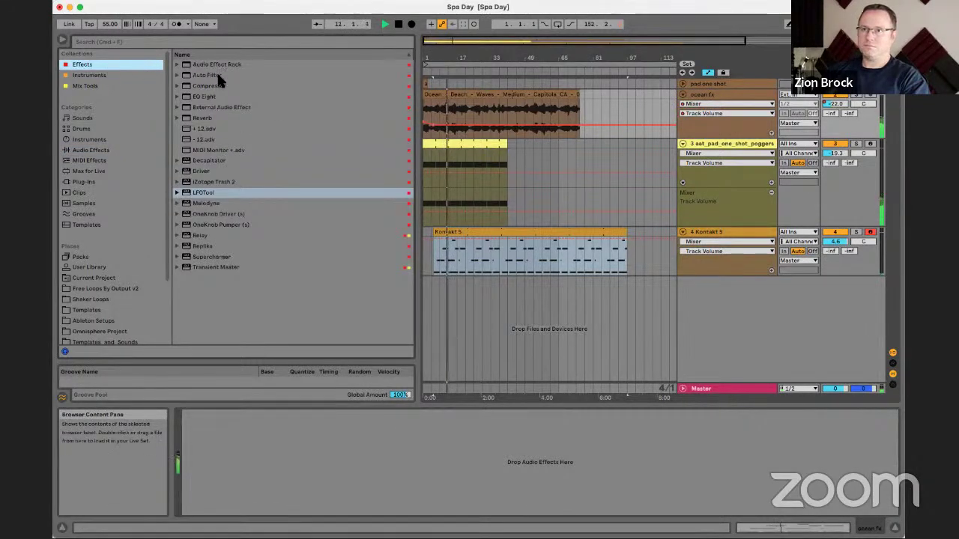
pyautogui.click(209, 96)
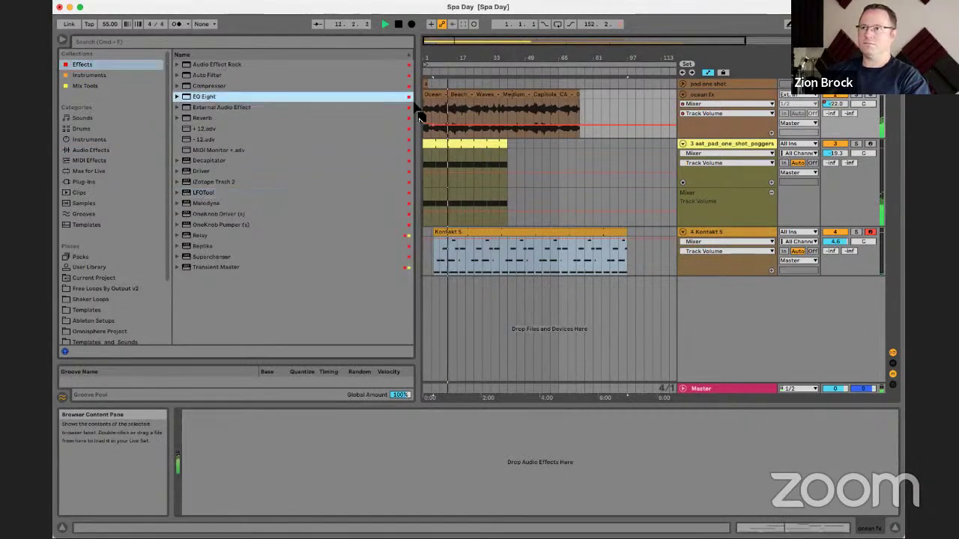
pyautogui.moveTo(526, 109); pyautogui.dragTo(527, 115)
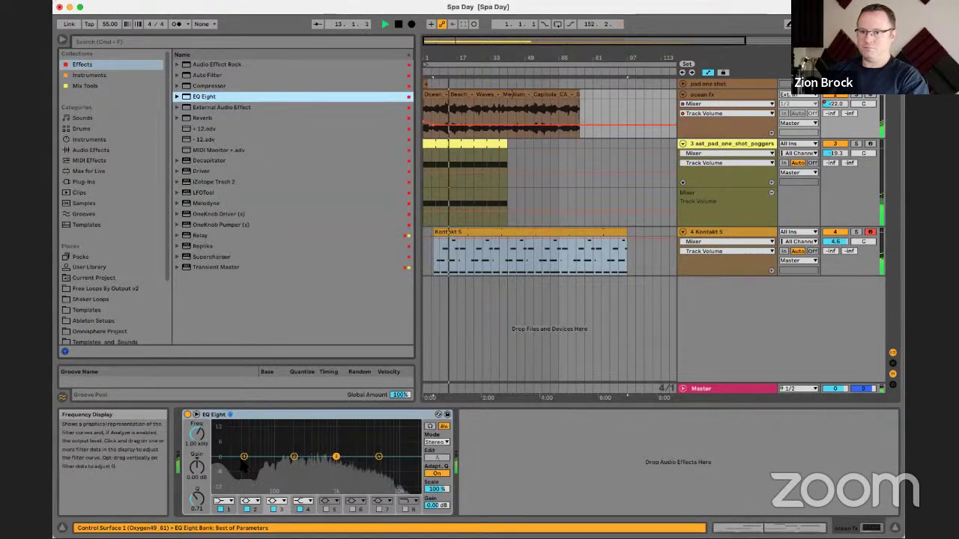
# Step: In the ocean EQ, make band 1 a low cut at 75.6 Hz with Q 0.16 and lower the band 4 high shelf to -6.32 dB at 11.9 kHz
pyautogui.click(224, 501)
pyautogui.click(223, 442)
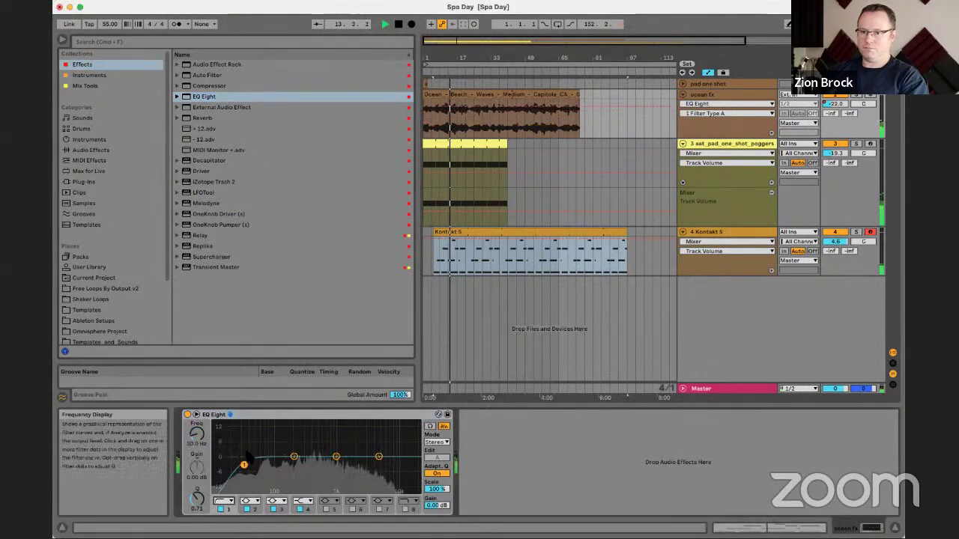
pyautogui.moveTo(243, 464); pyautogui.dragTo(271, 485)
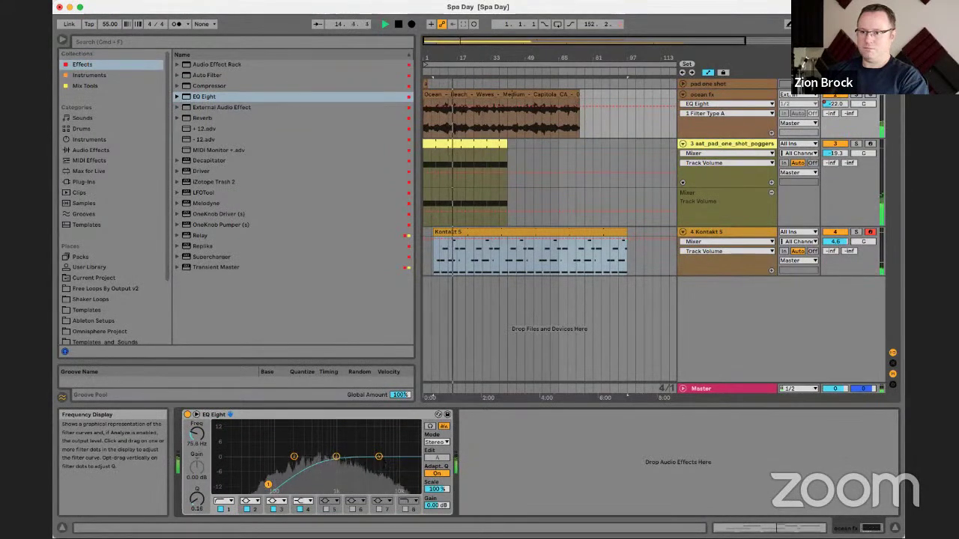
pyautogui.moveTo(394, 466)
pyautogui.mouseDown()
pyautogui.moveTo(366, 473)
pyautogui.moveTo(401, 471)
pyautogui.mouseUp()
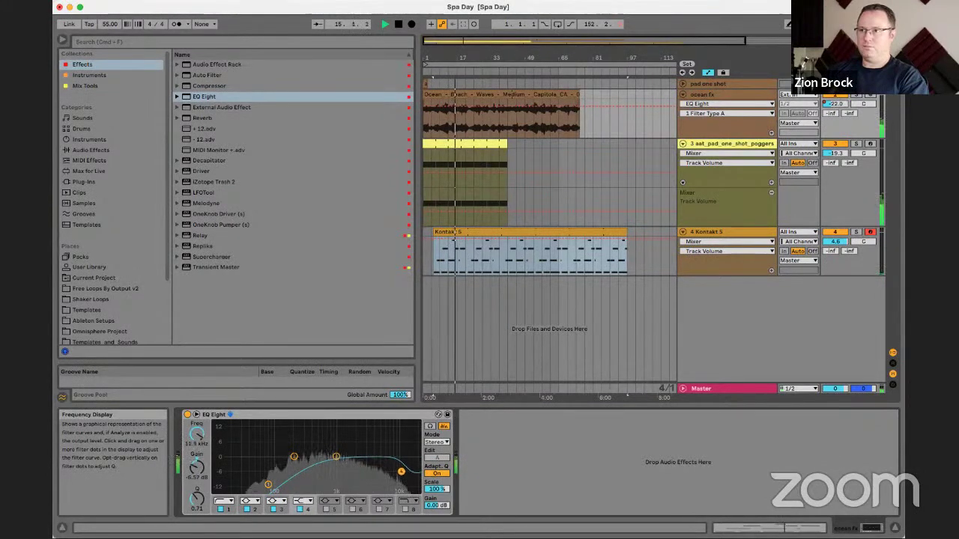
# Step: Delete the ocean fx track's volume automation and set its volume to -23.2 dB
pyautogui.rightClick(837, 103)
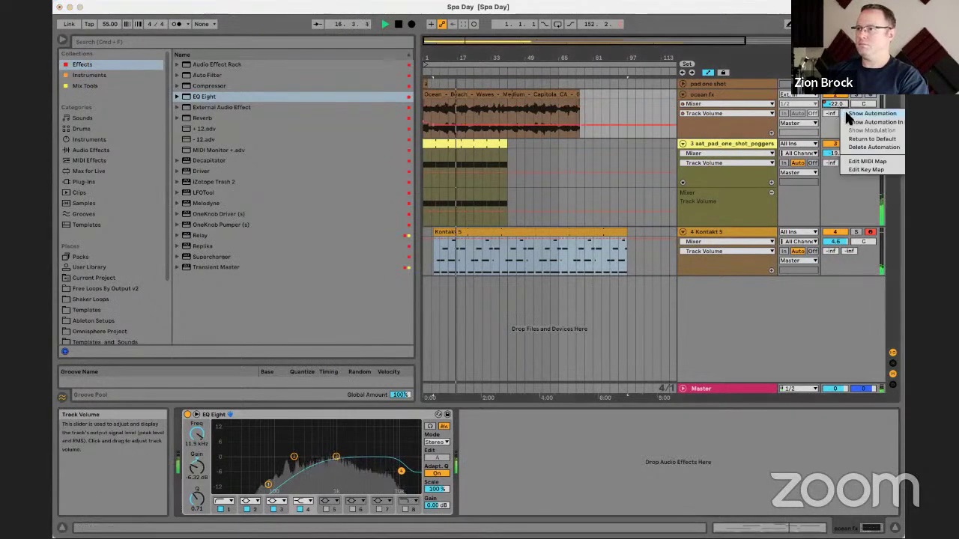
pyautogui.click(858, 147)
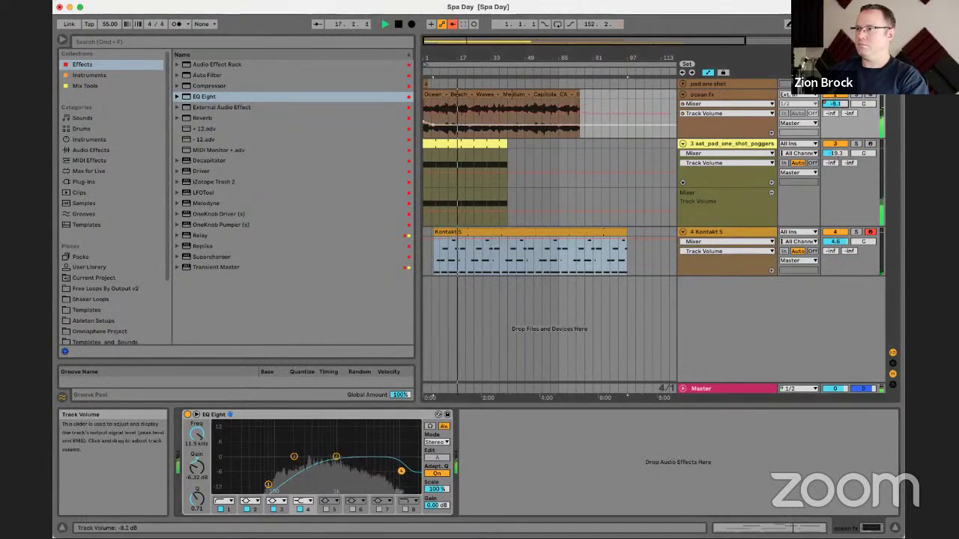
pyautogui.rightClick(836, 103)
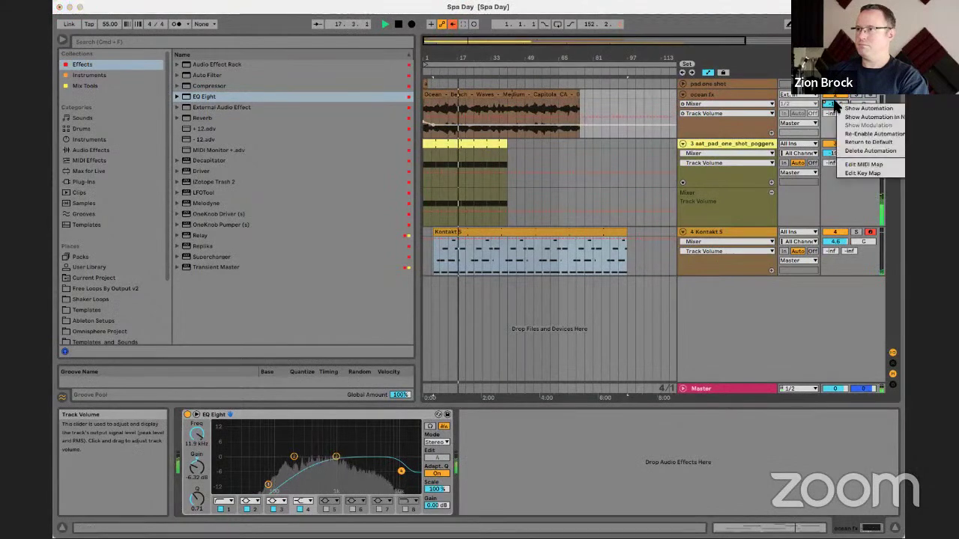
pyautogui.click(853, 154)
pyautogui.moveTo(835, 103); pyautogui.dragTo(837, 110)
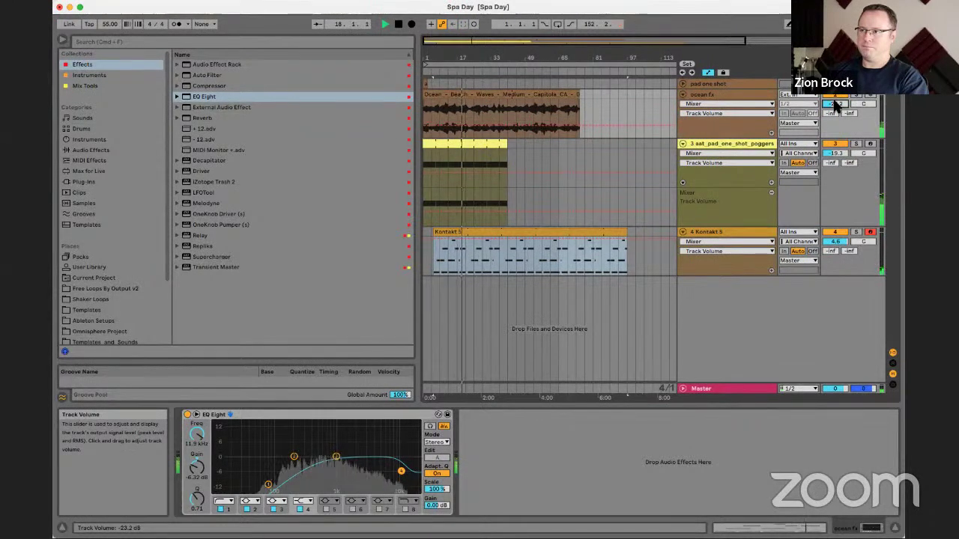
# Step: Extend the pad clip and the ocean waves clip to bar 97, matching the end of the piano clip
pyautogui.moveTo(506, 144); pyautogui.dragTo(628, 145)
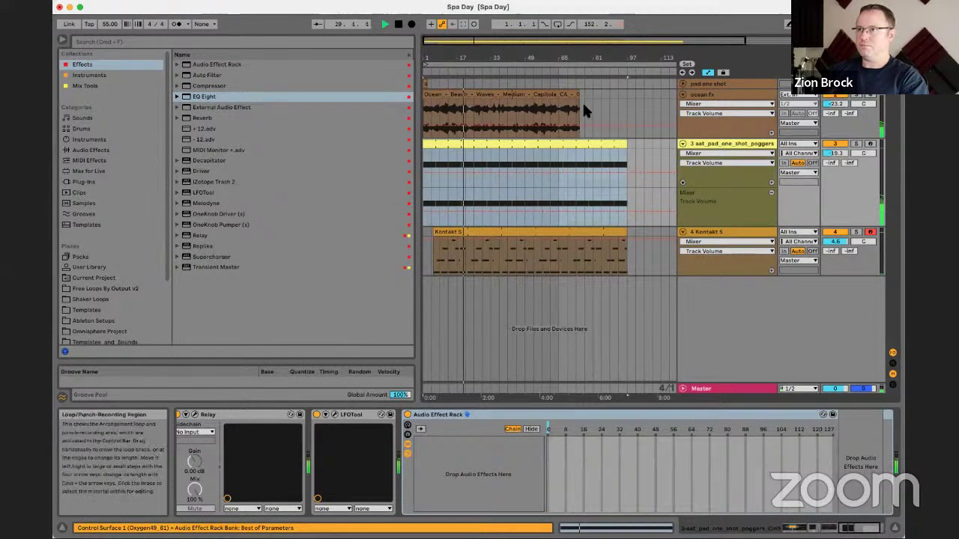
pyautogui.moveTo(579, 95); pyautogui.dragTo(628, 95)
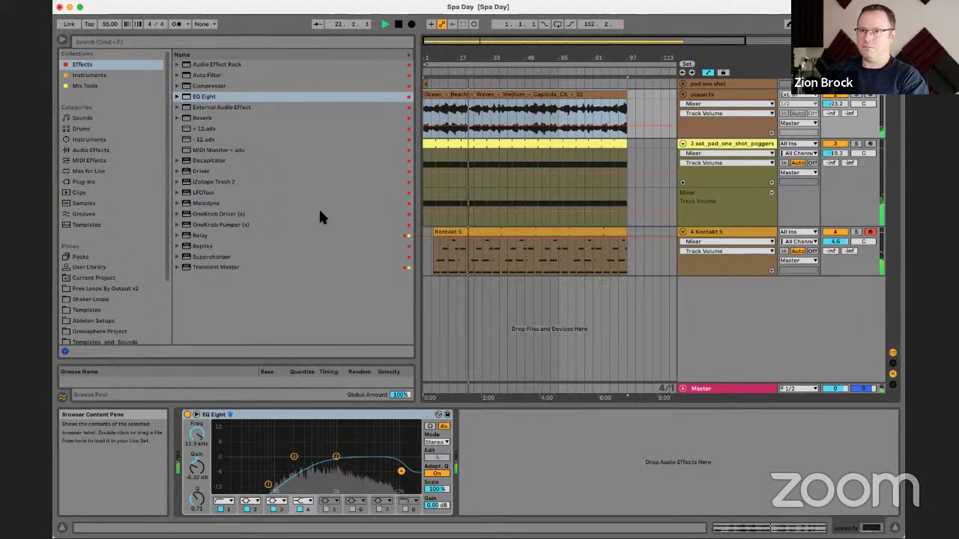
# Step: Lower the pad track's volume to -23.0 dB and lengthen Ballad Reverb's decay on the Kontakt 5 track to 6.24 s
pyautogui.moveTo(835, 153); pyautogui.dragTo(835, 160)
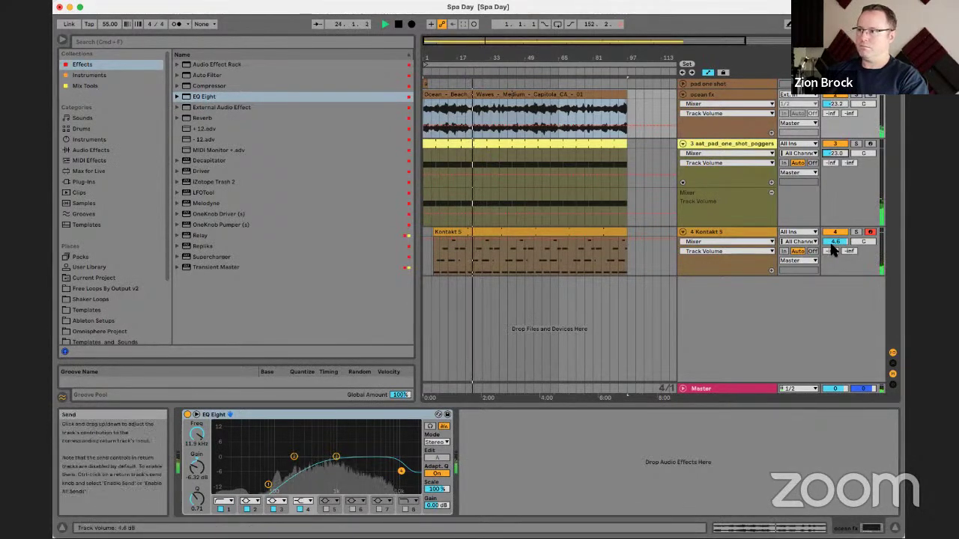
pyautogui.click(766, 242)
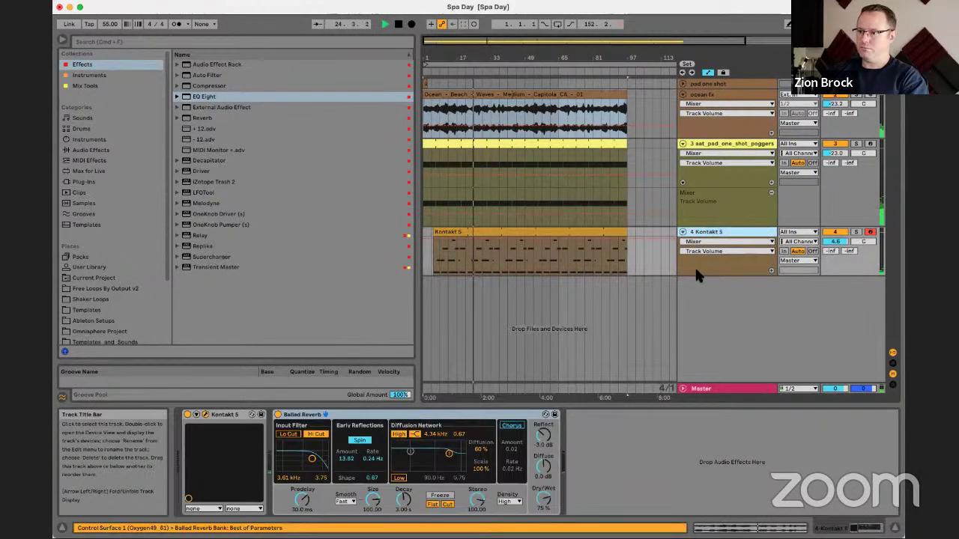
pyautogui.moveTo(405, 502); pyautogui.dragTo(405, 491)
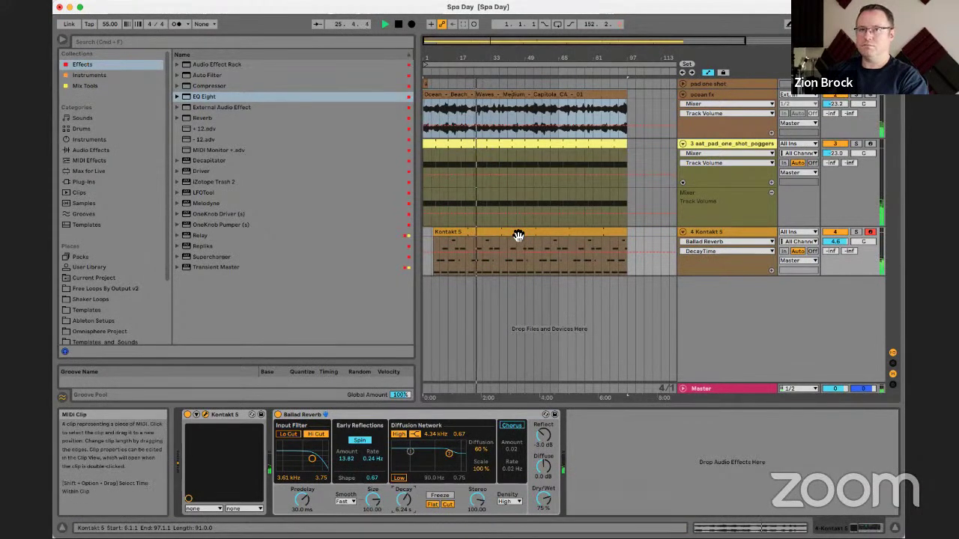
# Step: Check the start of the piano clip and the pad one shot track, and display the pad track's device chain
pyautogui.click(435, 233)
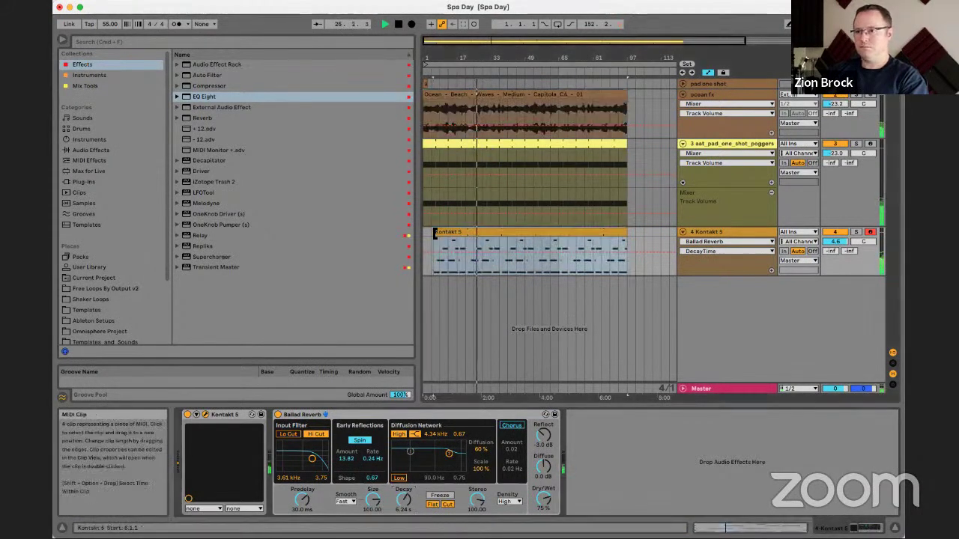
pyautogui.click(432, 79)
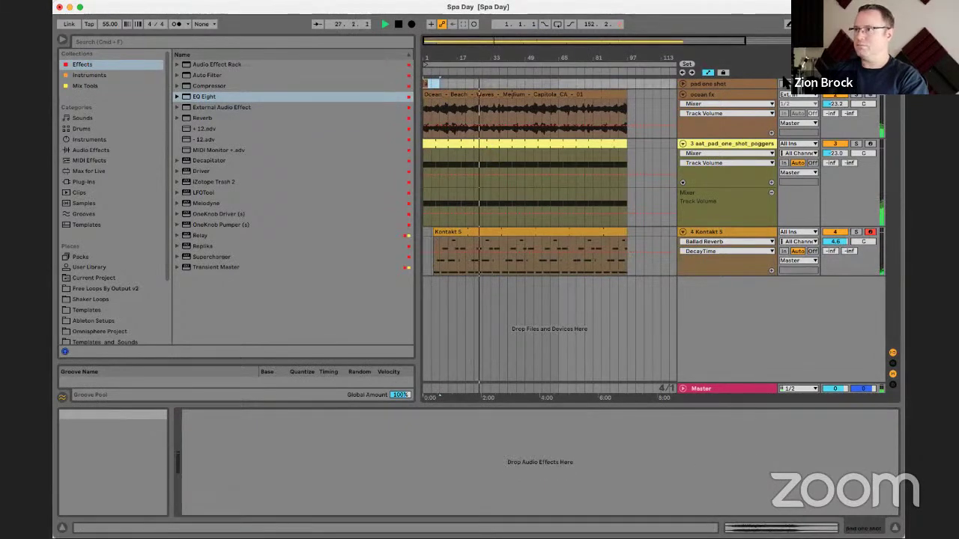
pyautogui.click(754, 84)
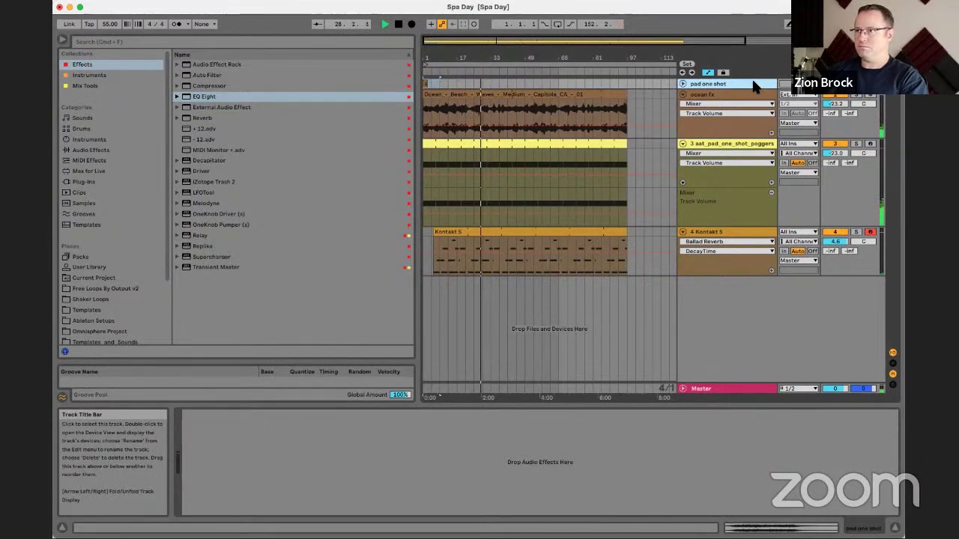
pyautogui.click(765, 146)
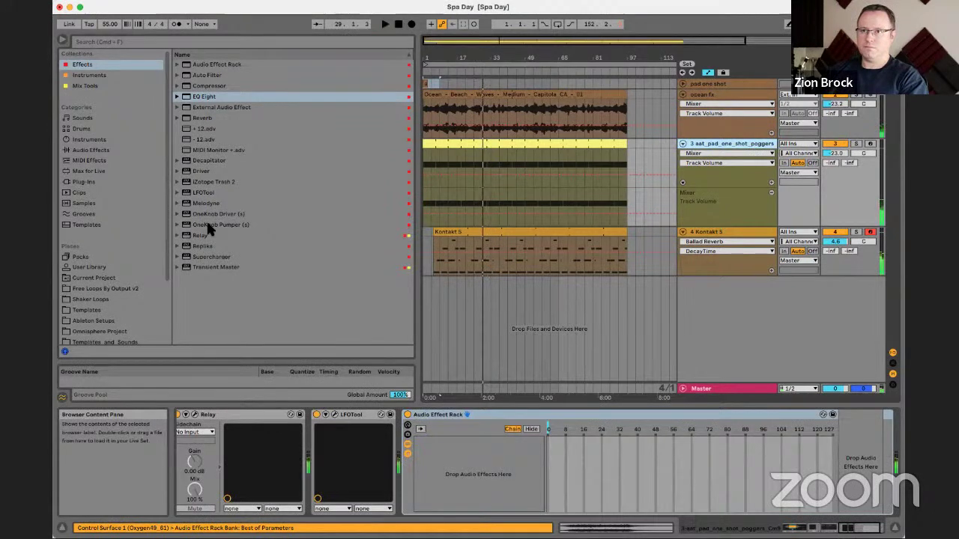
# Step: Save the set, then audition the drum kit presets and load Garage Kit onto a new MIDI track
pyautogui.press('super+s')
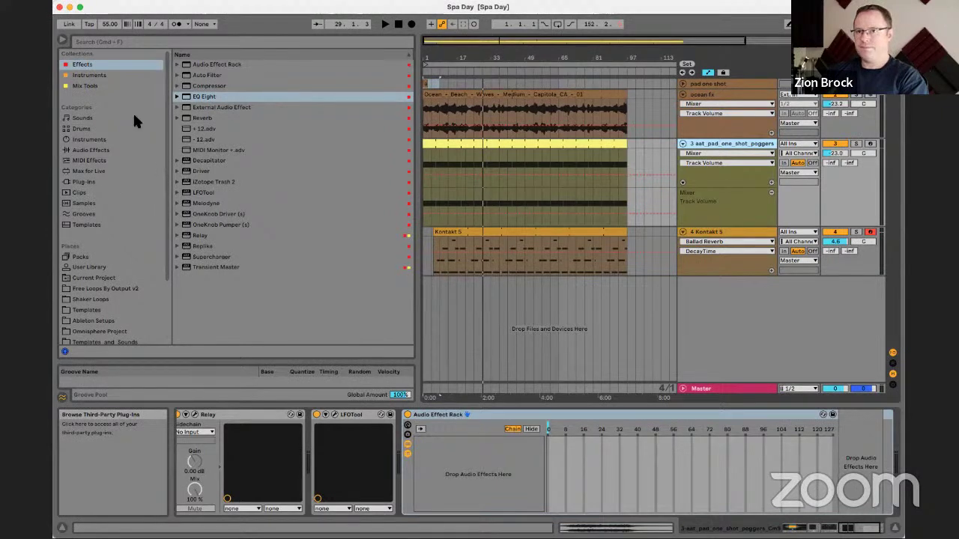
pyautogui.click(112, 128)
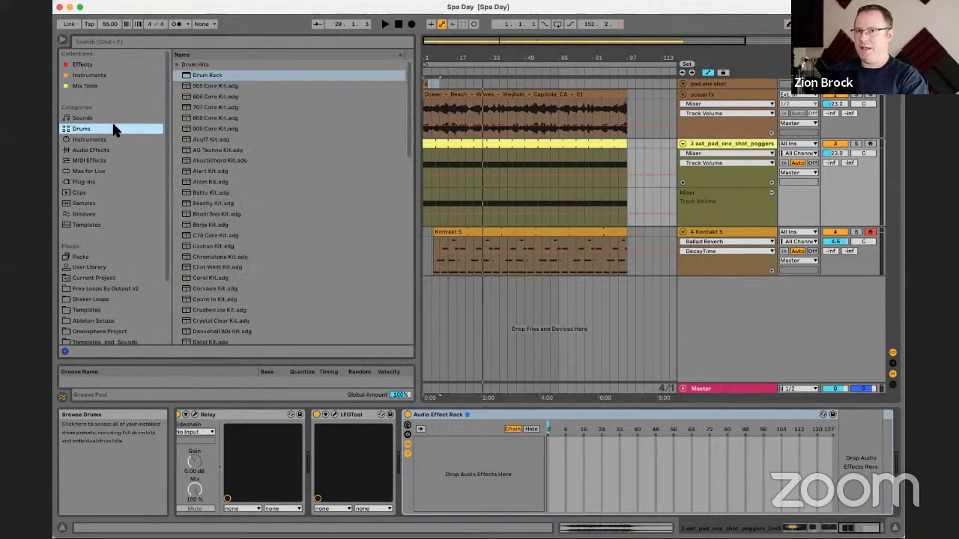
pyautogui.click(213, 108)
pyautogui.click(228, 203)
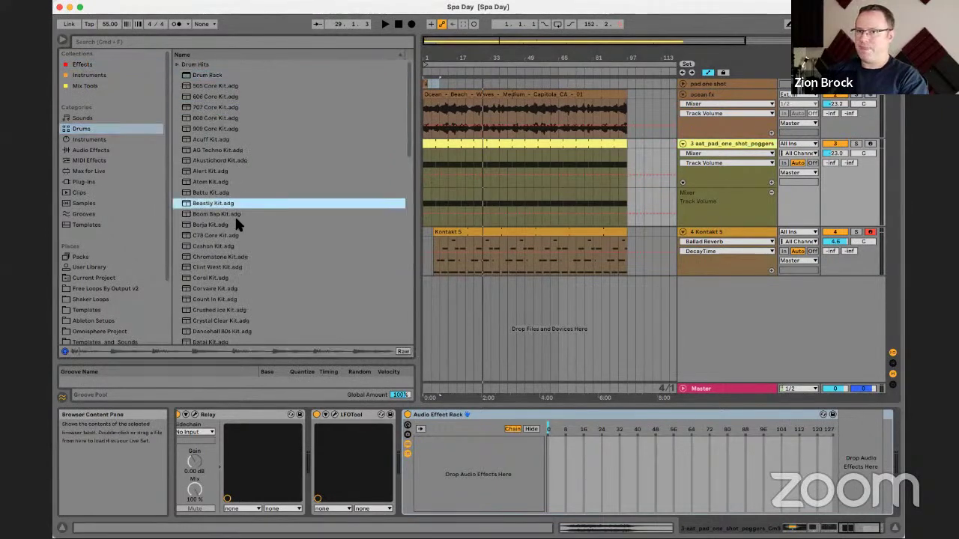
pyautogui.click(226, 235)
pyautogui.scroll(-5, 255, 161)
pyautogui.click(242, 172)
pyautogui.press('Down')
pyautogui.press('Down')
pyautogui.press('Down')
pyautogui.press('Down')
pyautogui.press('Down')
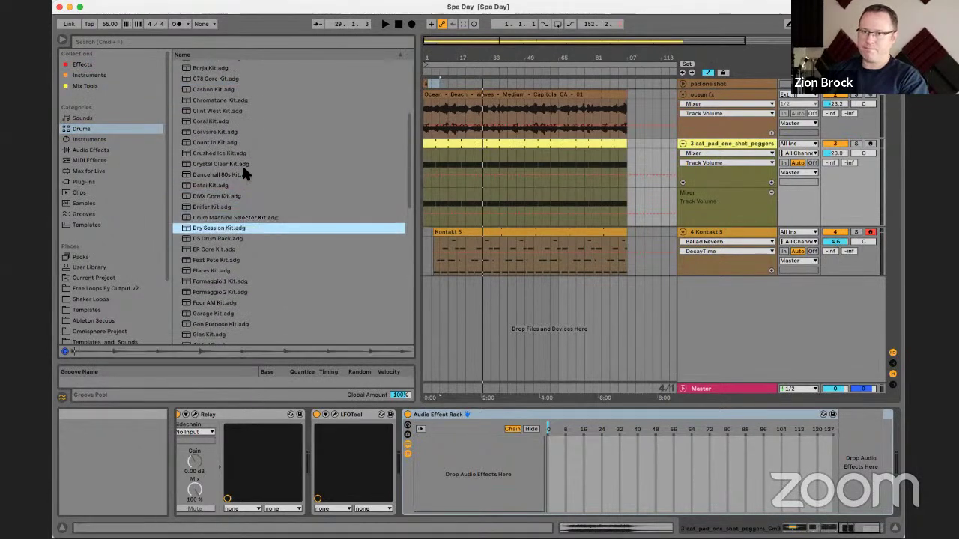
pyautogui.press('Down')
pyautogui.press('Down')
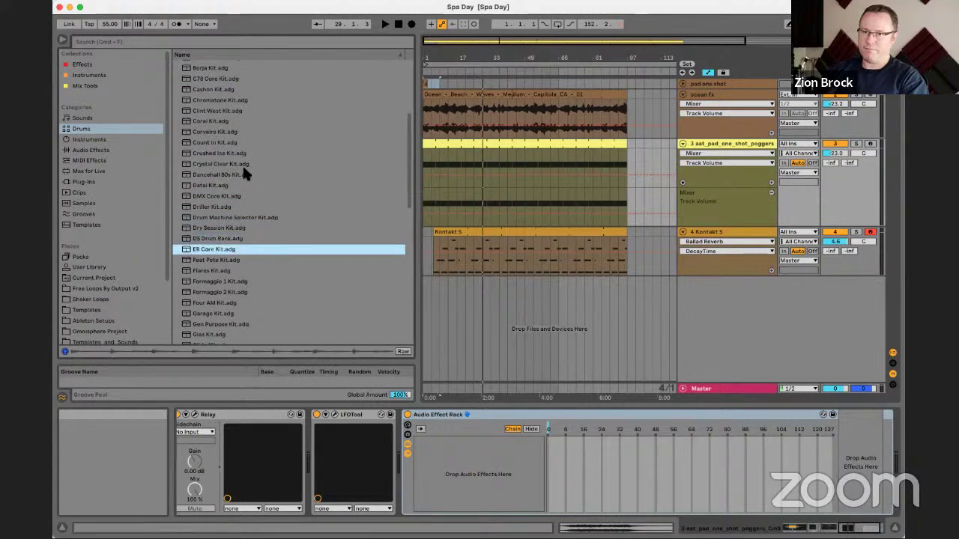
pyautogui.press('Down')
pyautogui.press('Down')
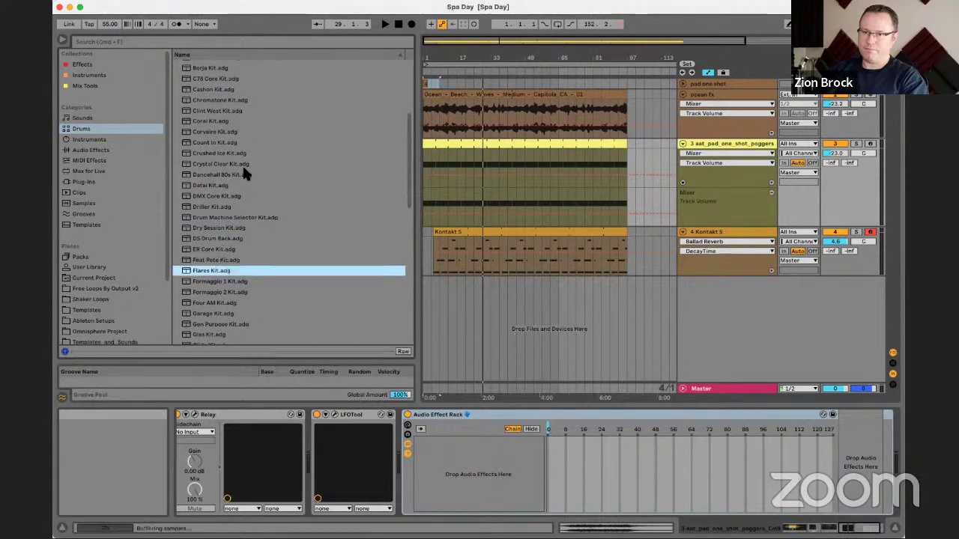
pyautogui.press('Down')
pyautogui.press('Down')
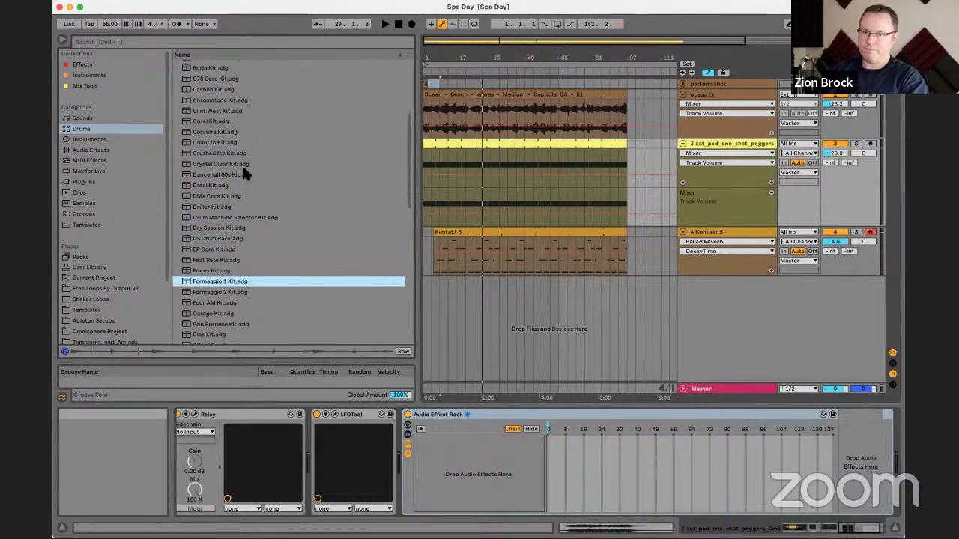
pyautogui.press('Down')
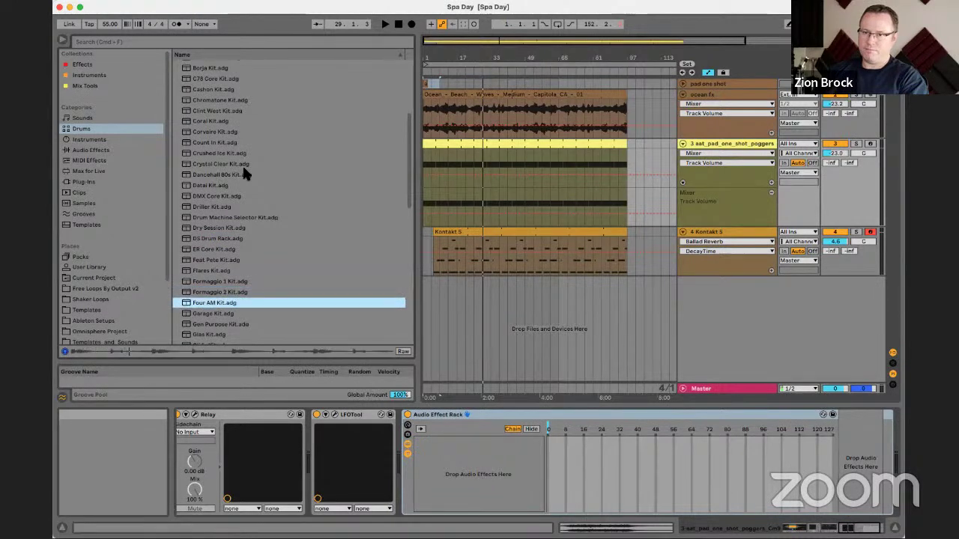
pyautogui.press('Down')
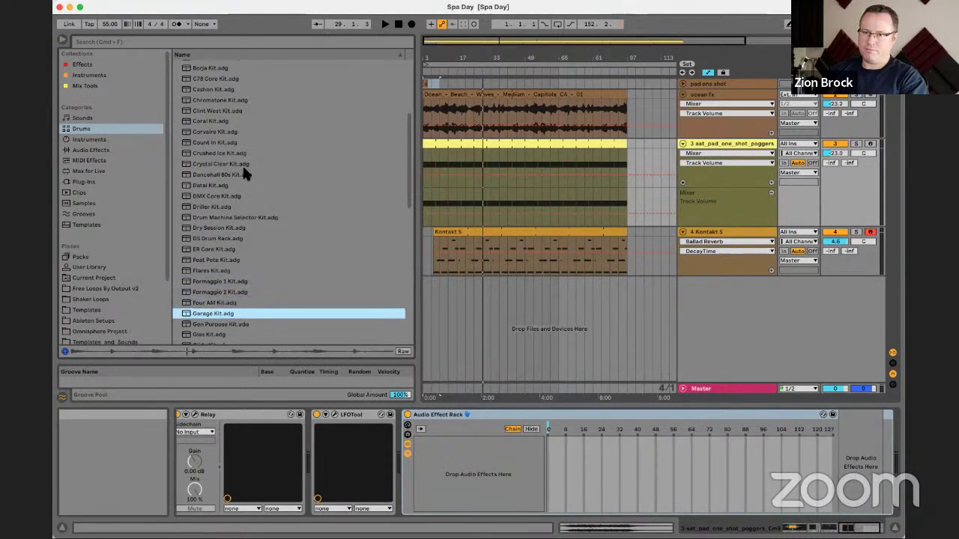
pyautogui.press('Down')
pyautogui.press('Up')
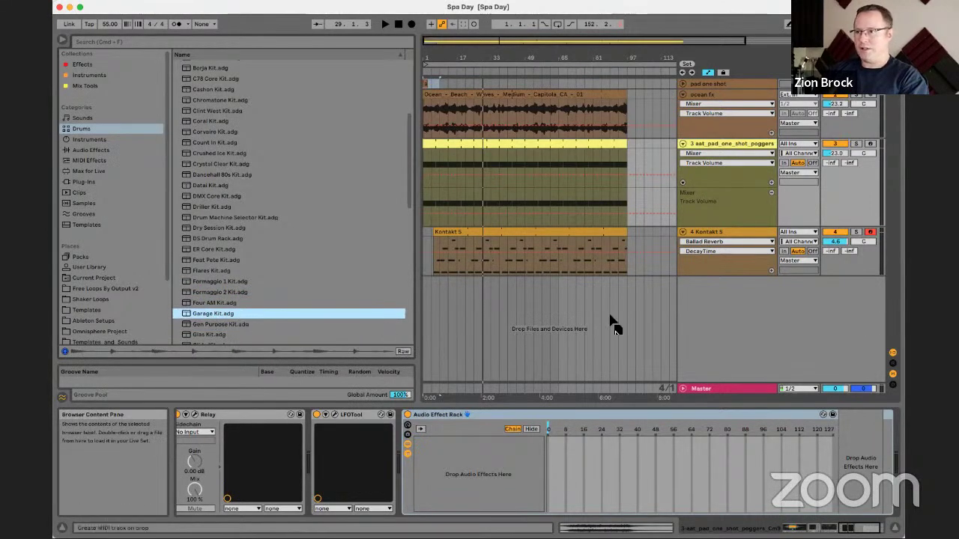
pyautogui.moveTo(605, 319); pyautogui.dragTo(600, 322)
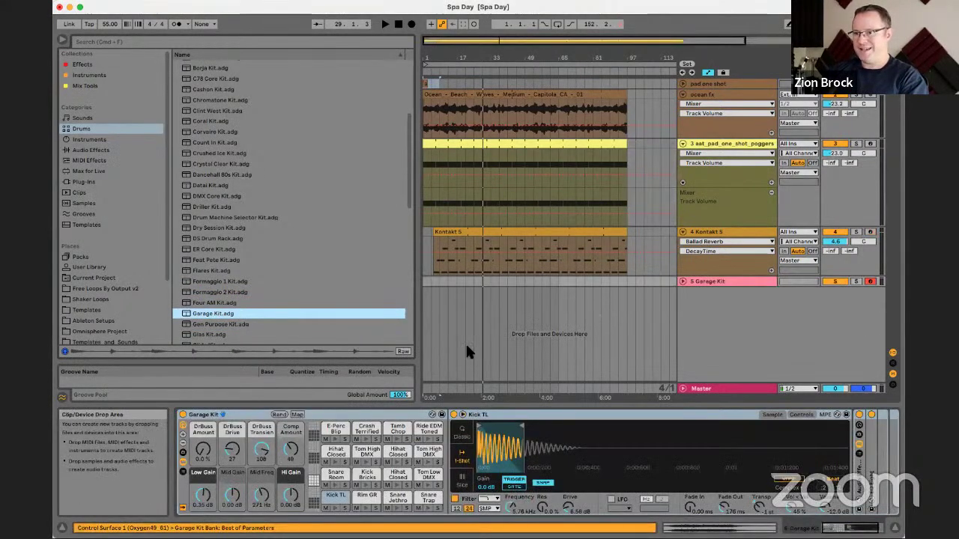
# Step: Play the arrangement from the start, from bar 13 and from bar 21 to check where drums could enter
pyautogui.click(105, 66)
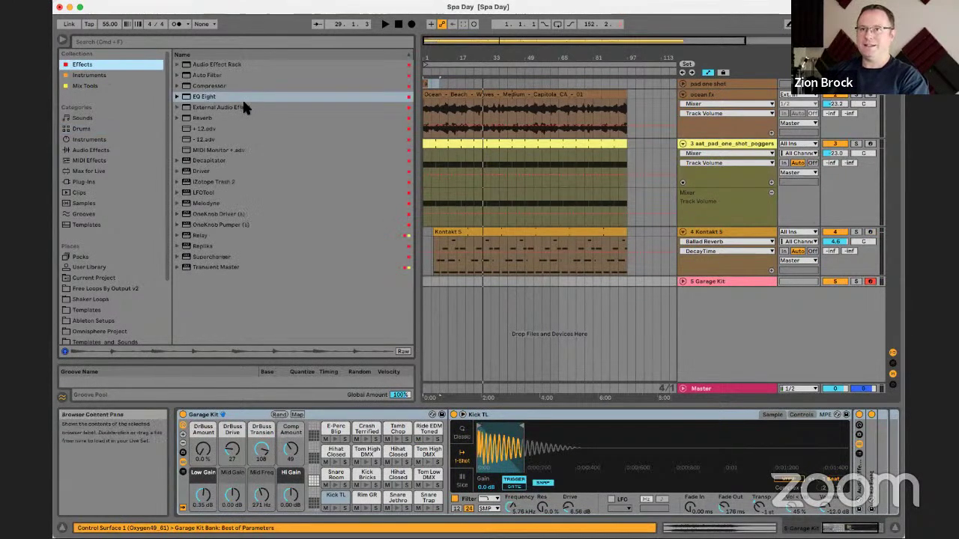
pyautogui.click(213, 107)
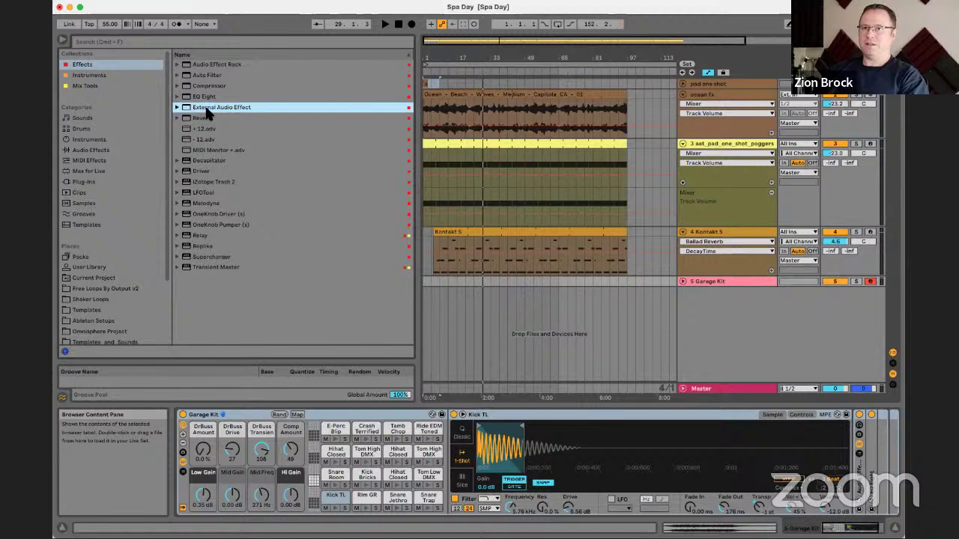
pyautogui.press('space')
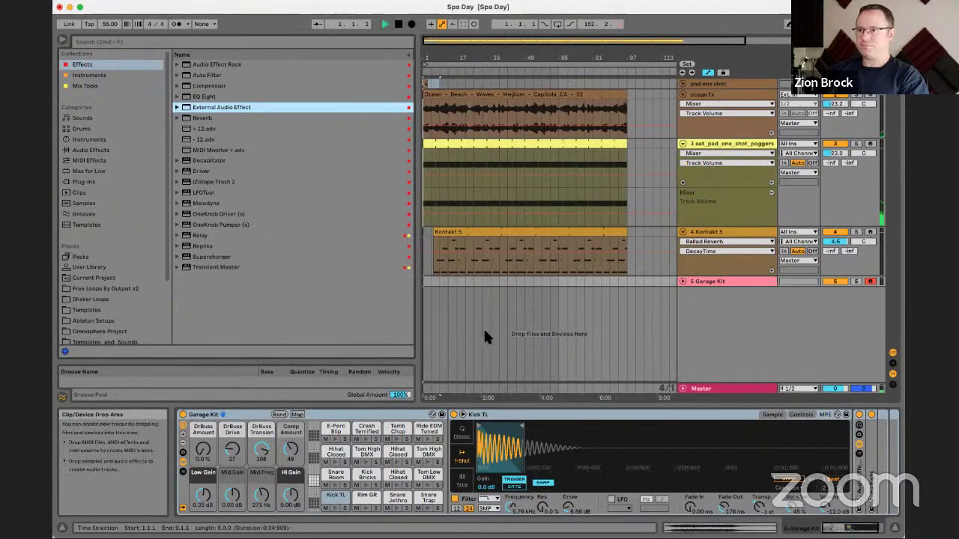
pyautogui.click(447, 306)
pyautogui.press('space')
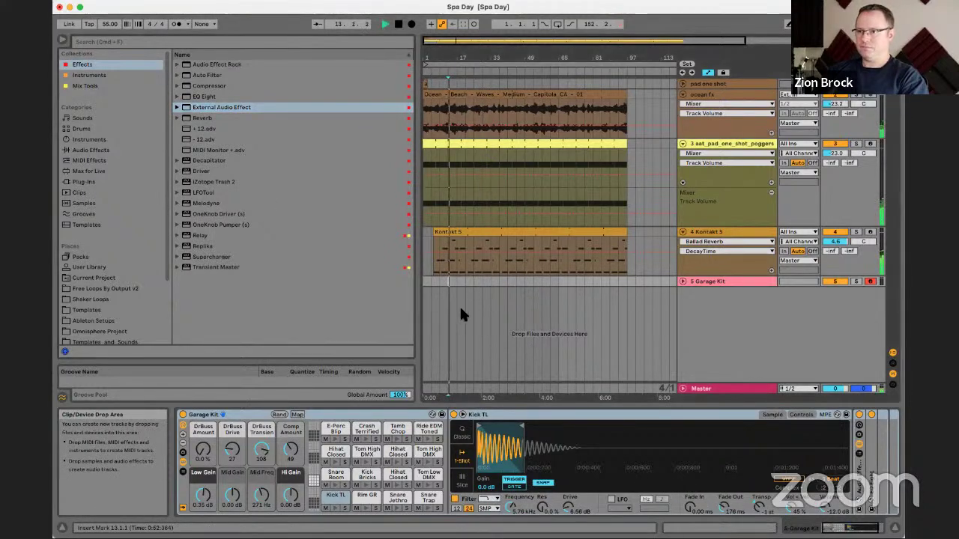
pyautogui.click(464, 302)
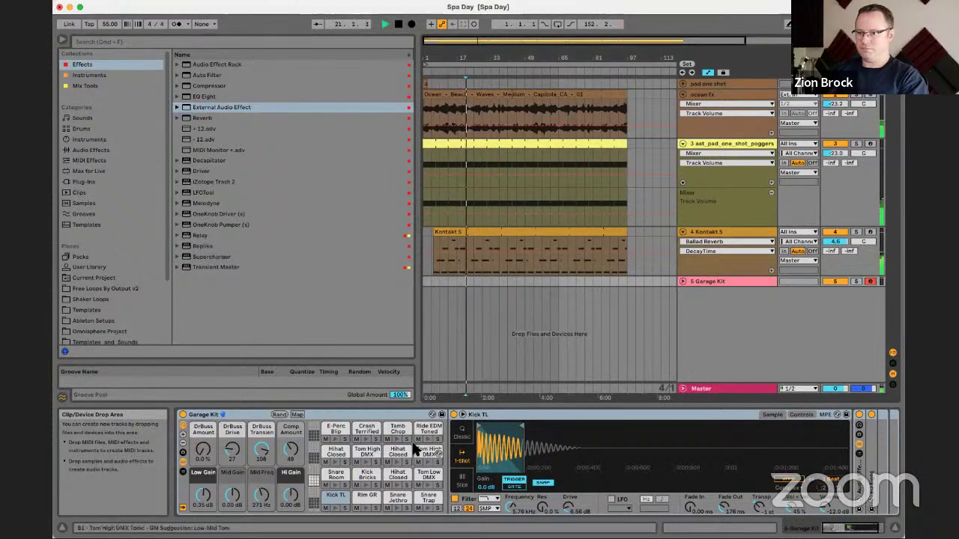
# Step: Create an 8-bar MIDI clip at bar 21 on the Garage Kit track and add a Kick TL note at 1.1.1
pyautogui.moveTo(466, 281)
pyautogui.mouseDown()
pyautogui.moveTo(504, 282)
pyautogui.moveTo(481, 281)
pyautogui.mouseUp()
pyautogui.press('super+shift+m')
pyautogui.click(476, 443)
pyautogui.press('space')
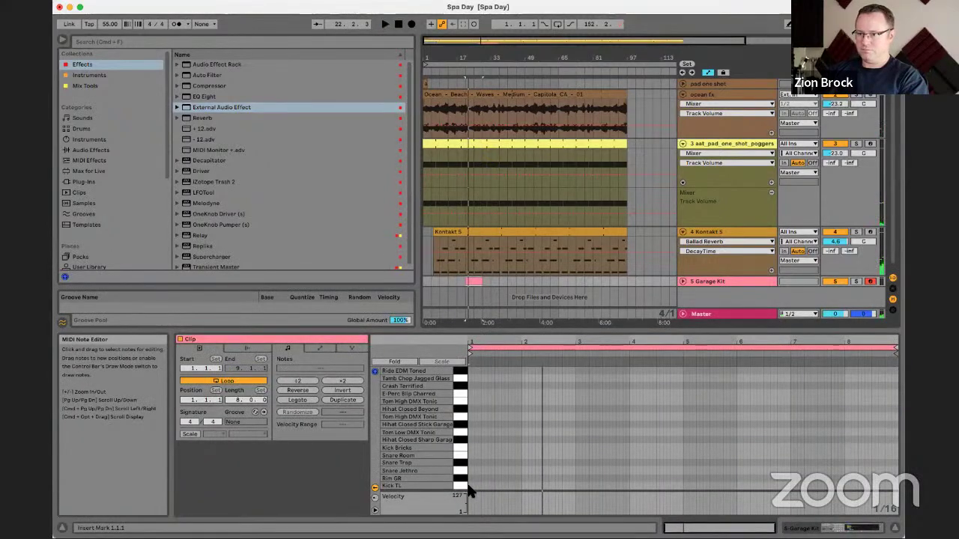
pyautogui.click(468, 484)
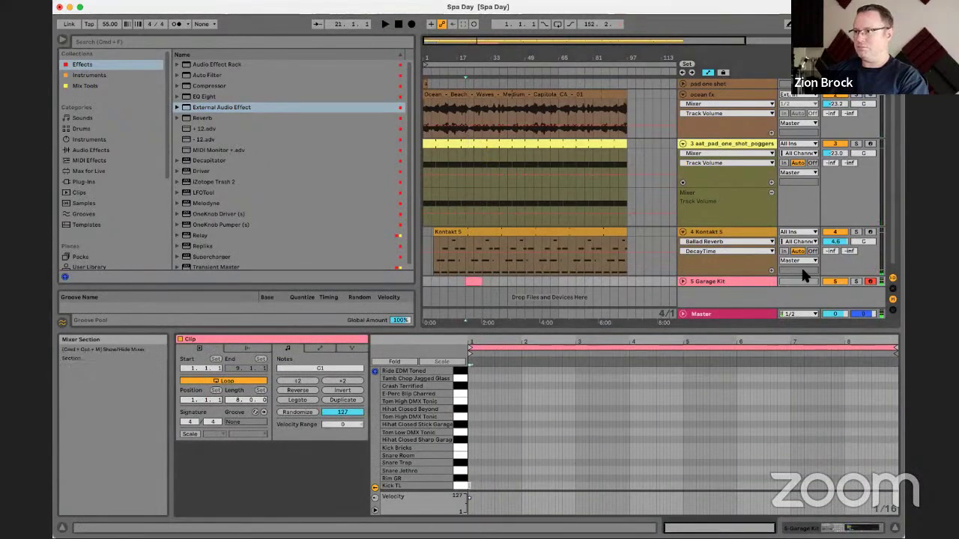
# Step: Unfold the Garage Kit track, set its volume to -18.2 dB and play the clip
pyautogui.click(682, 279)
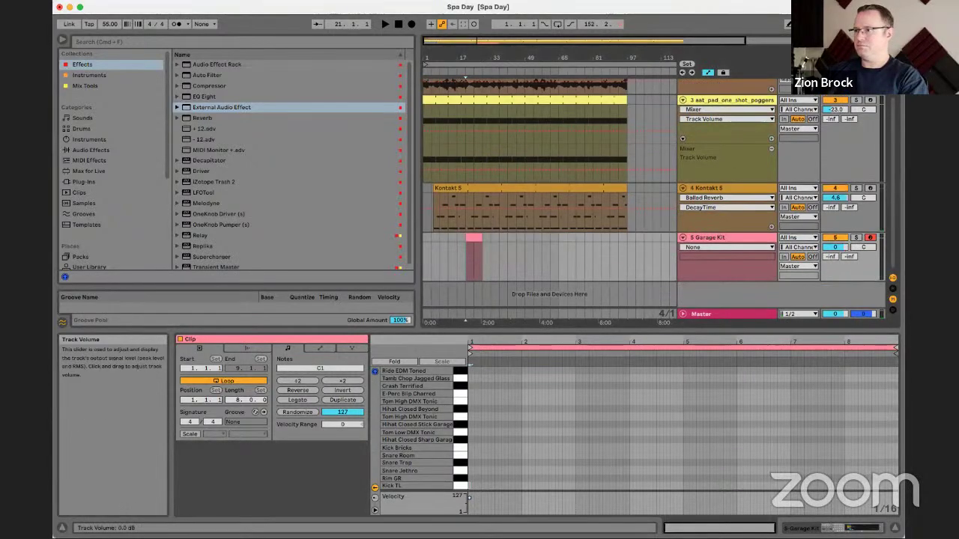
pyautogui.moveTo(836, 247); pyautogui.dragTo(835, 275)
pyautogui.press('space')
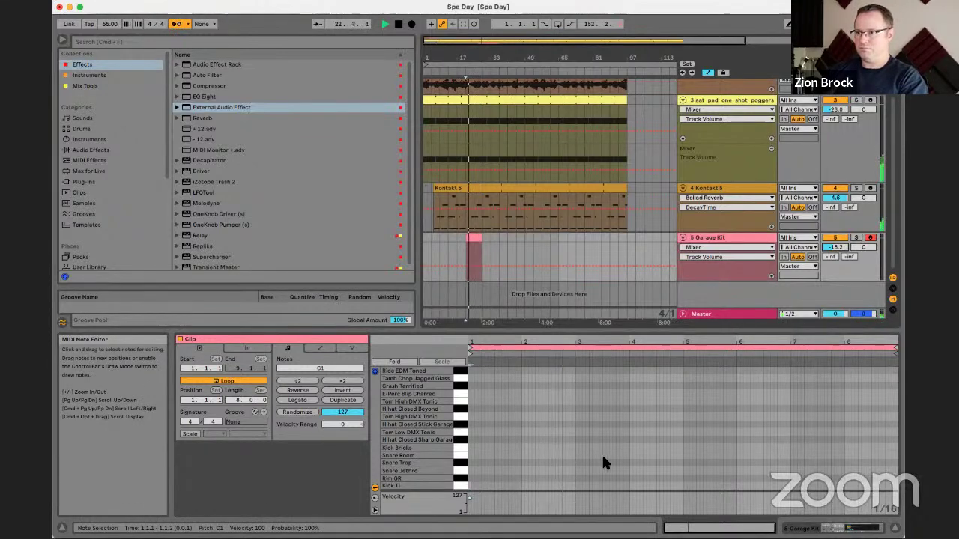
# Step: Set the project tempo to 50 BPM and restart playback at the drum clip
pyautogui.moveTo(471, 343)
pyautogui.mouseDown()
pyautogui.moveTo(472, 359)
pyautogui.moveTo(471, 342)
pyautogui.mouseUp()
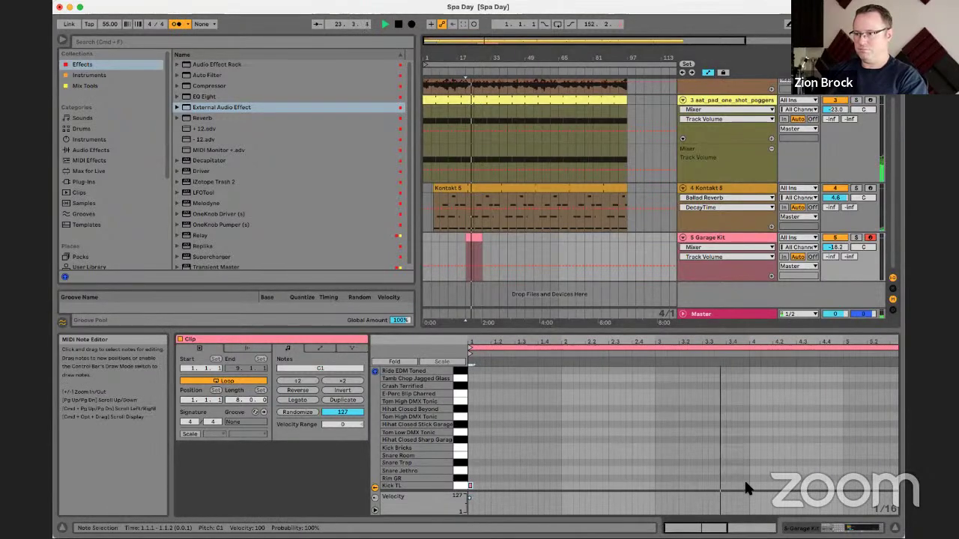
pyautogui.press('space')
pyautogui.click(107, 24)
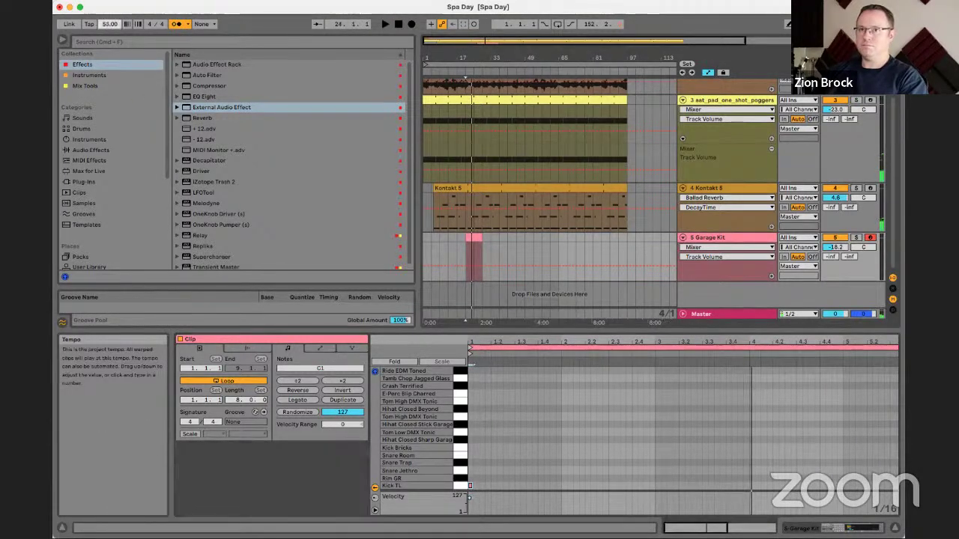
pyautogui.press('space')
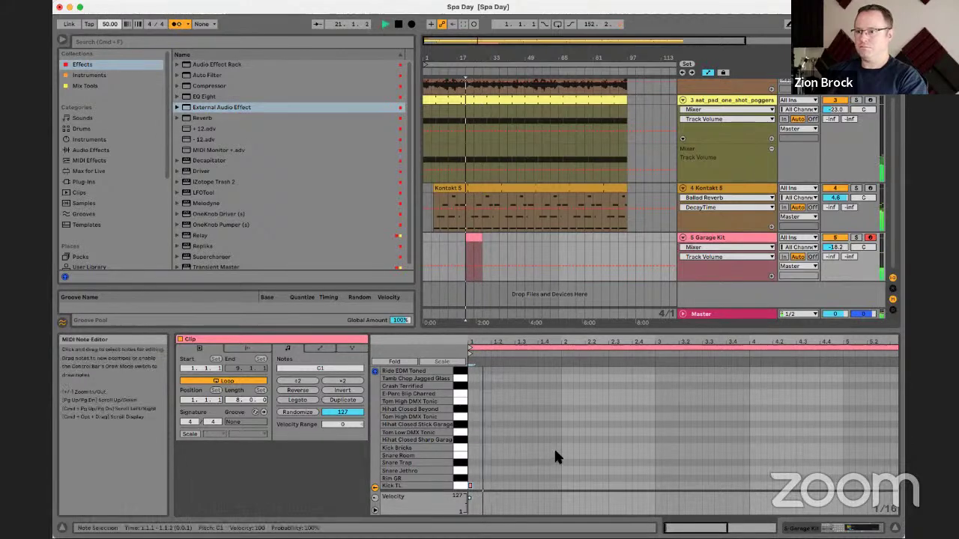
# Step: Add Kick TL notes at 2.1, 2.3.3 and 3.1, and shorten the drum clip's loop to 2 bars
pyautogui.doubleClick(564, 486)
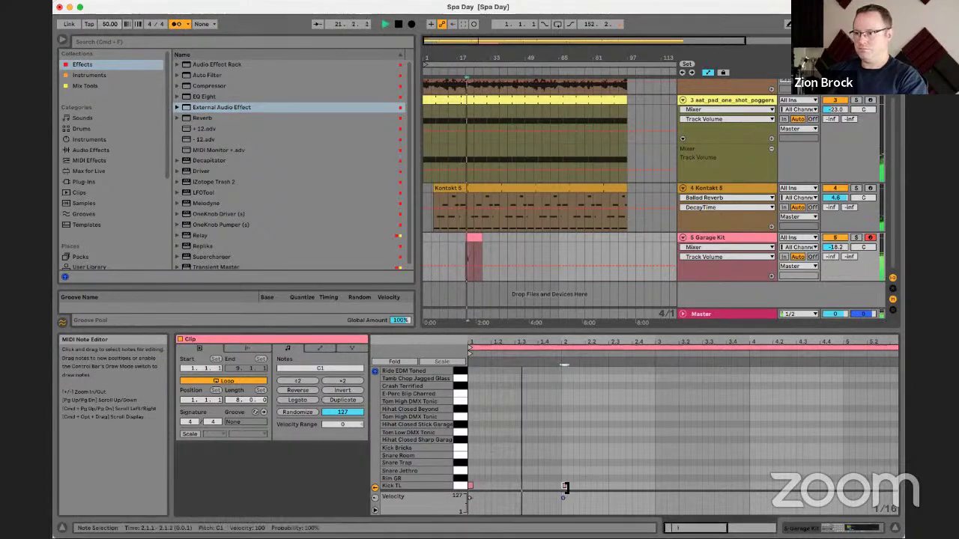
pyautogui.doubleClick(657, 486)
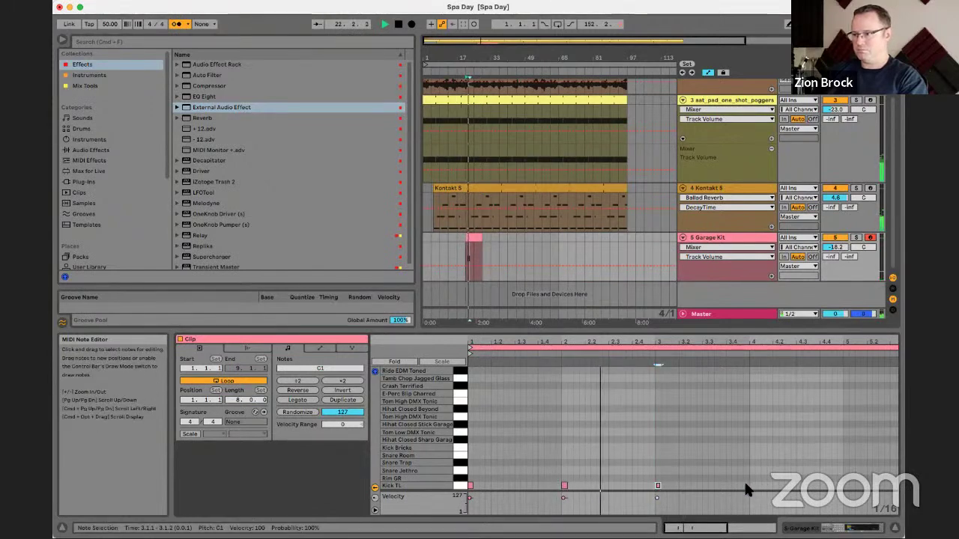
pyautogui.doubleClick(623, 486)
pyautogui.moveTo(780, 343); pyautogui.dragTo(780, 314)
pyautogui.moveTo(894, 349); pyautogui.dragTo(575, 362)
pyautogui.moveTo(484, 343); pyautogui.dragTo(484, 394)
pyautogui.press('space')
pyautogui.press('space')
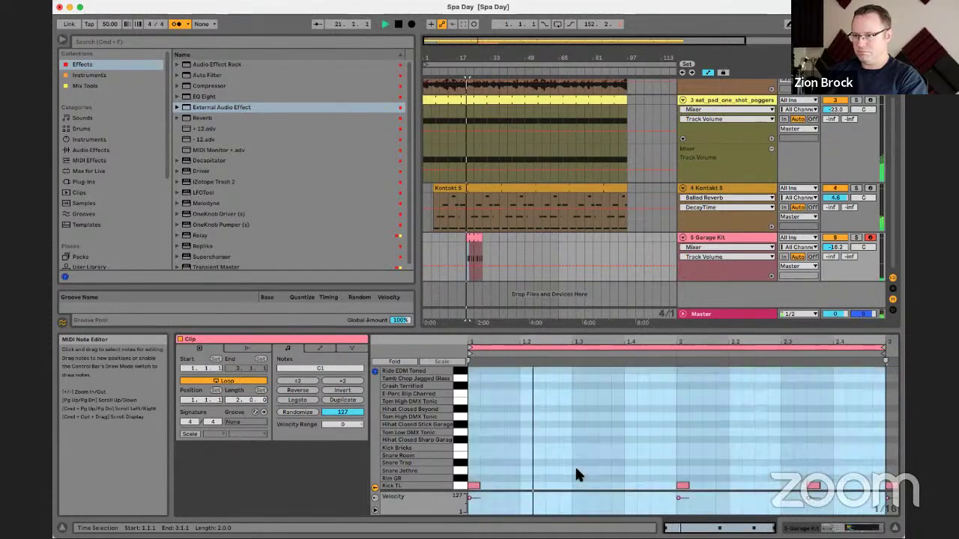
# Step: Add Rim GR notes on beat 3 of both bars and move the 2.3.3 kick to 2.4.3
pyautogui.doubleClick(565, 471)
pyautogui.moveTo(567, 472); pyautogui.dragTo(582, 479)
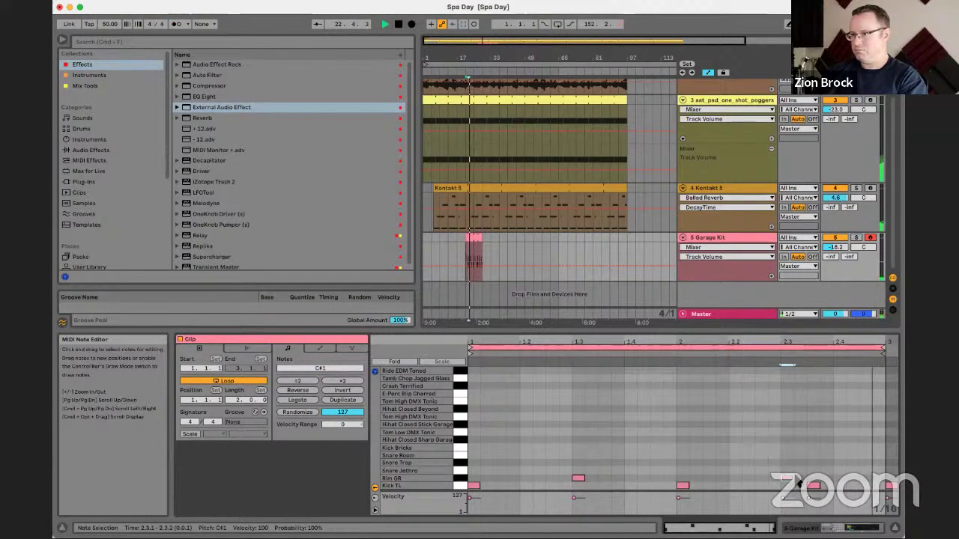
pyautogui.moveTo(821, 487); pyautogui.dragTo(870, 491)
# Step: Add the first eighth-note Hihat Closed Sharp Garage hits at the beginning of the drum clip
pyautogui.doubleClick(484, 455)
pyautogui.moveTo(482, 454); pyautogui.dragTo(525, 439)
pyautogui.doubleClick(553, 440)
pyautogui.doubleClick(588, 440)
pyautogui.press('space')
# Step: Duplicate the eighth-note hi-hats until they fill both bars, and delete the extra kick at 3.1
pyautogui.moveTo(584, 451); pyautogui.dragTo(460, 436)
pyautogui.press('super+d')
pyautogui.press('Right')
pyautogui.press('space')
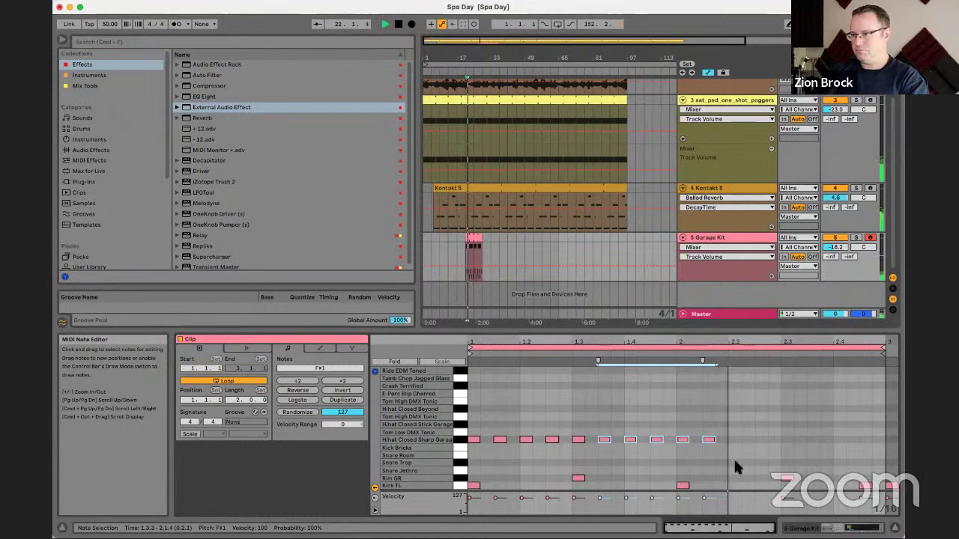
pyautogui.moveTo(715, 450); pyautogui.dragTo(679, 442)
pyautogui.press('super+d')
pyautogui.moveTo(771, 441); pyautogui.dragTo(689, 437)
pyautogui.press('super+d')
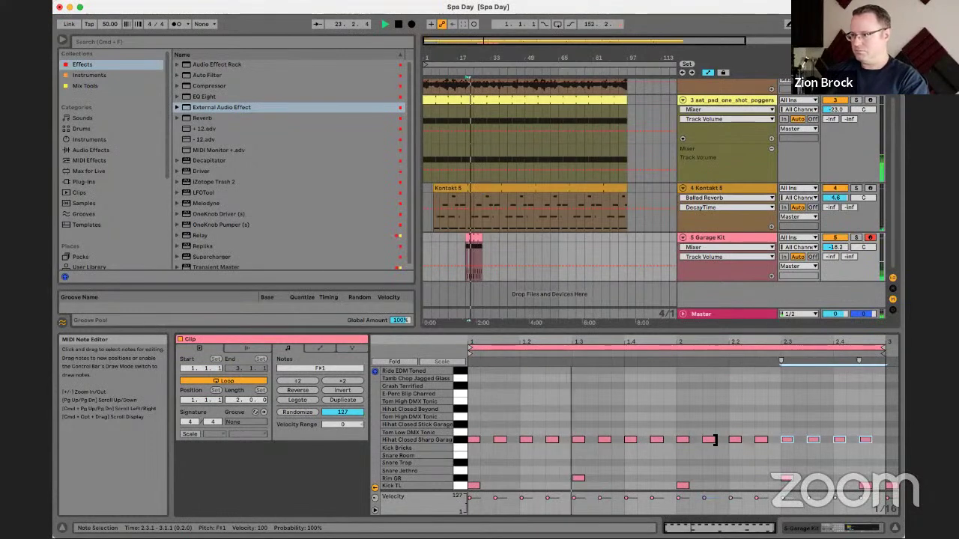
pyautogui.doubleClick(892, 486)
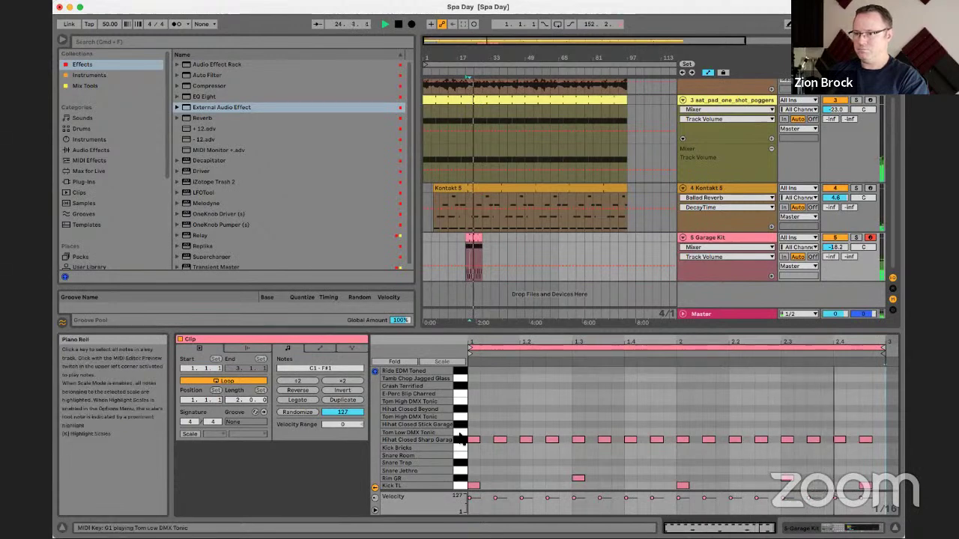
# Step: Lower the velocity of all hi-hats, then copy them one sixteenth later with the copies at velocity 1
pyautogui.click(496, 499)
pyautogui.moveTo(493, 497); pyautogui.dragTo(494, 505)
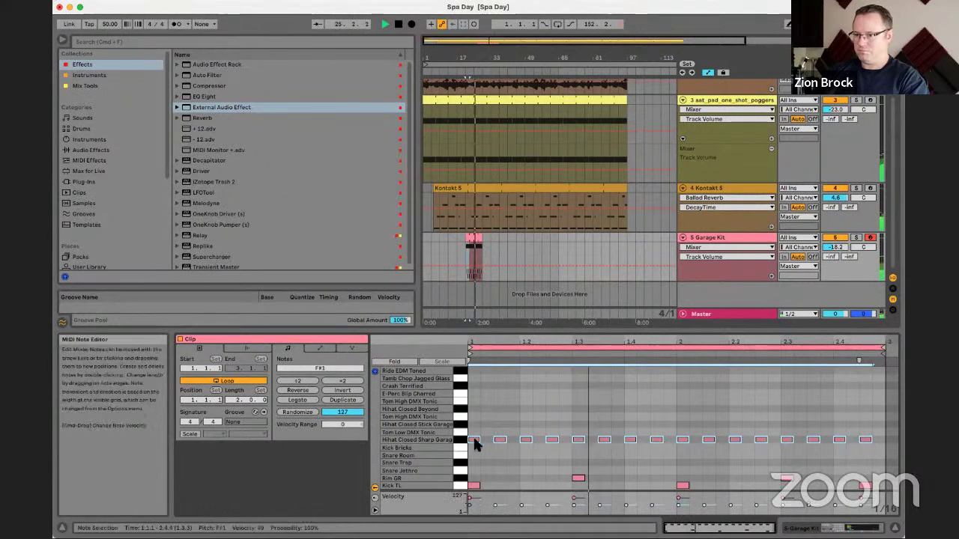
pyautogui.moveTo(474, 439); pyautogui.dragTo(488, 439)
pyautogui.click(498, 507)
pyautogui.moveTo(483, 506); pyautogui.dragTo(490, 520)
pyautogui.click(503, 449)
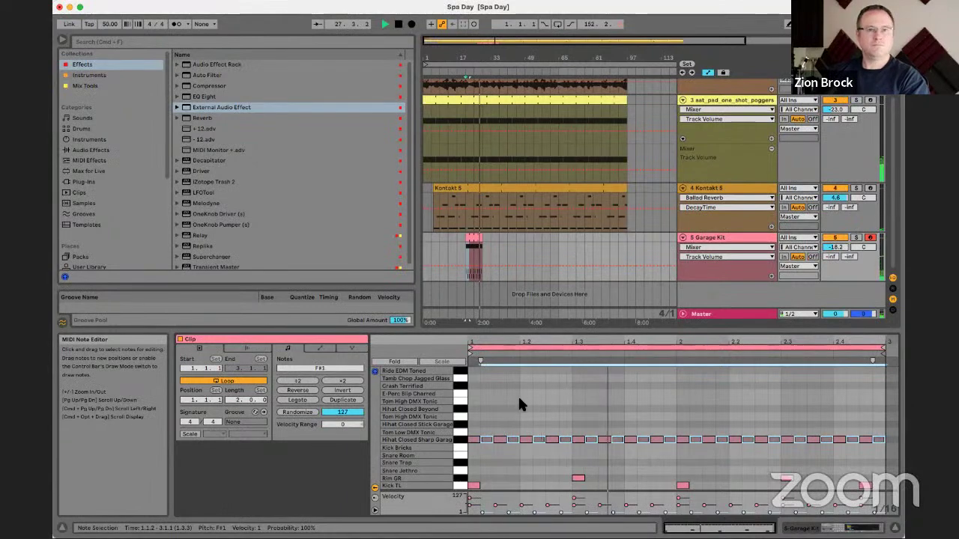
# Step: Extend the looping Garage Kit clip in the arrangement to about bar 69
pyautogui.click(700, 247)
pyautogui.click(699, 247)
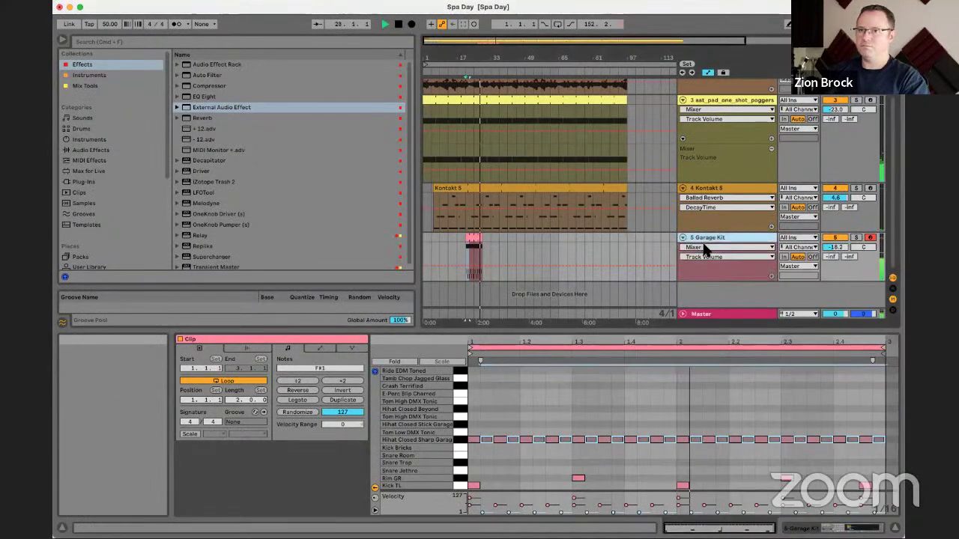
pyautogui.moveTo(481, 238); pyautogui.dragTo(567, 236)
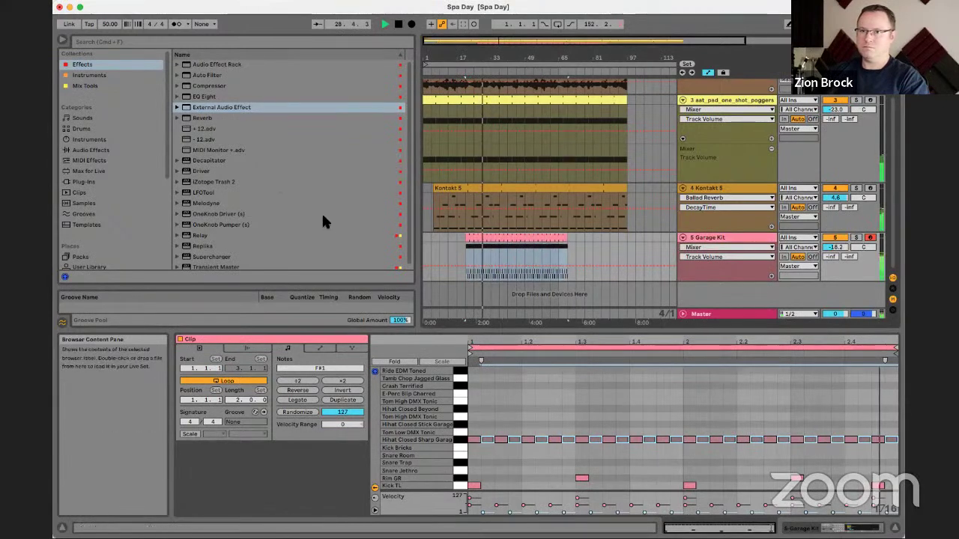
pyautogui.click(213, 66)
pyautogui.click(113, 63)
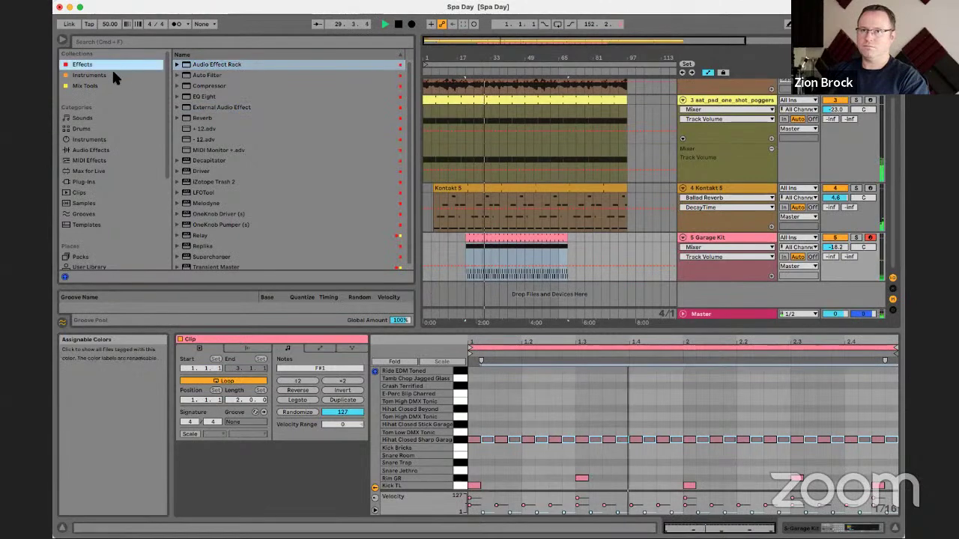
pyautogui.click(116, 72)
pyautogui.click(133, 65)
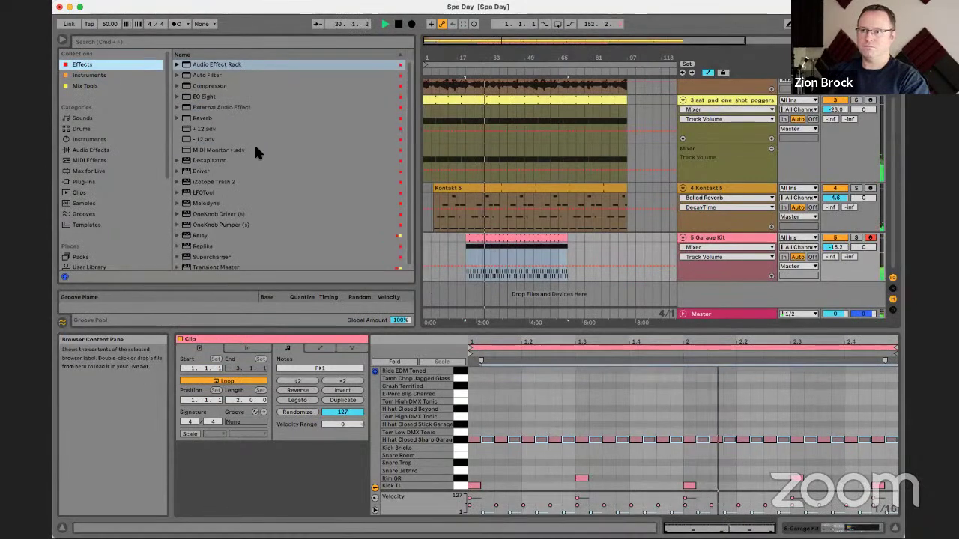
# Step: Set the velocity of all Kick TL notes to 60 and the Garage Kit track volume to -18.1 dB
pyautogui.press('space')
pyautogui.moveTo(835, 247); pyautogui.dragTo(835, 255)
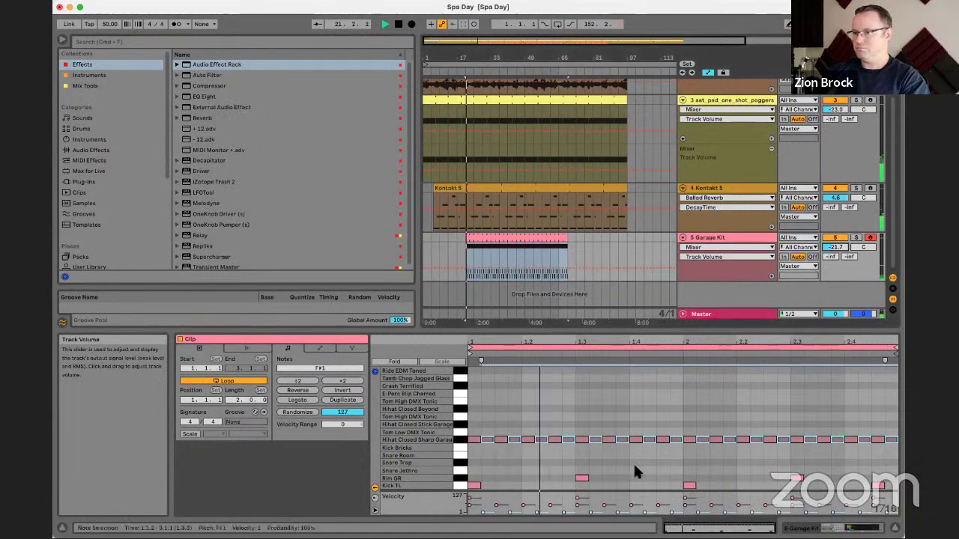
pyautogui.press('space')
pyautogui.click(461, 487)
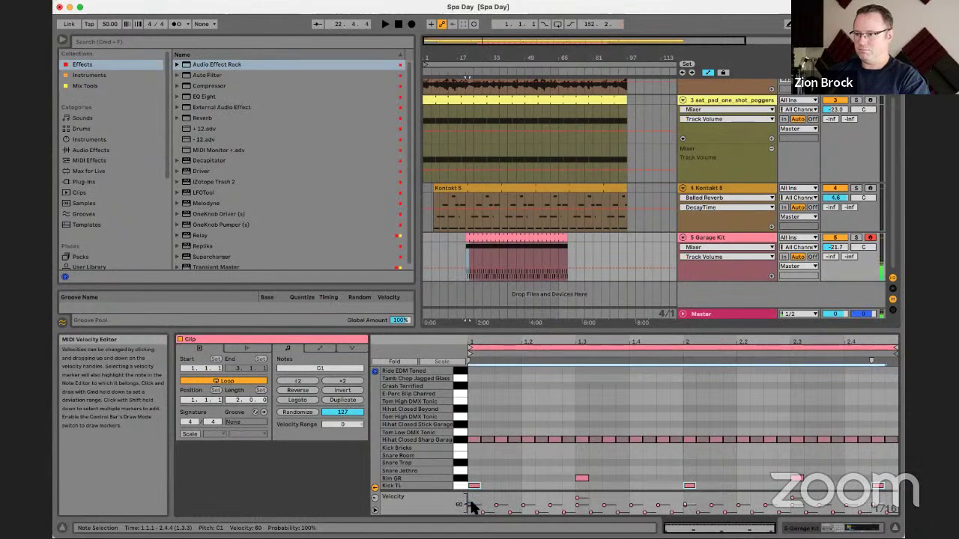
pyautogui.moveTo(836, 246); pyautogui.dragTo(836, 244)
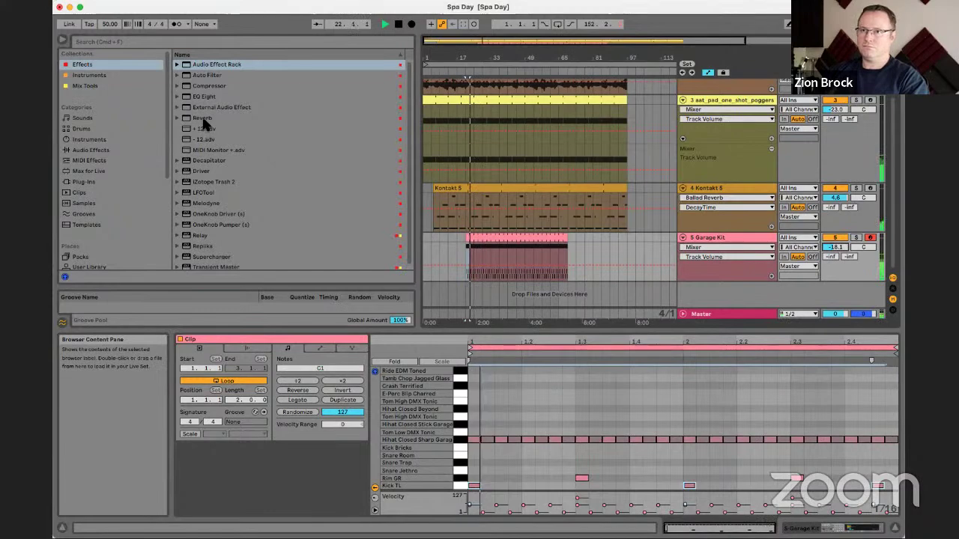
# Step: Add a Reverb to the Garage Kit track, adjust its Dry/Wet mix and set its predelay to 3.60 ms
pyautogui.moveTo(204, 122); pyautogui.dragTo(492, 247)
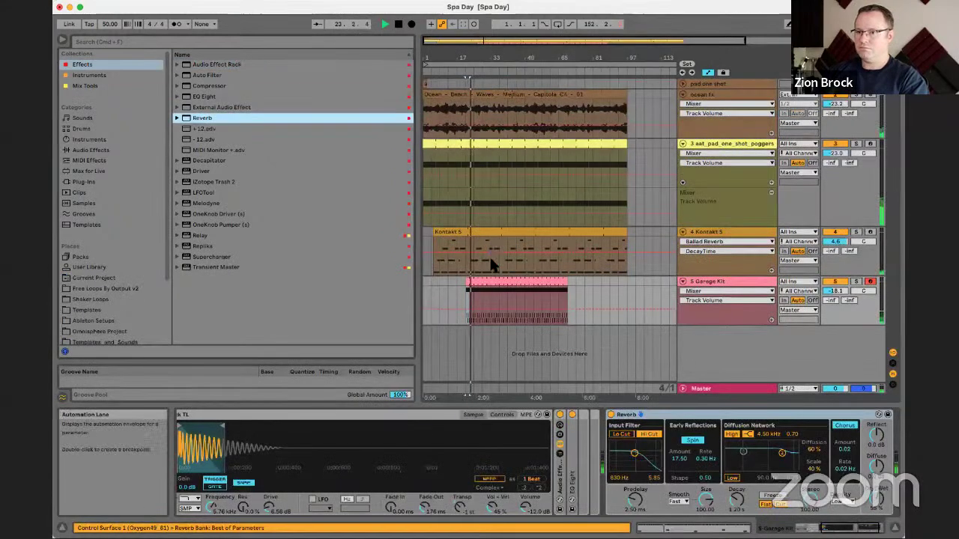
pyautogui.click(877, 507)
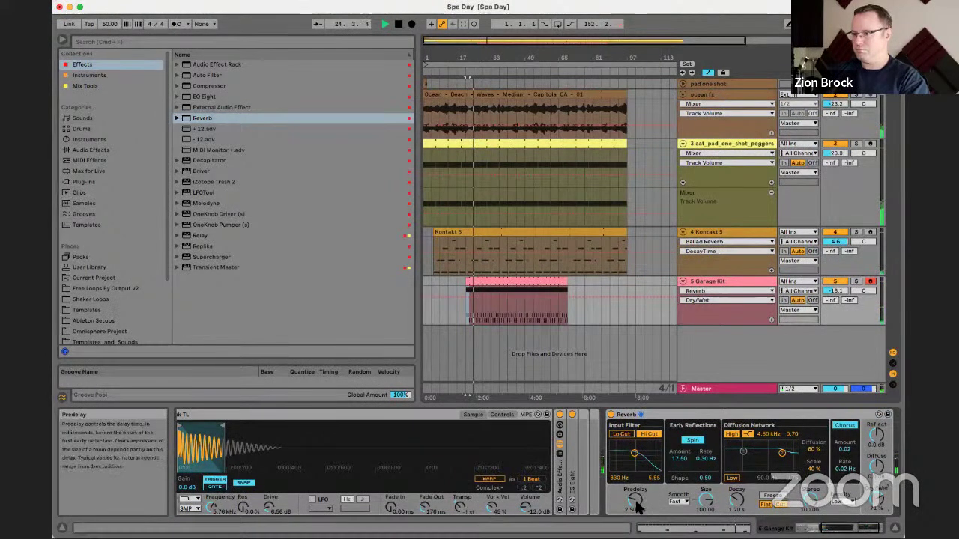
# Step: Browse the Audio Effect Rack presets, including the Space category, for a possible replacement for the Garage Kit's Reverb
pyautogui.click(879, 414)
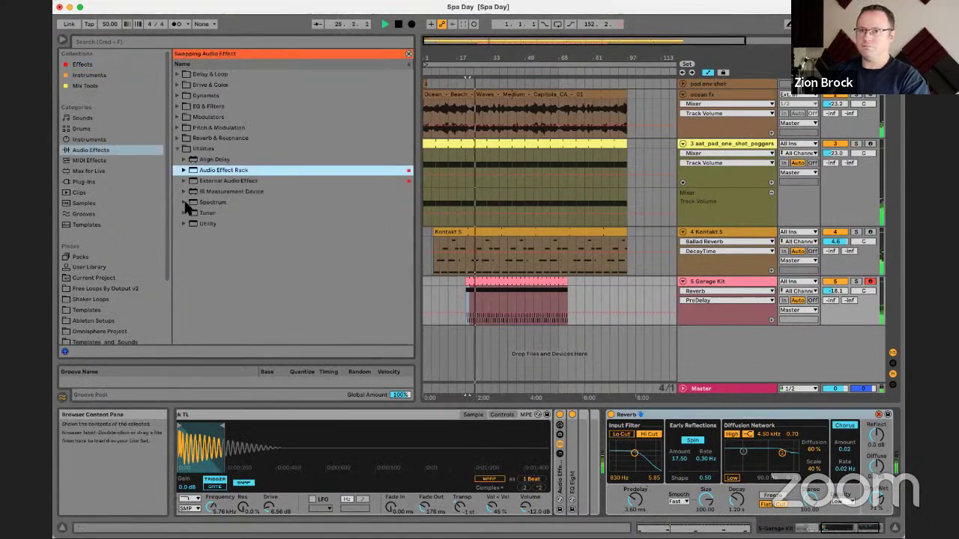
pyautogui.click(185, 171)
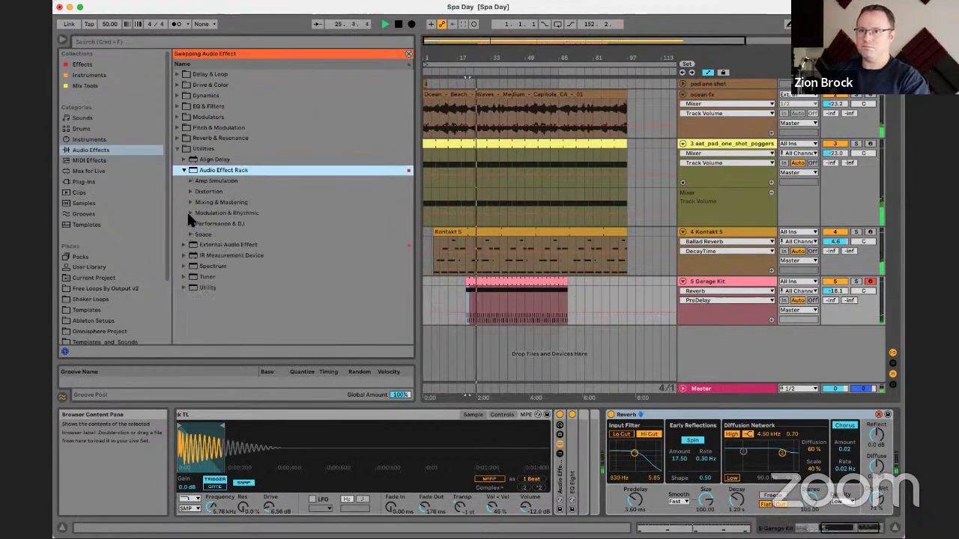
pyautogui.click(189, 201)
pyautogui.click(188, 201)
pyautogui.click(189, 212)
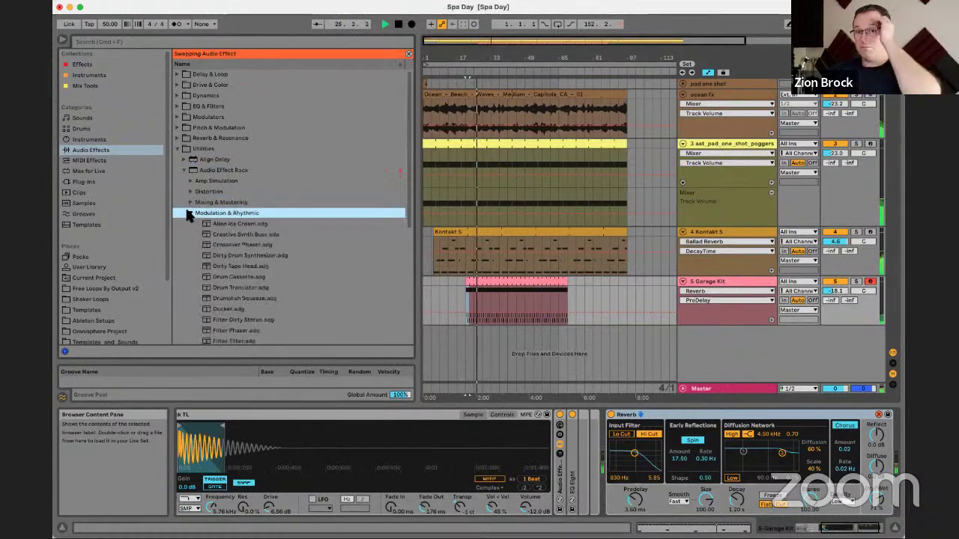
pyautogui.click(187, 202)
pyautogui.click(186, 202)
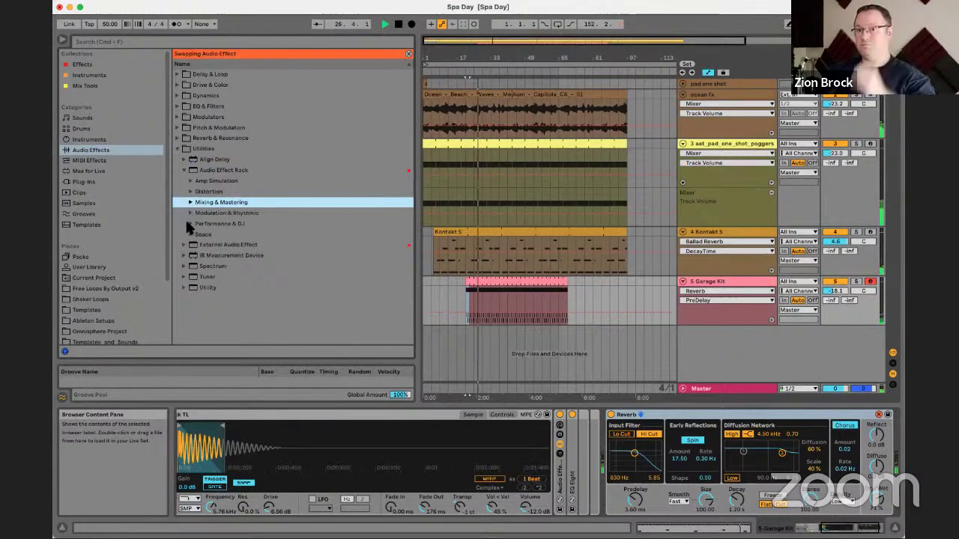
pyautogui.click(186, 223)
pyautogui.click(187, 219)
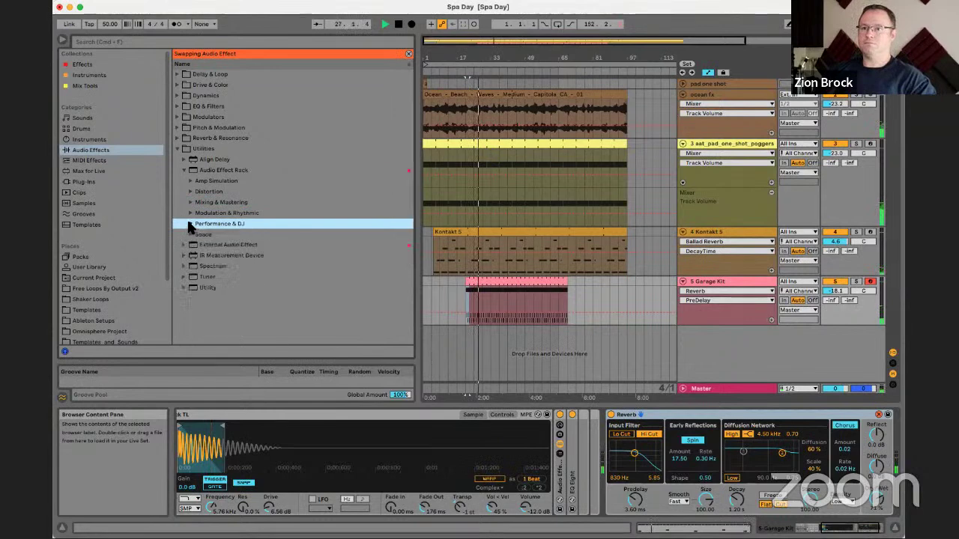
pyautogui.click(189, 232)
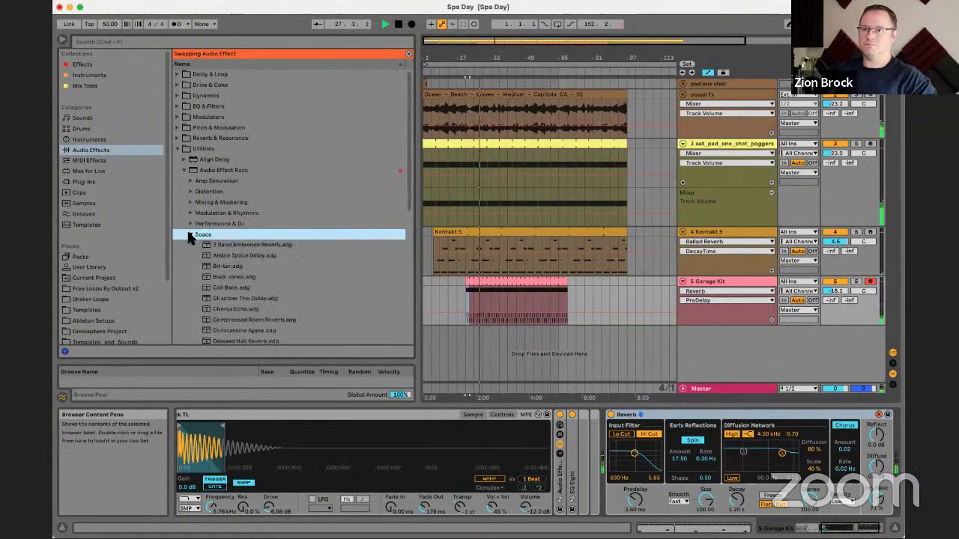
pyautogui.scroll(-5, 236, 296)
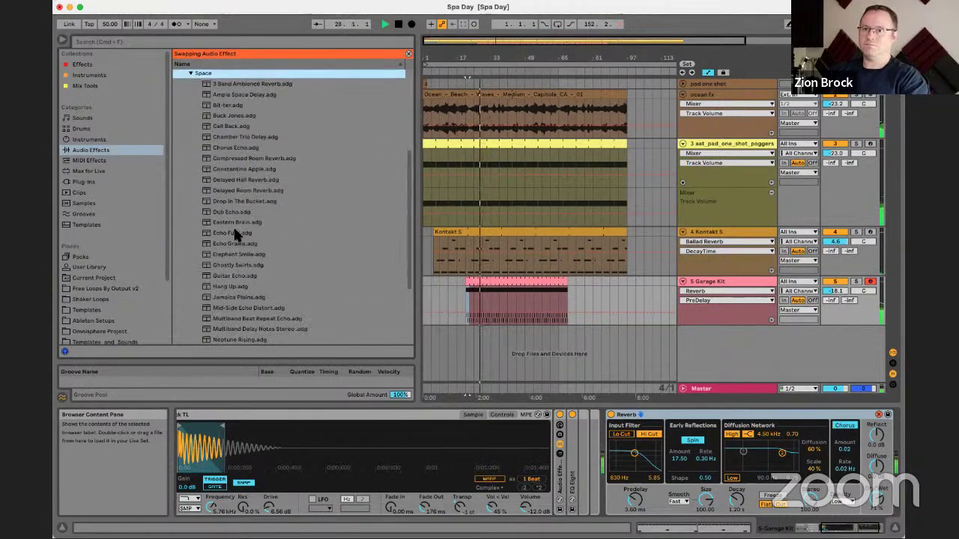
pyautogui.scroll(-1, 240, 255)
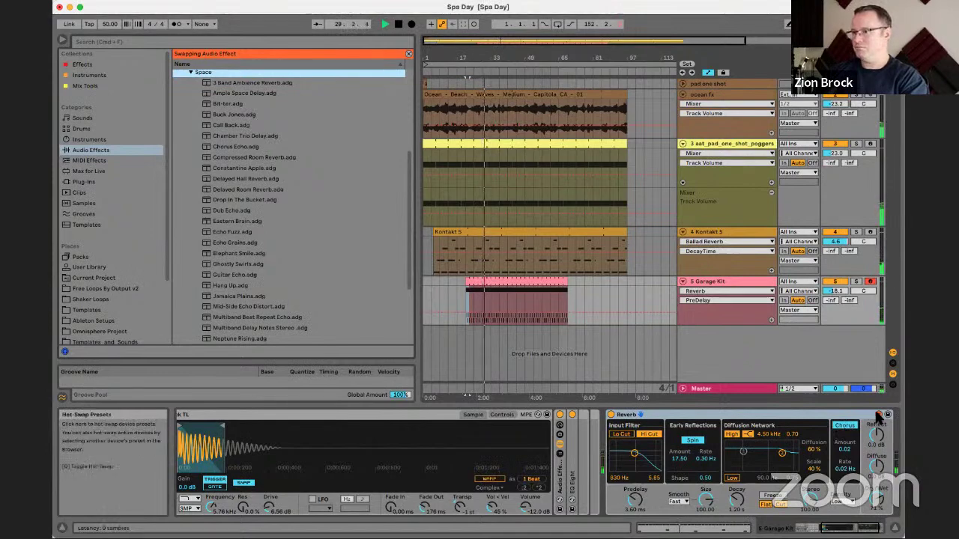
# Step: Open the Garage Kit clip in the note editor
pyautogui.doubleClick(553, 282)
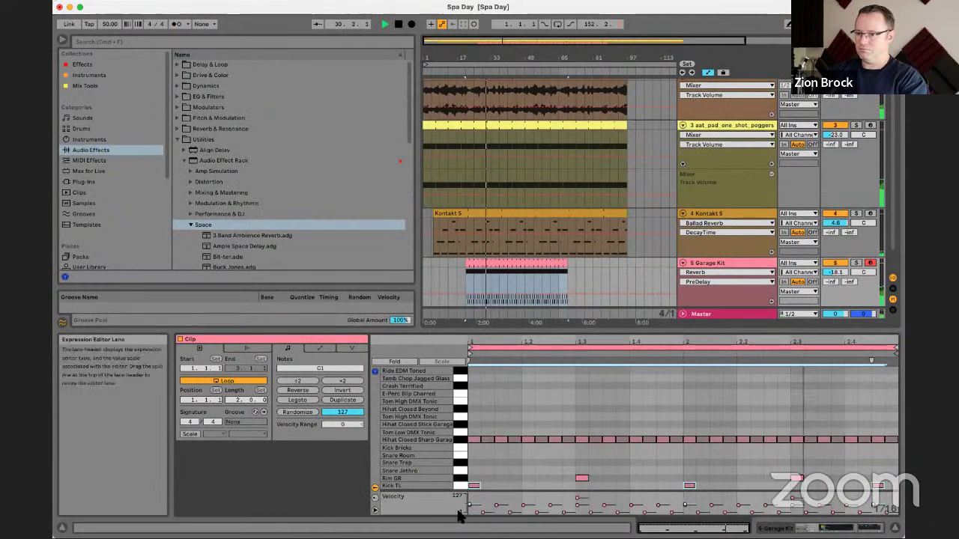
# Step: Show the note probability lane and lower the chance of several hi-hat notes in the first two beats to about 72–84%
pyautogui.click(376, 509)
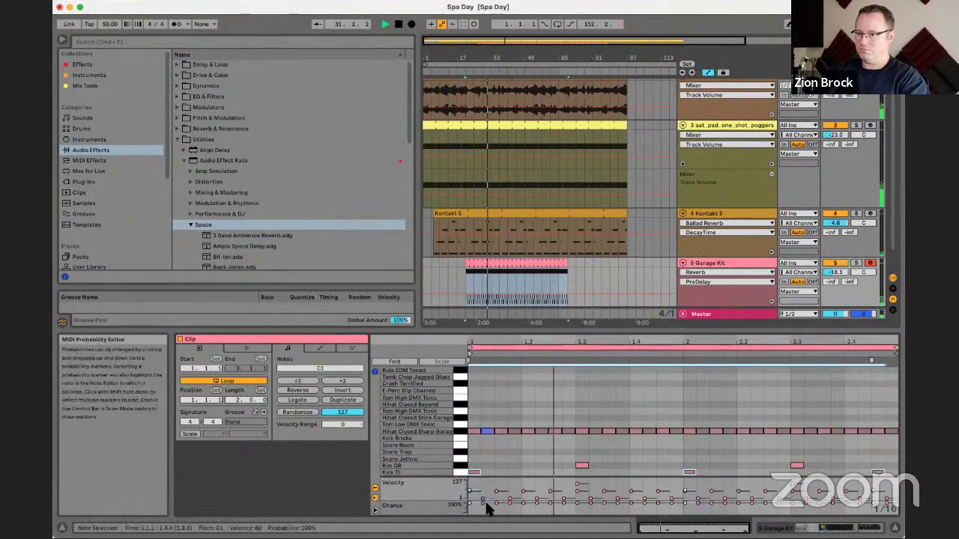
pyautogui.moveTo(483, 503); pyautogui.dragTo(484, 507)
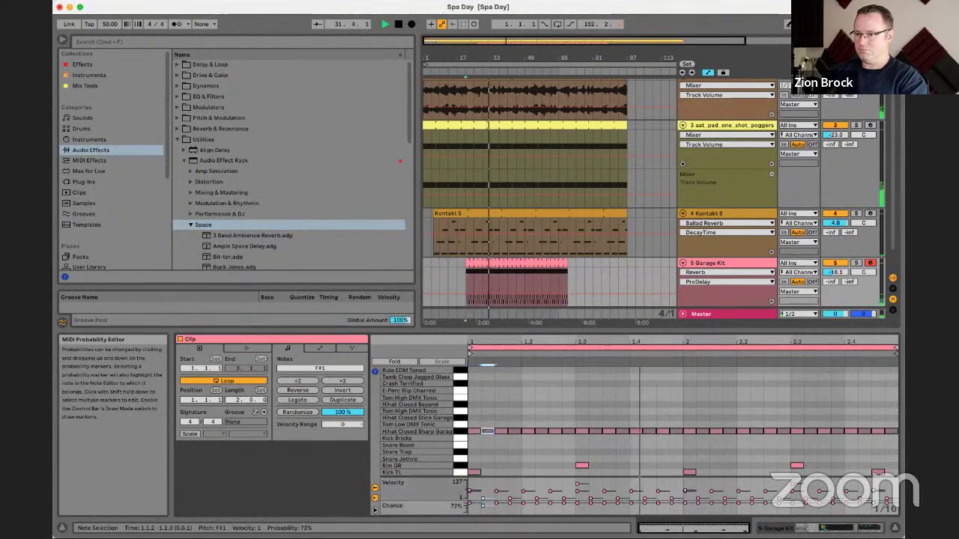
pyautogui.moveTo(536, 503); pyautogui.dragTo(564, 505)
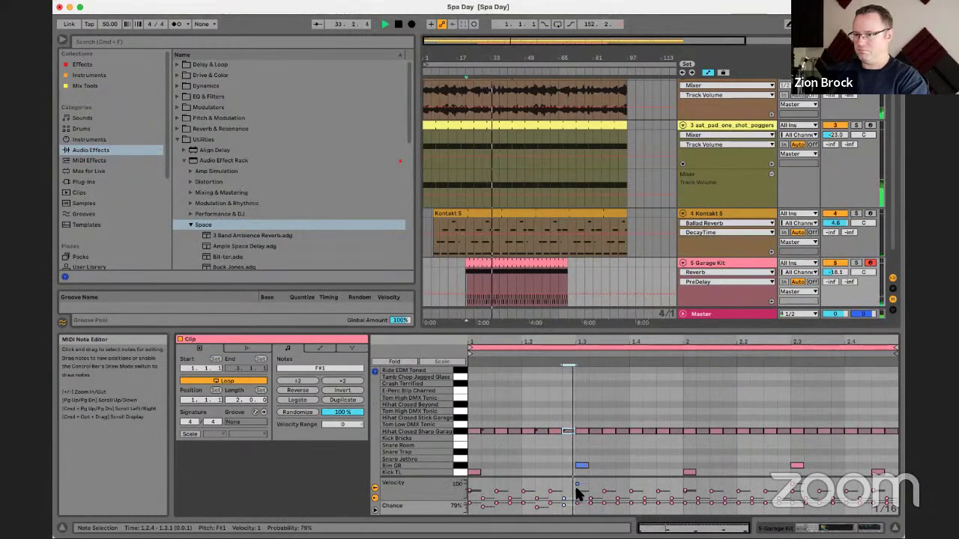
pyautogui.moveTo(514, 507); pyautogui.dragTo(510, 504)
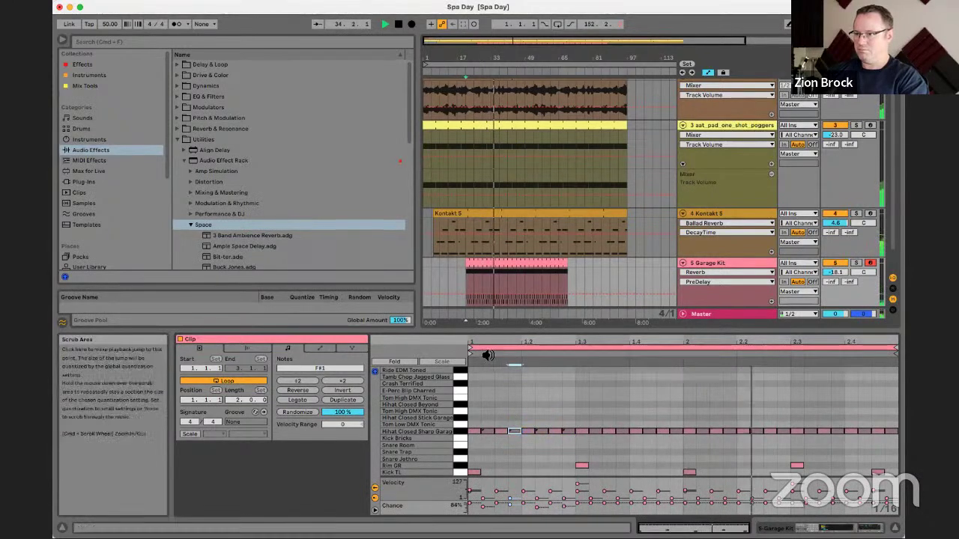
# Step: Duplicate the first two beats of Hihat Closed Sharp notes three times to fill the two-bar clip
pyautogui.moveTo(568, 444); pyautogui.dragTo(472, 418)
pyautogui.press('super+d')
pyautogui.press('super+d')
pyautogui.press('super+d')
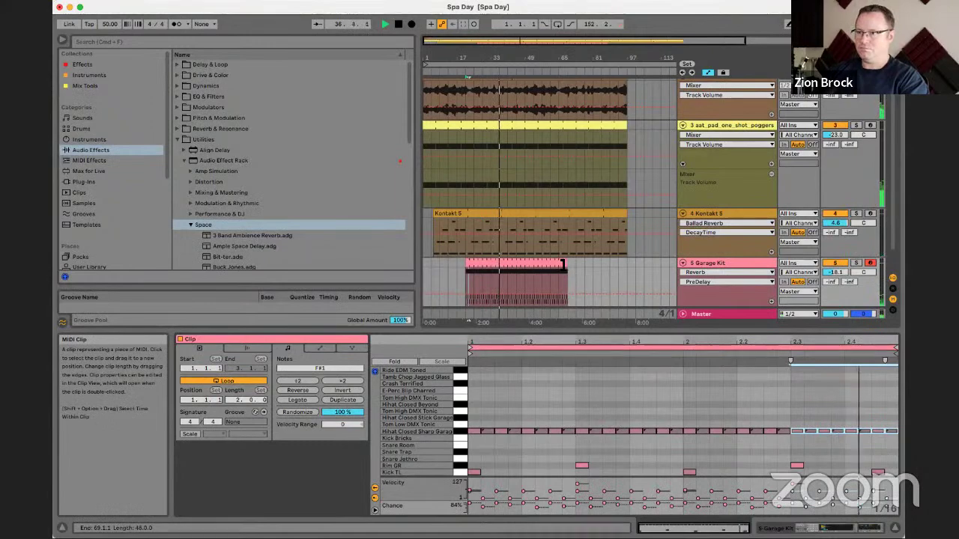
# Step: Set the Garage Kit reverb to 975 ms decay and 4.83 ms predelay, and raise the track volume to -16.5 dB
pyautogui.click(715, 271)
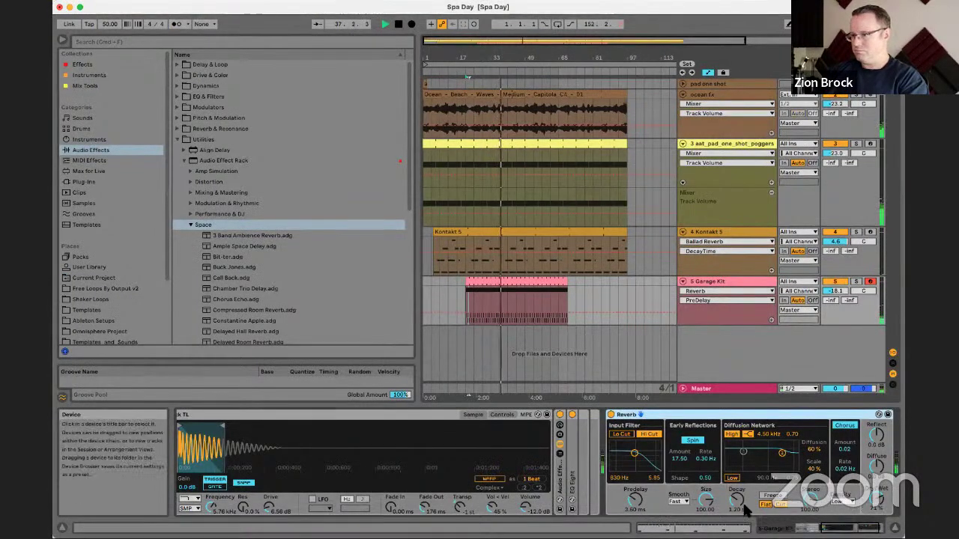
pyautogui.moveTo(738, 500); pyautogui.dragTo(738, 487)
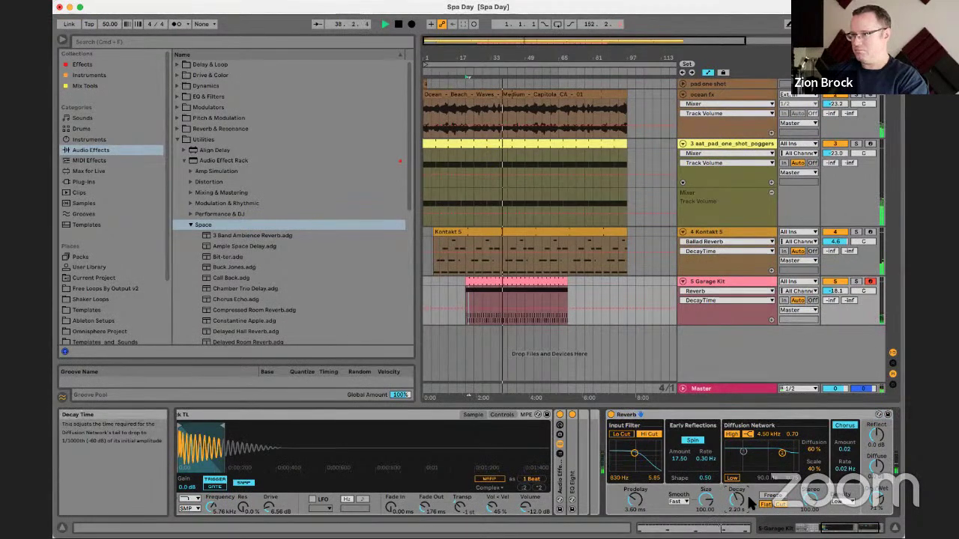
pyautogui.moveTo(835, 290); pyautogui.dragTo(835, 284)
pyautogui.moveTo(737, 500); pyautogui.dragTo(738, 494)
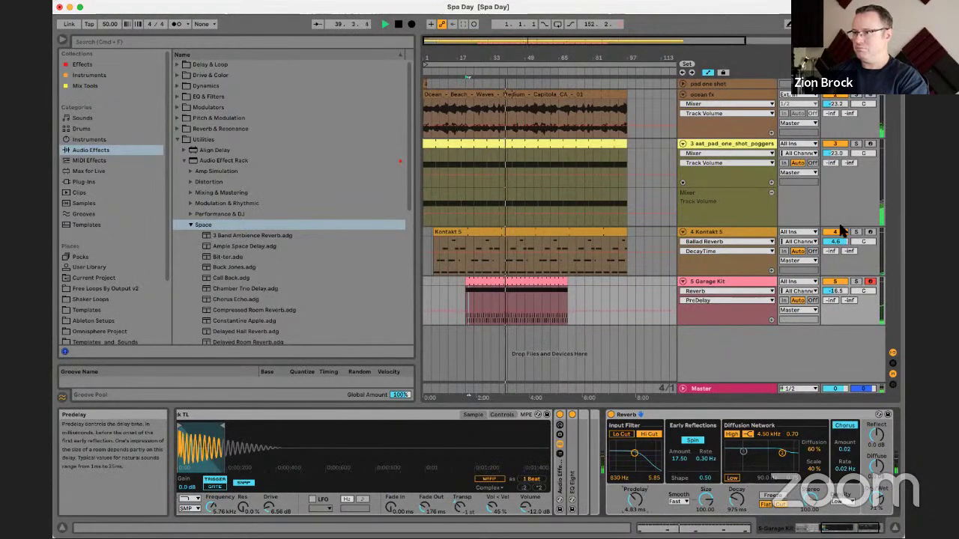
# Step: Raise the aat_pad_one_shot_poggers track volume to -19.3 dB and hide the automation lanes in the arrangement
pyautogui.moveTo(836, 155); pyautogui.dragTo(836, 150)
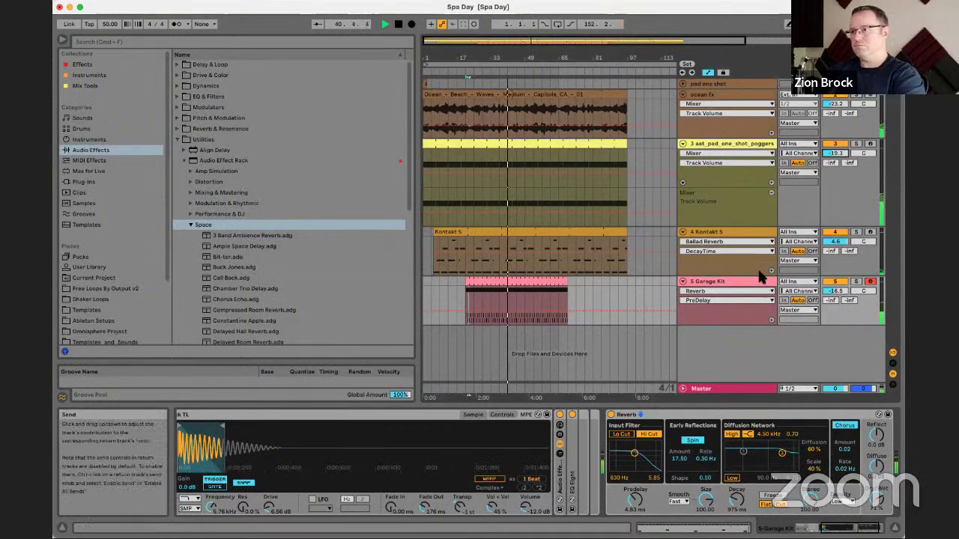
pyautogui.click(733, 281)
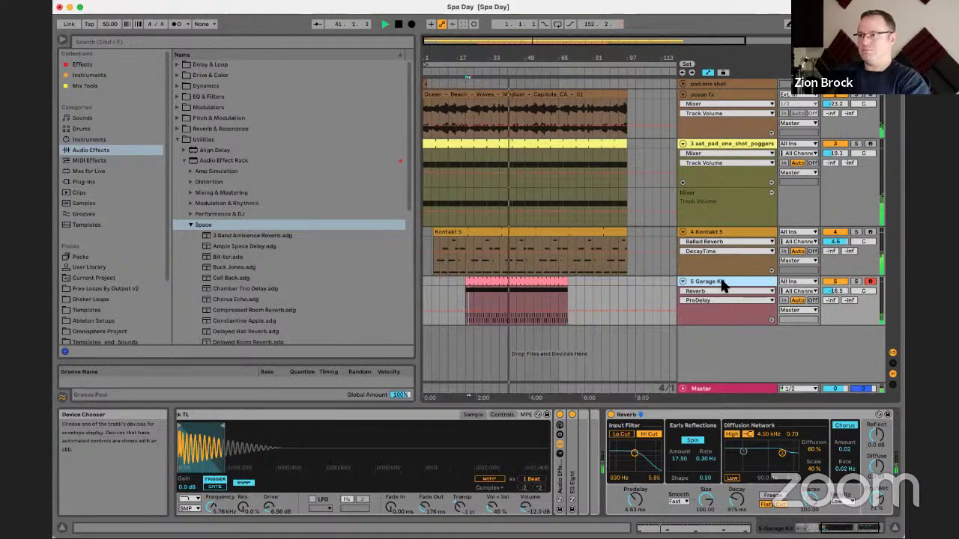
pyautogui.press('a')
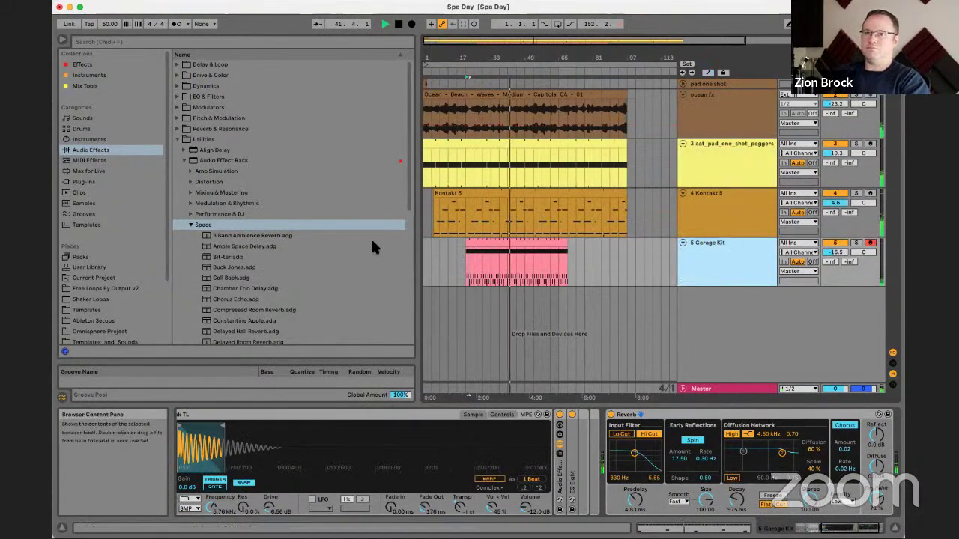
# Step: Search the Instruments collection for "bass" and expand the Bass presets under Sampler
pyautogui.click(177, 139)
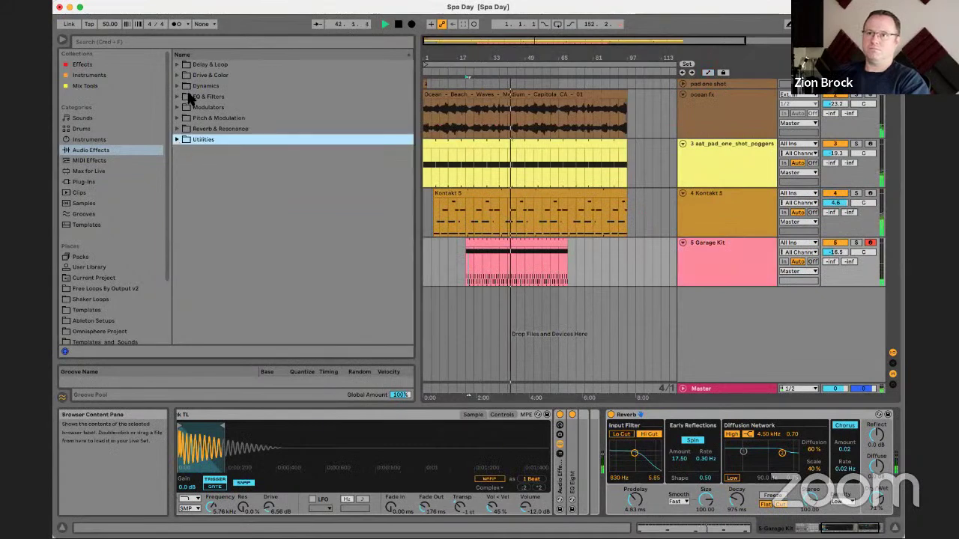
pyautogui.click(128, 74)
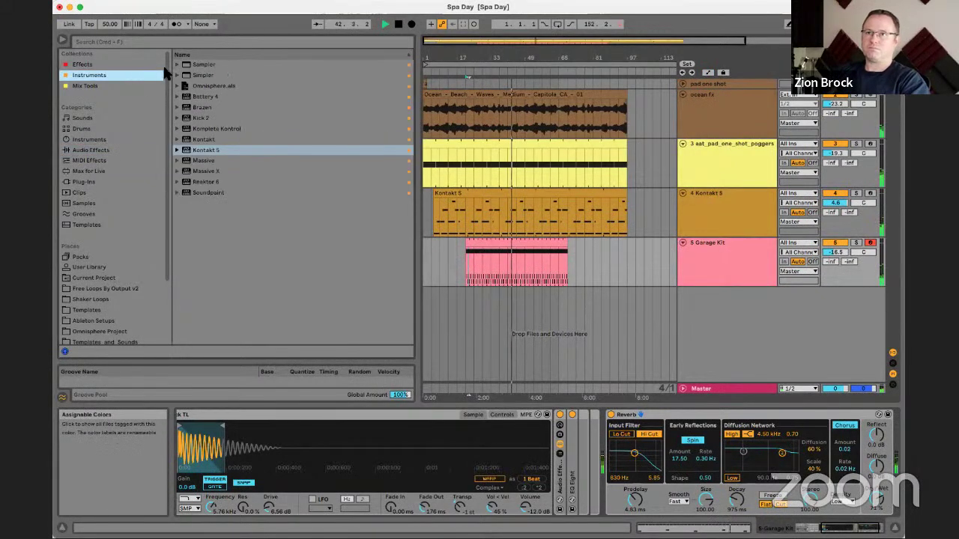
pyautogui.click(199, 35)
pyautogui.write('bass')
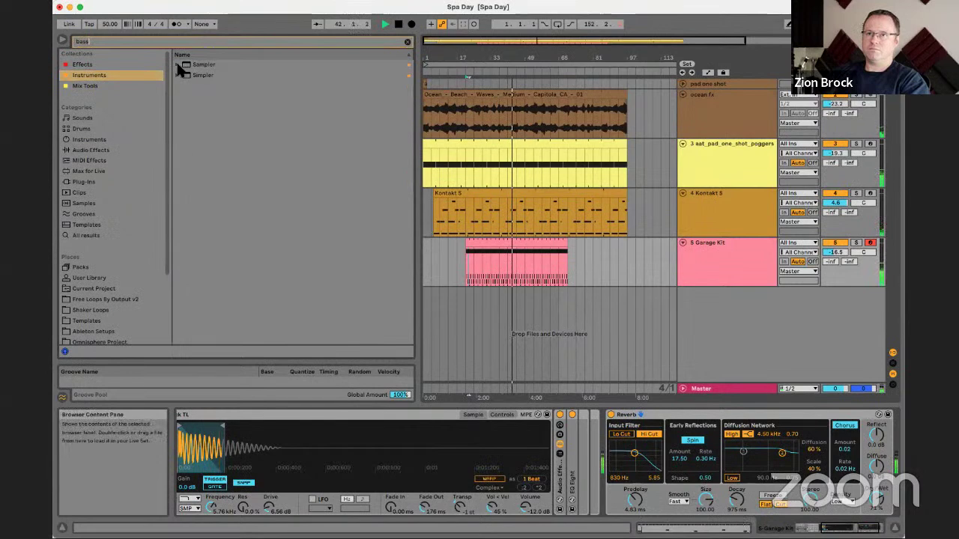
pyautogui.click(178, 65)
pyautogui.click(182, 74)
# Step: Audition the Sampler bass presets from Acid Meltdown Bass through Saw Filtered Bass
pyautogui.press('Down')
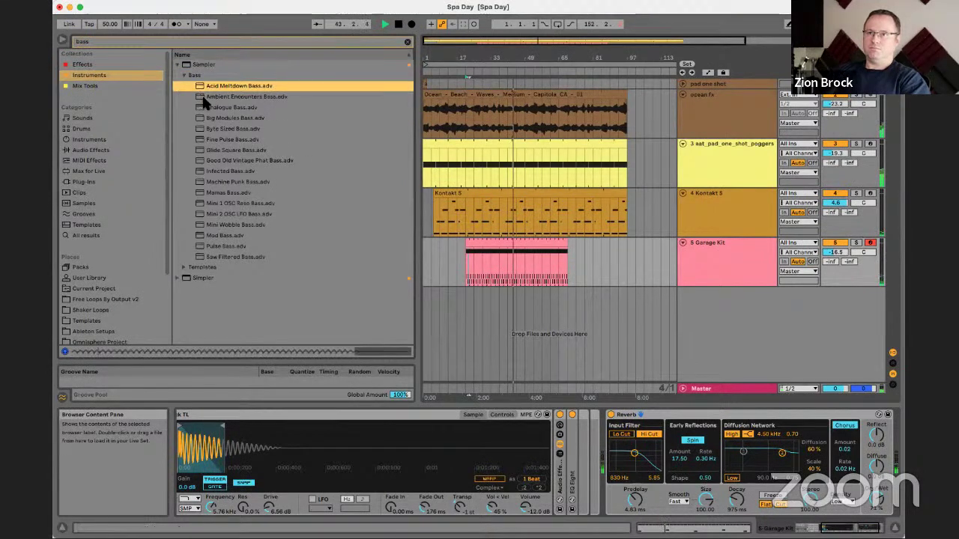
pyautogui.press('Down')
pyautogui.press('Down')
pyautogui.press('Down')
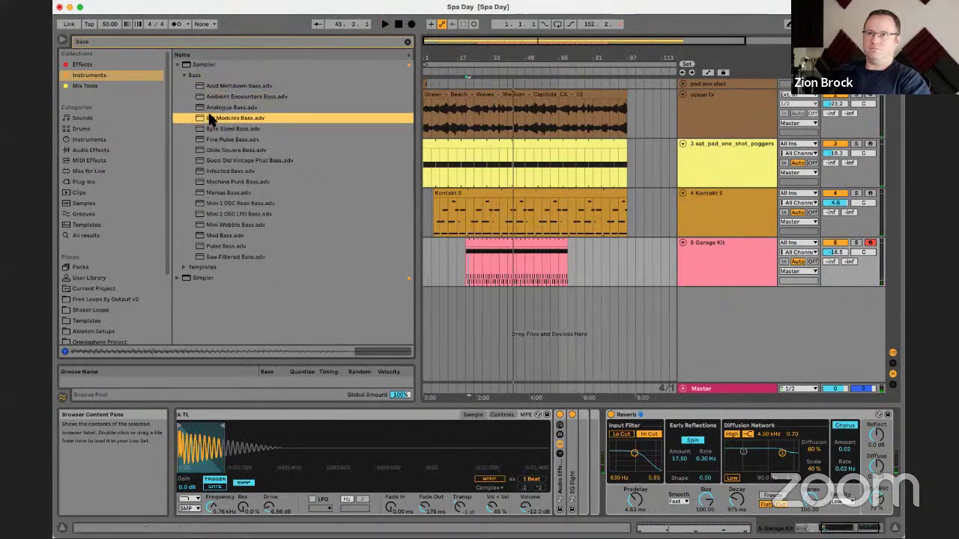
pyautogui.press('Down')
pyautogui.press('Down')
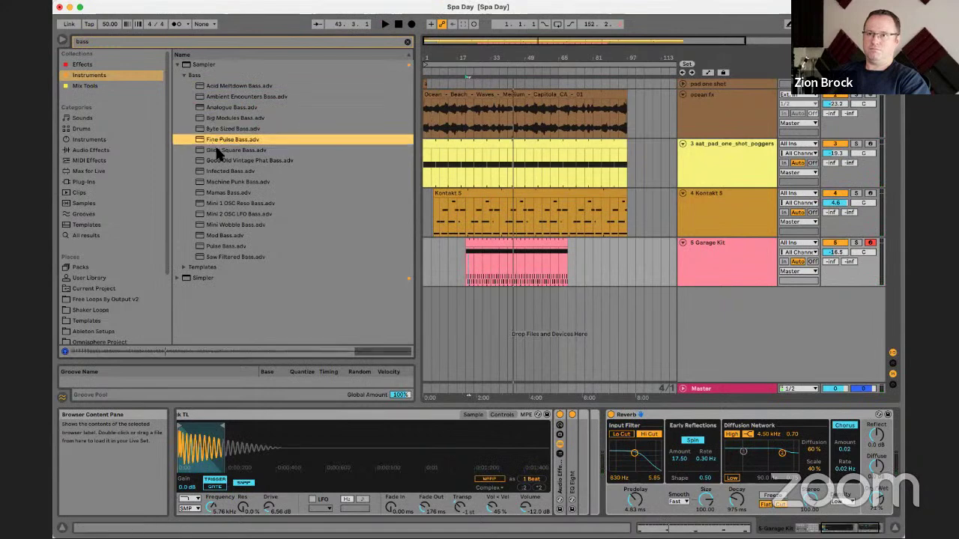
pyautogui.press('Down')
pyautogui.press('Down')
pyautogui.press('Down')
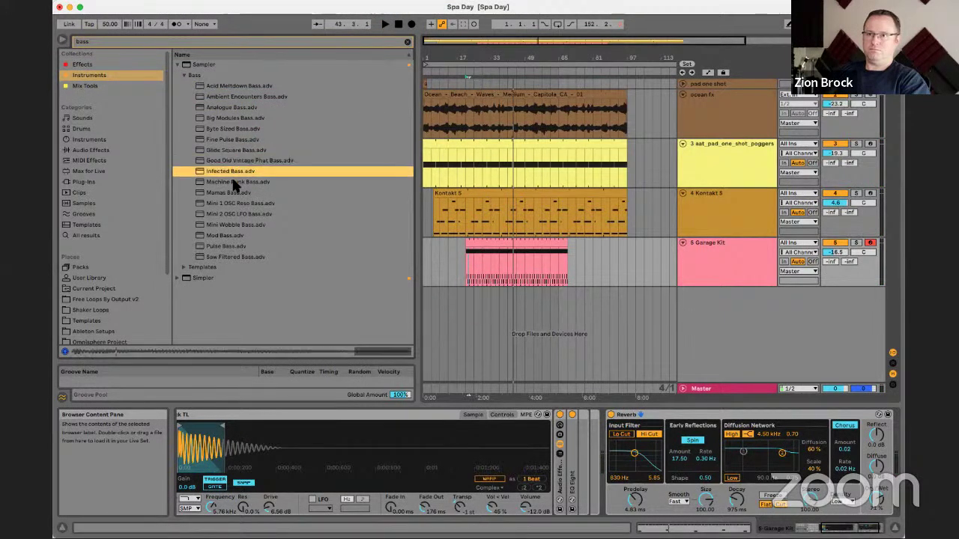
pyautogui.press('Down')
pyautogui.press('Down')
pyautogui.press('Down')
pyautogui.press('Down')
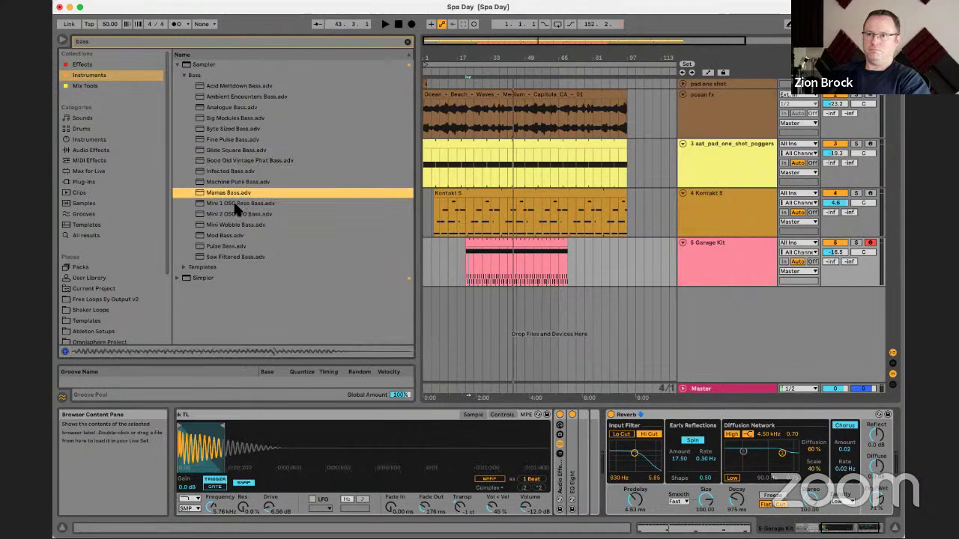
pyautogui.click(241, 224)
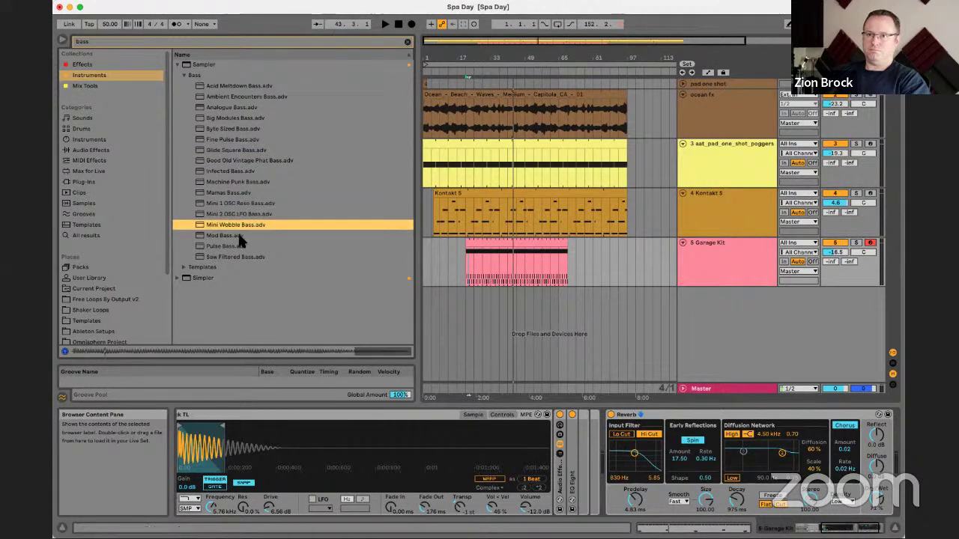
pyautogui.click(242, 236)
pyautogui.click(239, 248)
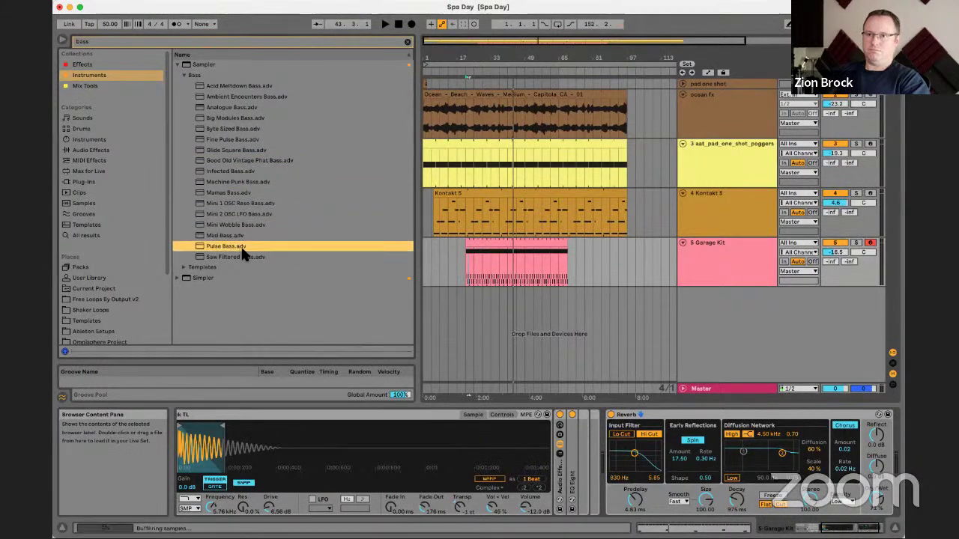
pyautogui.click(241, 257)
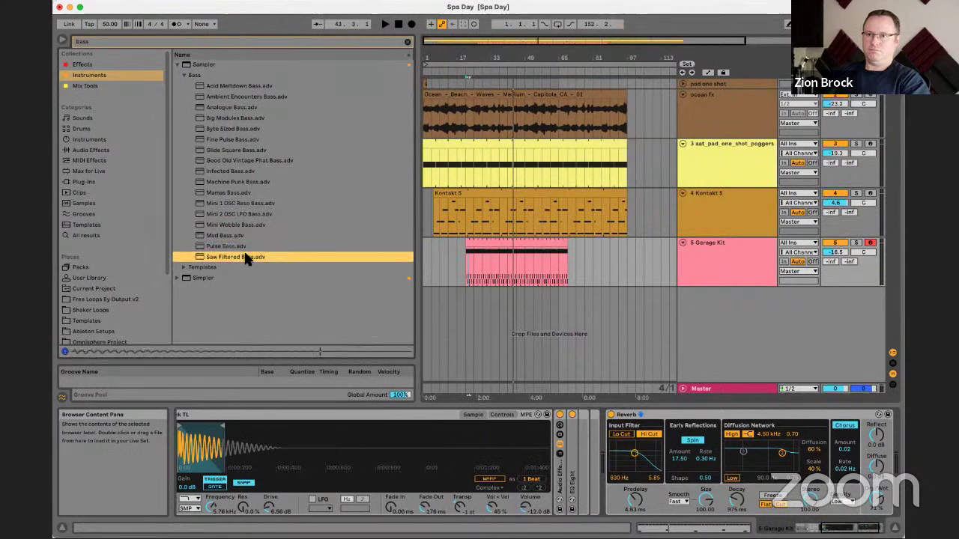
# Step: Audition the Mono Bass with Glide and Vintage Bass Filter Sweep templates of Sampler
pyautogui.click(185, 268)
pyautogui.click(208, 97)
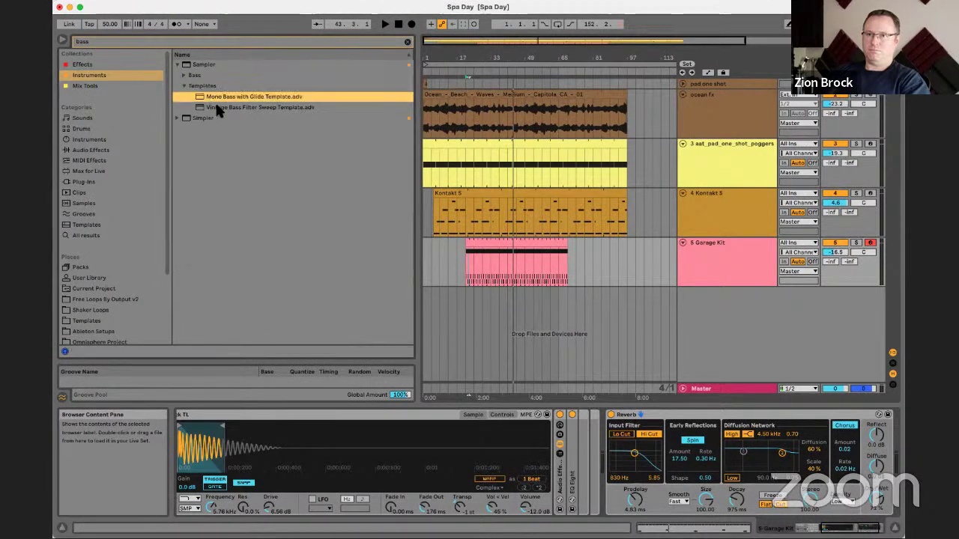
pyautogui.click(215, 107)
# Step: Preview the first Simpler bass presets and load B Seven Bass onto a new track below Garage Kit
pyautogui.click(178, 119)
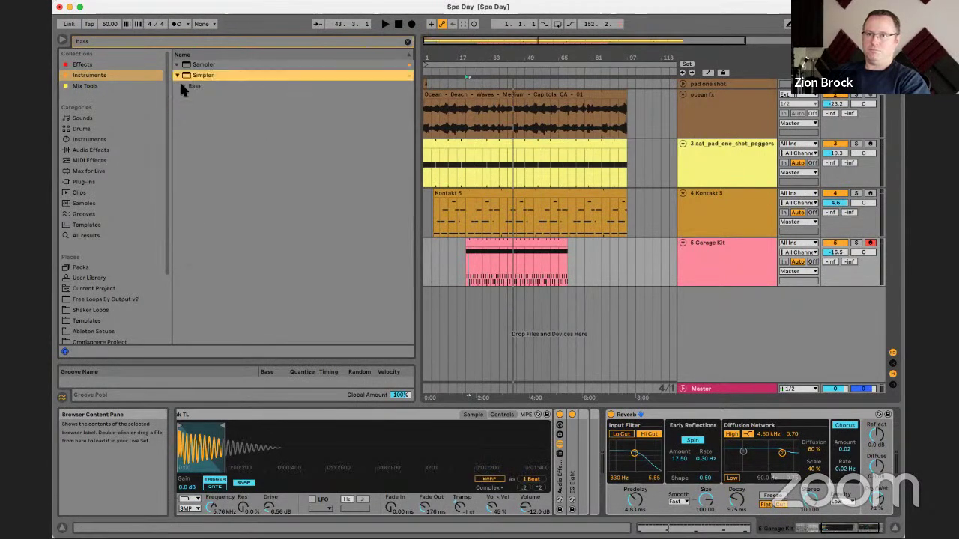
pyautogui.click(183, 86)
pyautogui.click(208, 97)
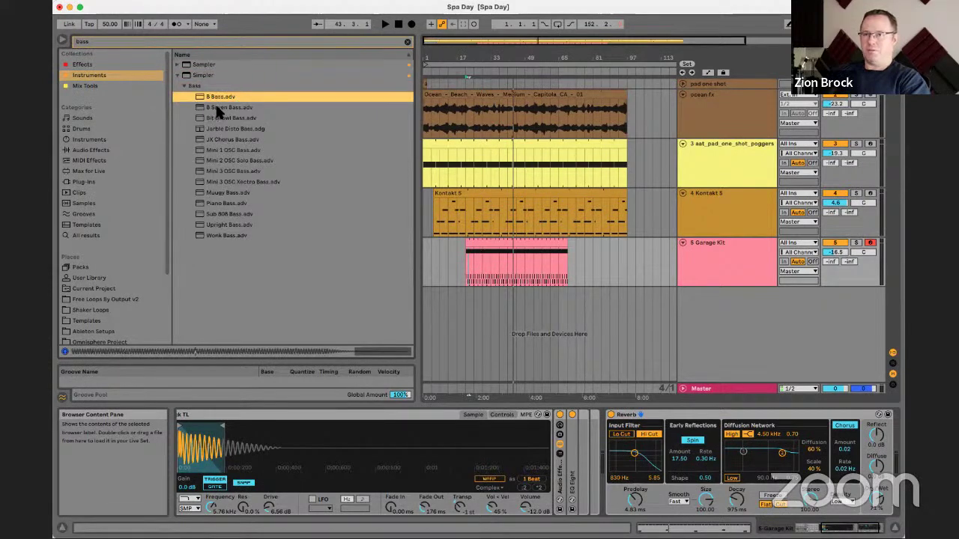
pyautogui.click(217, 108)
pyautogui.click(219, 118)
pyautogui.click(222, 107)
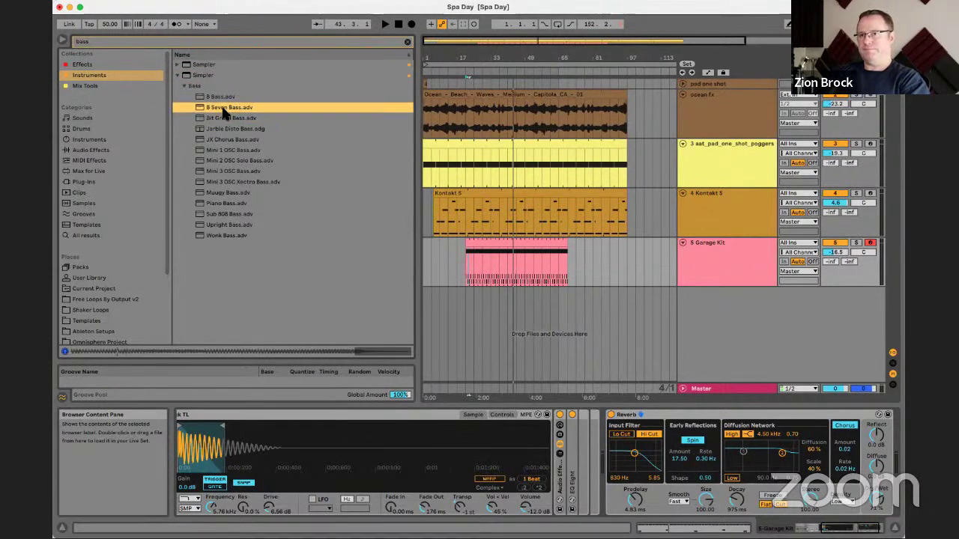
pyautogui.moveTo(550, 350); pyautogui.dragTo(552, 346)
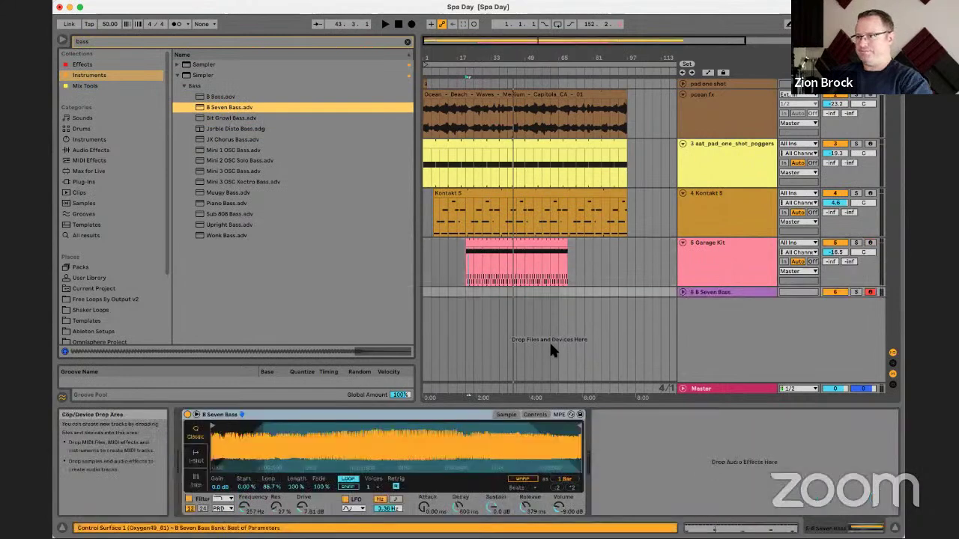
# Step: Unfold the B Seven Bass track, lower its volume to -7.8 dB and try the sound against the arrangement playback
pyautogui.click(683, 293)
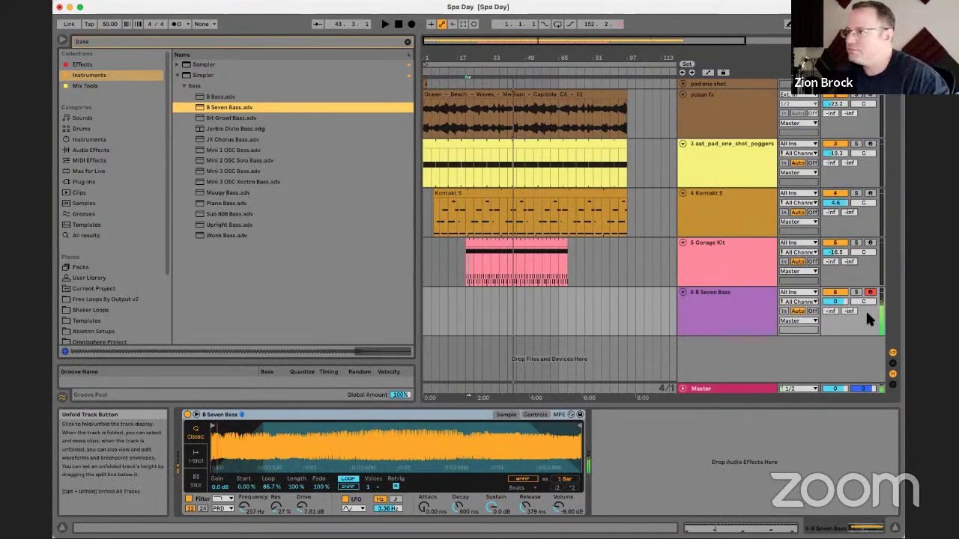
pyautogui.moveTo(842, 302); pyautogui.dragTo(842, 322)
pyautogui.press('space')
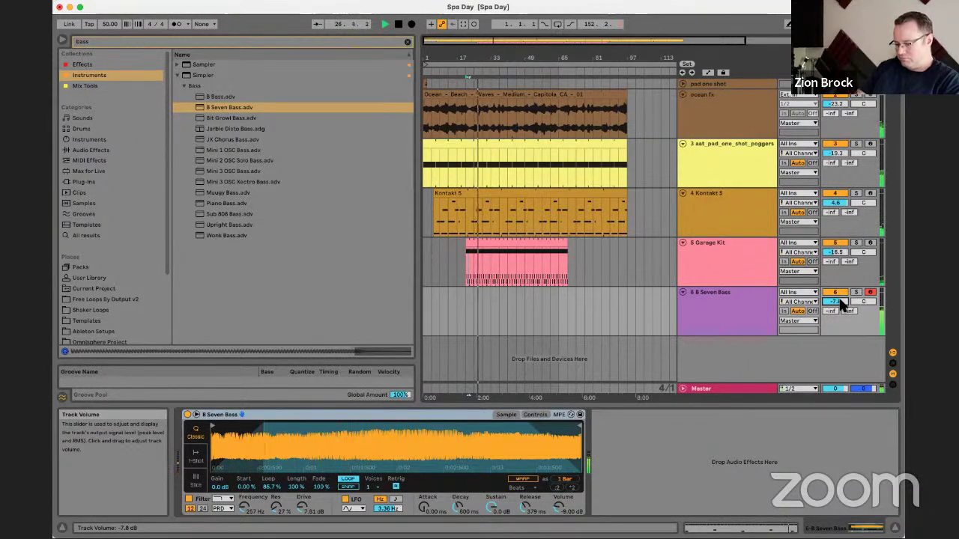
pyautogui.press('space')
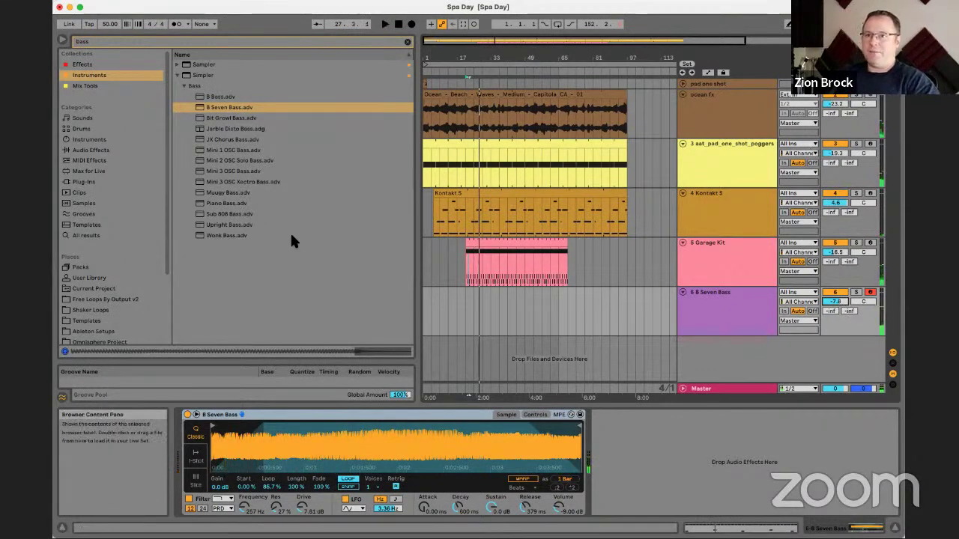
# Step: Preview Wonk Bass, Upright Bass and Sub 808 Bass, and replace the new track's instrument with Sub 808 Bass
pyautogui.click(234, 236)
pyautogui.click(235, 226)
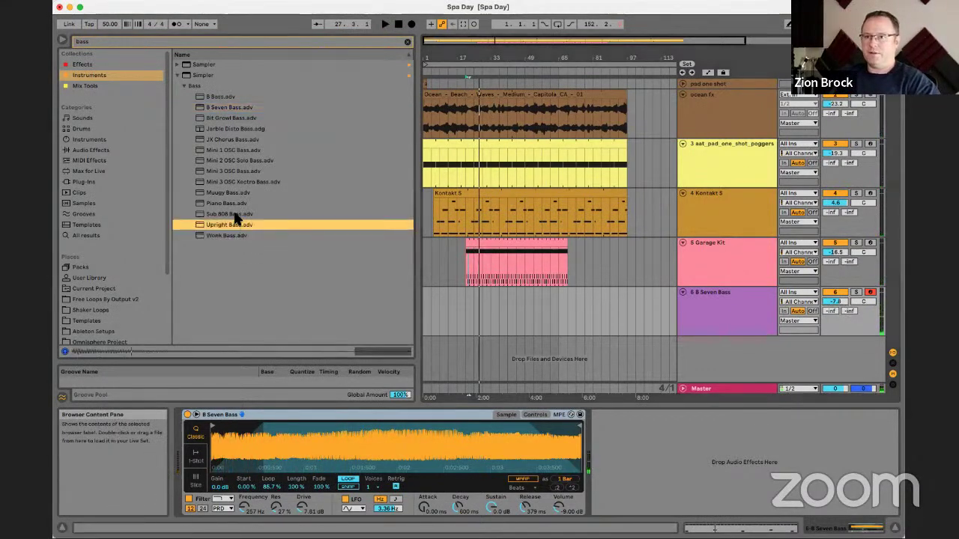
pyautogui.click(233, 213)
pyautogui.doubleClick(233, 215)
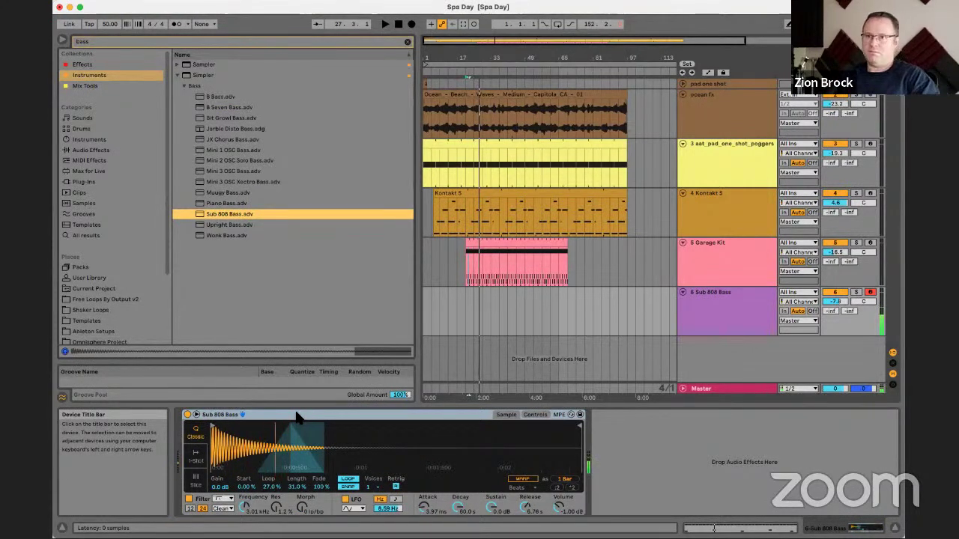
# Step: Preview the Simpler bass presets from Piano Bass up to Mini 1 OSC Bass, and replace the track's instrument with JX Chorus Bass
pyautogui.click(240, 205)
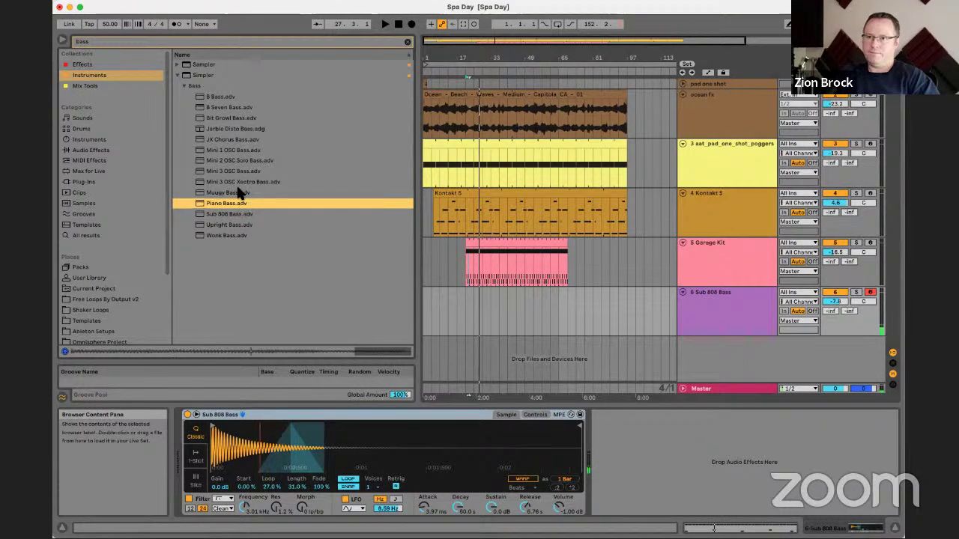
pyautogui.click(240, 193)
pyautogui.click(239, 181)
pyautogui.click(233, 171)
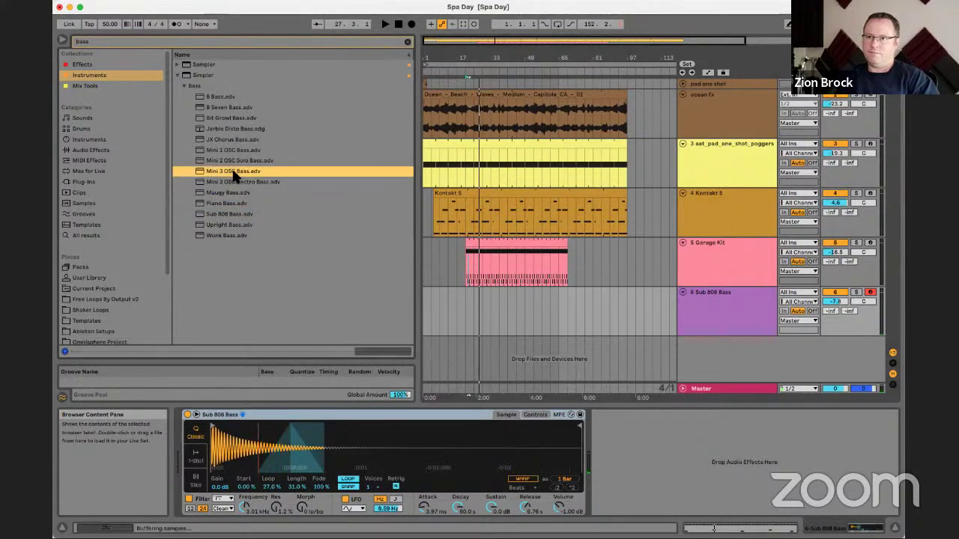
pyautogui.click(229, 161)
pyautogui.click(224, 150)
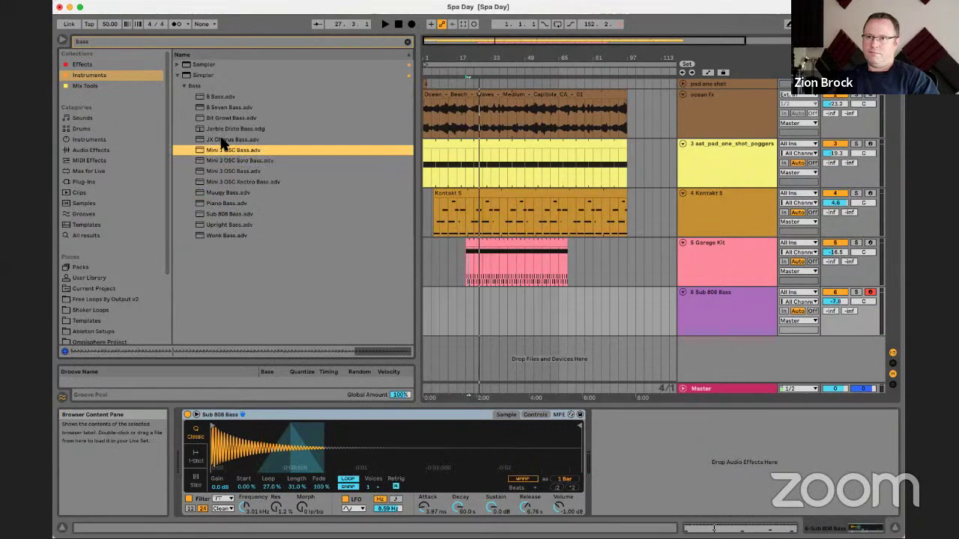
pyautogui.click(222, 140)
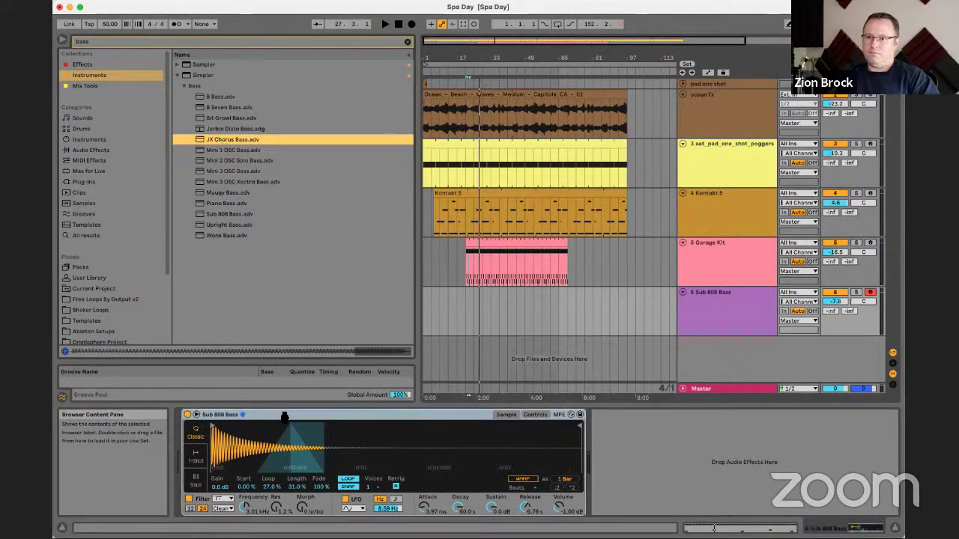
pyautogui.press('Return')
pyautogui.press('space')
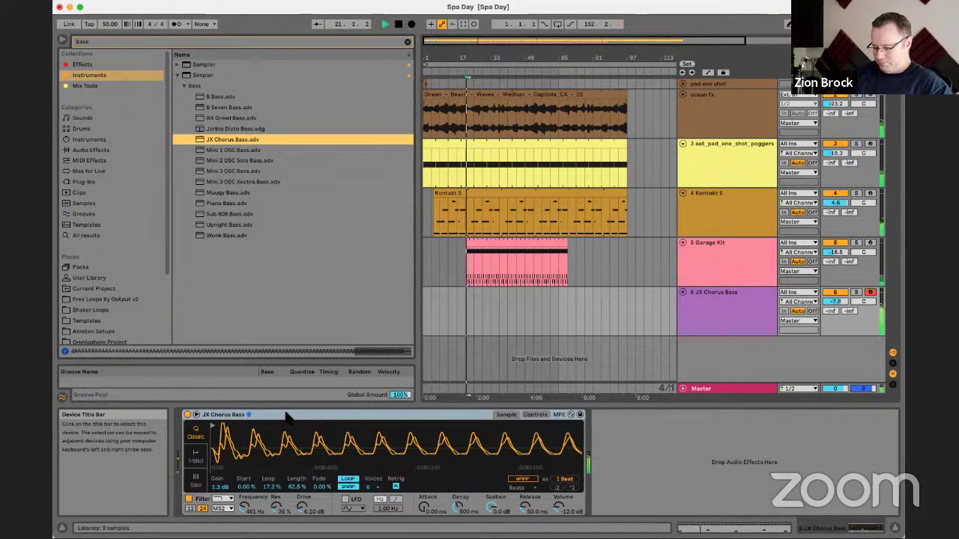
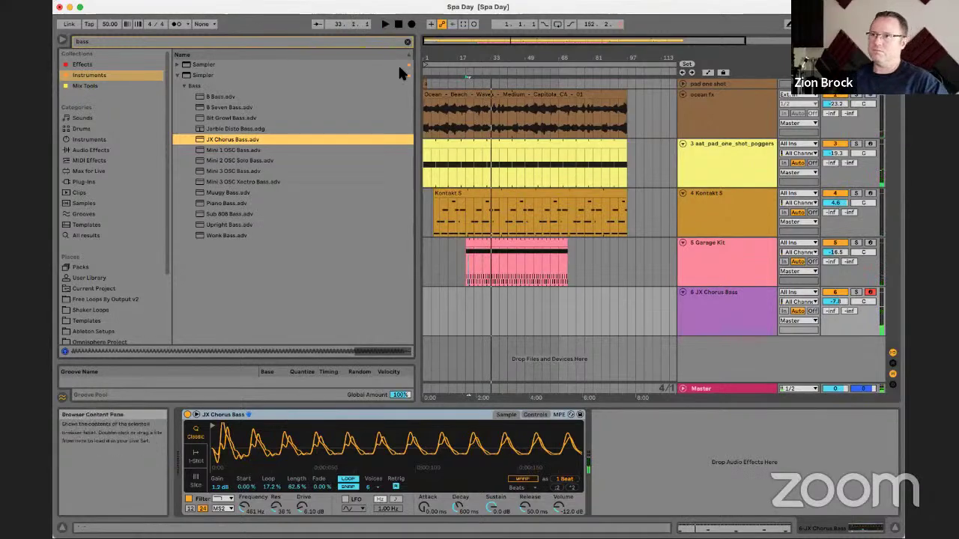
# Step: Capture the just-played bass line as a MIDI clip on the JX Chorus Bass track and trim it to bars 21 to 25
pyautogui.click(464, 25)
pyautogui.press('space')
pyautogui.click(483, 296)
pyautogui.moveTo(481, 293); pyautogui.dragTo(474, 294)
pyautogui.press('space')
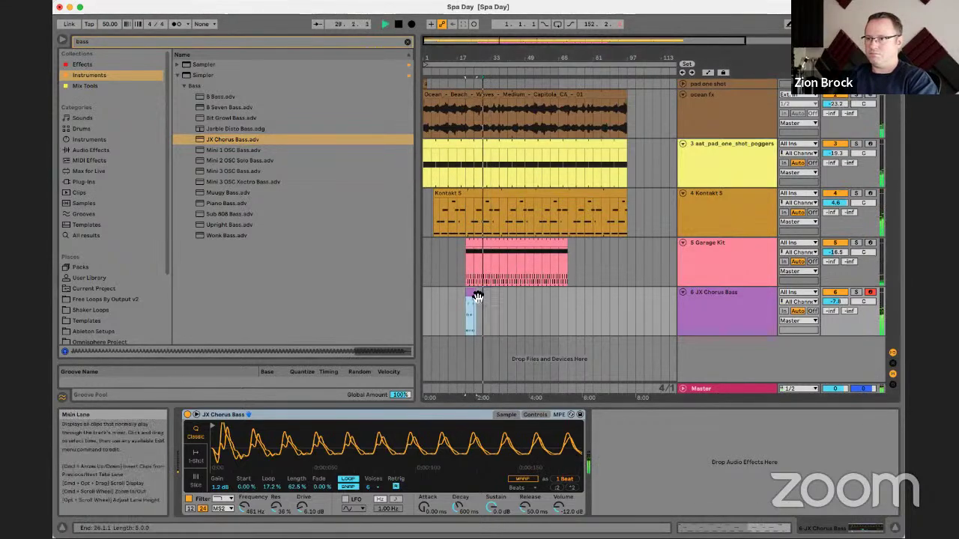
pyautogui.press('z')
pyautogui.moveTo(551, 298); pyautogui.dragTo(535, 293)
pyautogui.press('space')
# Step: Open the bass clip's notes and delete the stray A1 note at the start
pyautogui.doubleClick(523, 292)
pyautogui.press('super+a')
pyautogui.press('space')
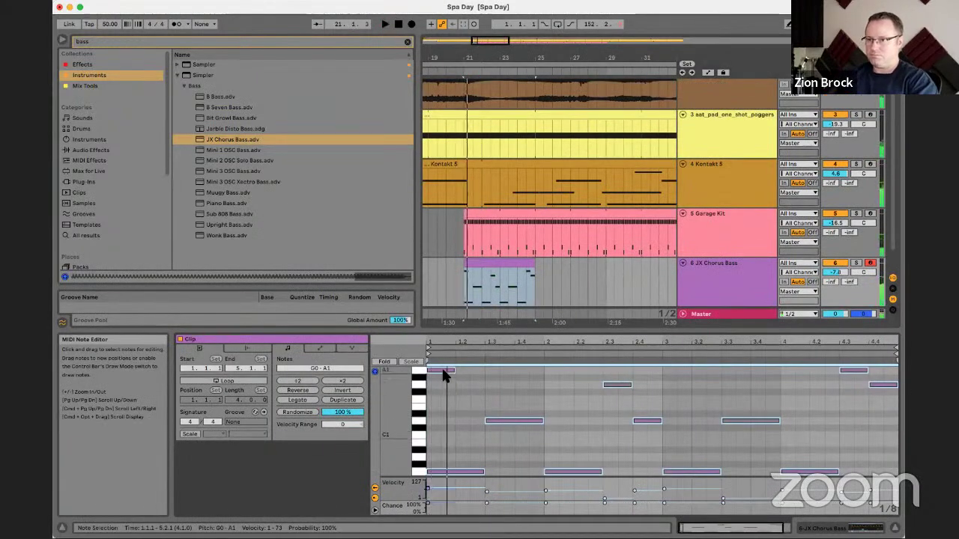
pyautogui.click(441, 368)
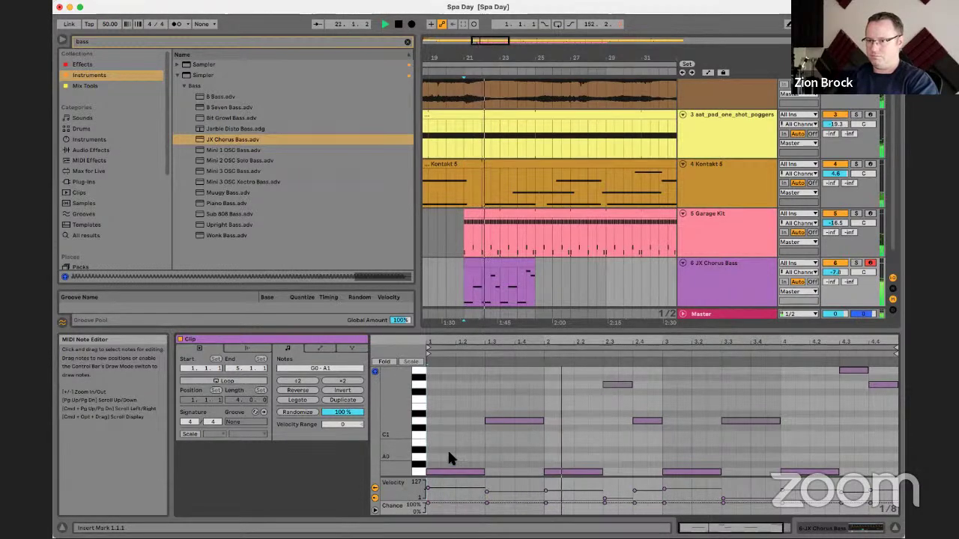
# Step: Lengthen all notes in the bass clip slightly and set their velocity to 45
pyautogui.press('super+a')
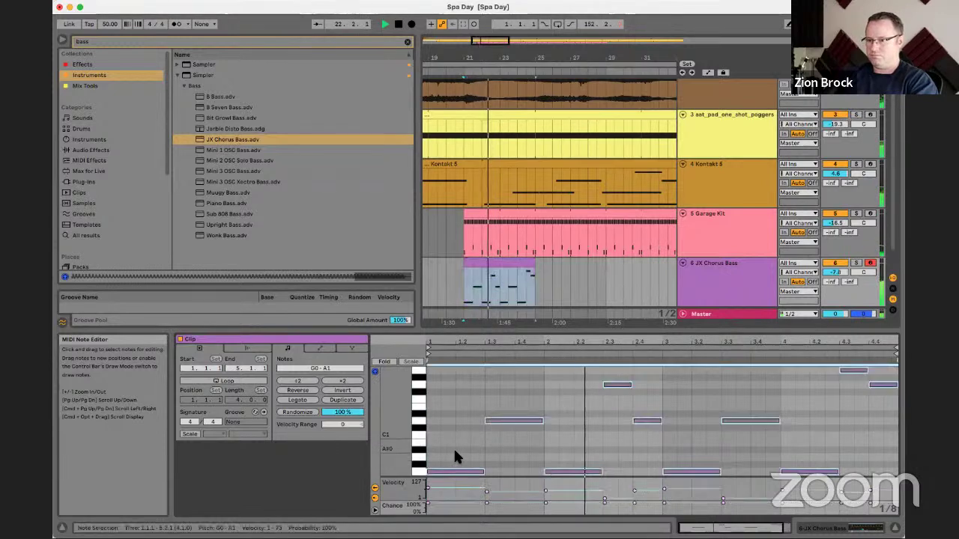
pyautogui.moveTo(482, 473); pyautogui.dragTo(485, 472)
pyautogui.click(494, 465)
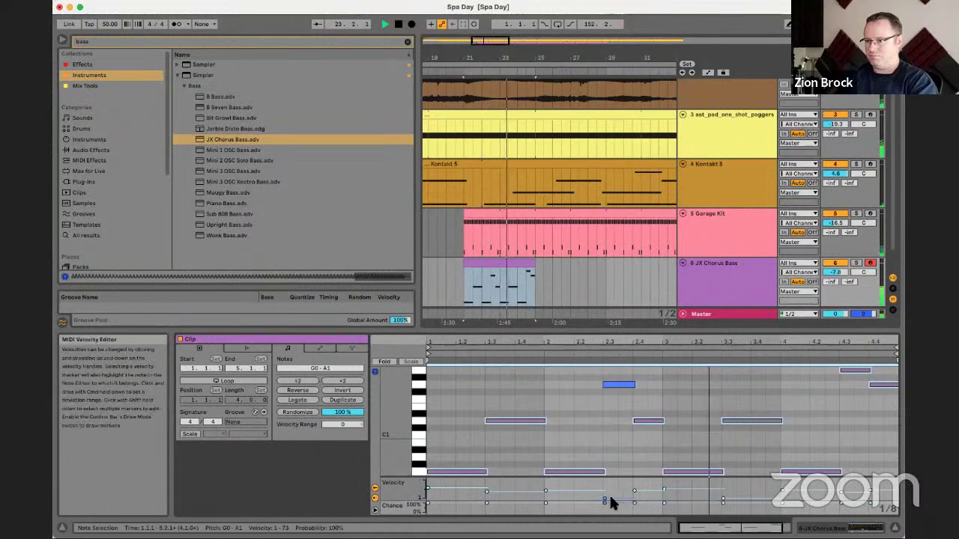
pyautogui.moveTo(604, 499); pyautogui.dragTo(604, 492)
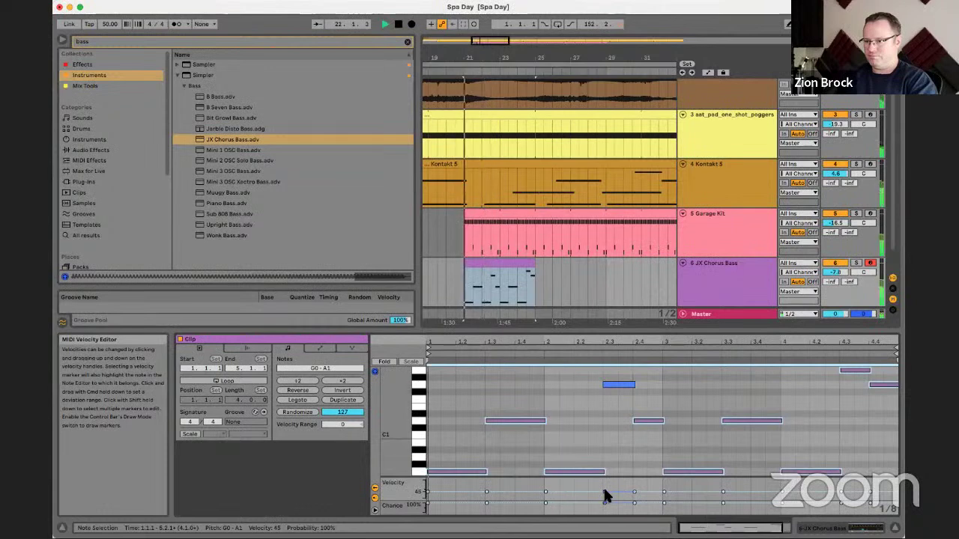
pyautogui.click(608, 392)
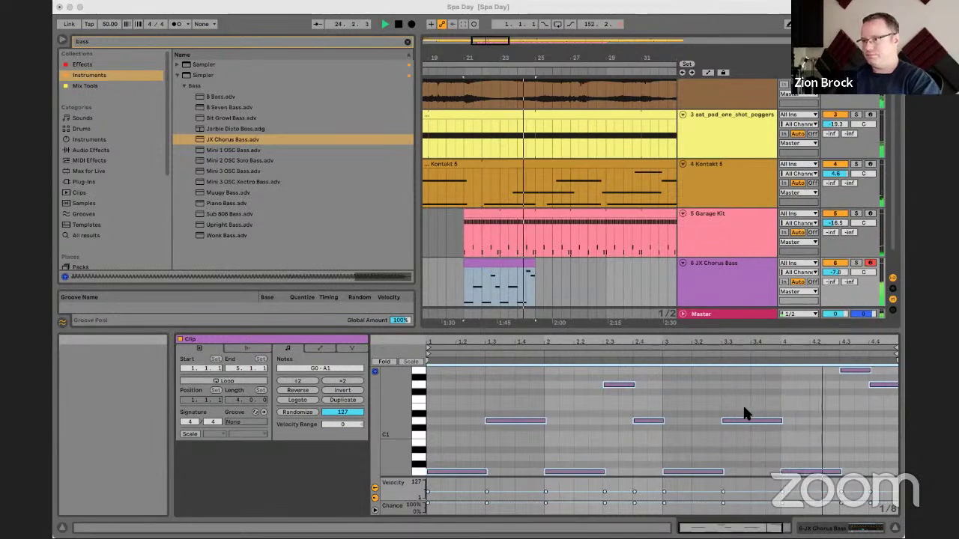
# Step: Add an Auto Filter to the JX Chorus Bass track and set it to high-pass at 54.7 Hz with 15% resonance
pyautogui.moveTo(696, 332); pyautogui.dragTo(708, 480)
pyautogui.click(724, 325)
pyautogui.press('space')
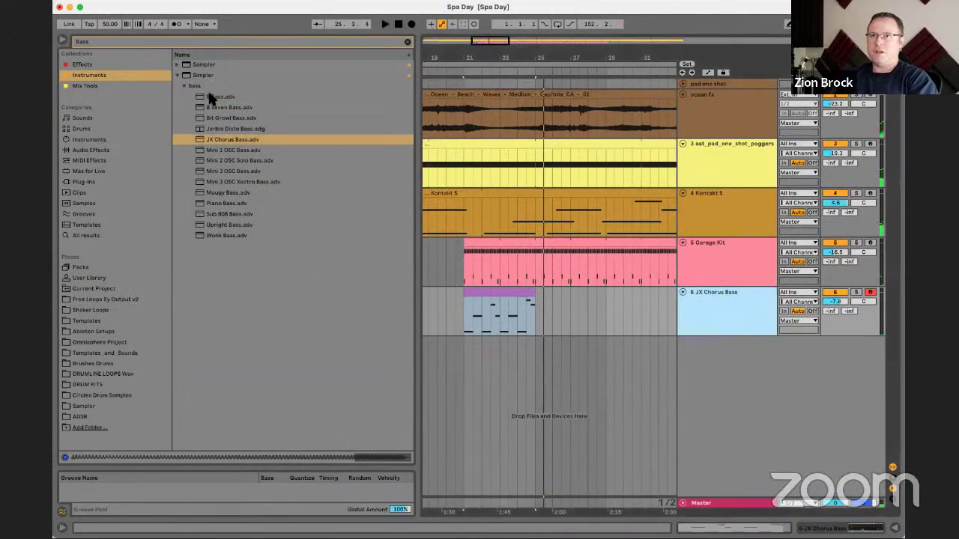
pyautogui.click(405, 43)
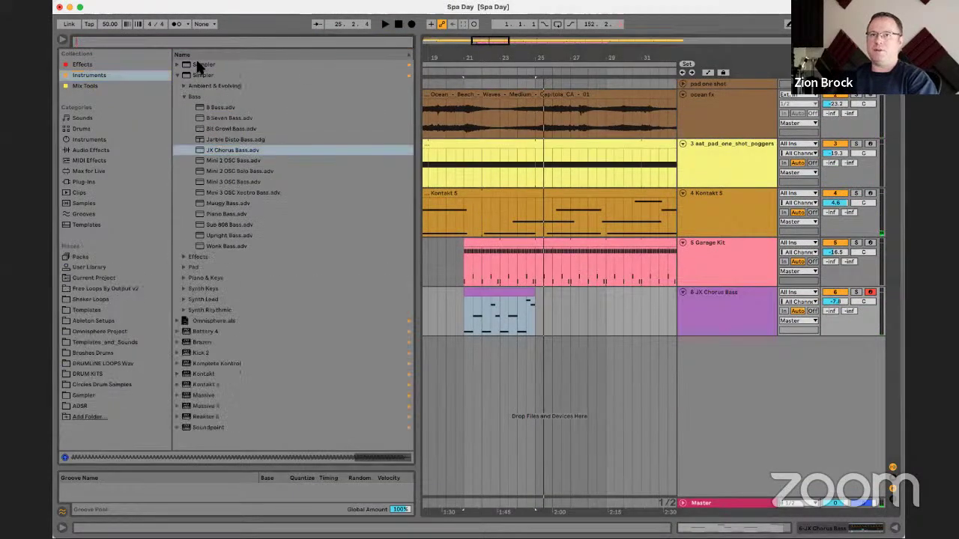
pyautogui.click(83, 64)
pyautogui.moveTo(193, 74); pyautogui.dragTo(451, 321)
pyautogui.press('space')
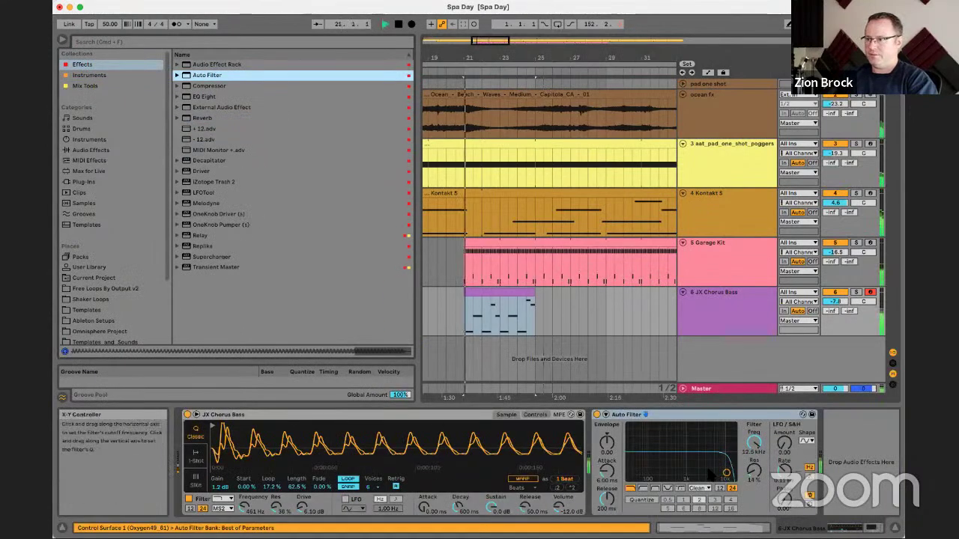
pyautogui.click(643, 488)
pyautogui.moveTo(726, 473); pyautogui.dragTo(641, 473)
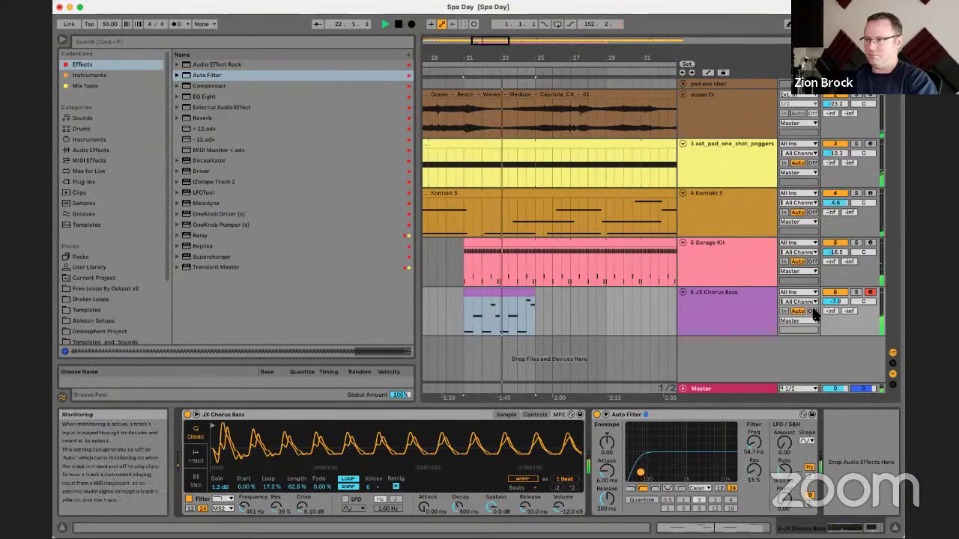
# Step: Set the JX Chorus Bass track's volume to -6.1 dB and its track delay to -17 ms
pyautogui.moveTo(836, 303); pyautogui.dragTo(836, 298)
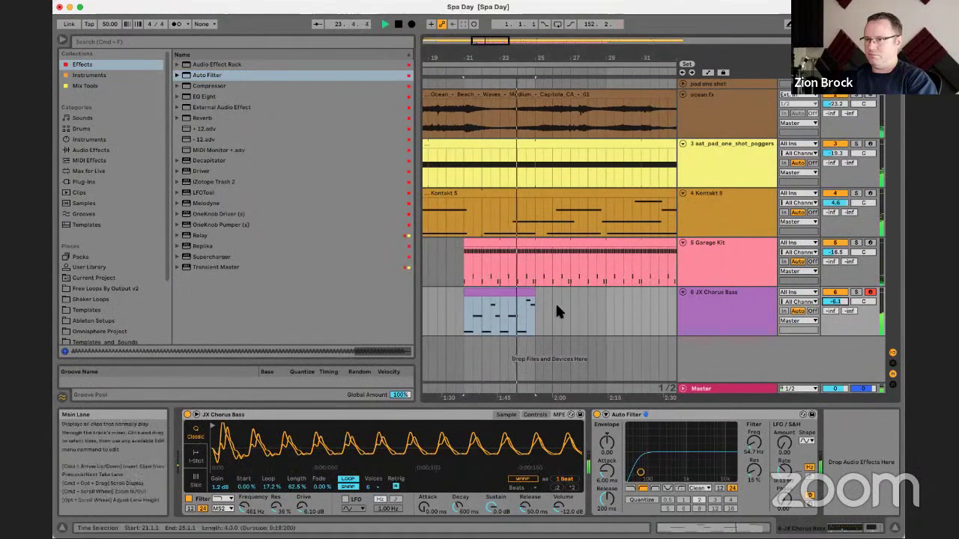
pyautogui.press('space')
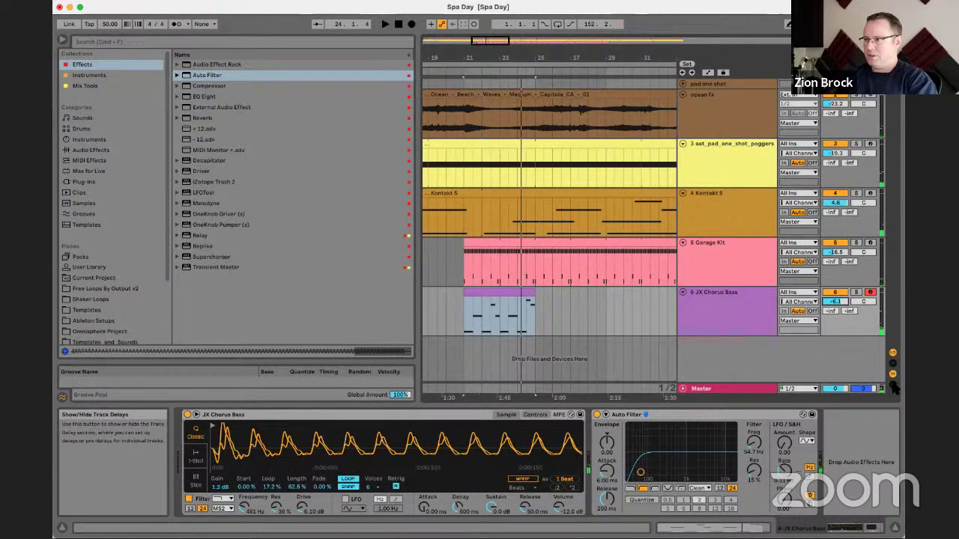
pyautogui.click(893, 369)
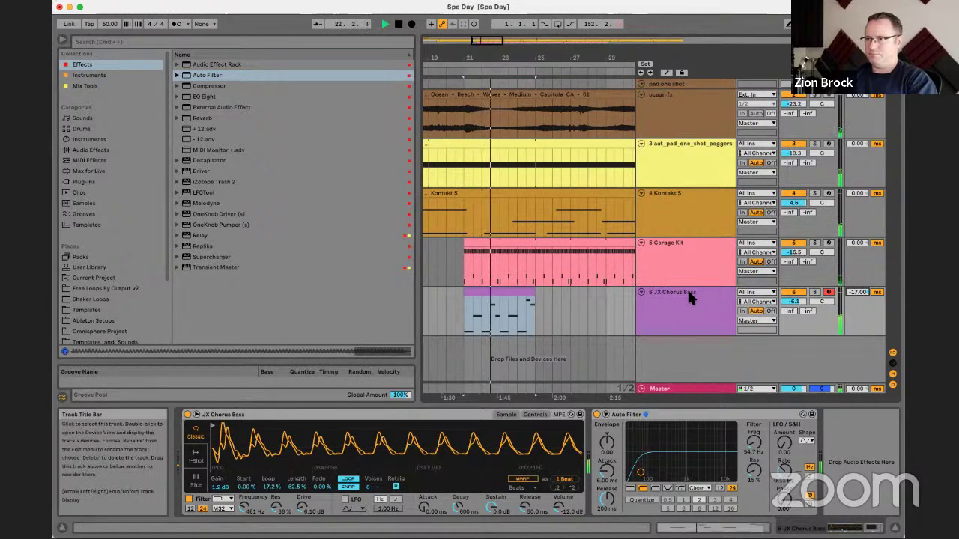
# Step: Duplicate the bass clip's four-bar pattern so the clip is eight bars long
pyautogui.doubleClick(529, 294)
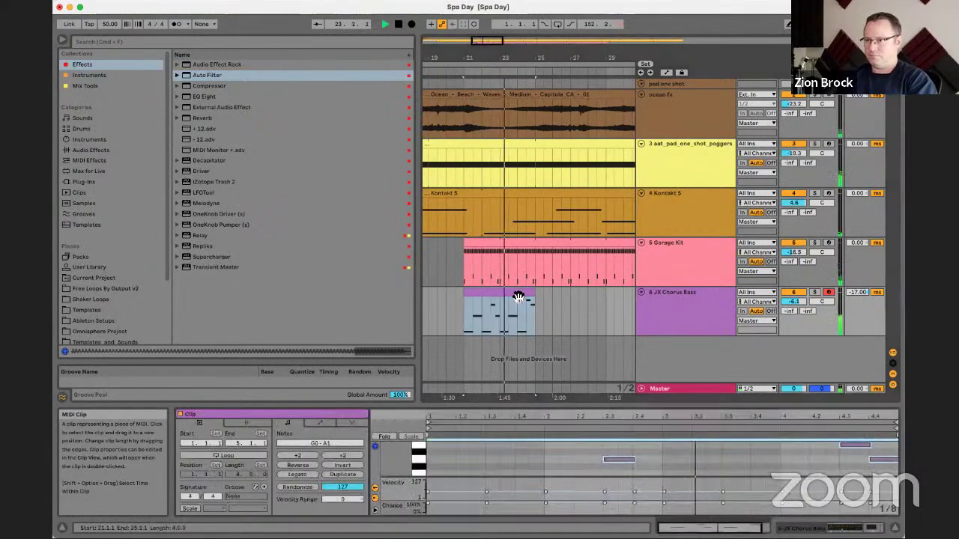
pyautogui.moveTo(653, 405); pyautogui.dragTo(632, 242)
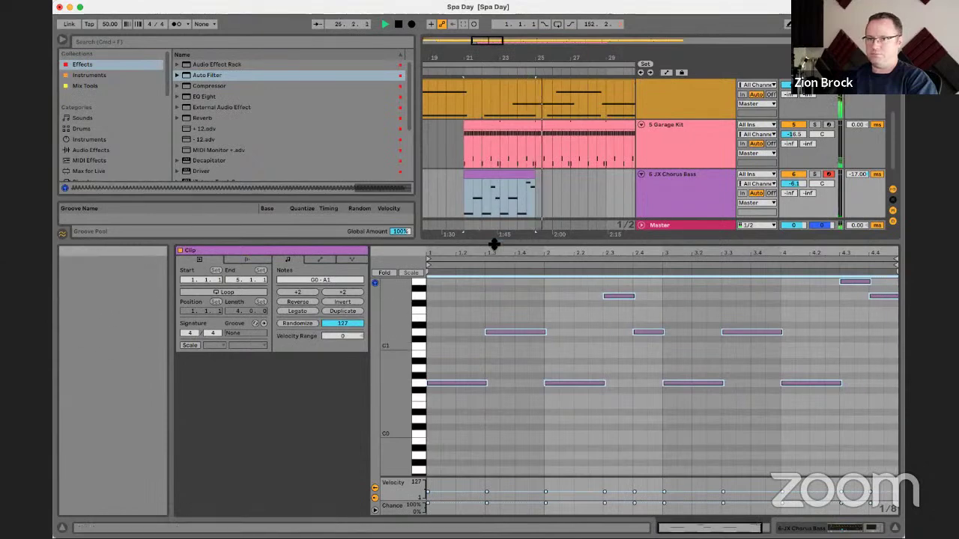
pyautogui.click(256, 292)
pyautogui.moveTo(548, 57); pyautogui.dragTo(541, 174)
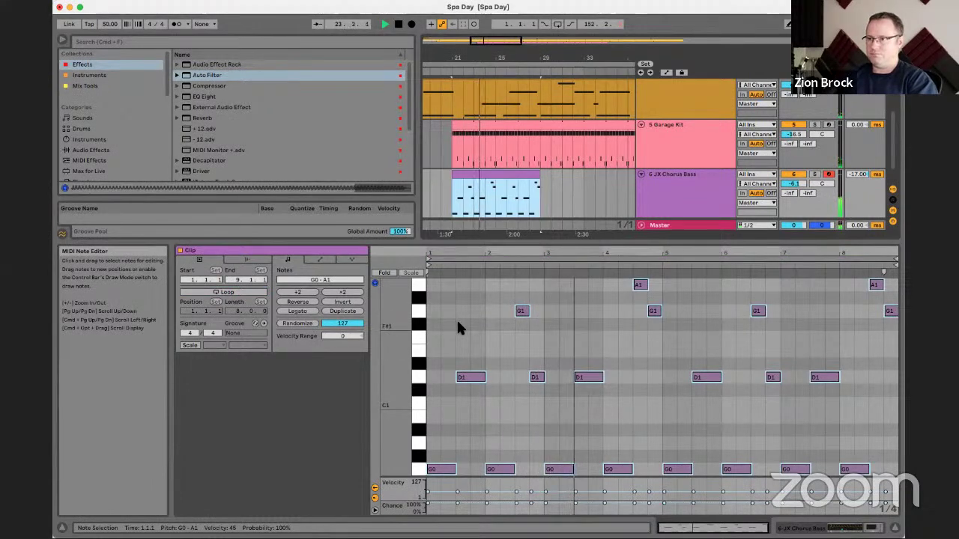
# Step: Delete the short G1 and D1 notes in the bass clip's second bar and copy the longer D1 note to 2.3
pyautogui.click(508, 309)
pyautogui.moveTo(507, 308); pyautogui.dragTo(542, 398)
pyautogui.press('Delete')
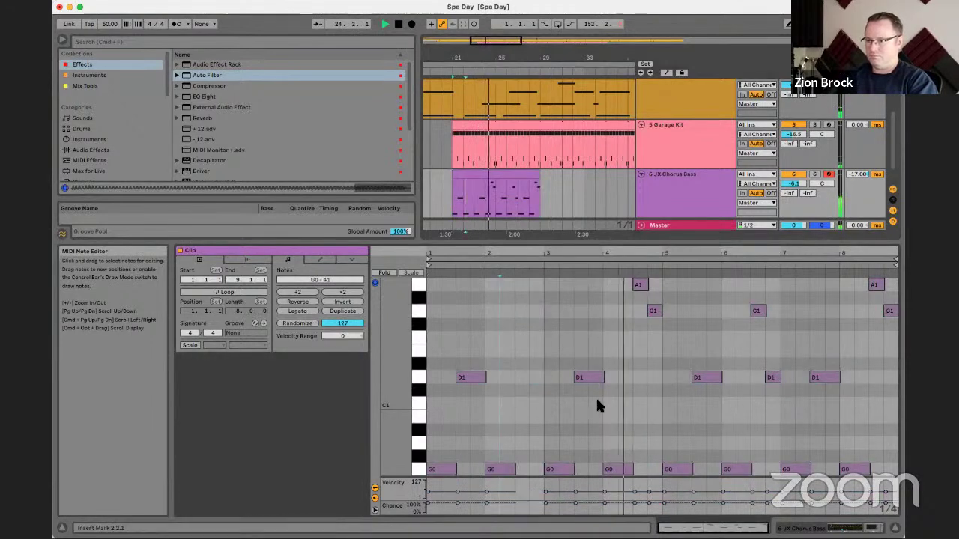
pyautogui.moveTo(587, 379); pyautogui.dragTo(530, 377)
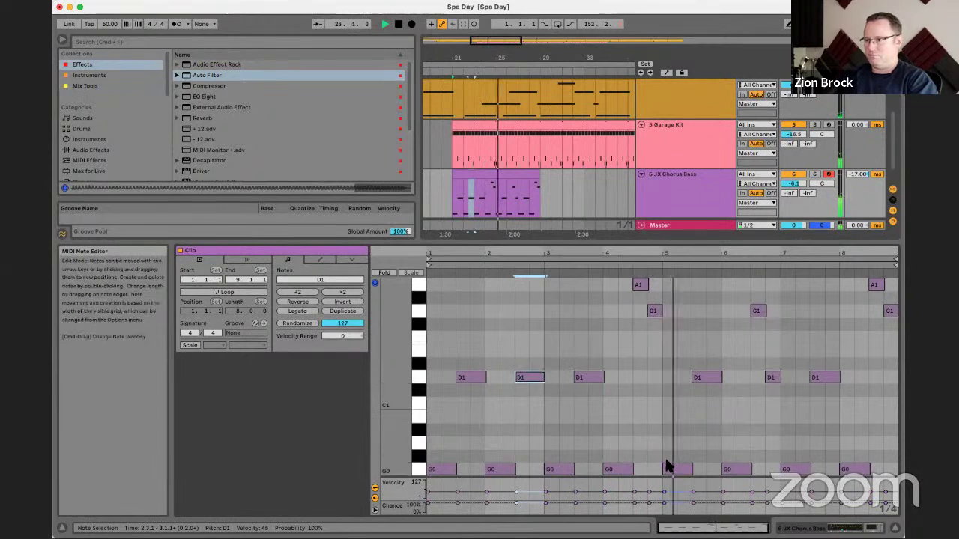
pyautogui.click(658, 311)
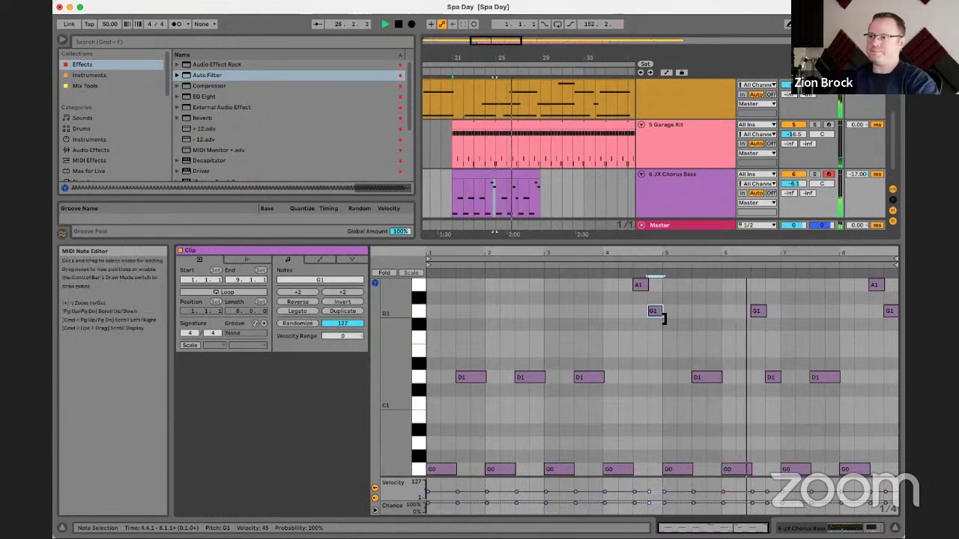
pyautogui.press('f')
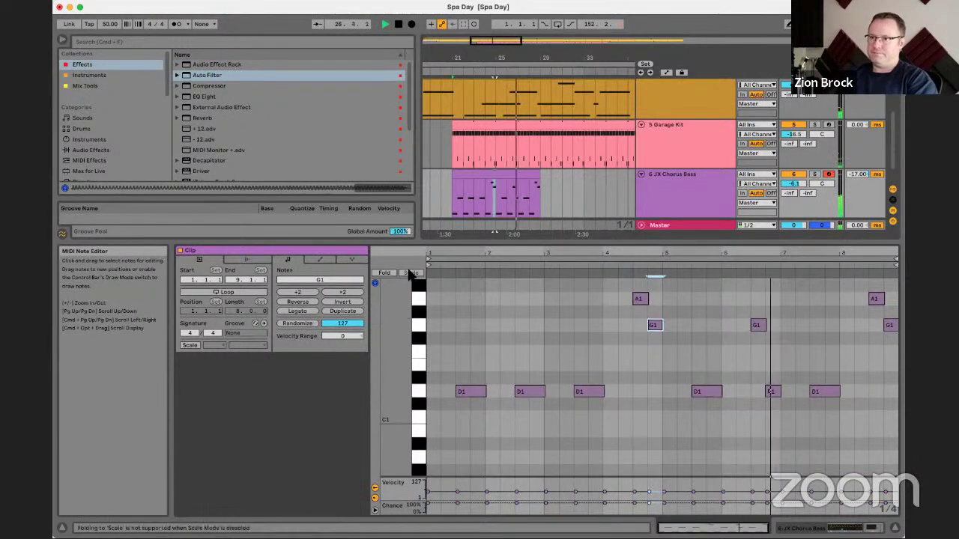
pyautogui.scroll(-3, 560, 319)
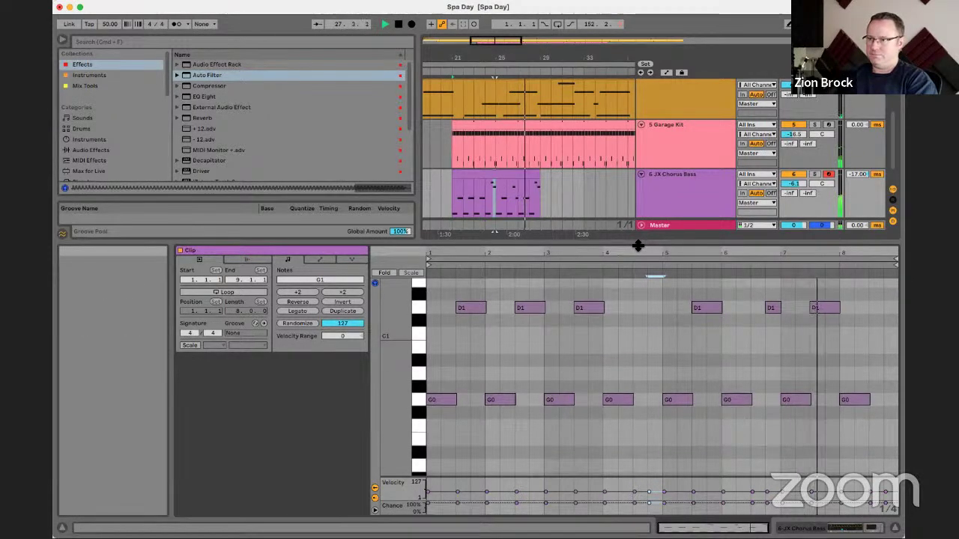
# Step: Raise the aat_pad_one_shot_poggers track's volume to -16.9 dB
pyautogui.moveTo(638, 255); pyautogui.dragTo(653, 382)
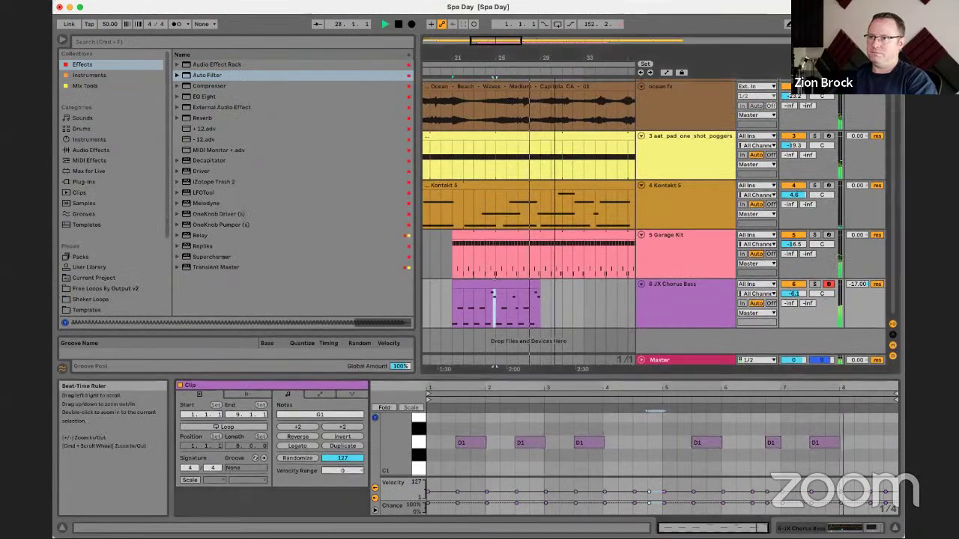
pyautogui.moveTo(557, 63); pyautogui.dragTo(556, 30)
pyautogui.moveTo(796, 145); pyautogui.dragTo(796, 136)
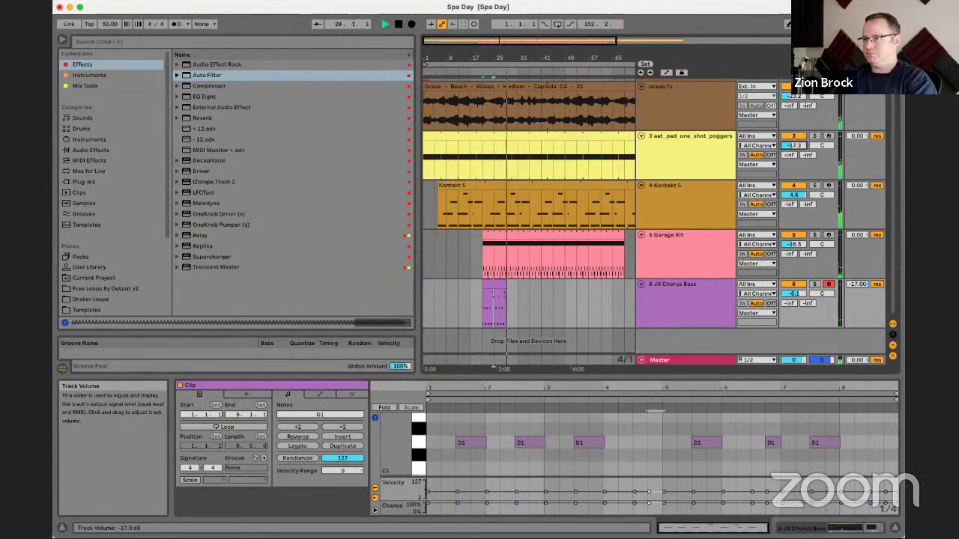
# Step: Raise the low-pass Auto Filter's cutoff on the aat_pad_one_shot_poggers track and set its resonance to 19%
pyautogui.click(721, 142)
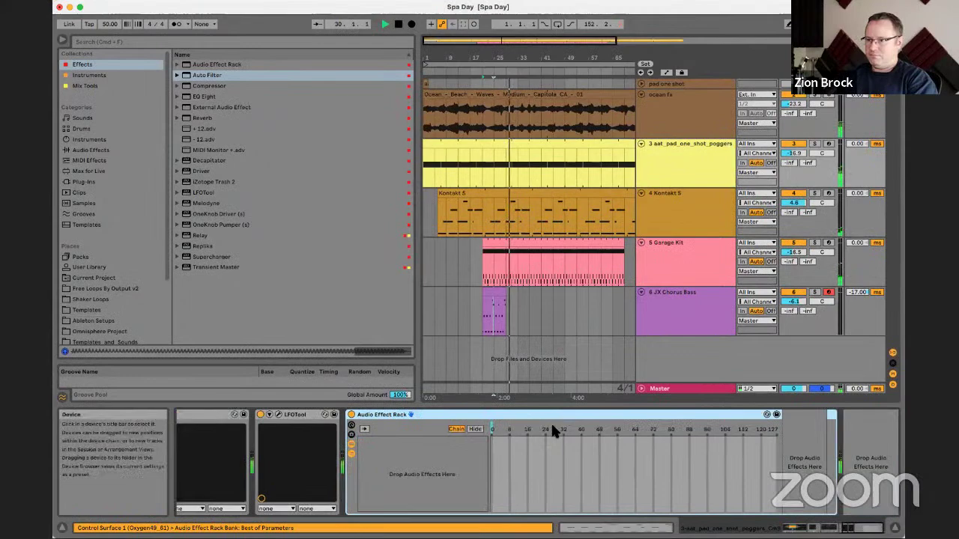
pyautogui.hscroll(-10, 528, 423)
pyautogui.hscroll(-8, 555, 425)
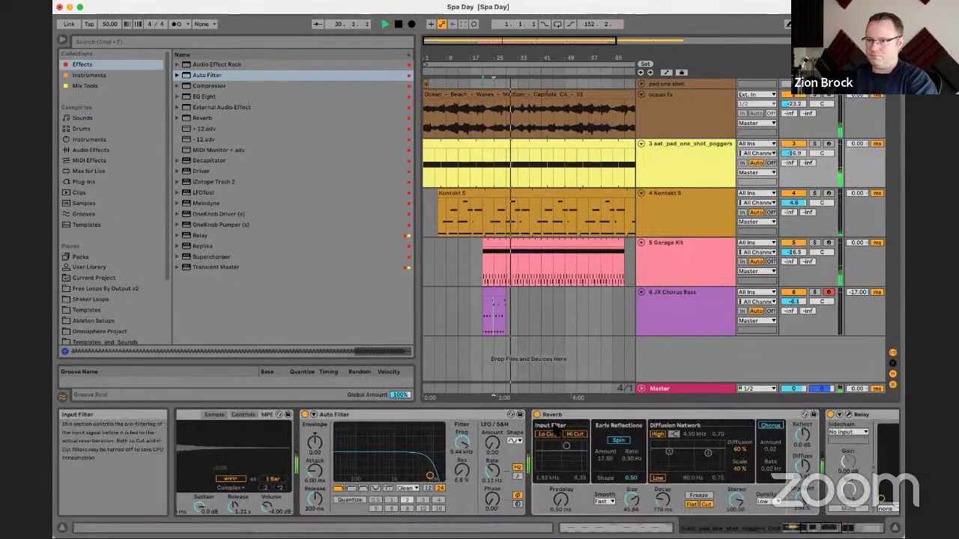
pyautogui.hscroll(8, 546, 425)
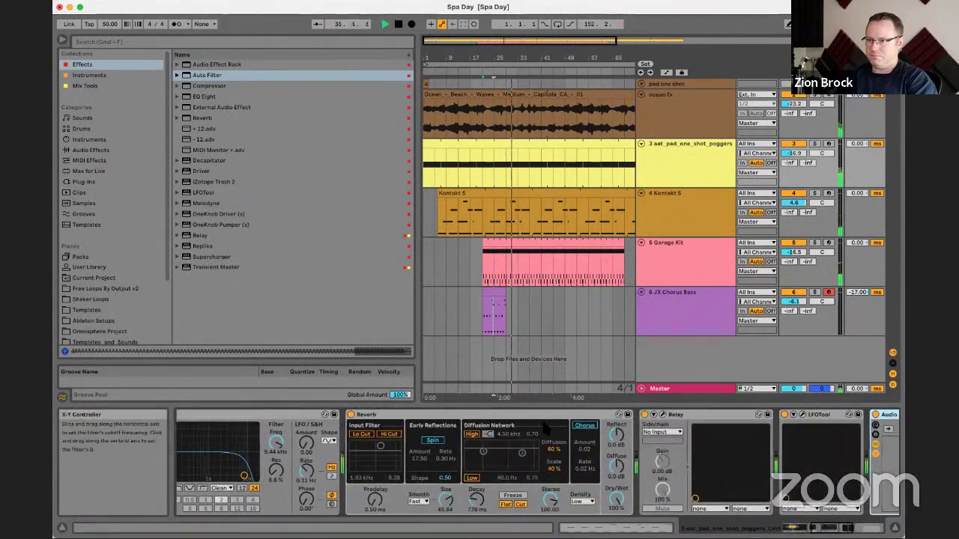
pyautogui.hscroll(-5, 287, 457)
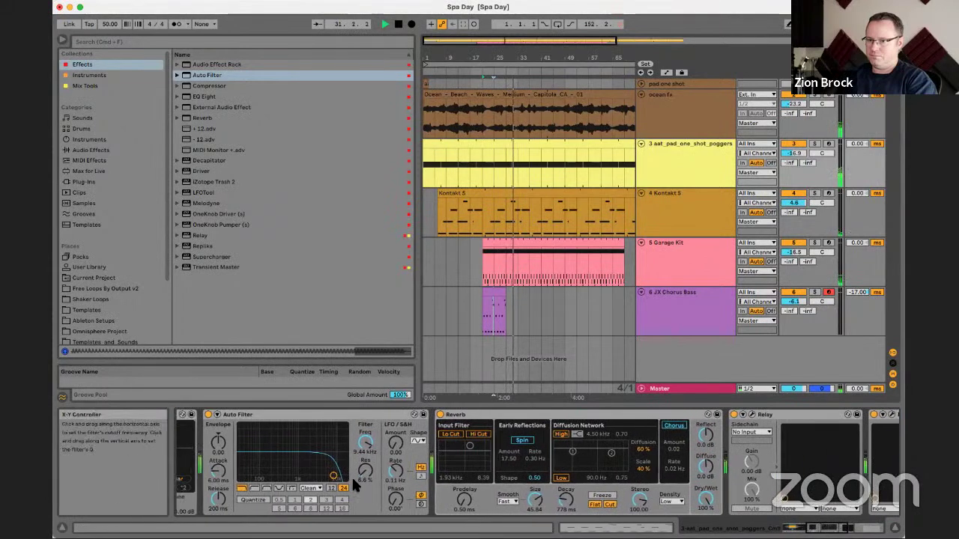
pyautogui.moveTo(330, 453)
pyautogui.mouseDown()
pyautogui.moveTo(298, 450)
pyautogui.moveTo(297, 465)
pyautogui.moveTo(325, 469)
pyautogui.mouseUp()
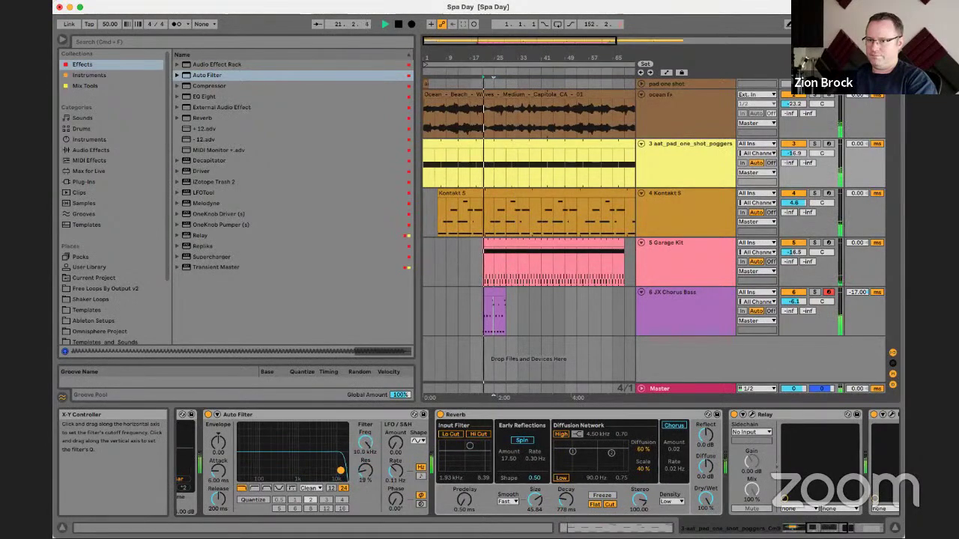
# Step: Bypass the pad track's Auto Filter with its cutoff at 19.9 kHz, and raise the pad volume to -16.4 dB and Garage Kit to -15.8 dB
pyautogui.moveTo(334, 471); pyautogui.dragTo(340, 475)
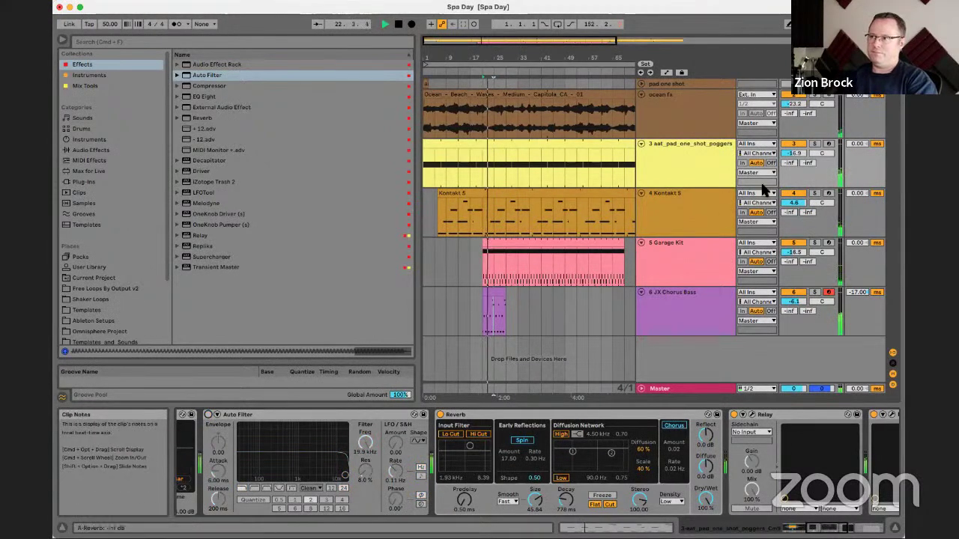
pyautogui.moveTo(794, 153); pyautogui.dragTo(794, 151)
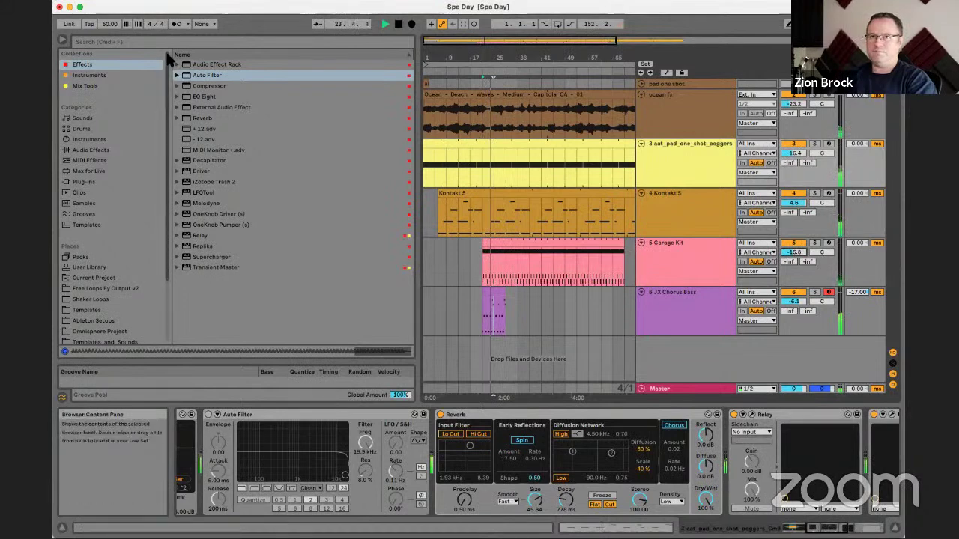
# Step: Lower the project tempo to 44 BPM and play the arrangement from the start of the Kontakt 5 clip
pyautogui.moveTo(108, 25); pyautogui.dragTo(109, 33)
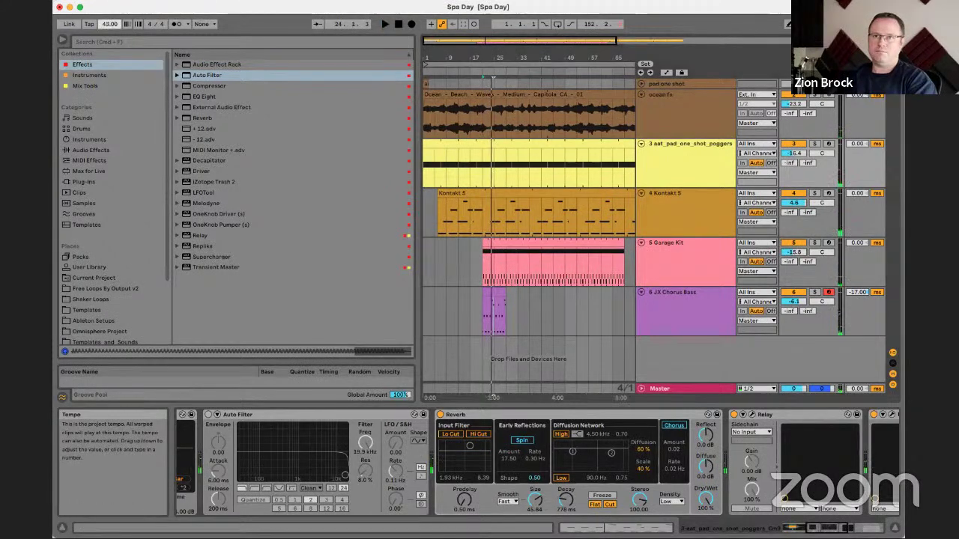
pyautogui.press('space')
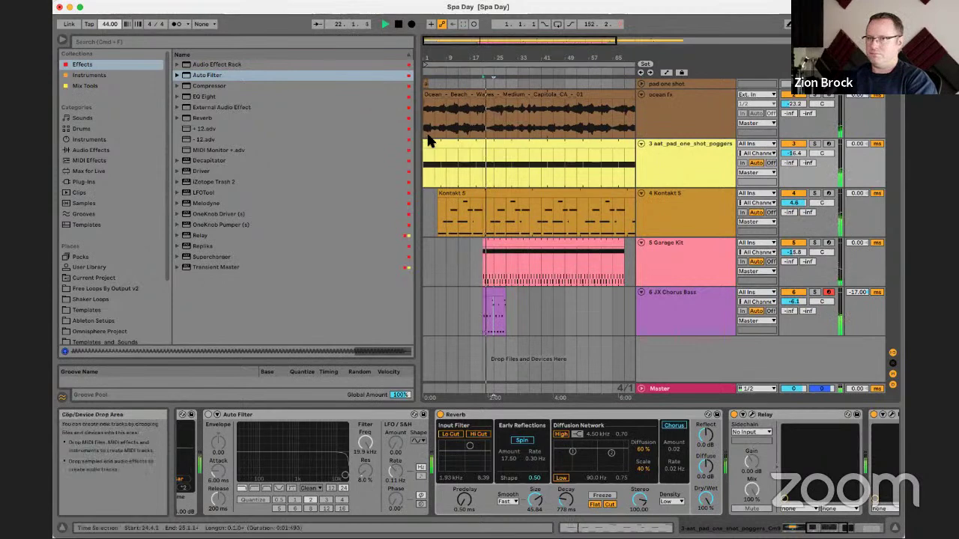
pyautogui.click(615, 199)
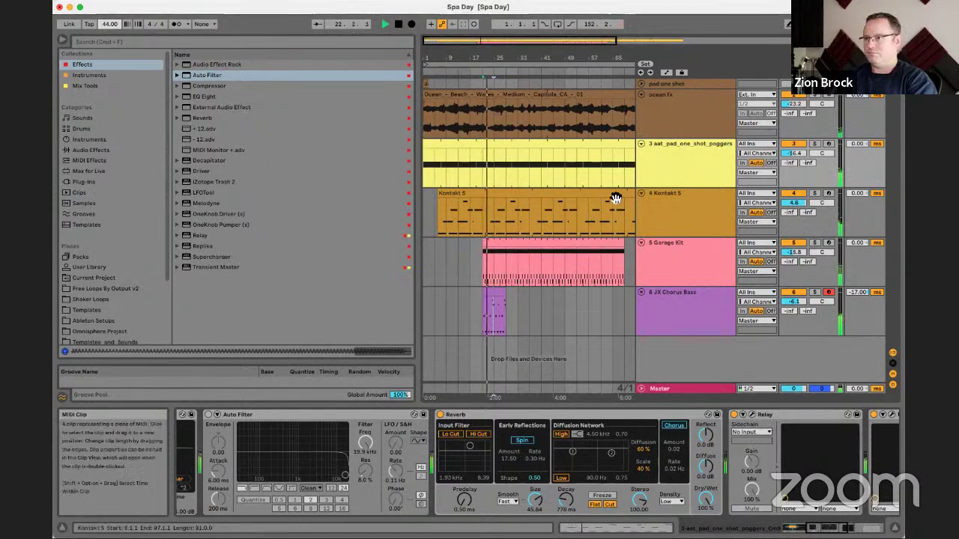
pyautogui.click(538, 198)
pyautogui.click(441, 196)
pyautogui.press('space')
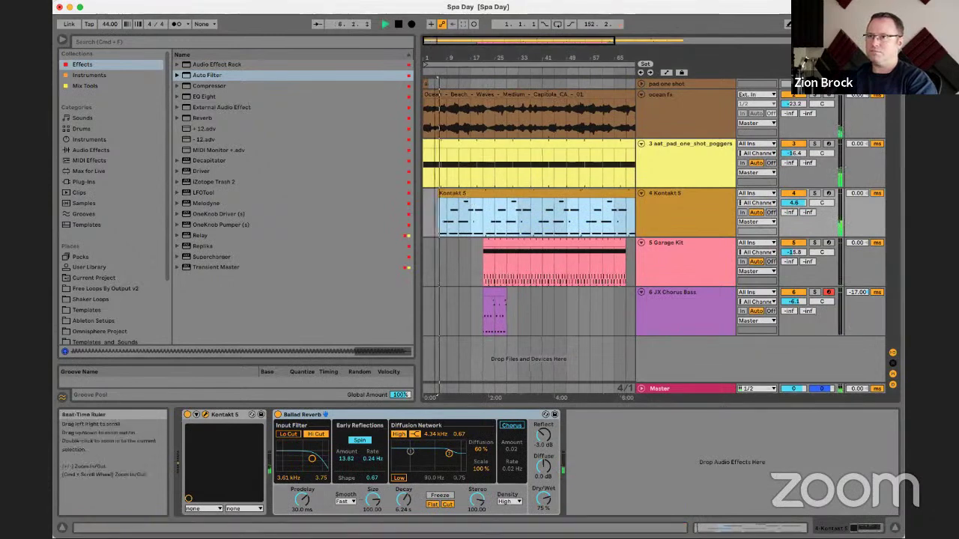
# Step: Add Transient Master before the EQ Eight on the ocean fx track and set its attack to about 27%
pyautogui.moveTo(445, 57); pyautogui.dragTo(446, 82)
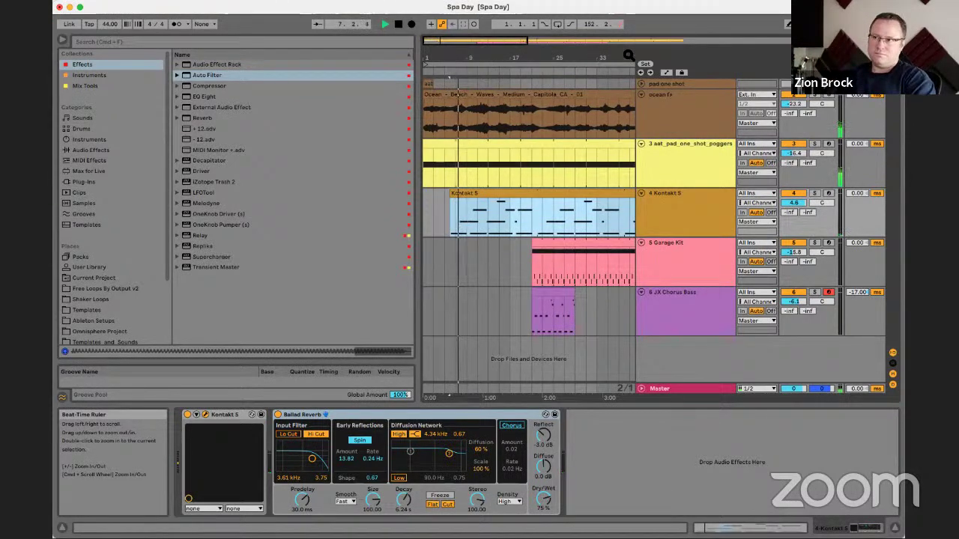
pyautogui.click(667, 104)
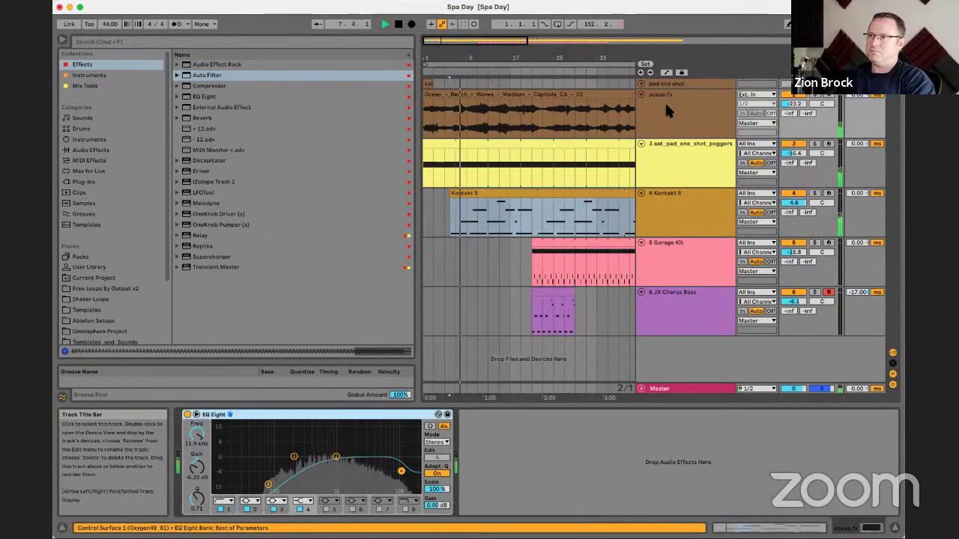
pyautogui.click(86, 86)
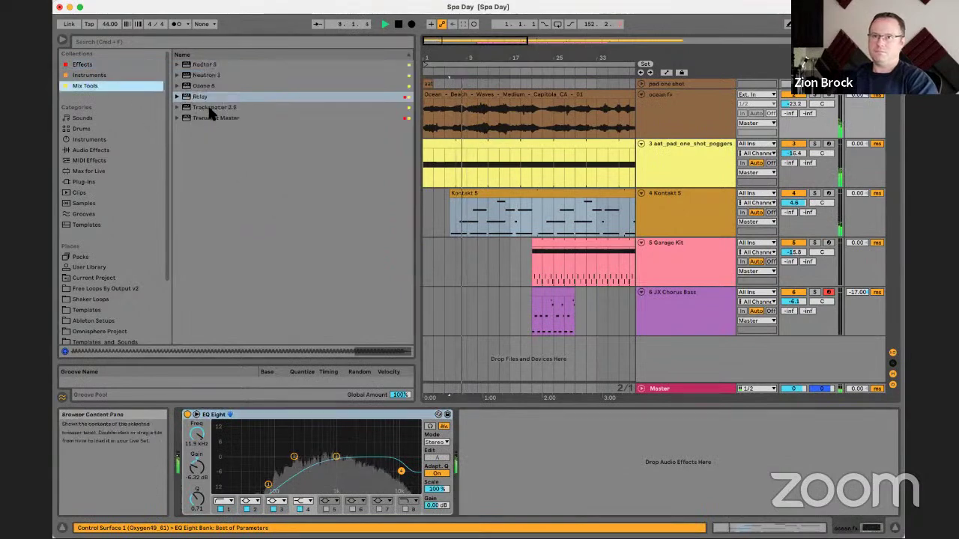
pyautogui.click(212, 118)
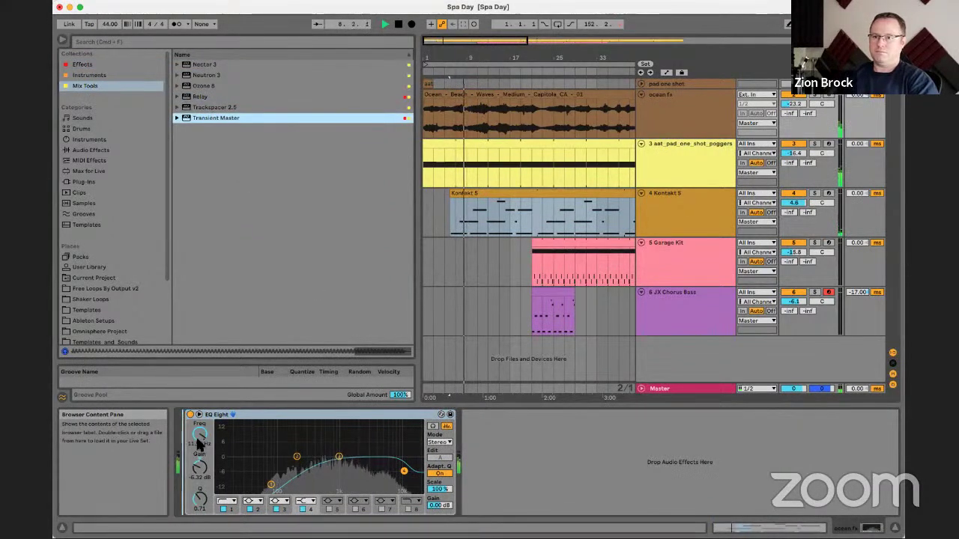
pyautogui.moveTo(197, 439); pyautogui.dragTo(210, 437)
pyautogui.moveTo(193, 105); pyautogui.dragTo(130, 89)
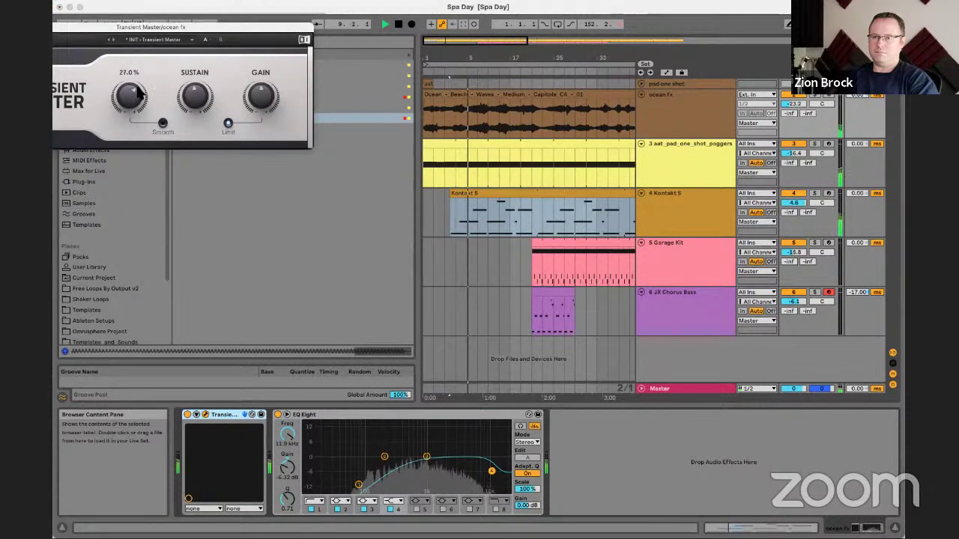
pyautogui.moveTo(176, 28); pyautogui.dragTo(276, 30)
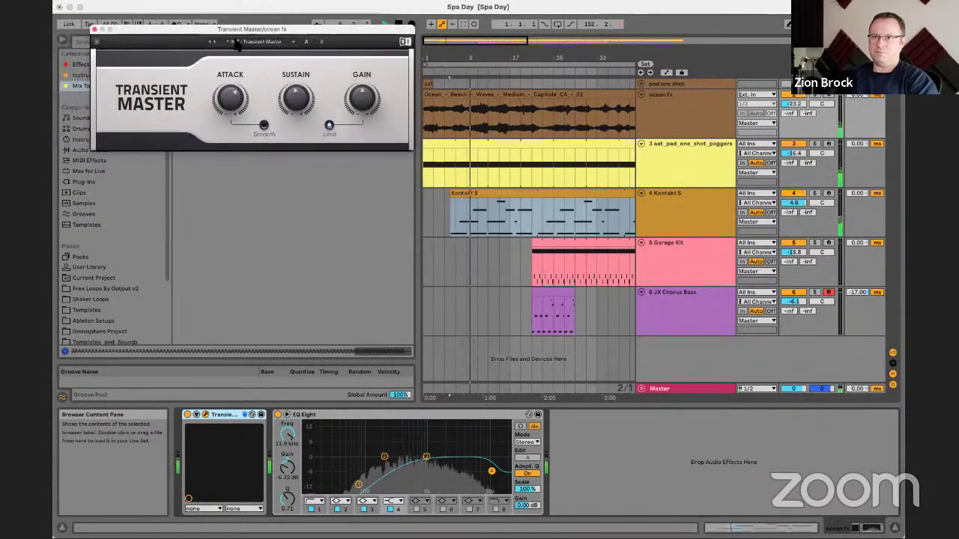
pyautogui.click(93, 29)
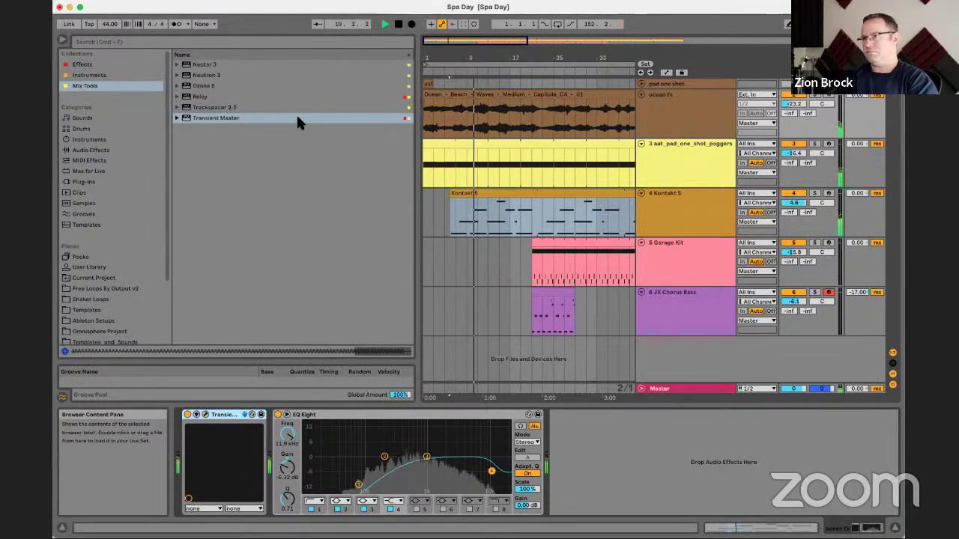
# Step: On the ocean fx EQ Eight, move band 4 to about 17.4 kHz and -3.6 dB, and band 3 to about 625 Hz and -3.84 dB
pyautogui.click(685, 153)
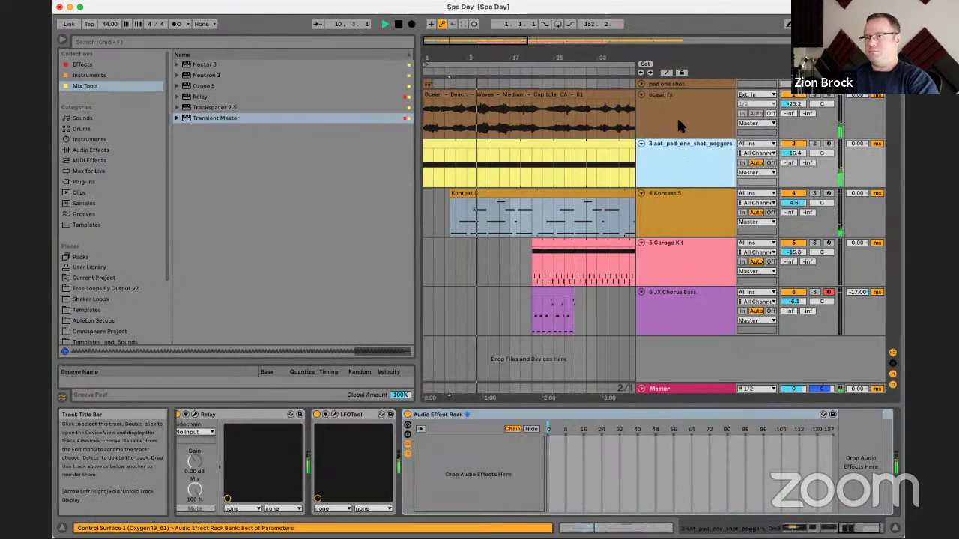
pyautogui.click(677, 120)
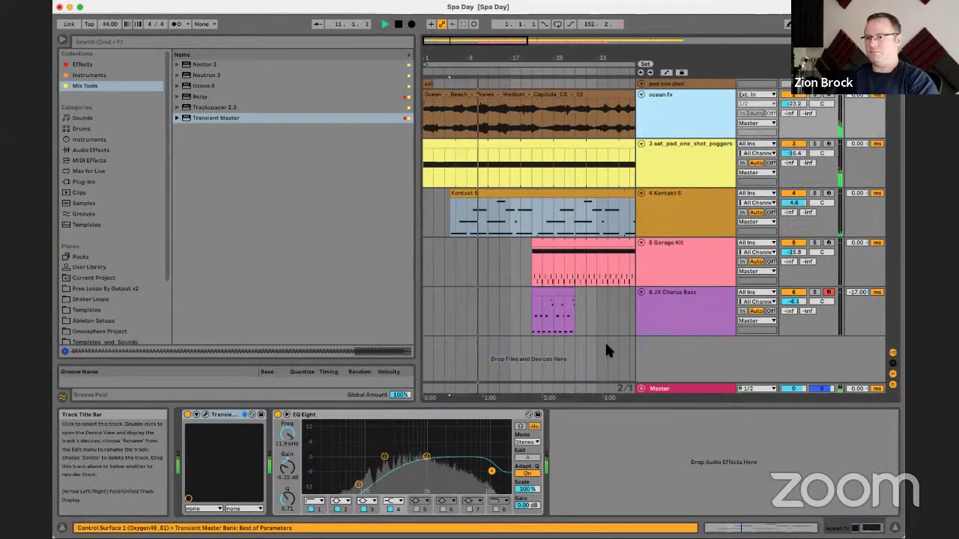
pyautogui.moveTo(492, 471); pyautogui.dragTo(502, 465)
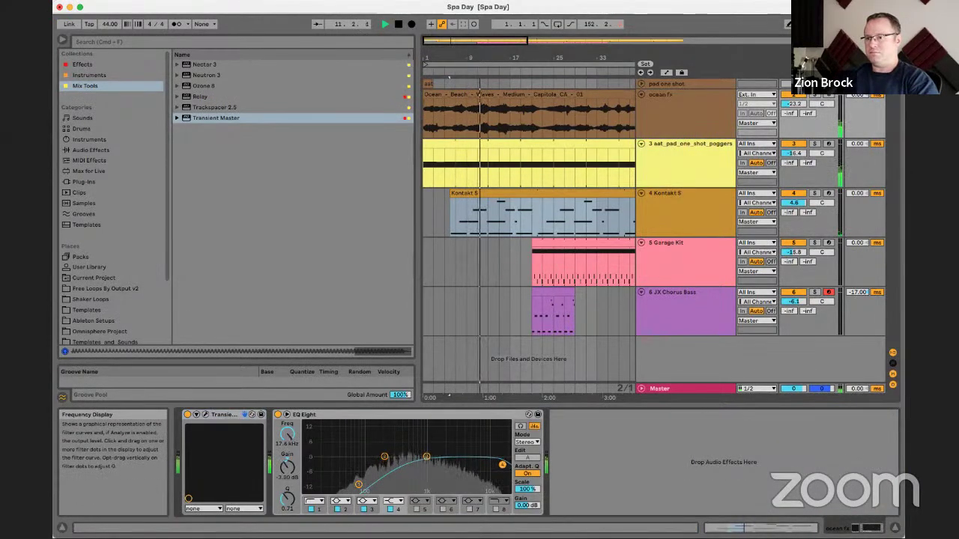
pyautogui.moveTo(426, 457); pyautogui.dragTo(413, 468)
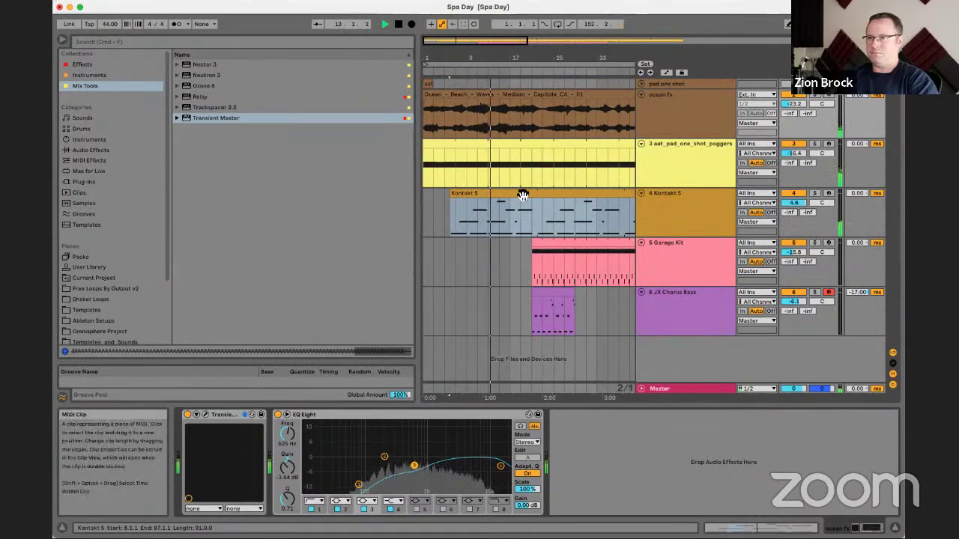
# Step: Move the Kontakt 5 clip to start at bar 13 and delete the first eight bars of the ocean fx and pad clips
pyautogui.moveTo(523, 195); pyautogui.dragTo(559, 197)
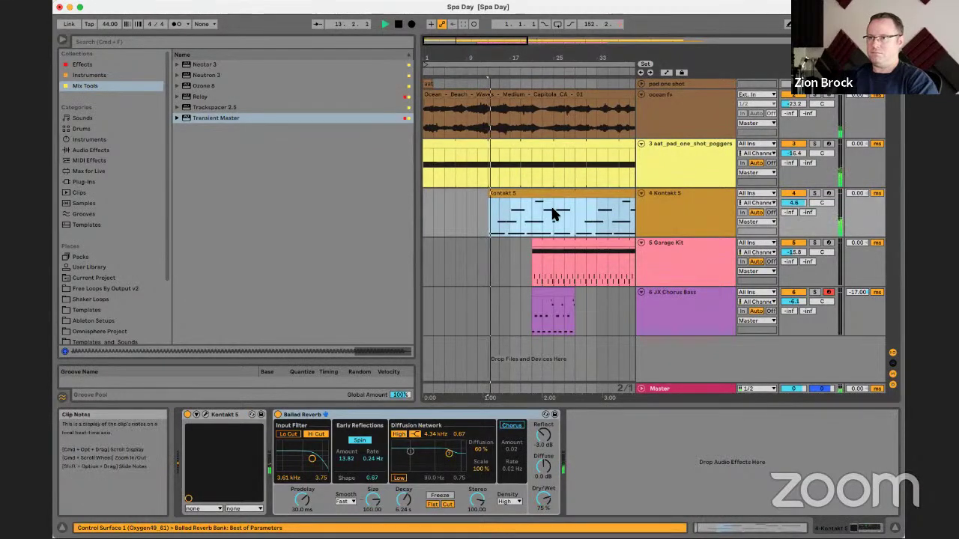
pyautogui.click(464, 203)
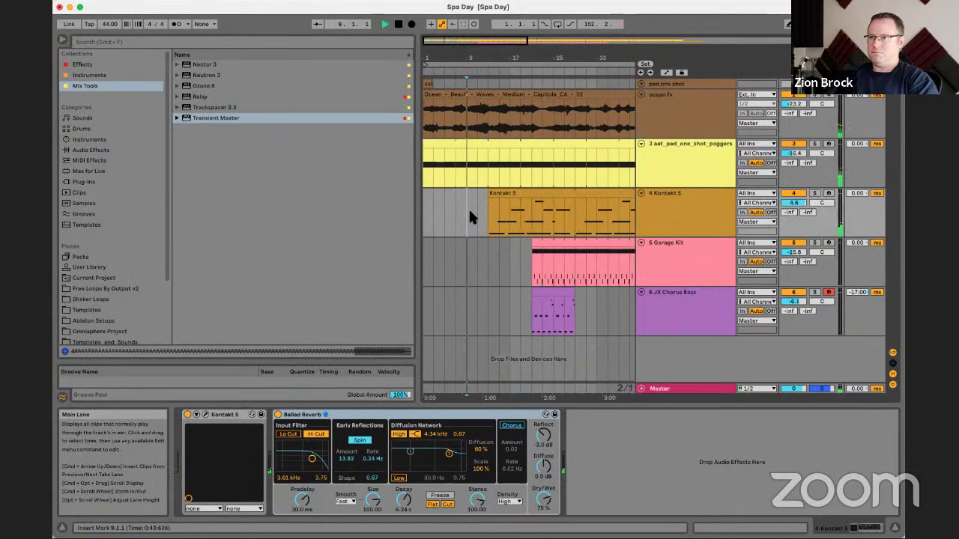
pyautogui.moveTo(490, 59); pyautogui.dragTo(490, 42)
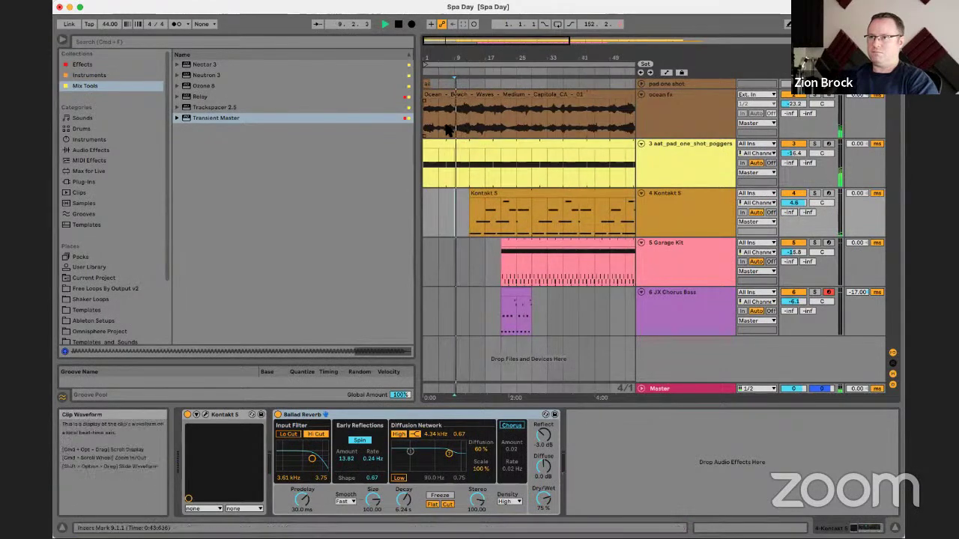
pyautogui.moveTo(453, 124); pyautogui.dragTo(420, 166)
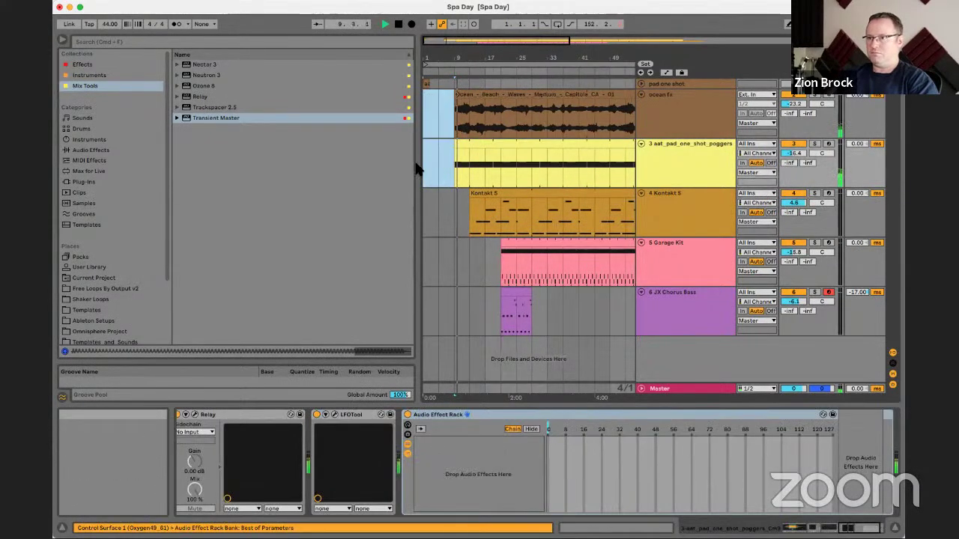
# Step: Move the arrangement loop's start to bar 9 and set the project tempo to 47 BPM
pyautogui.moveTo(426, 65); pyautogui.dragTo(453, 66)
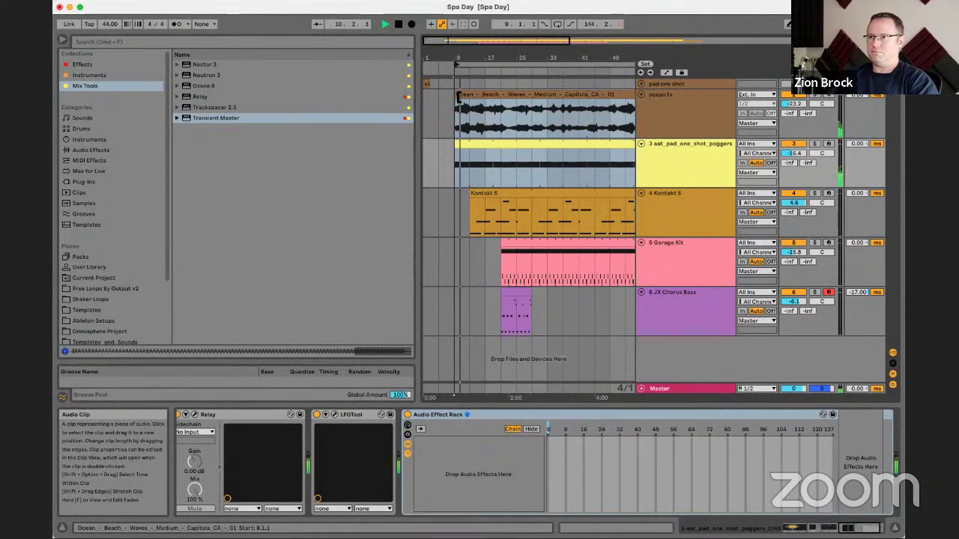
pyautogui.click(458, 98)
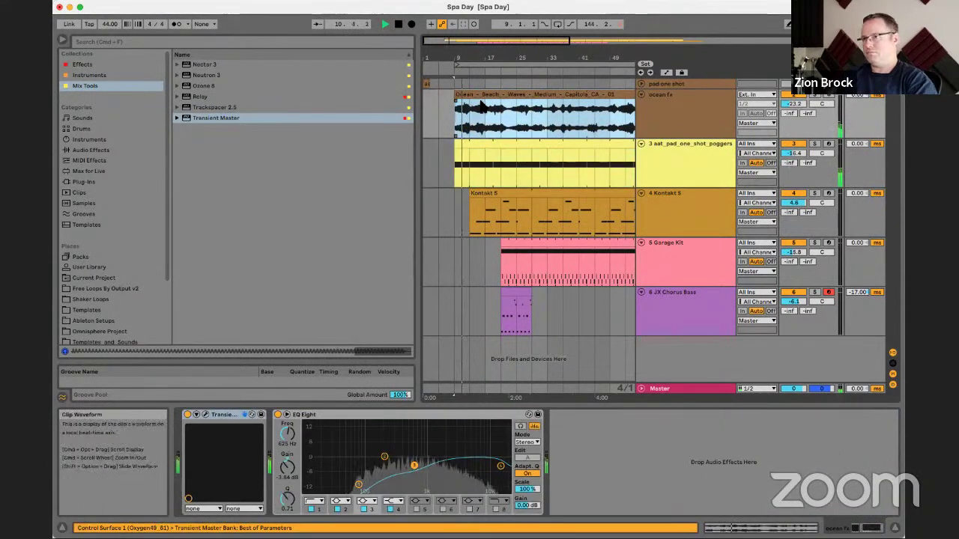
pyautogui.moveTo(518, 58); pyautogui.dragTo(502, 49)
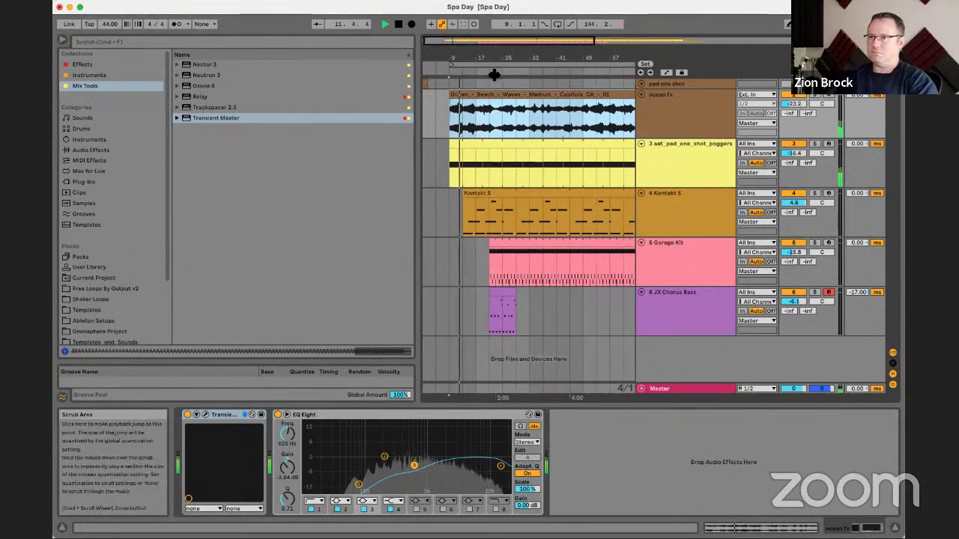
pyautogui.press('space')
pyautogui.click(109, 24)
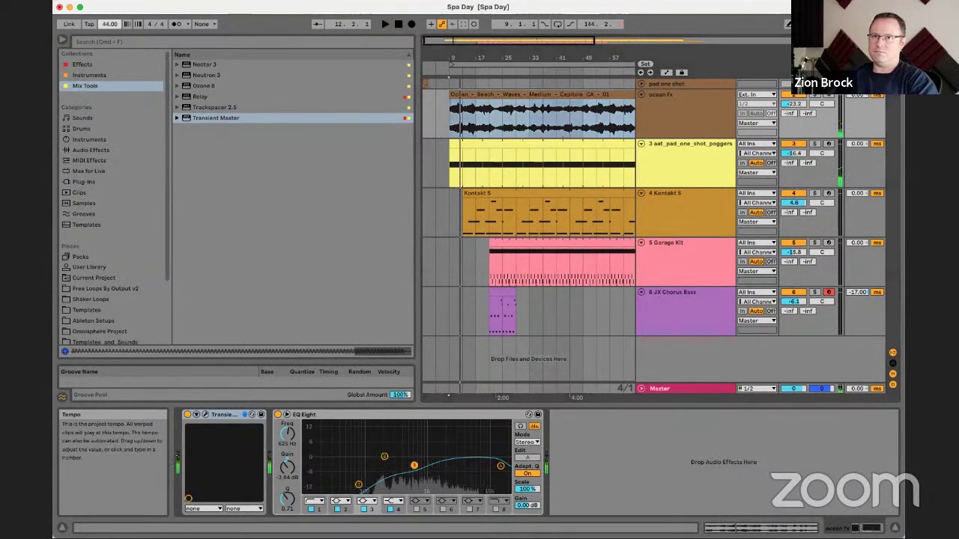
pyautogui.press('space')
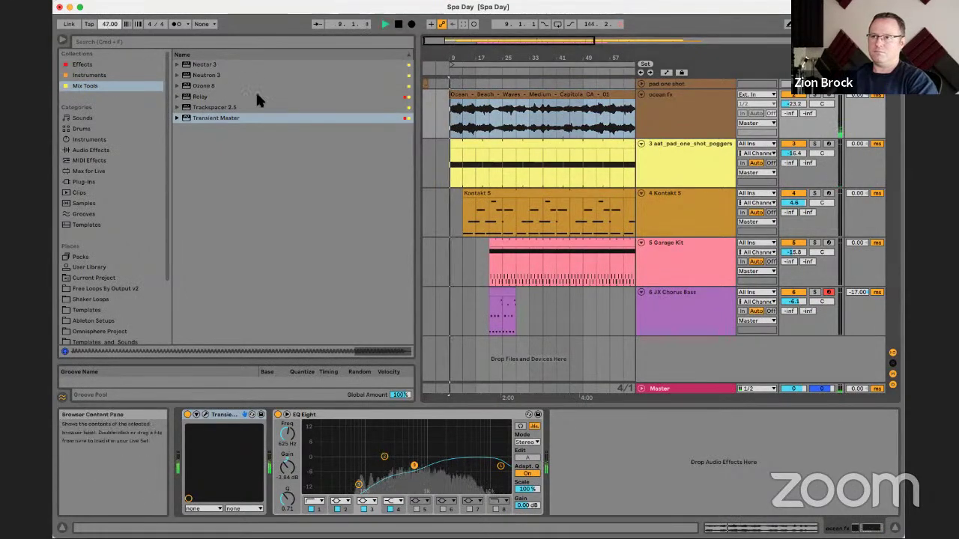
# Step: Switch the ocean waves clip's warping off and back on, enable its loop, and extend the clip to about bar 65
pyautogui.doubleClick(483, 97)
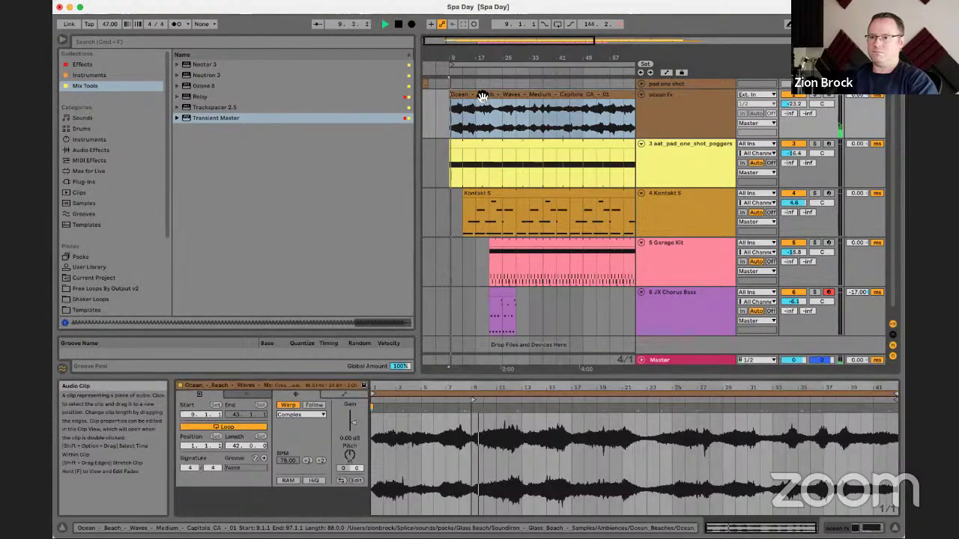
pyautogui.click(292, 406)
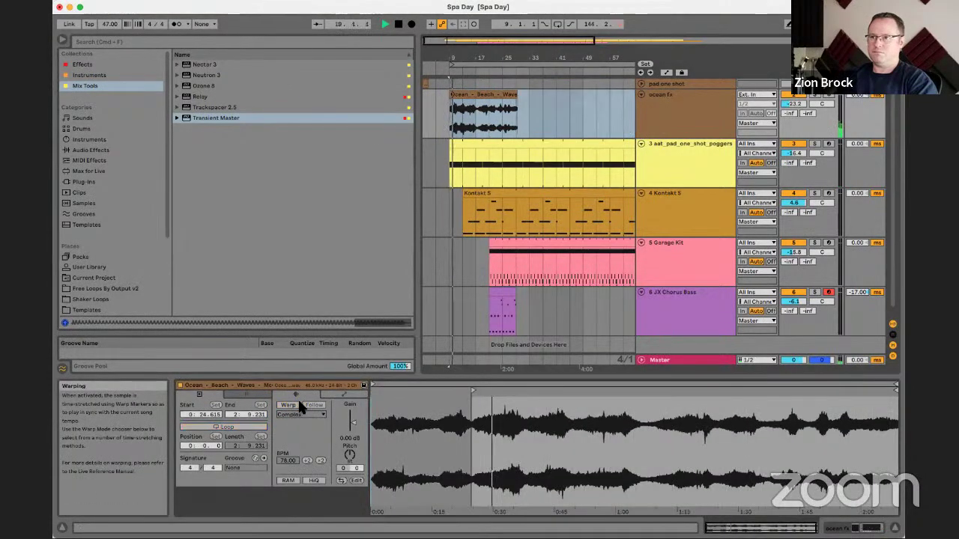
pyautogui.click(515, 96)
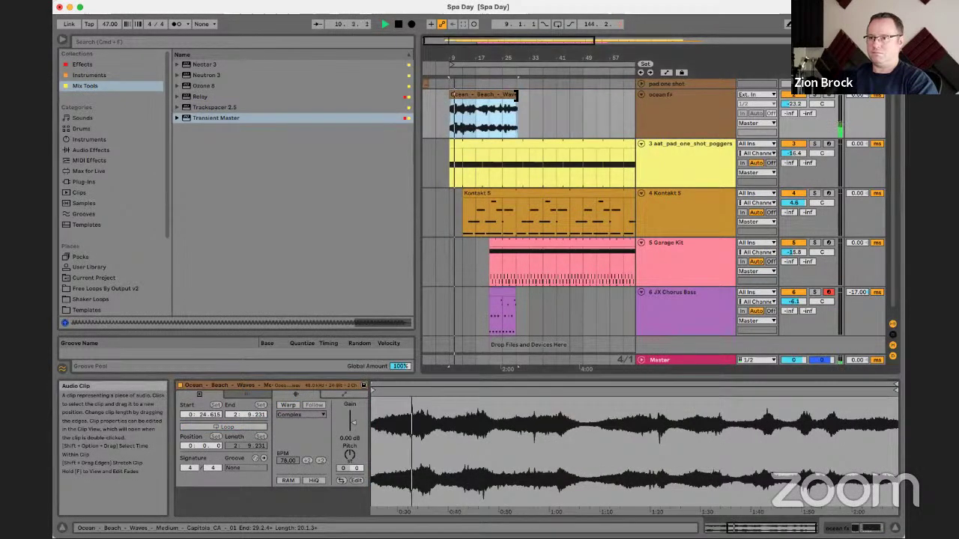
pyautogui.click(288, 405)
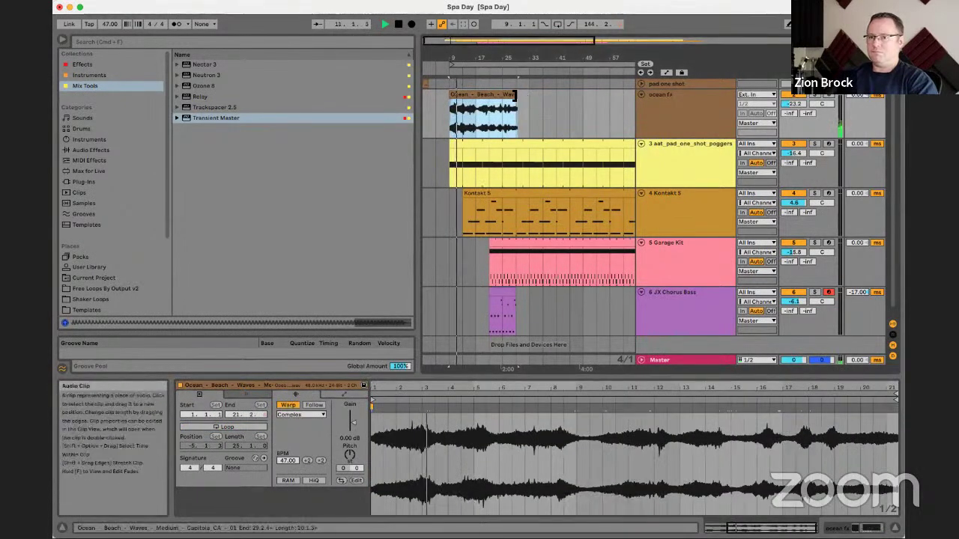
pyautogui.click(223, 427)
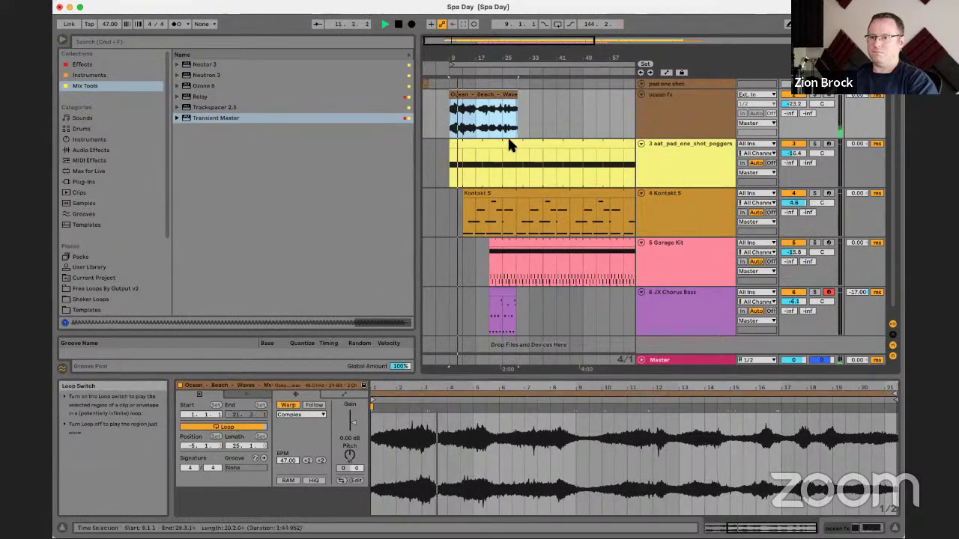
pyautogui.moveTo(546, 97); pyautogui.dragTo(588, 101)
# Step: Audition the start of the pad clip from bar 9 and restart playback from bar 13
pyautogui.moveTo(551, 60); pyautogui.dragTo(549, 49)
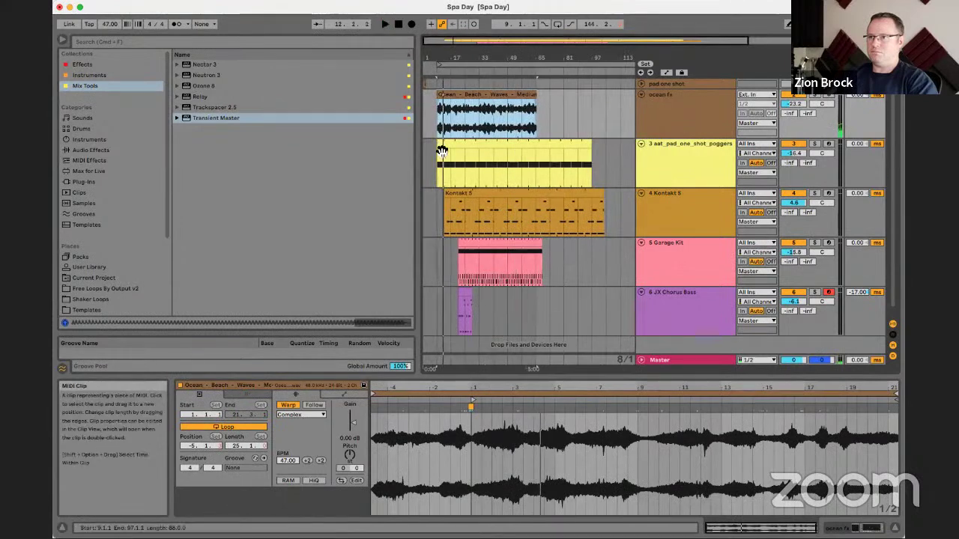
pyautogui.click(459, 150)
pyautogui.click(663, 146)
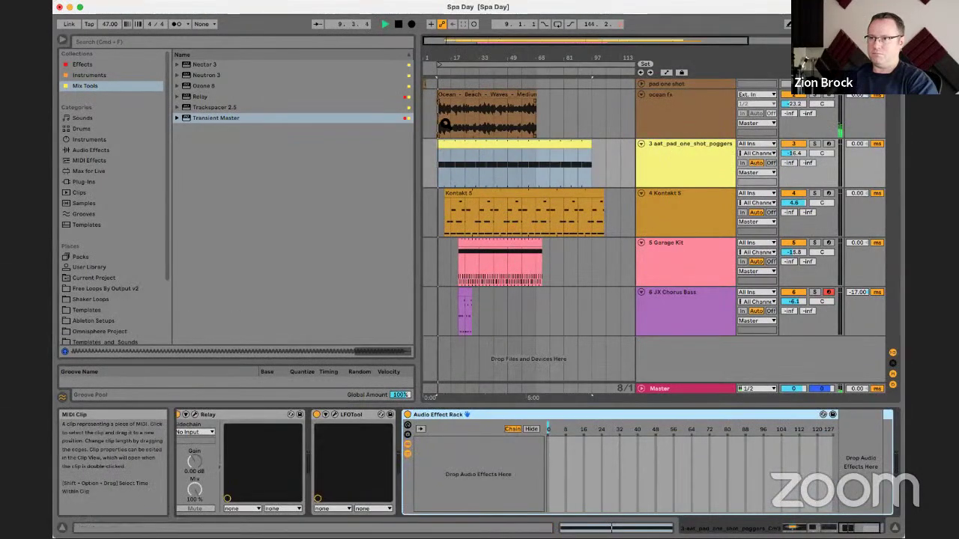
pyautogui.moveTo(446, 57); pyautogui.dragTo(556, 150)
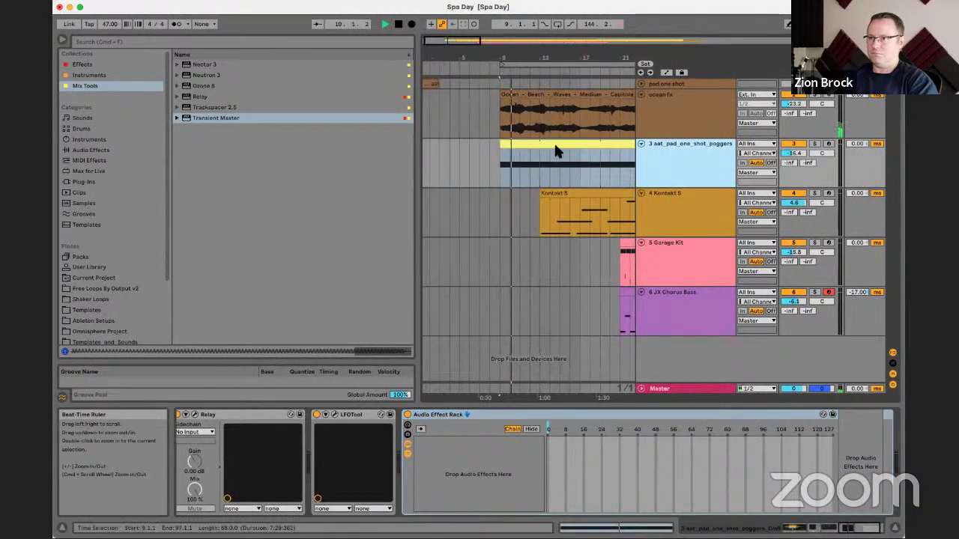
pyautogui.click(538, 167)
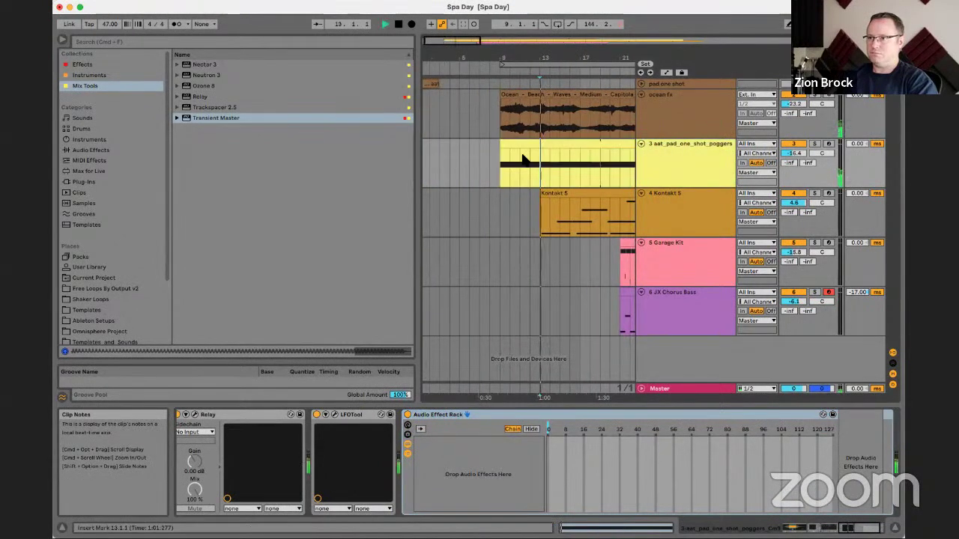
# Step: Extend the start of the pad and ocean fx clips back to bar 7
pyautogui.moveTo(499, 147)
pyautogui.mouseDown()
pyautogui.moveTo(462, 147)
pyautogui.moveTo(483, 146)
pyautogui.mouseUp()
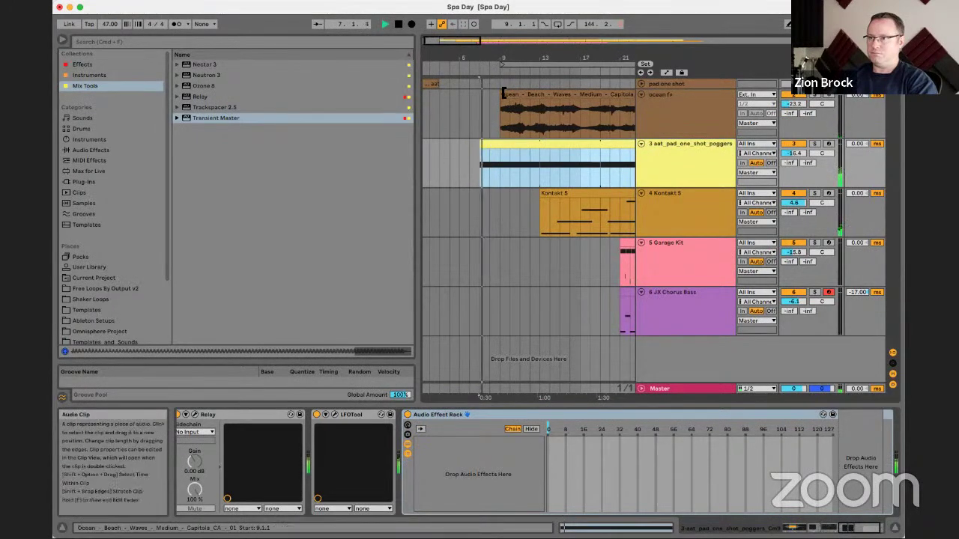
pyautogui.click(503, 92)
pyautogui.moveTo(503, 93); pyautogui.dragTo(480, 98)
# Step: Show the ocean fx track's volume automation, shape its level at the clip's beginning, and replay from bar 7
pyautogui.rightClick(804, 107)
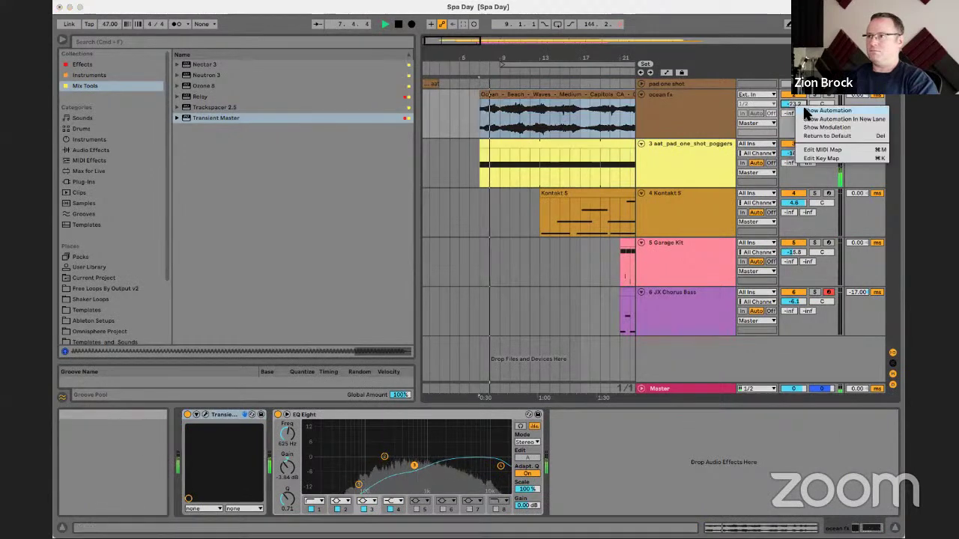
pyautogui.click(714, 101)
pyautogui.rightClick(803, 104)
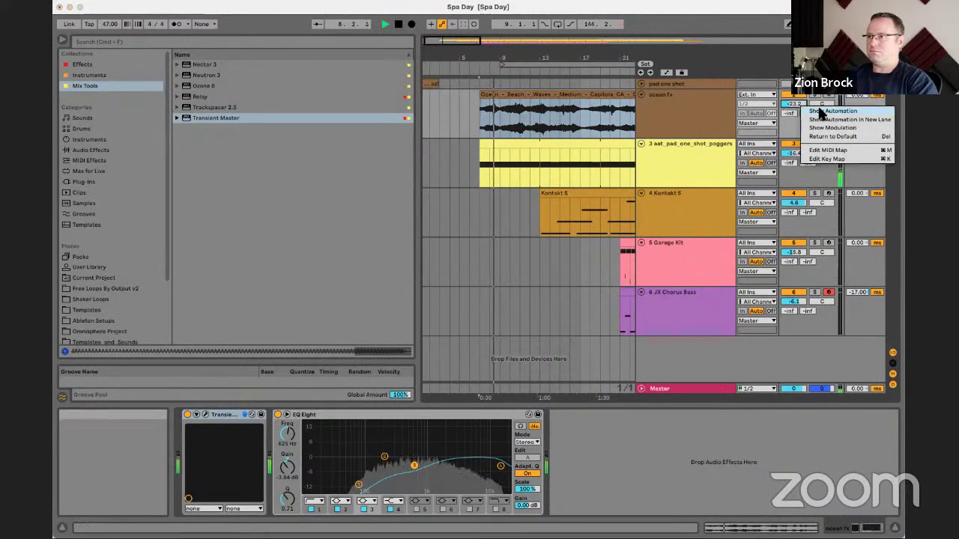
pyautogui.click(818, 111)
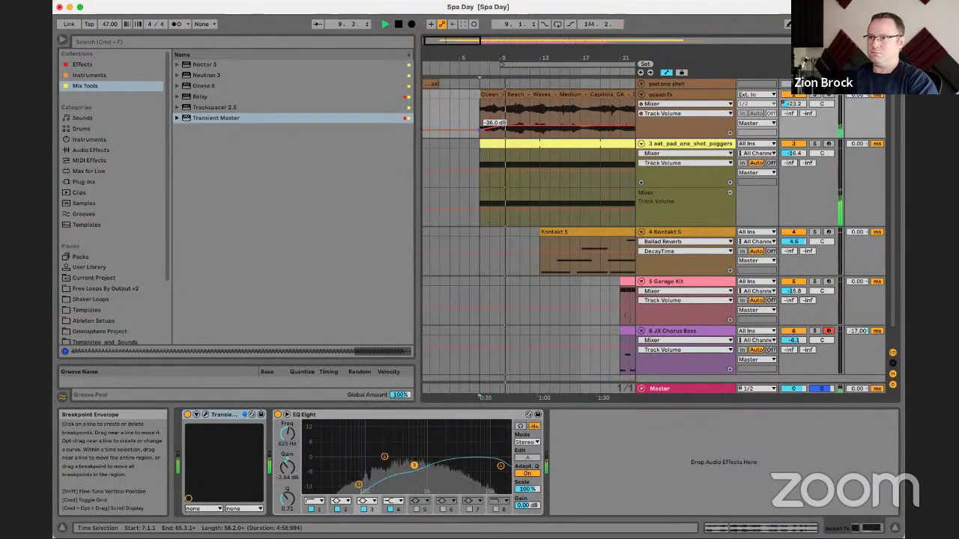
pyautogui.press('space')
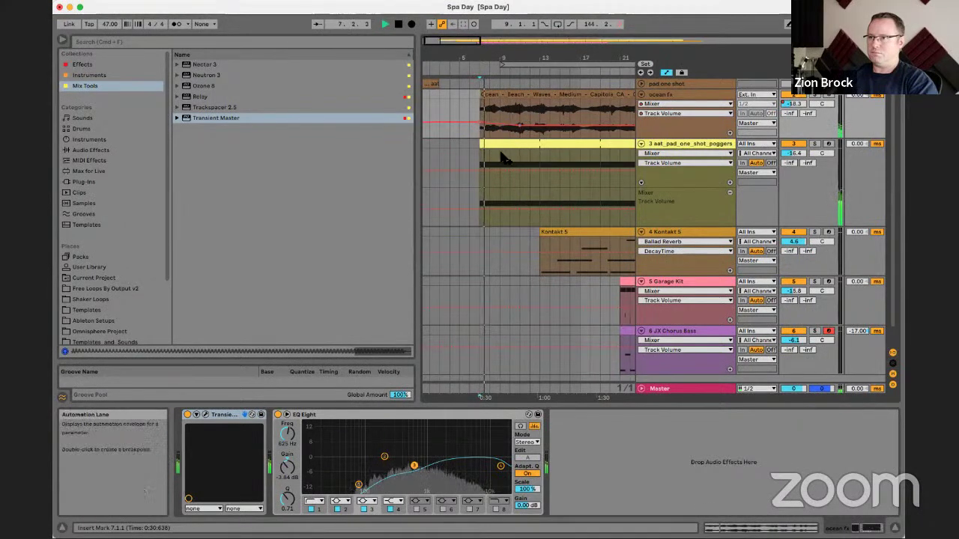
# Step: Automate the pad track's volume to fade in from about -24 dB at bar 7, and hide the automation lanes
pyautogui.rightClick(791, 152)
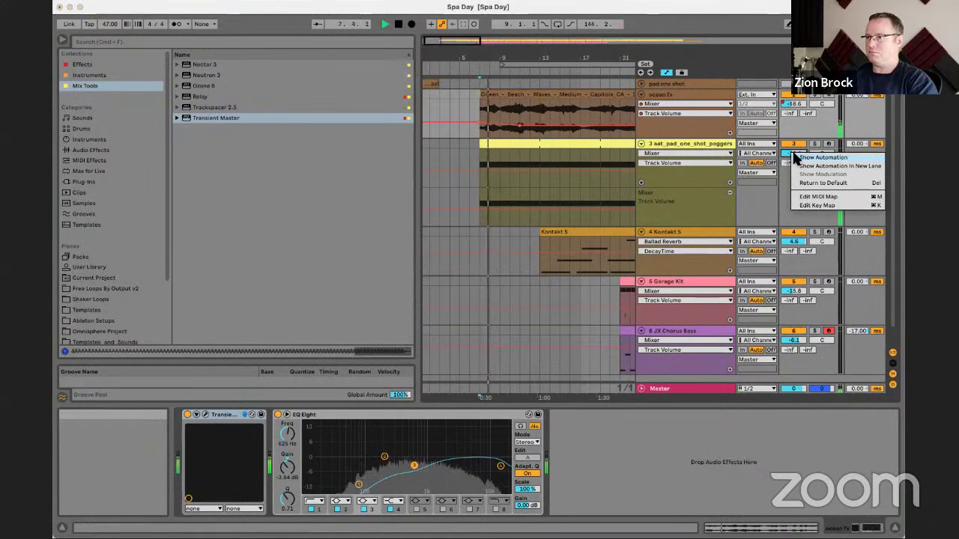
pyautogui.click(797, 158)
pyautogui.moveTo(504, 171); pyautogui.dragTo(505, 176)
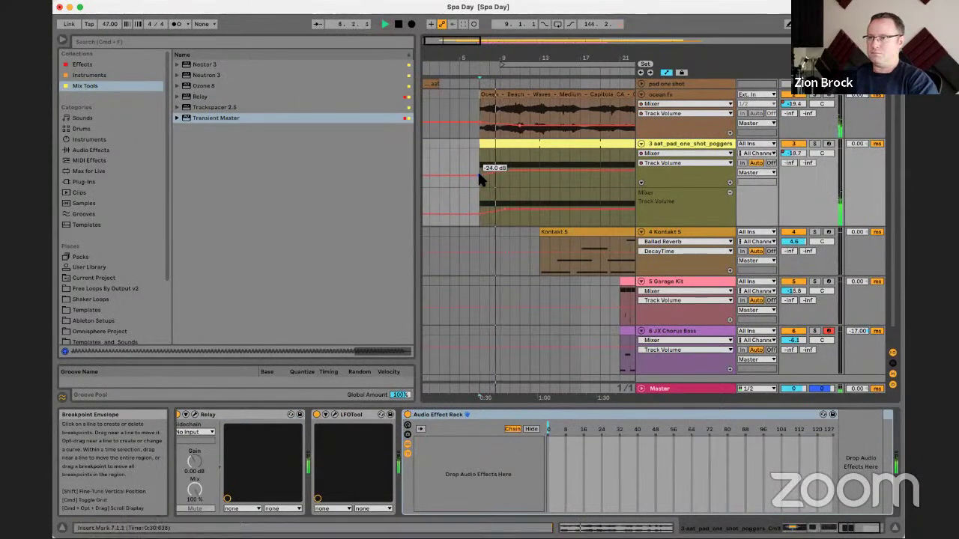
pyautogui.press('a')
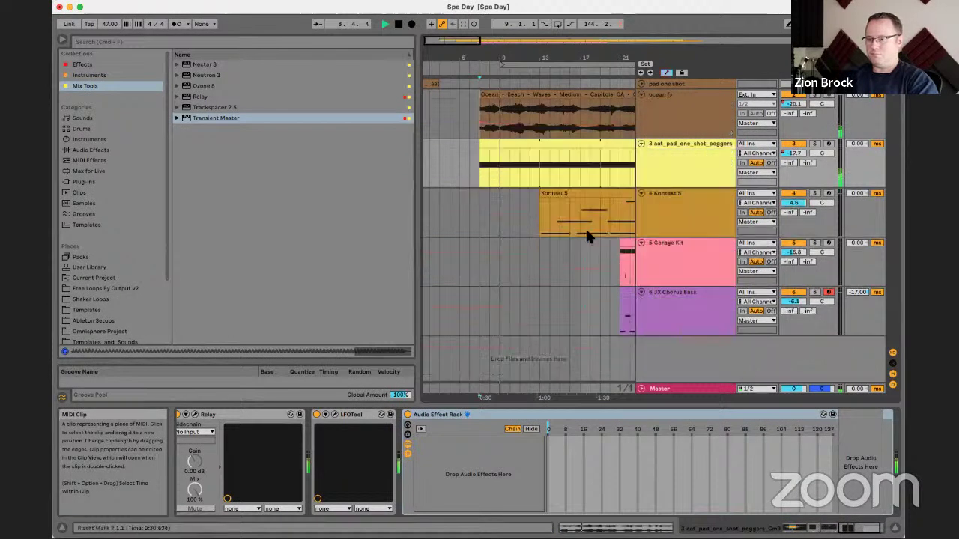
# Step: Move the ocean fx and pad clips together to start at bar 11 and play from there
pyautogui.click(567, 98)
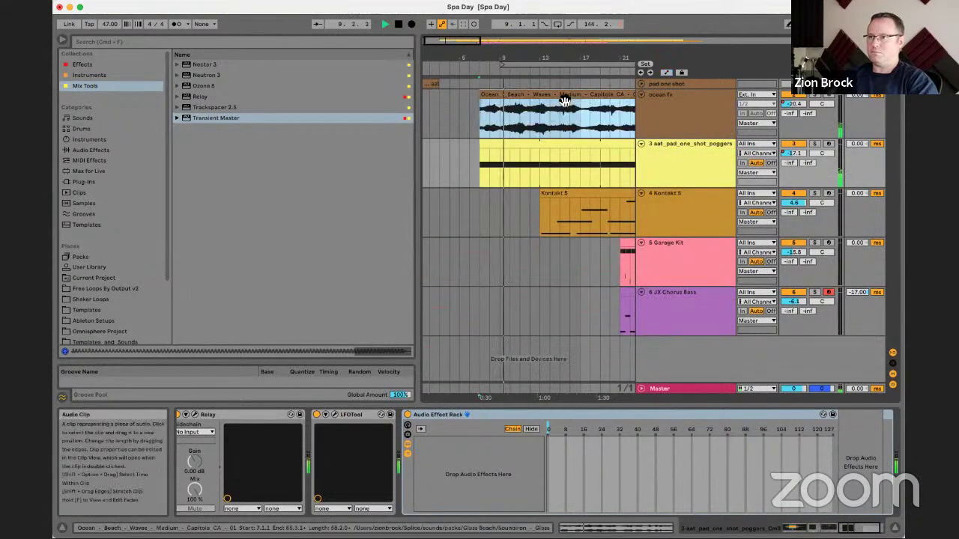
pyautogui.keyDown('shift'); pyautogui.click(548, 145); pyautogui.keyUp('shift')
pyautogui.moveTo(549, 145); pyautogui.dragTo(582, 146)
pyautogui.press('space')
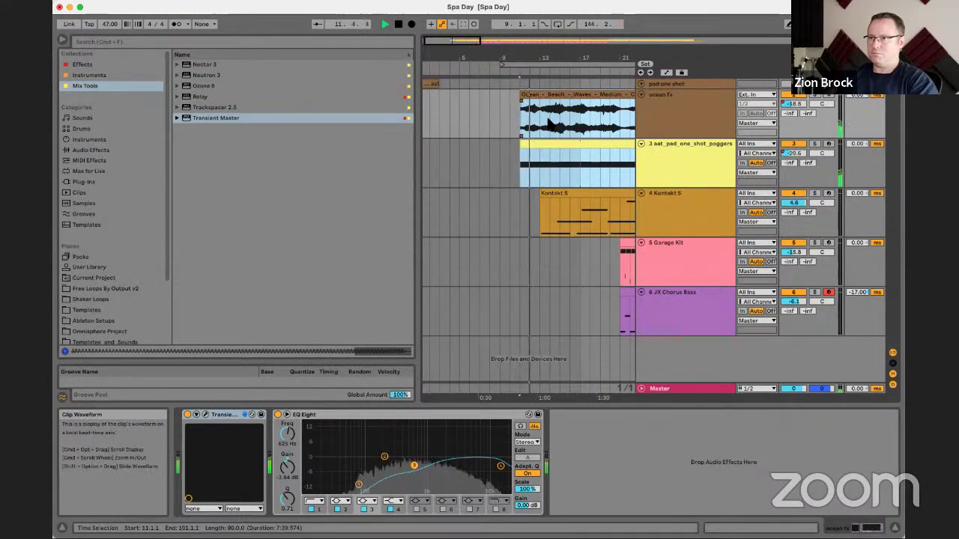
# Step: Move the Garage Kit and JX Chorus Bass clips together to start at bar 17
pyautogui.moveTo(554, 56); pyautogui.dragTo(457, 32)
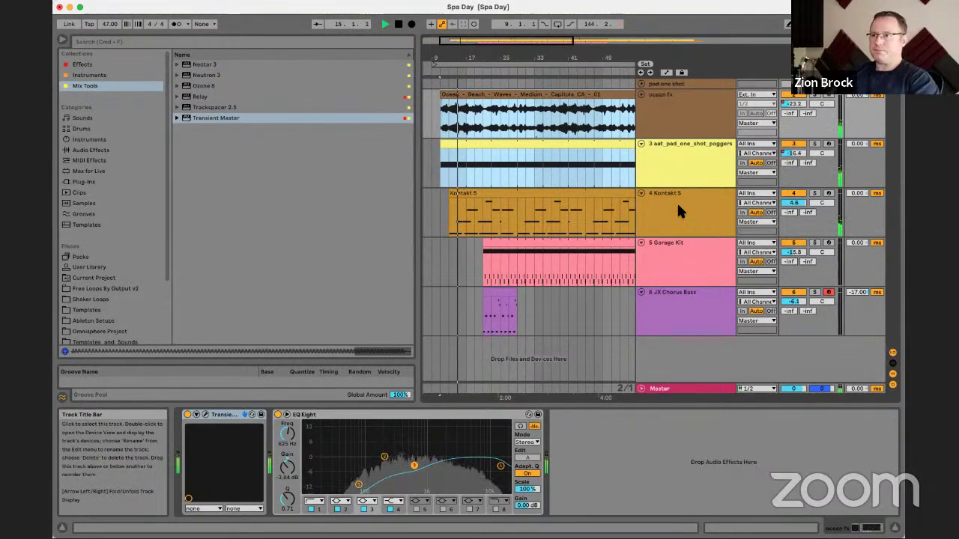
pyautogui.click(496, 263)
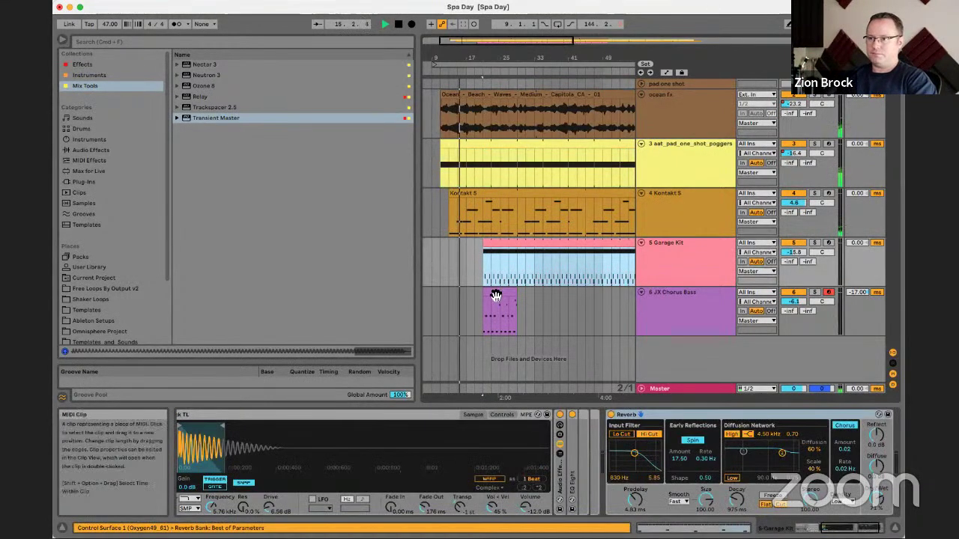
pyautogui.keyDown('shift'); pyautogui.click(496, 295); pyautogui.keyUp('shift')
pyautogui.moveTo(496, 294); pyautogui.dragTo(480, 296)
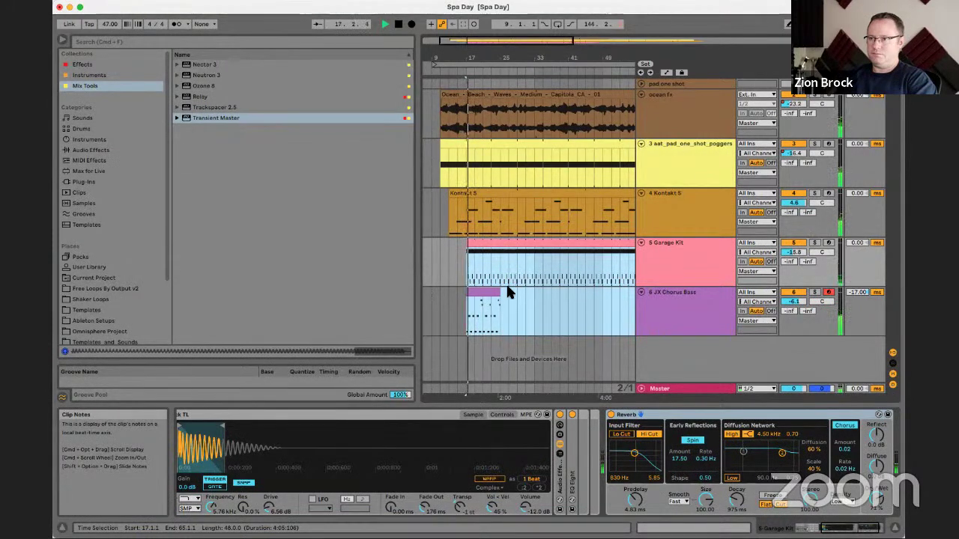
# Step: Loop the JX Chorus Bass clip and extend it to about bar 49
pyautogui.click(497, 292)
pyautogui.moveTo(500, 294)
pyautogui.mouseDown()
pyautogui.moveTo(525, 294)
pyautogui.moveTo(500, 295)
pyautogui.mouseUp()
pyautogui.doubleClick(491, 294)
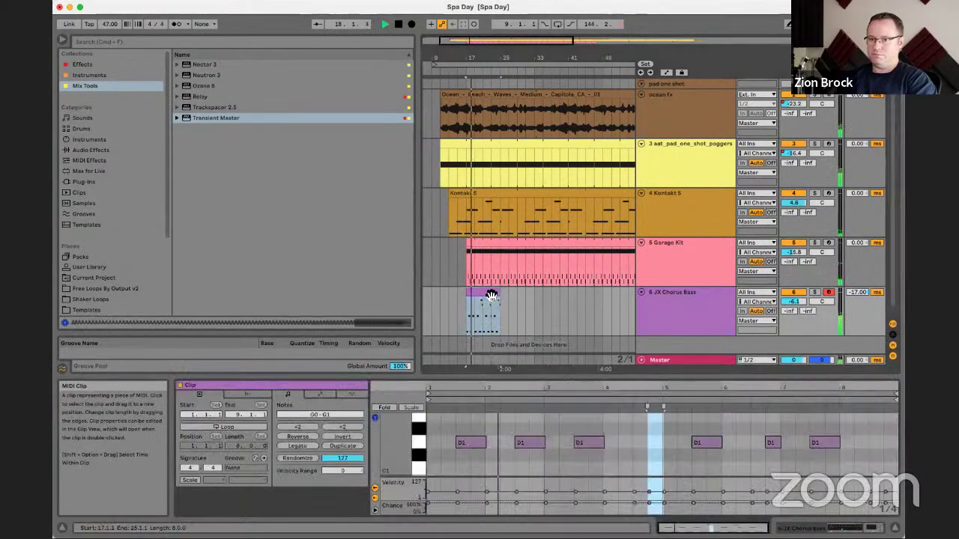
pyautogui.moveTo(499, 294); pyautogui.dragTo(600, 294)
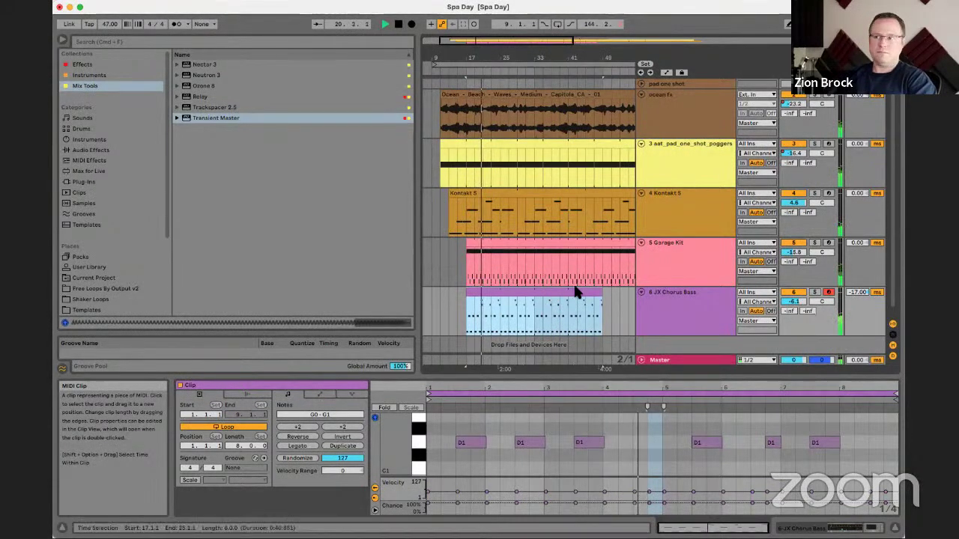
# Step: Shorten the Garage Kit clip to four bars ending at bar 21, consolidate it, and play it from bar 17
pyautogui.click(686, 257)
pyautogui.click(680, 248)
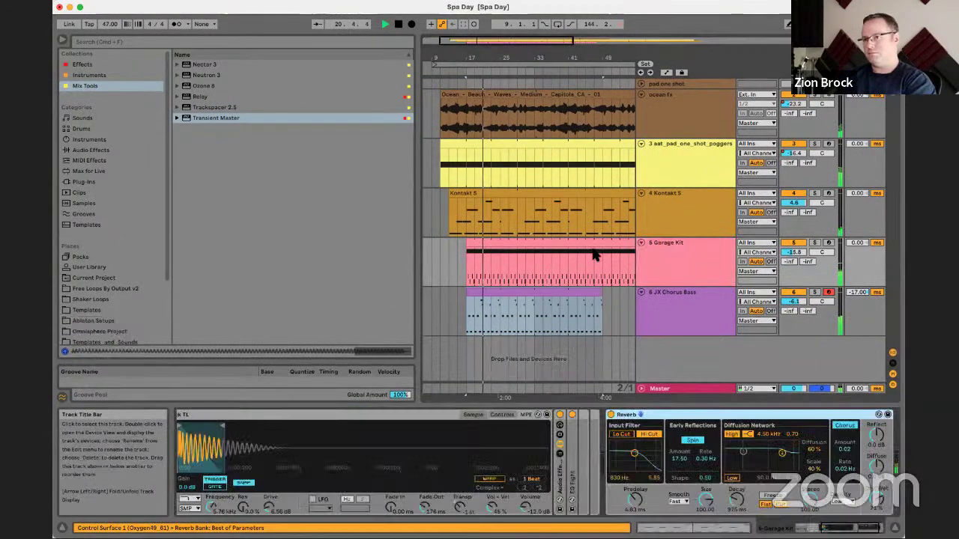
pyautogui.doubleClick(575, 248)
pyautogui.hscroll(4, 577, 247)
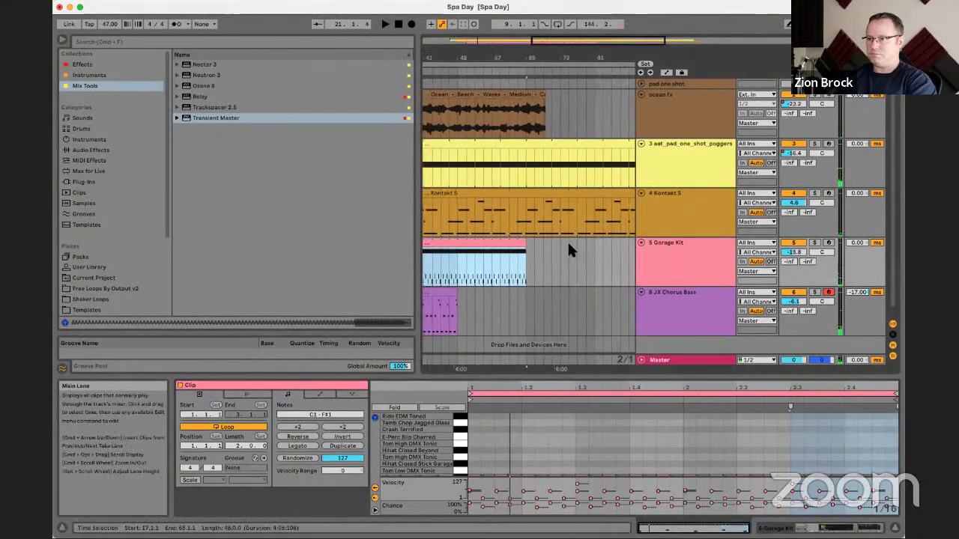
pyautogui.moveTo(522, 246); pyautogui.dragTo(441, 248)
pyautogui.hscroll(-8, 447, 251)
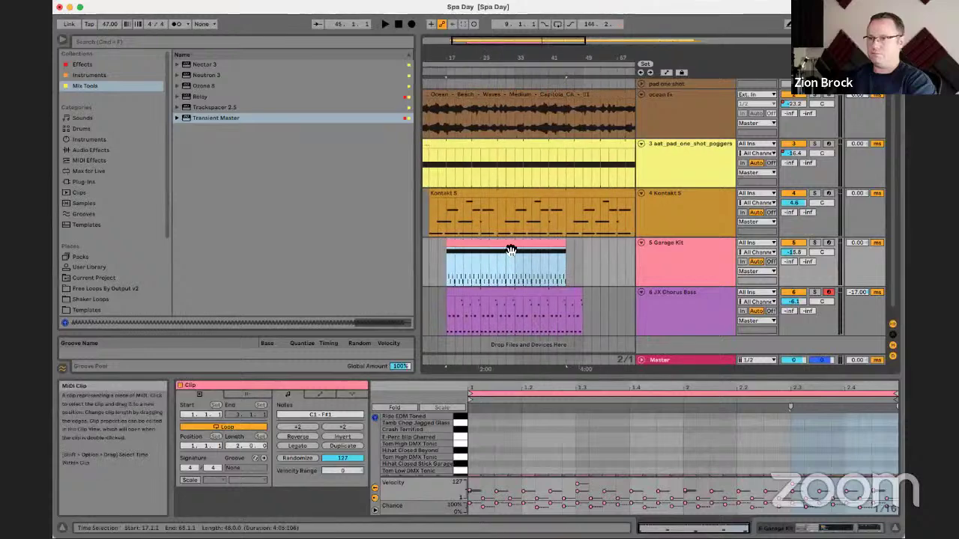
pyautogui.moveTo(563, 245); pyautogui.dragTo(463, 245)
pyautogui.press('super+j')
pyautogui.press('space')
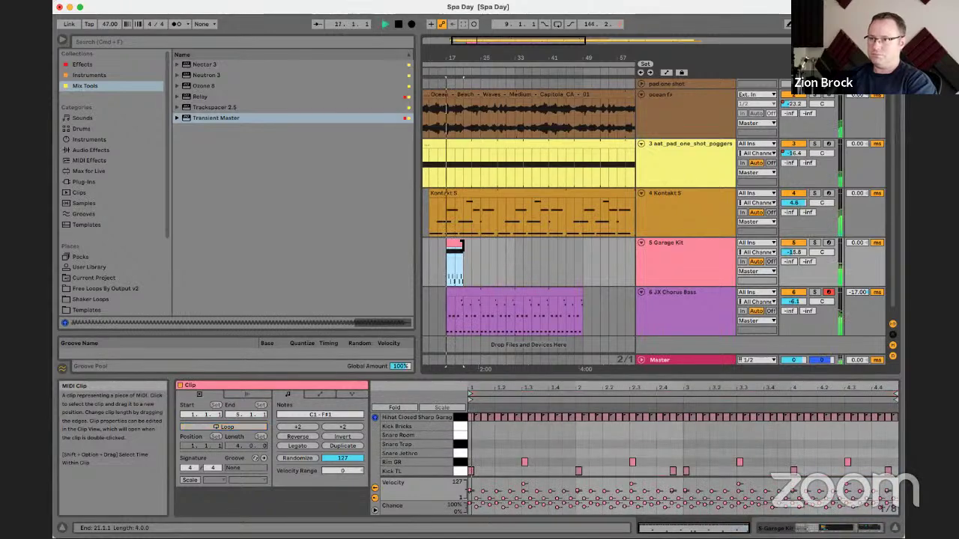
# Step: Enlarge the Garage Kit clip's note editor and duplicate the rim note at 4.3 to directly after it at 4.3.2
pyautogui.moveTo(449, 57); pyautogui.dragTo(457, 105)
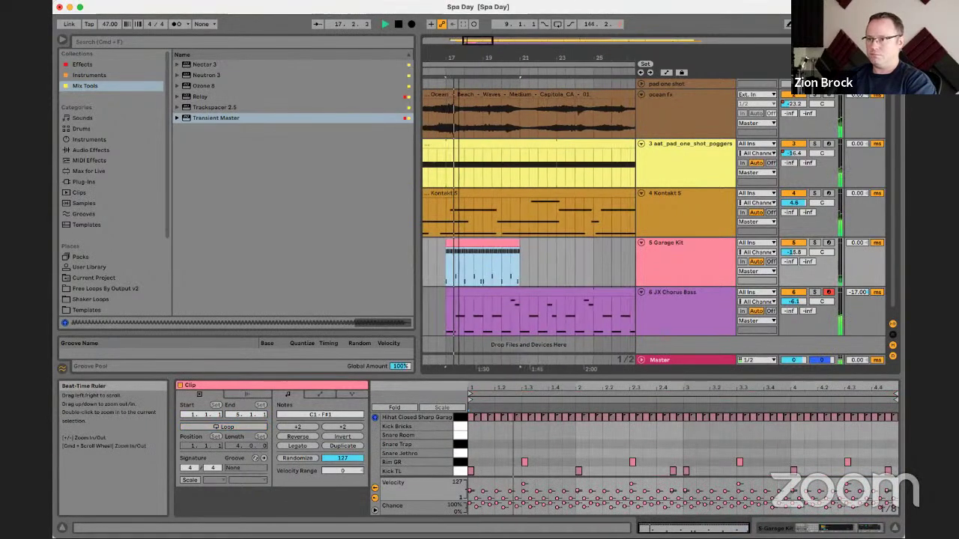
pyautogui.click(499, 246)
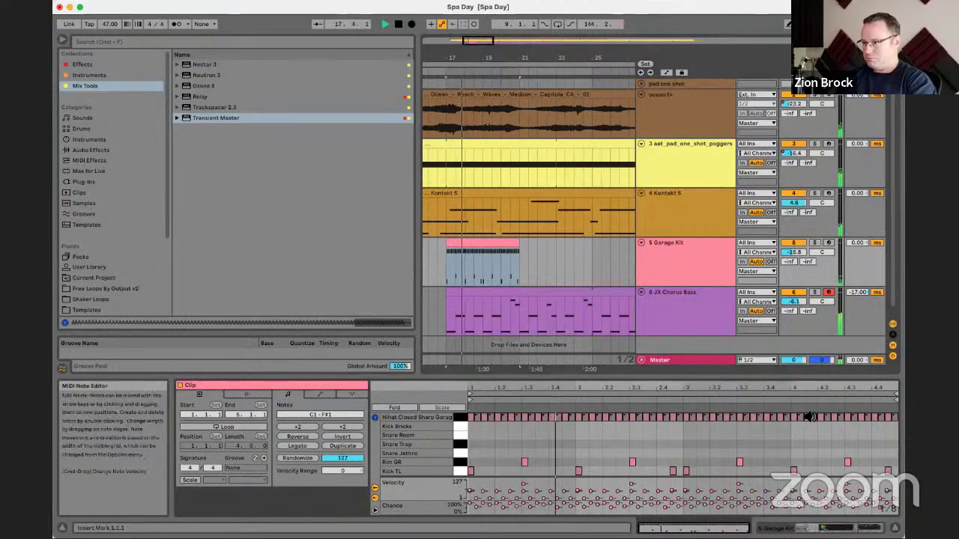
pyautogui.moveTo(839, 380); pyautogui.dragTo(875, 352)
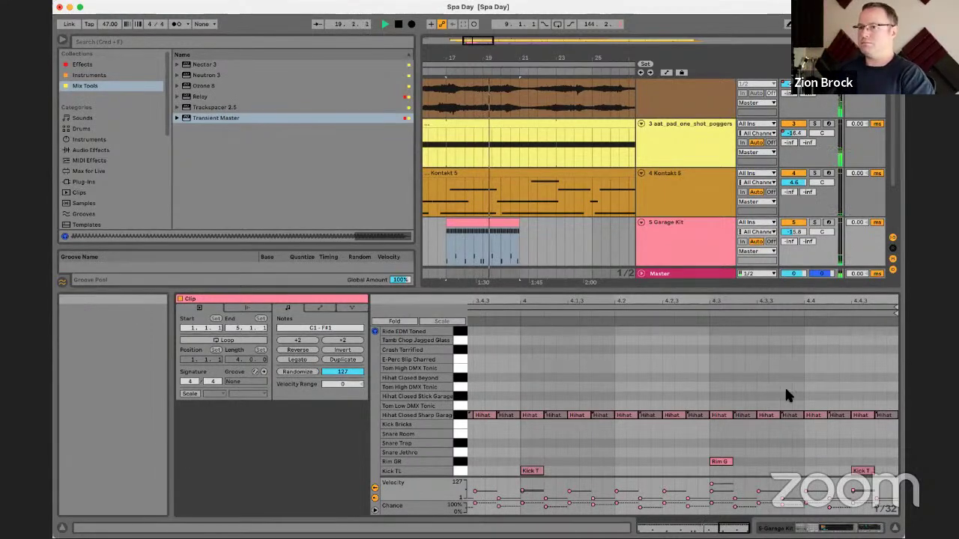
pyautogui.press('space')
pyautogui.click(732, 382)
pyautogui.click(720, 462)
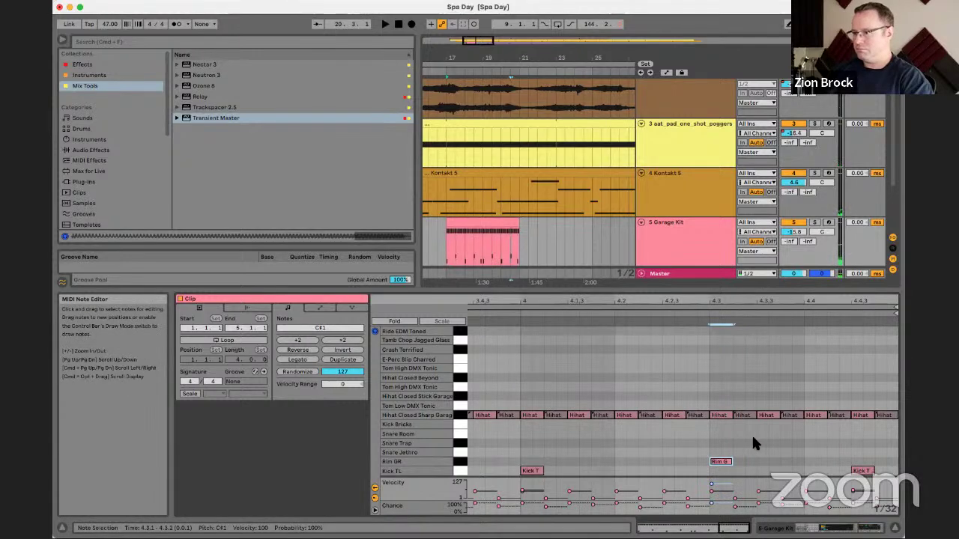
pyautogui.moveTo(725, 466); pyautogui.dragTo(759, 467)
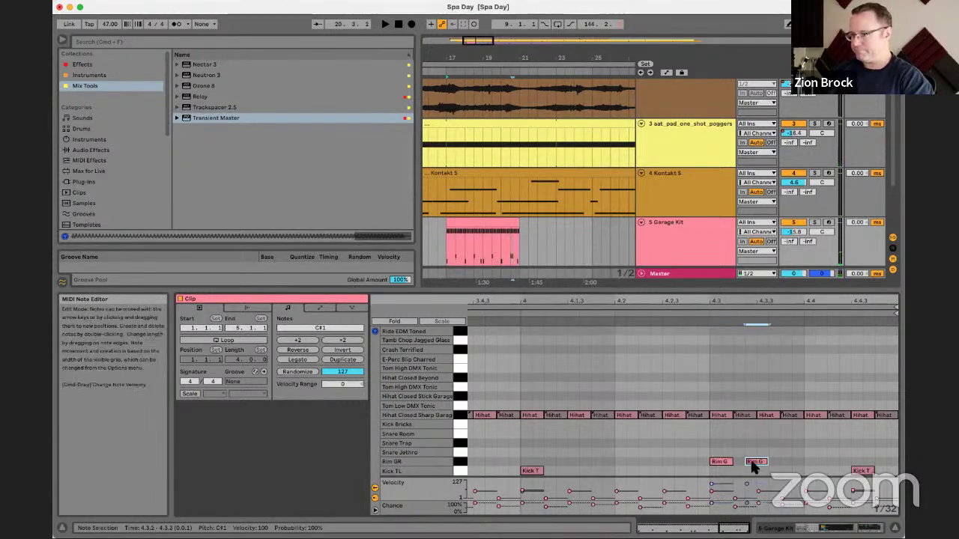
pyautogui.click(719, 463)
pyautogui.press('space')
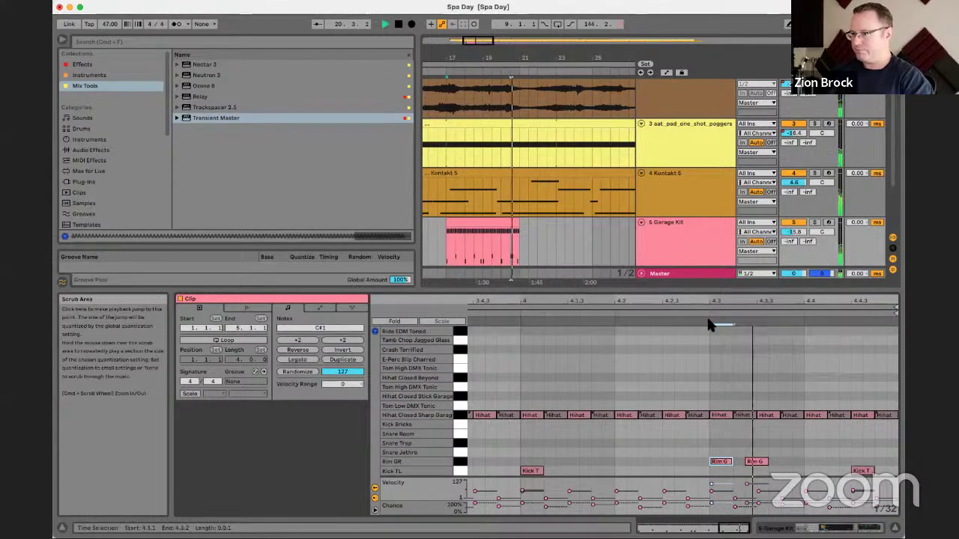
pyautogui.moveTo(761, 458); pyautogui.dragTo(750, 466)
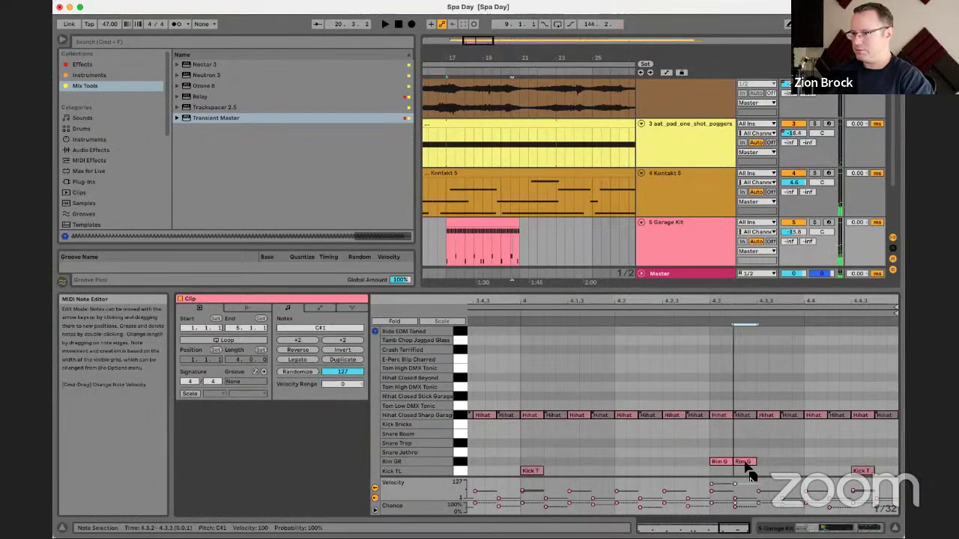
# Step: Add a fill with a Snare Trap note at 4.3.3, a short kick at 4.3.4 and a Crash Terrified note at 4.4
pyautogui.doubleClick(785, 444)
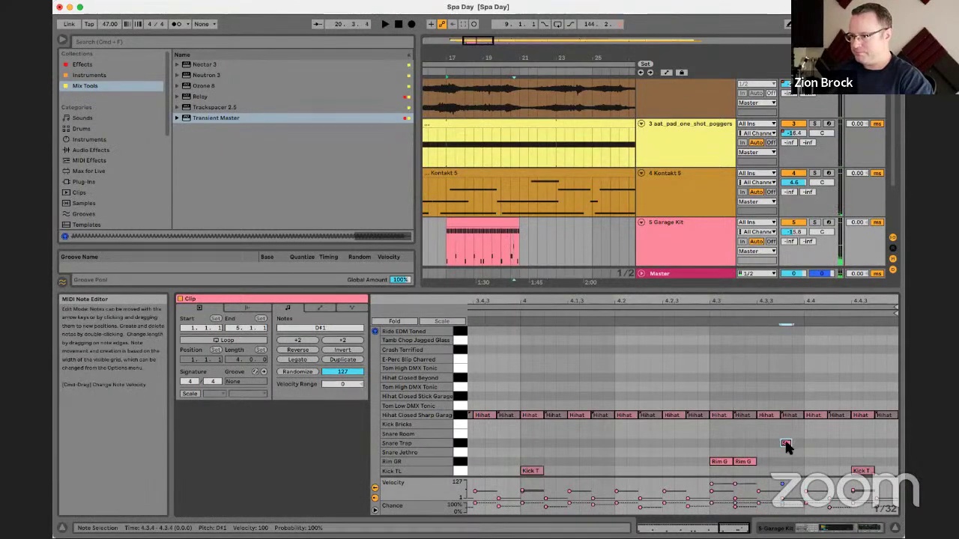
pyautogui.moveTo(773, 445); pyautogui.dragTo(762, 446)
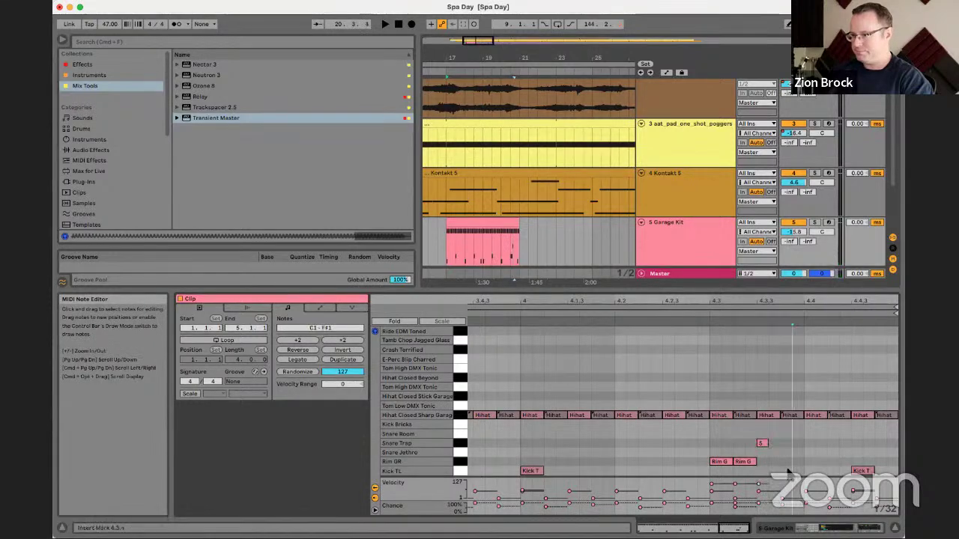
pyautogui.doubleClick(796, 434)
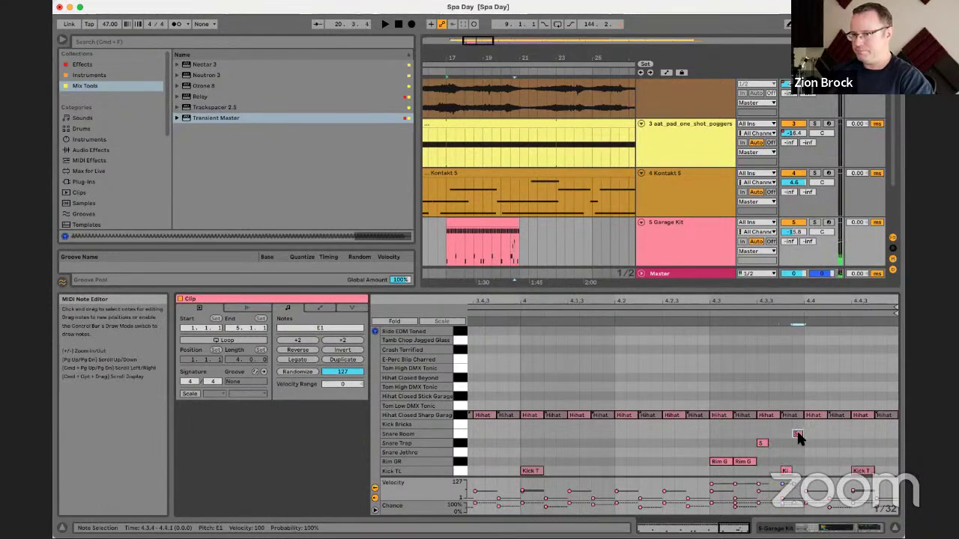
pyautogui.moveTo(797, 434); pyautogui.dragTo(828, 351)
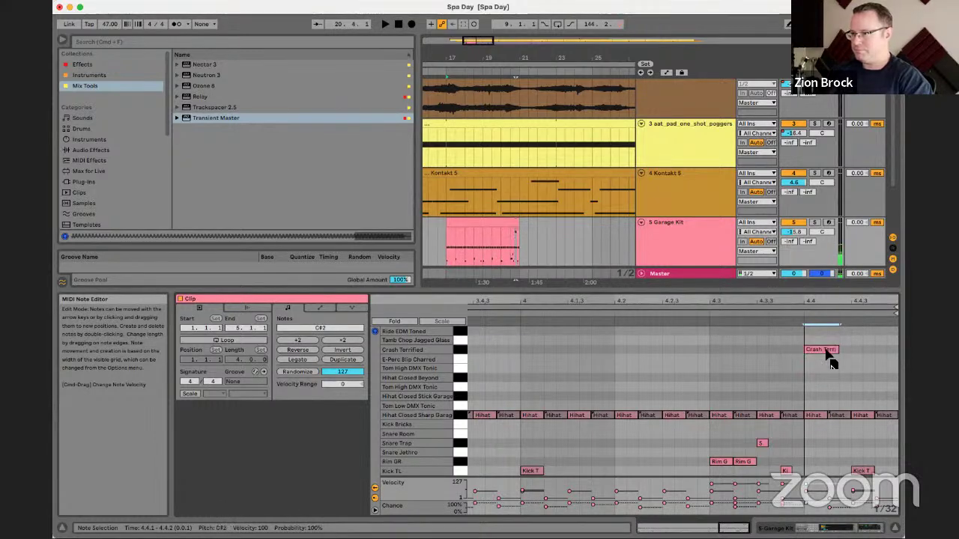
# Step: Delete the kick at 4.4.3 and the two hi-hats after the 4.4 beat, and audition the fill from 4.3
pyautogui.doubleClick(857, 470)
pyautogui.press('space')
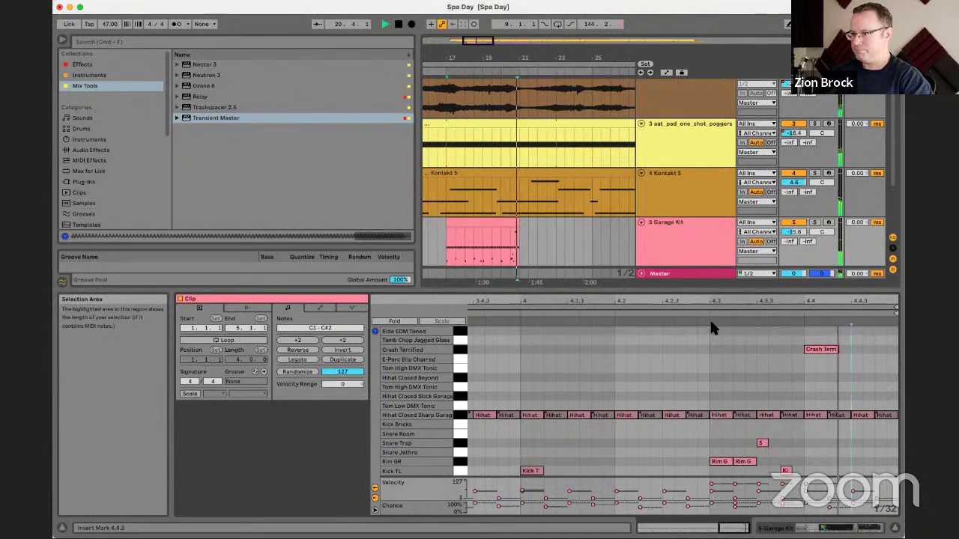
pyautogui.doubleClick(838, 414)
pyautogui.press('space')
pyautogui.doubleClick(866, 416)
pyautogui.click(708, 313)
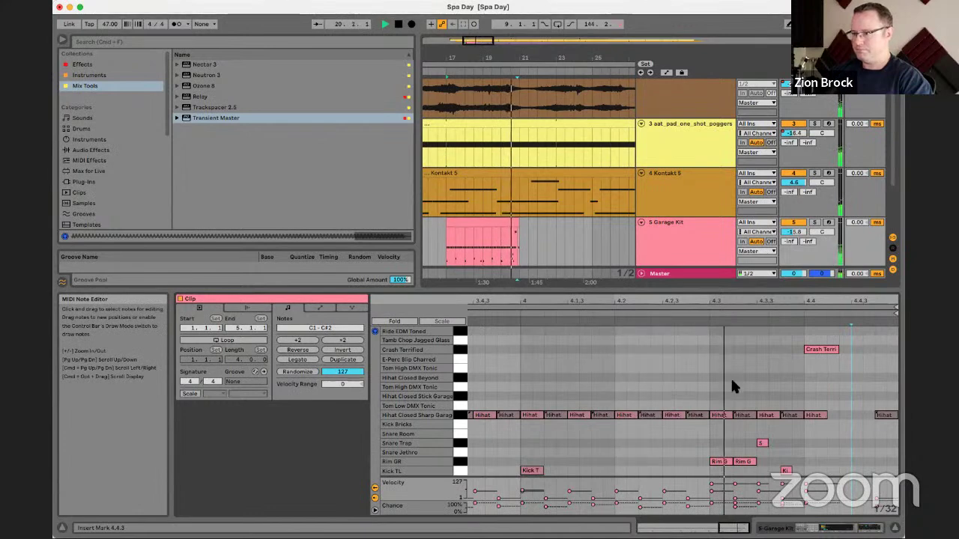
# Step: Delete the Snare Trap note, move the crash note at 4.4 to Ride EDM Toned, and audition from 4.3.3
pyautogui.doubleClick(762, 442)
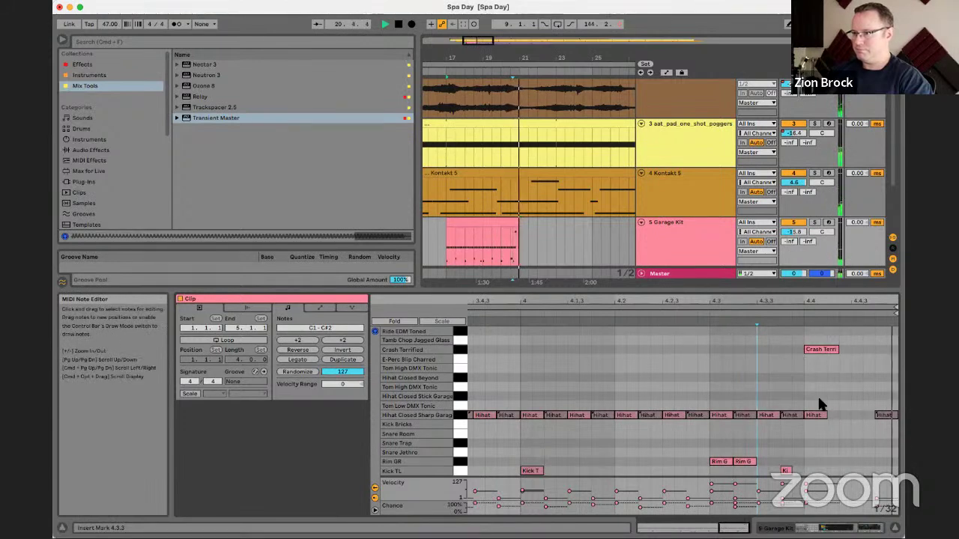
pyautogui.moveTo(813, 351); pyautogui.dragTo(813, 332)
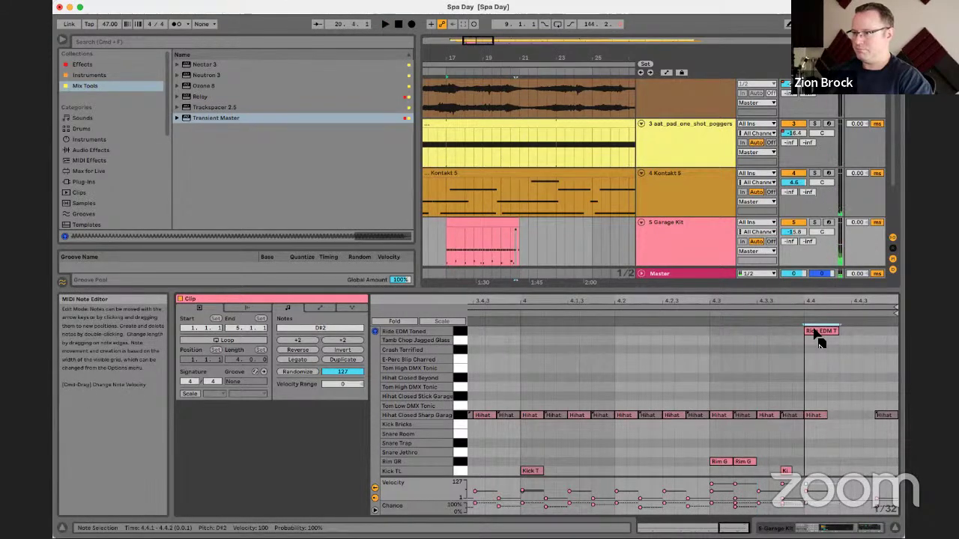
pyautogui.click(756, 320)
pyautogui.press('space')
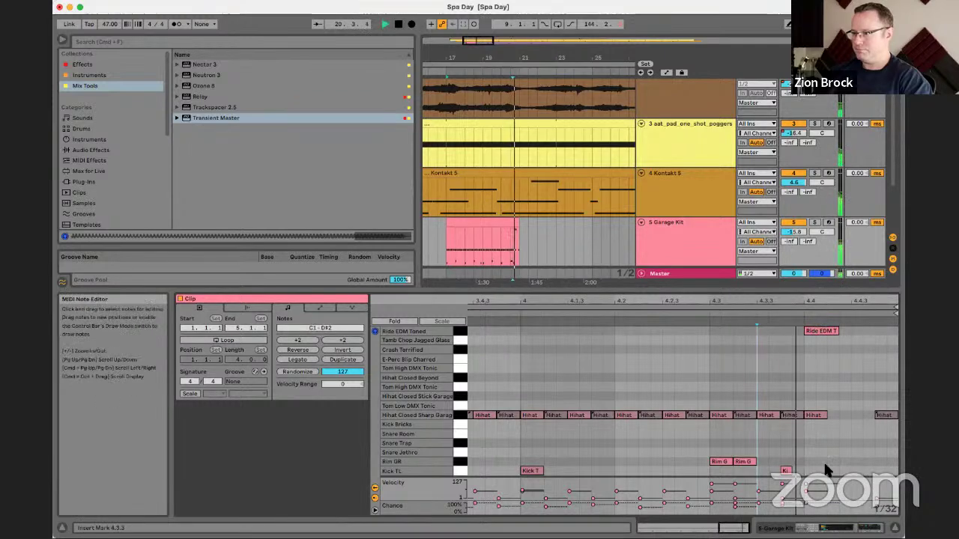
# Step: Move the note at 4.4 from Ride EDM Toned to Snare Jethro and audition the fill
pyautogui.press('space')
pyautogui.moveTo(821, 335); pyautogui.dragTo(820, 457)
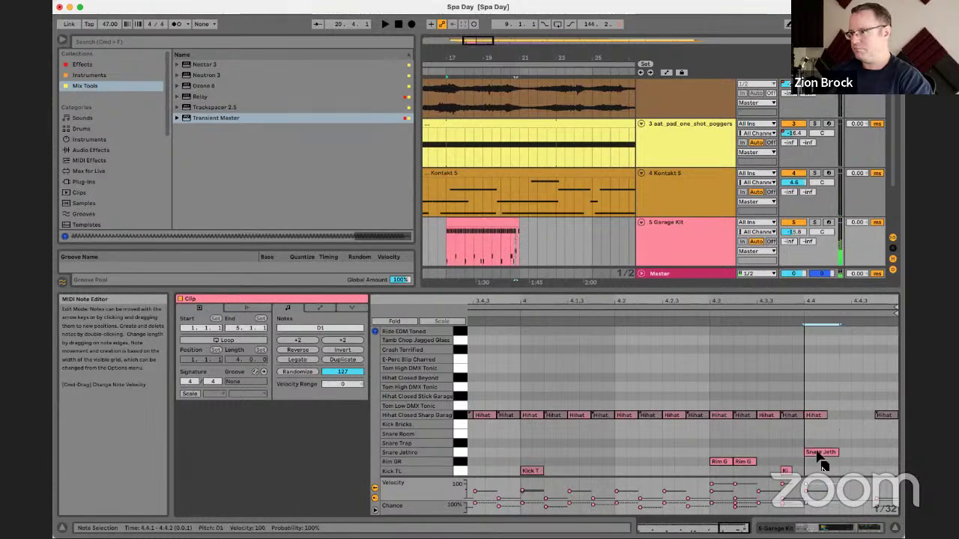
pyautogui.press('space')
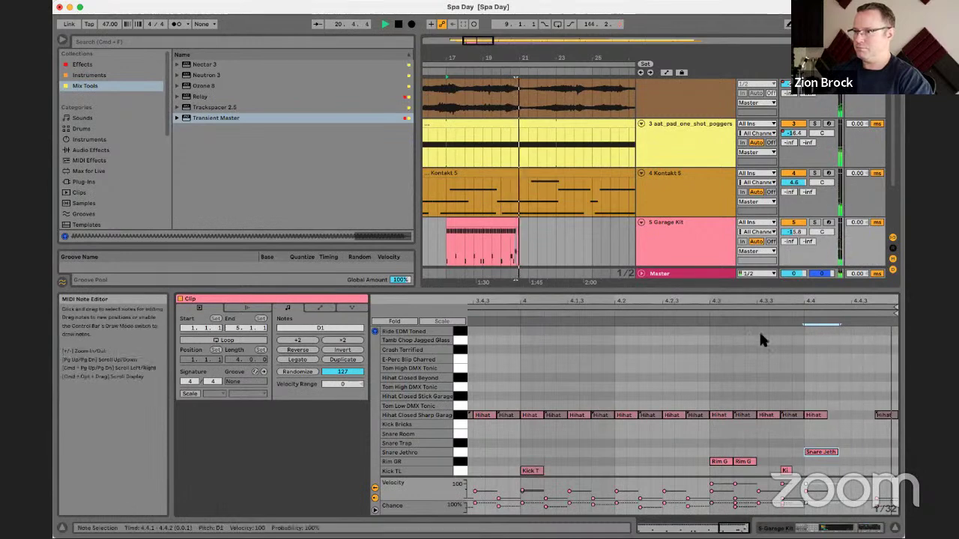
# Step: Turn on looping for the Garage Kit clip, extend it past bar 25, and audition the transition into the repeat
pyautogui.click(238, 340)
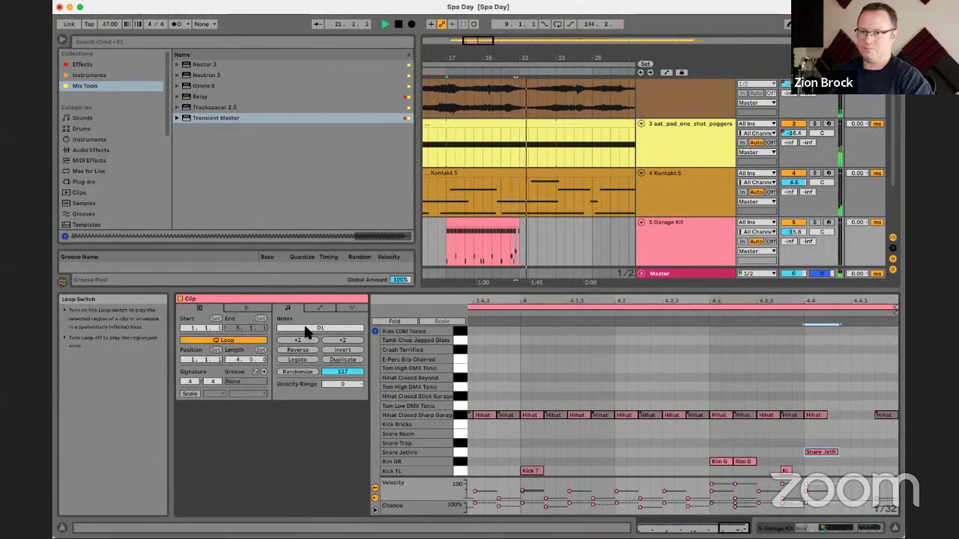
pyautogui.press('space')
pyautogui.moveTo(518, 226); pyautogui.dragTo(631, 227)
pyautogui.press('space')
pyautogui.hscroll(-3, 505, 232)
pyautogui.click(534, 236)
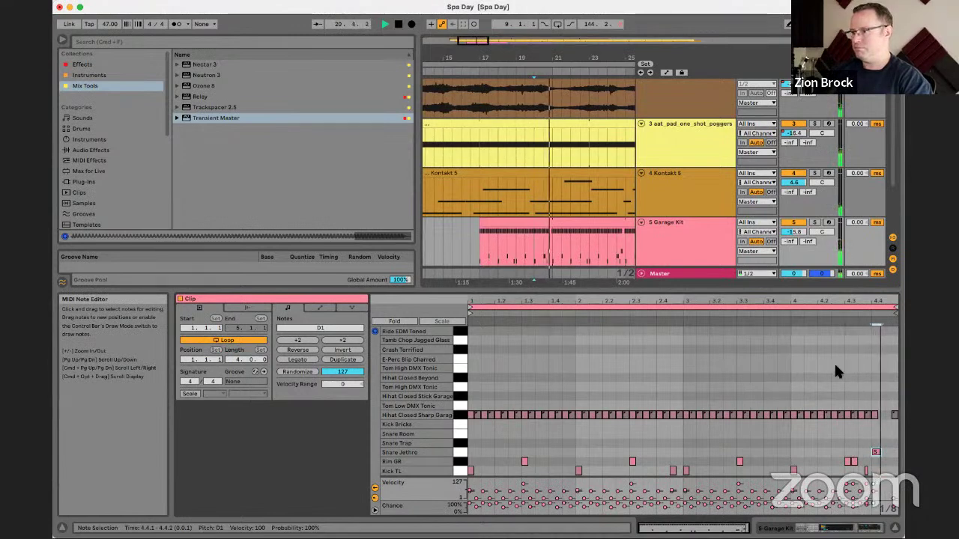
# Step: Add a short Snare Room note at the end of the fill, shift it to 4.4.4, and audition the fill
pyautogui.moveTo(888, 303); pyautogui.dragTo(867, 346)
pyautogui.press('space')
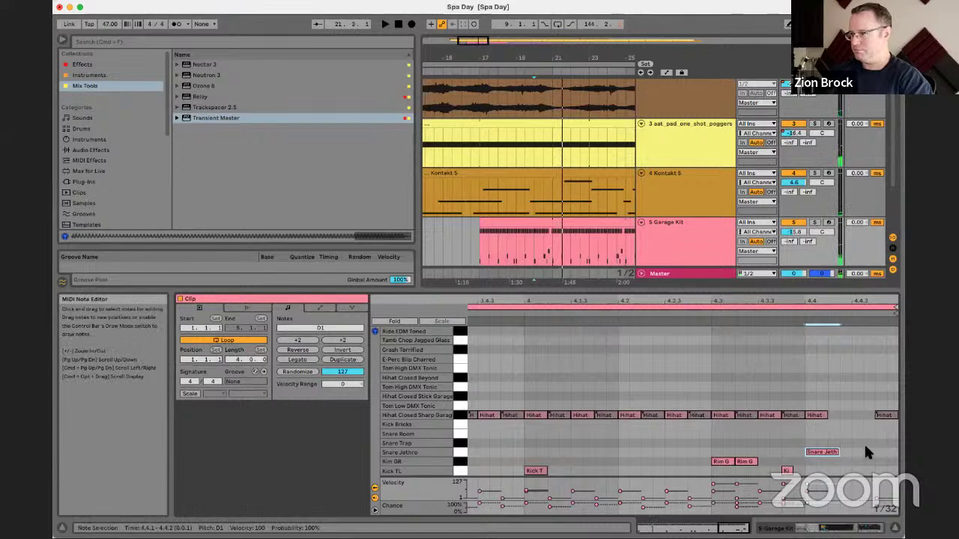
pyautogui.doubleClick(869, 452)
pyautogui.moveTo(868, 453); pyautogui.dragTo(856, 435)
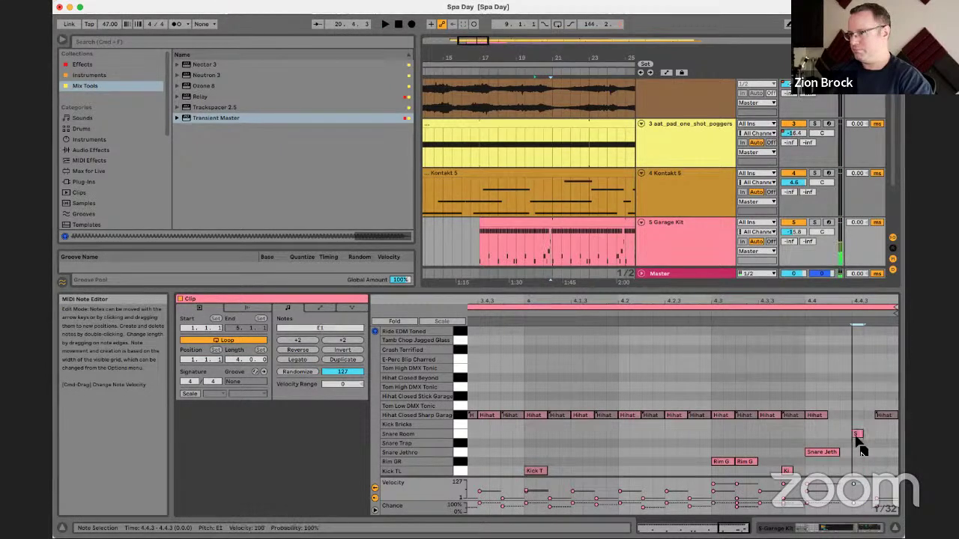
pyautogui.click(790, 316)
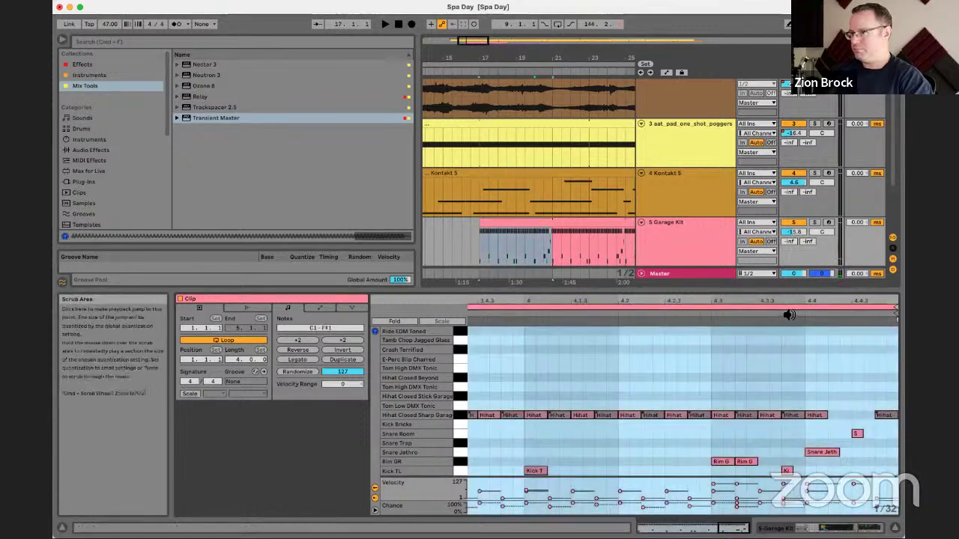
pyautogui.press('space')
pyautogui.moveTo(862, 434); pyautogui.dragTo(880, 434)
pyautogui.click(696, 317)
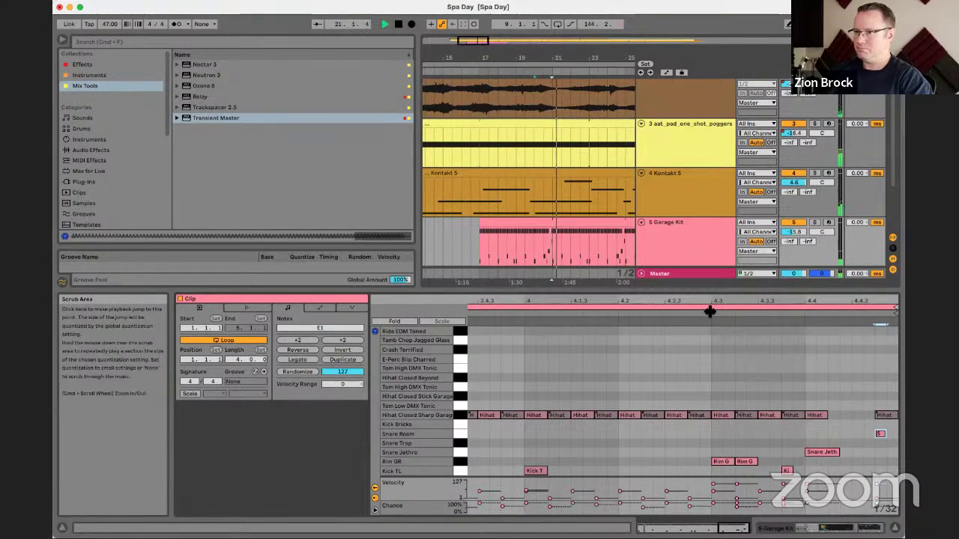
# Step: Shrink the note editor and shorten the looped Garage Kit clip so it ends at bar 25
pyautogui.moveTo(707, 293); pyautogui.dragTo(672, 505)
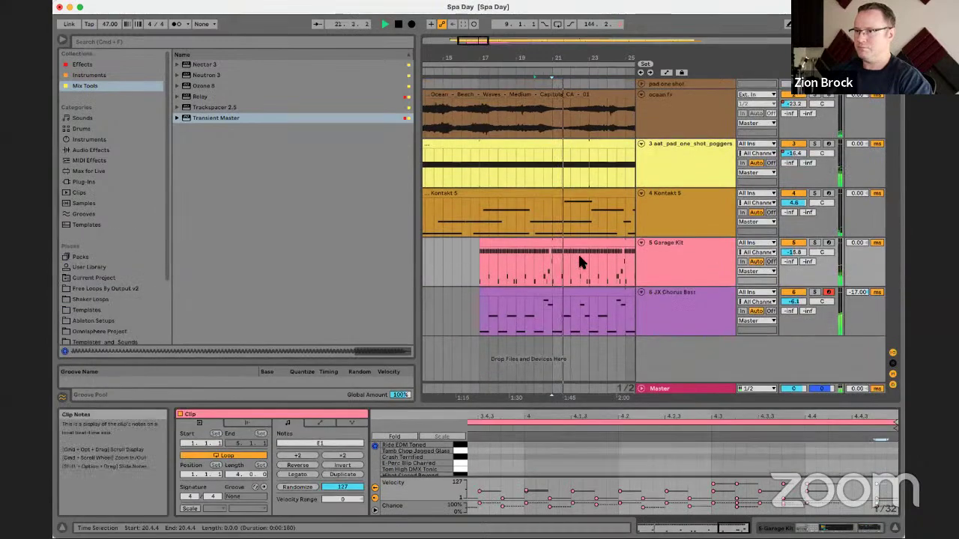
pyautogui.hscroll(2, 580, 258)
pyautogui.moveTo(591, 60); pyautogui.dragTo(578, 36)
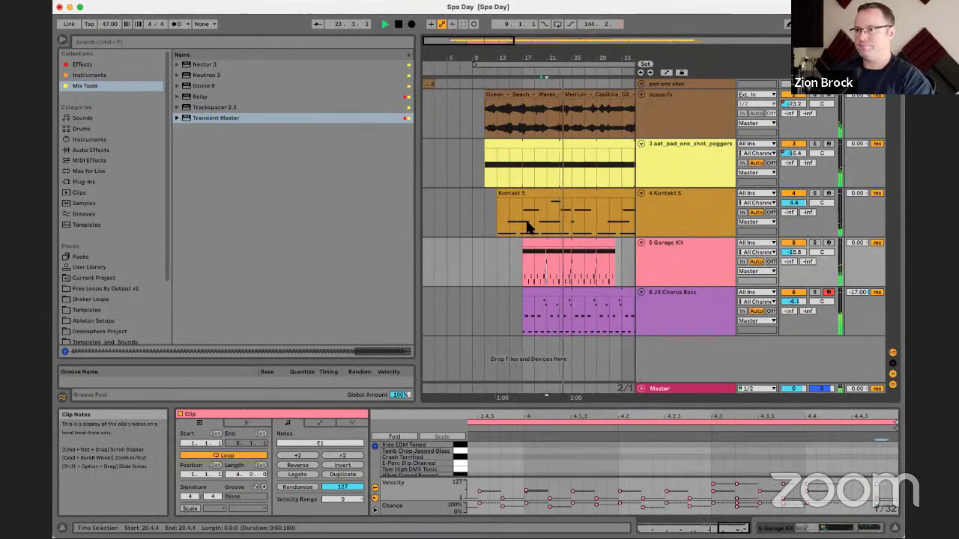
pyautogui.click(529, 101)
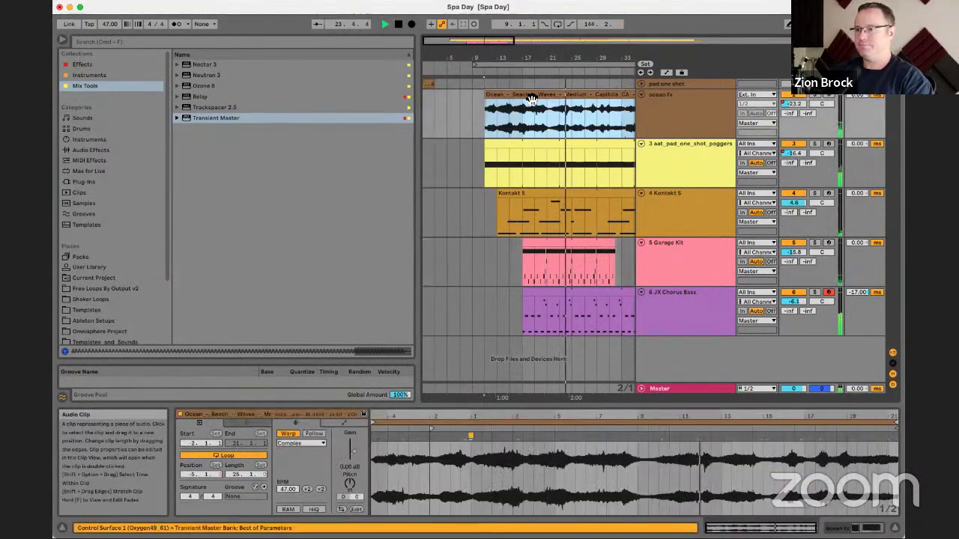
pyautogui.click(684, 246)
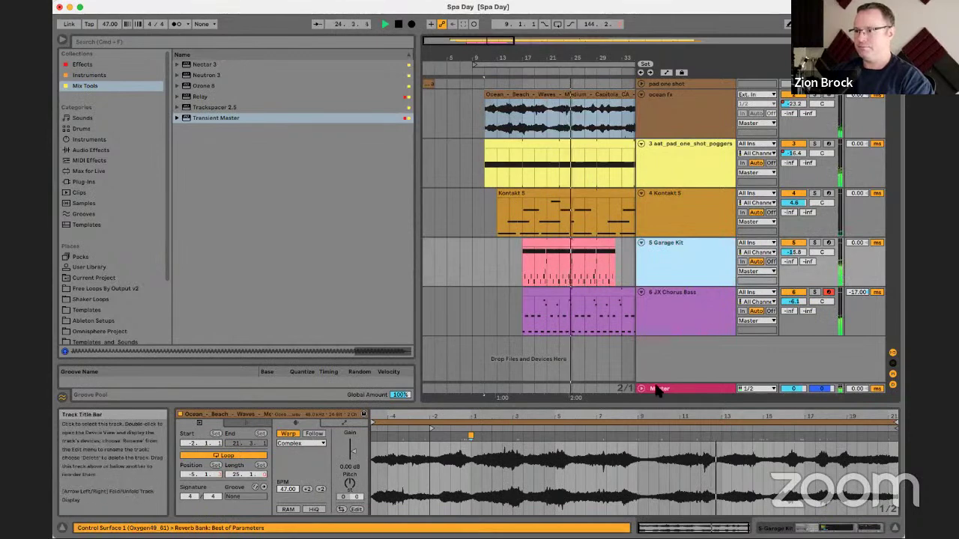
pyautogui.click(594, 253)
pyautogui.moveTo(614, 243); pyautogui.dragTo(528, 256)
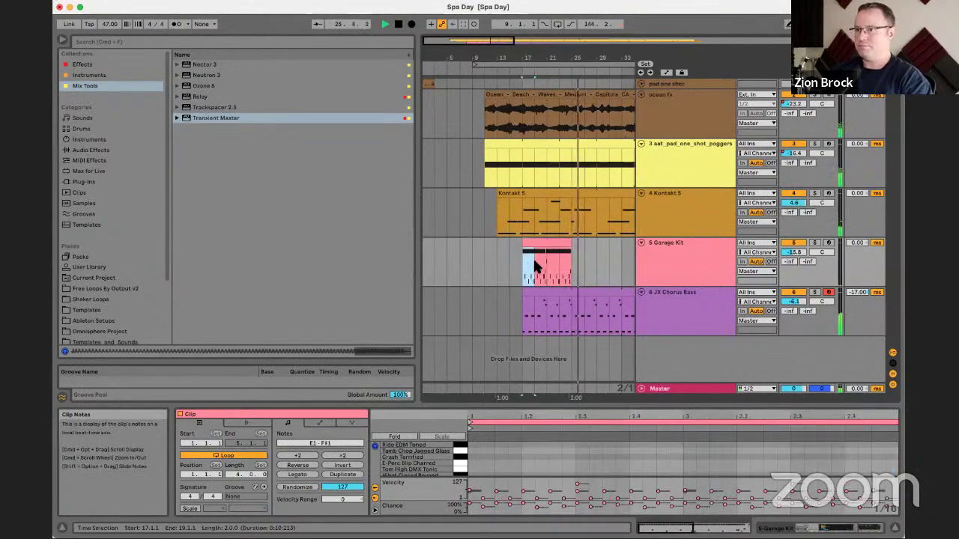
# Step: Duplicate Garage Kit bars 17–19 over bars 19–21 and consolidate bars 17–25 into one eight-bar clip
pyautogui.click(533, 257)
pyautogui.click(531, 245)
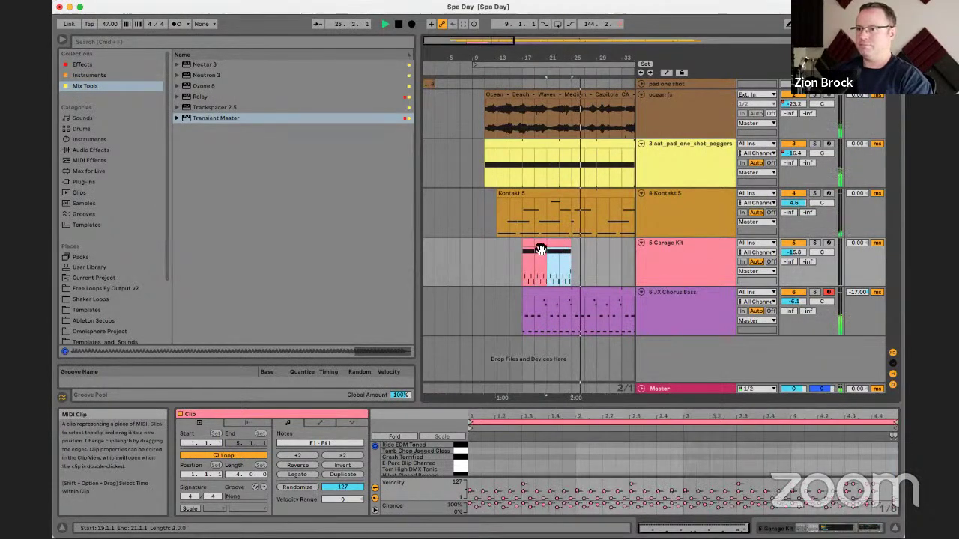
pyautogui.click(535, 250)
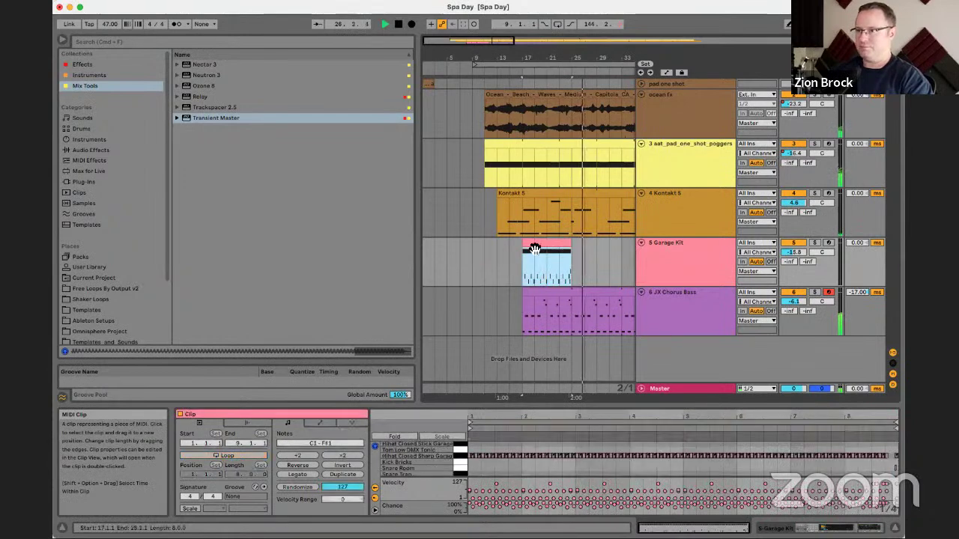
# Step: Loop the consolidated Garage Kit clip, extend it to bar 33, and play the arrangement from bar 11
pyautogui.click(255, 455)
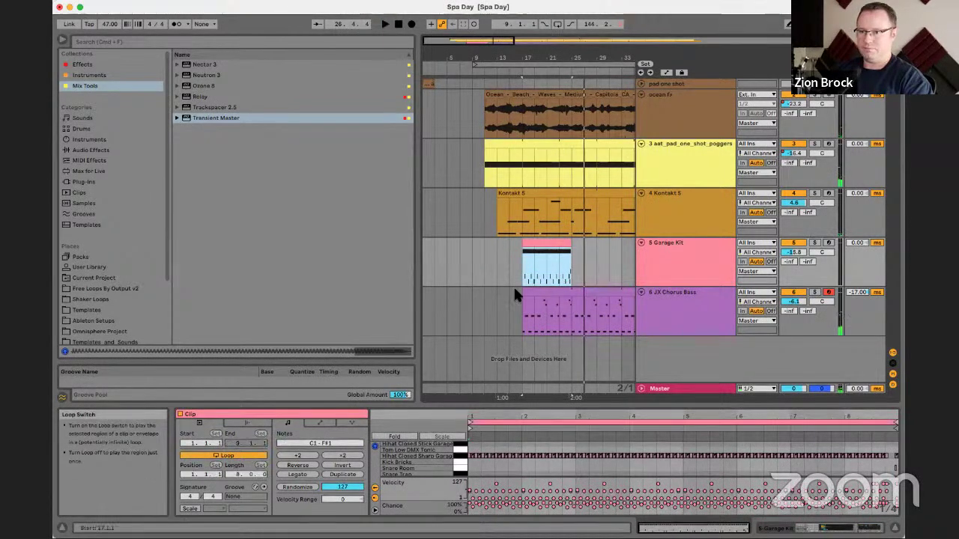
pyautogui.moveTo(571, 246); pyautogui.dragTo(600, 253)
pyautogui.click(449, 201)
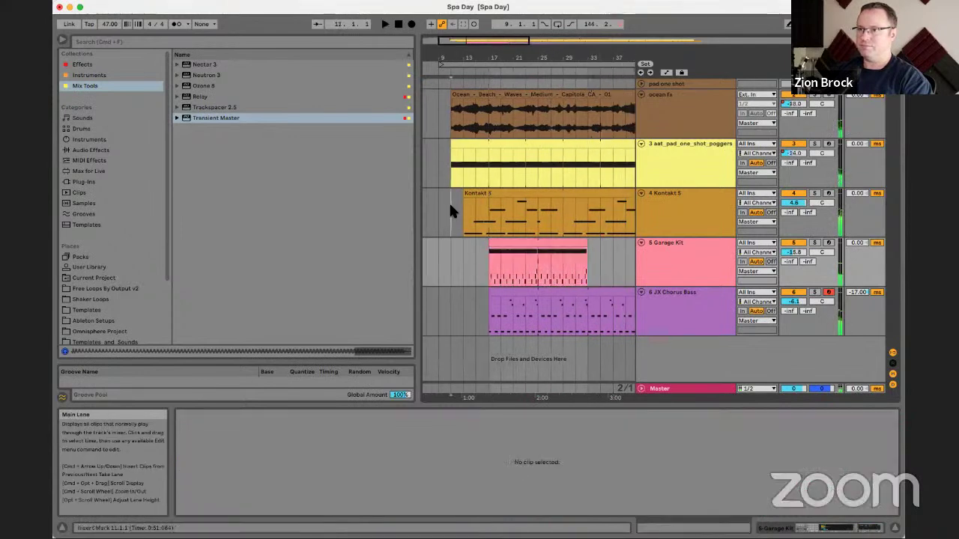
pyautogui.press('space')
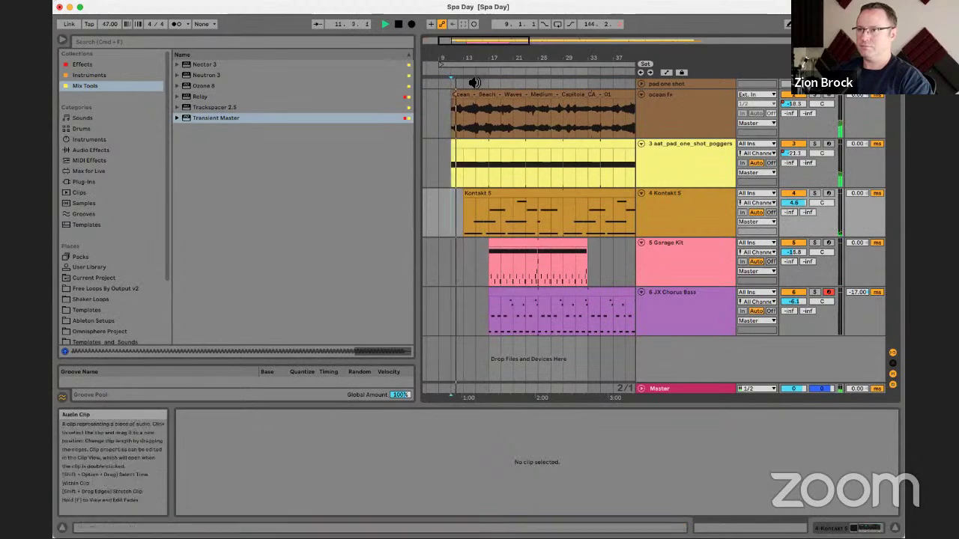
pyautogui.moveTo(452, 58); pyautogui.dragTo(453, 81)
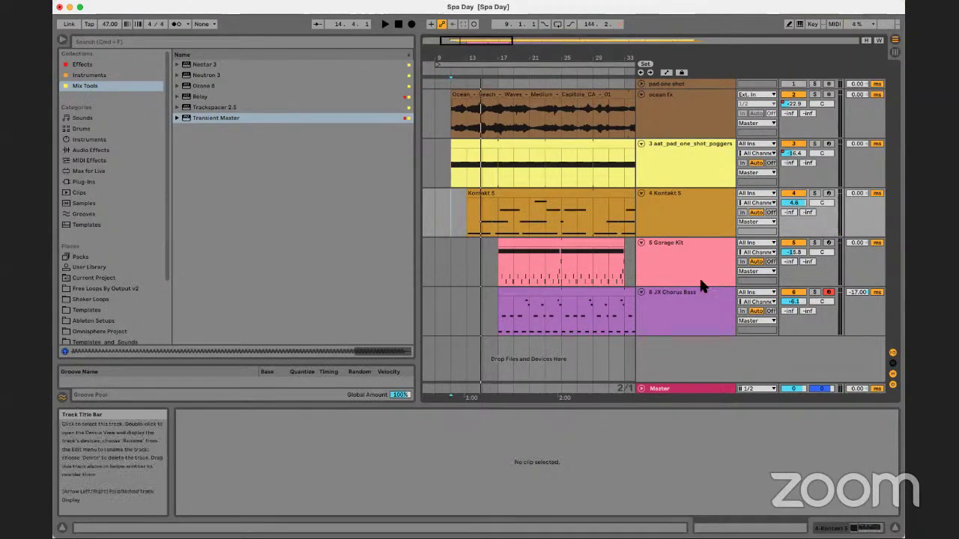
# Step: Load Ozone 8 onto the Master track and move its plug-in window clear of the browser list
pyautogui.click(672, 389)
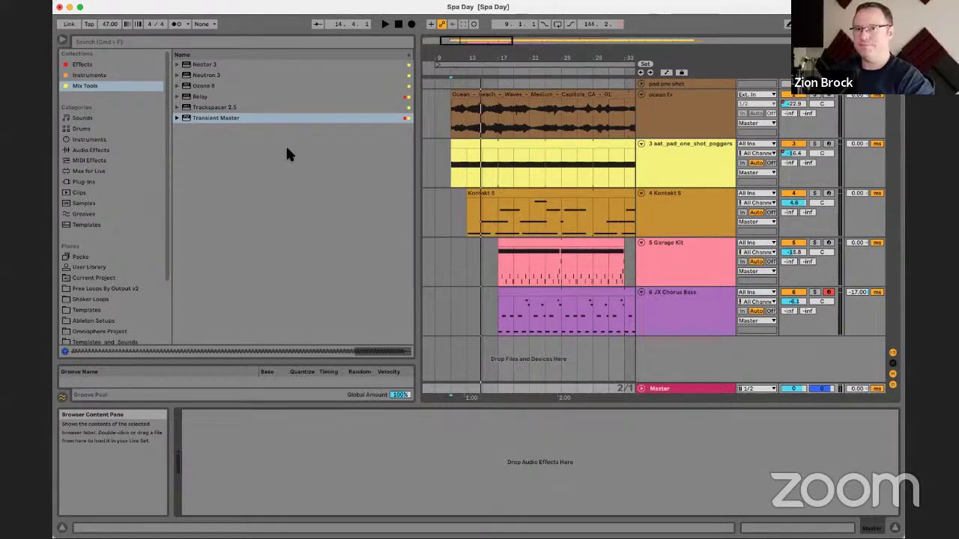
pyautogui.click(197, 86)
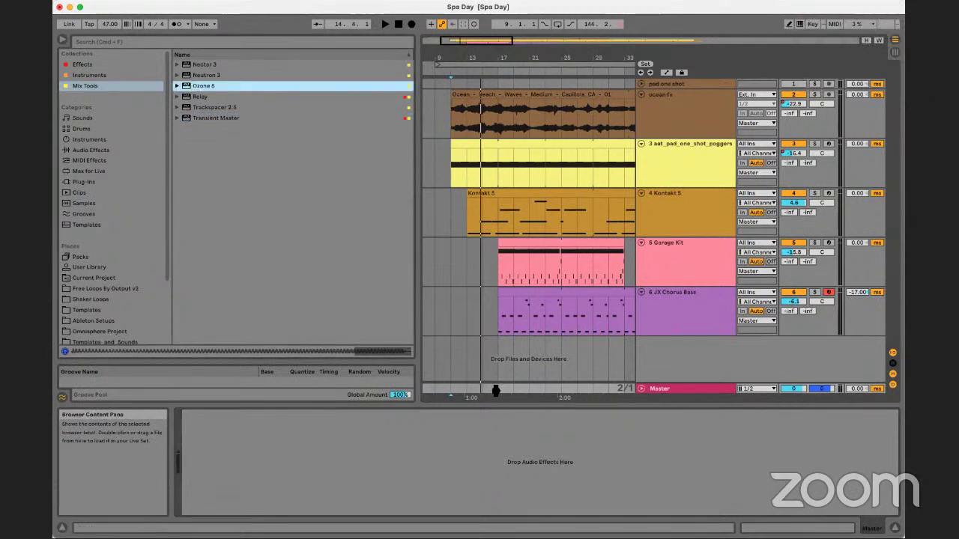
pyautogui.moveTo(496, 389); pyautogui.dragTo(494, 390)
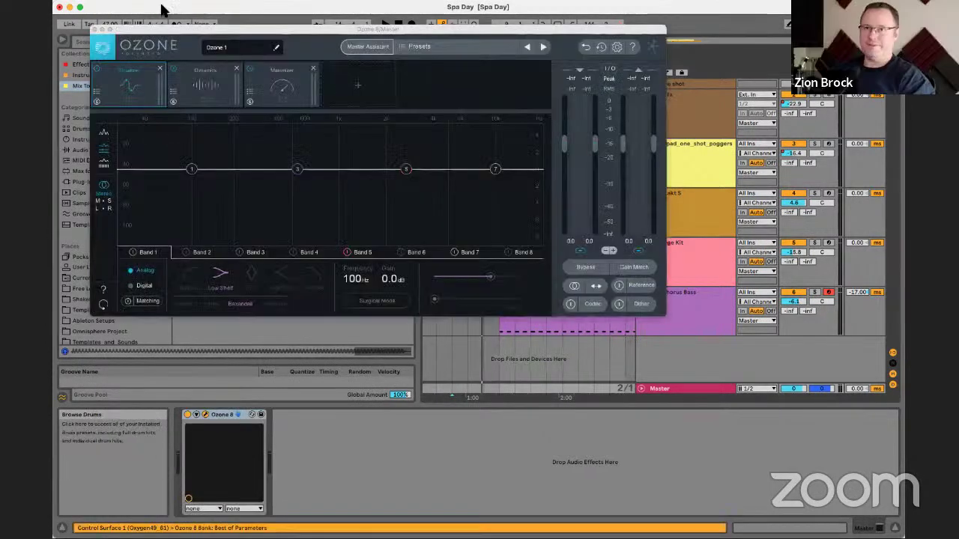
pyautogui.moveTo(181, 29); pyautogui.dragTo(313, 50)
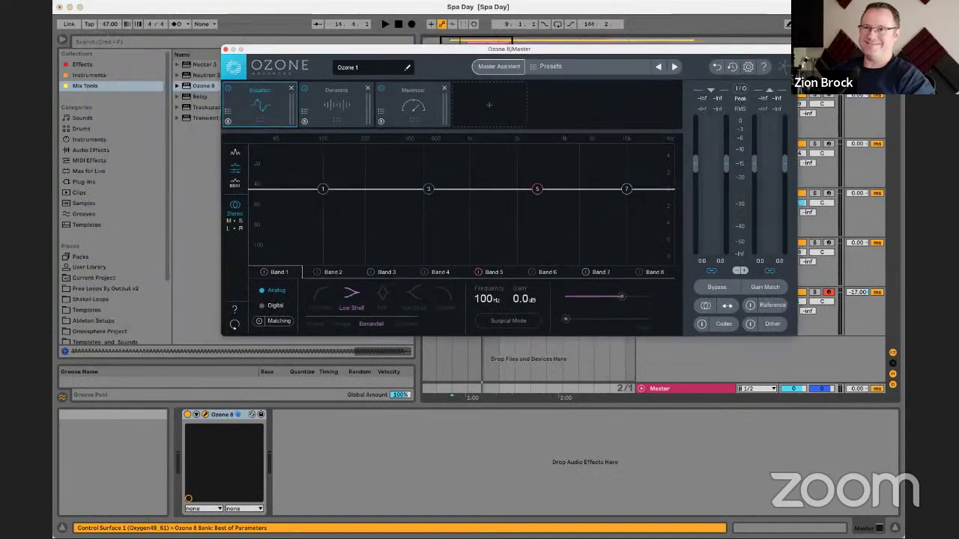
# Step: Start Ozone's Master Assistant with the CD target and Low intensity
pyautogui.click(496, 67)
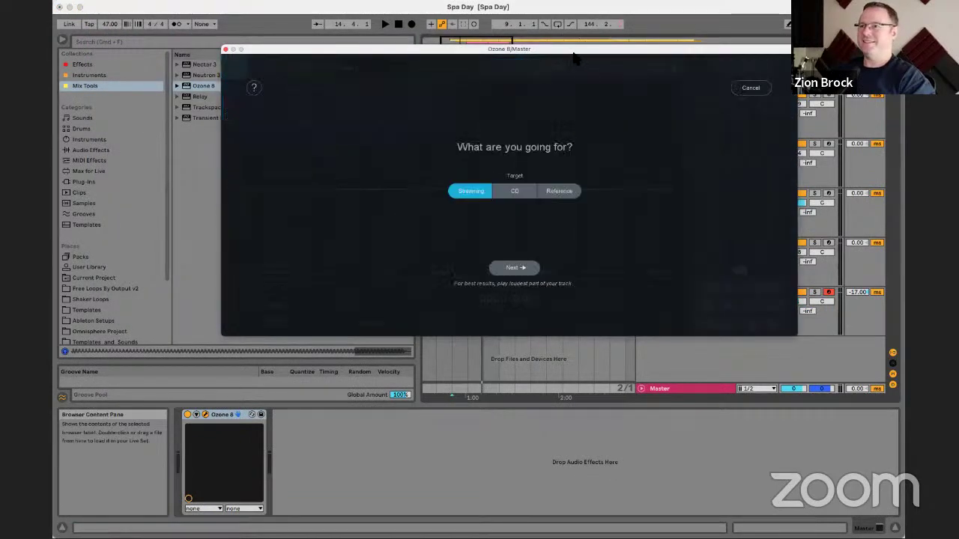
pyautogui.moveTo(575, 51); pyautogui.dragTo(587, 234)
pyautogui.click(525, 374)
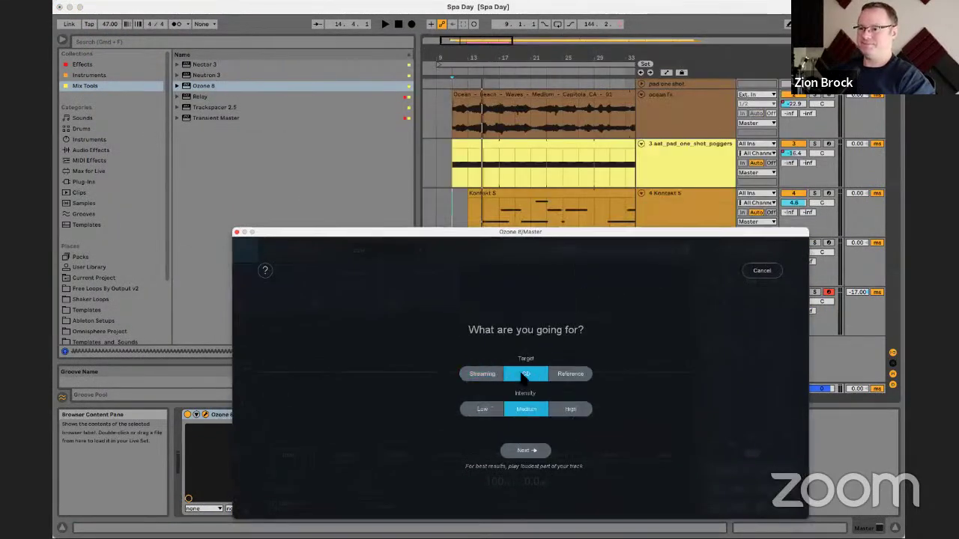
pyautogui.click(483, 410)
pyautogui.click(525, 450)
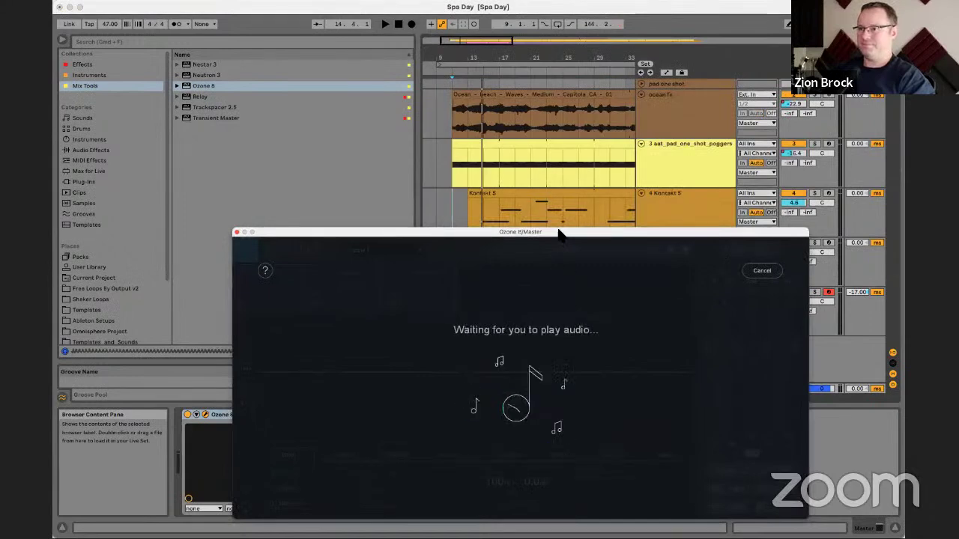
# Step: Move the Ozone window down and play from the Garage Kit clip at bar 17 for the assistant to analyse
pyautogui.moveTo(561, 232); pyautogui.dragTo(581, 372)
pyautogui.click(512, 248)
pyautogui.press('space')
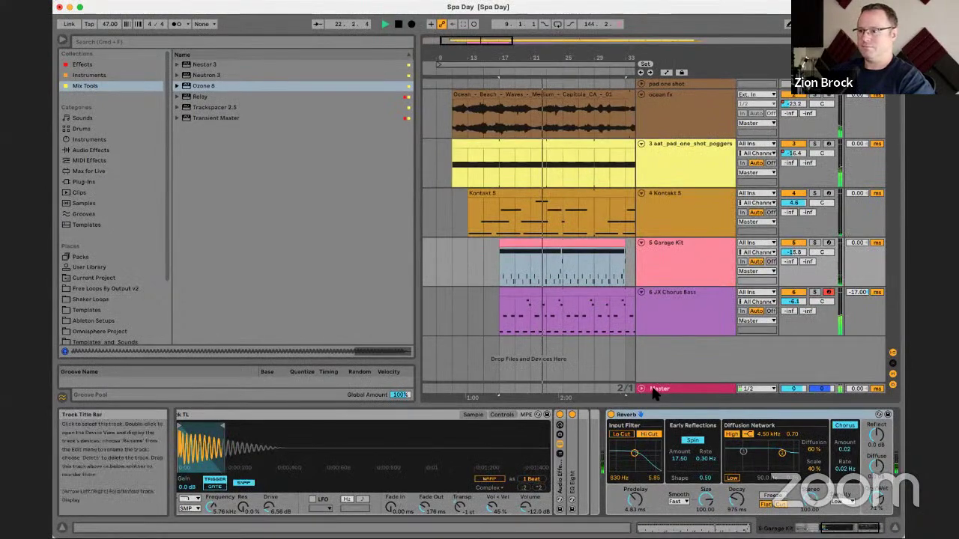
# Step: Reopen Ozone 8 on the Master track, check the Master Assistant's settings during playback, and close its window
pyautogui.click(653, 389)
pyautogui.click(545, 471)
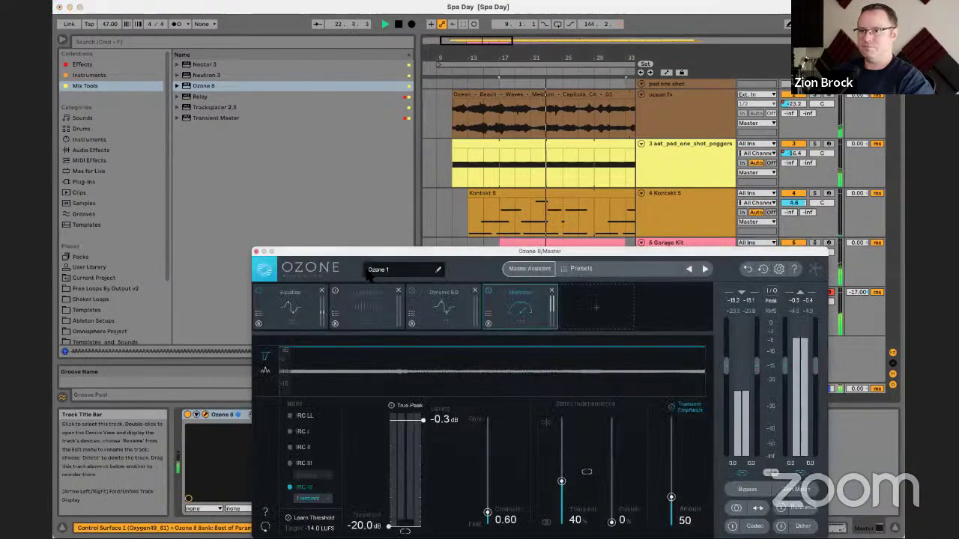
pyautogui.moveTo(611, 251); pyautogui.dragTo(624, 157)
pyautogui.click(269, 159)
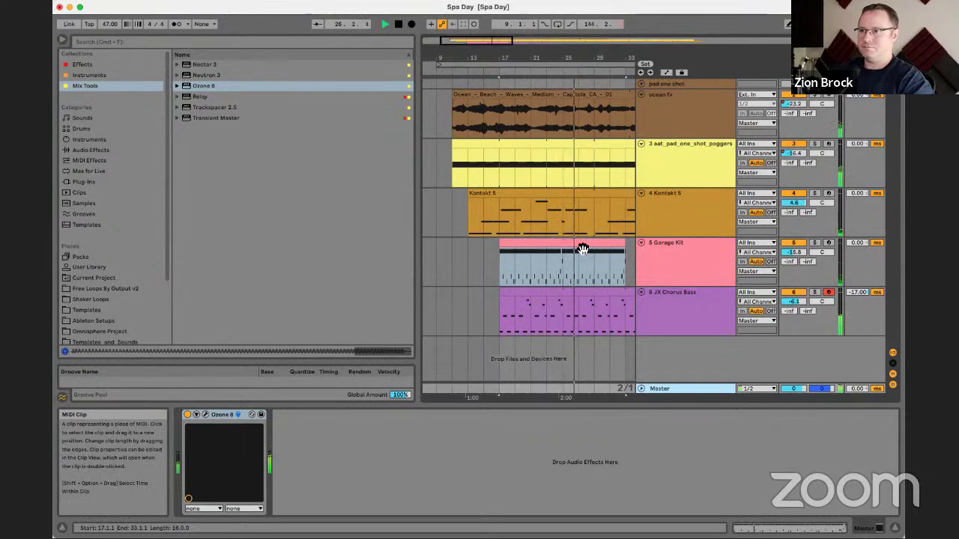
# Step: Add a D4 note from 15.1 to 16.3 in the Kontakt 5 clip and lower its velocity to 64
pyautogui.doubleClick(584, 204)
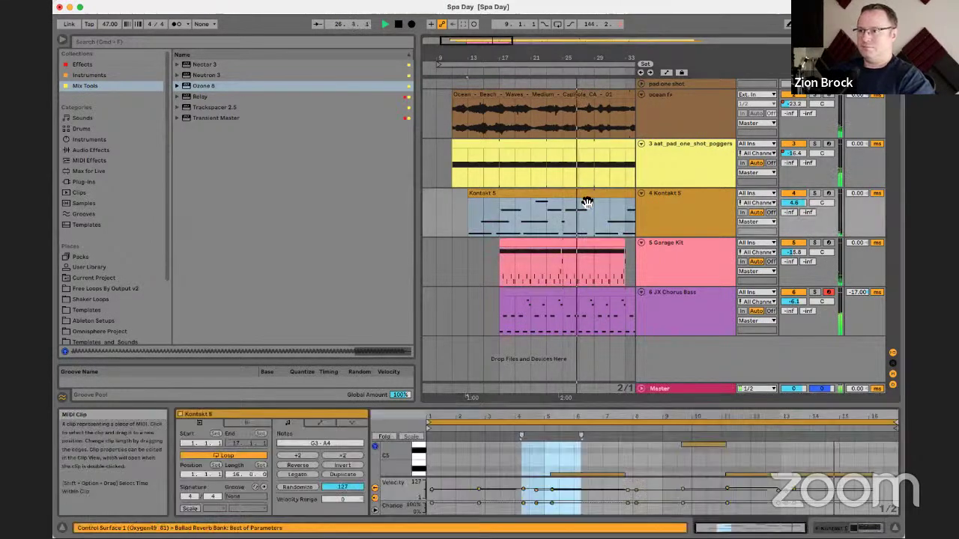
pyautogui.moveTo(875, 407); pyautogui.dragTo(862, 293)
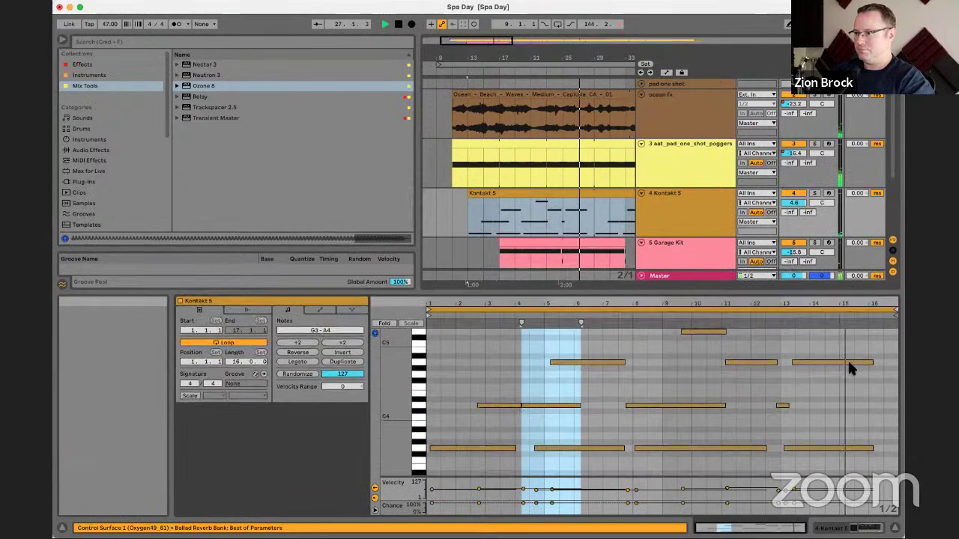
pyautogui.doubleClick(847, 405)
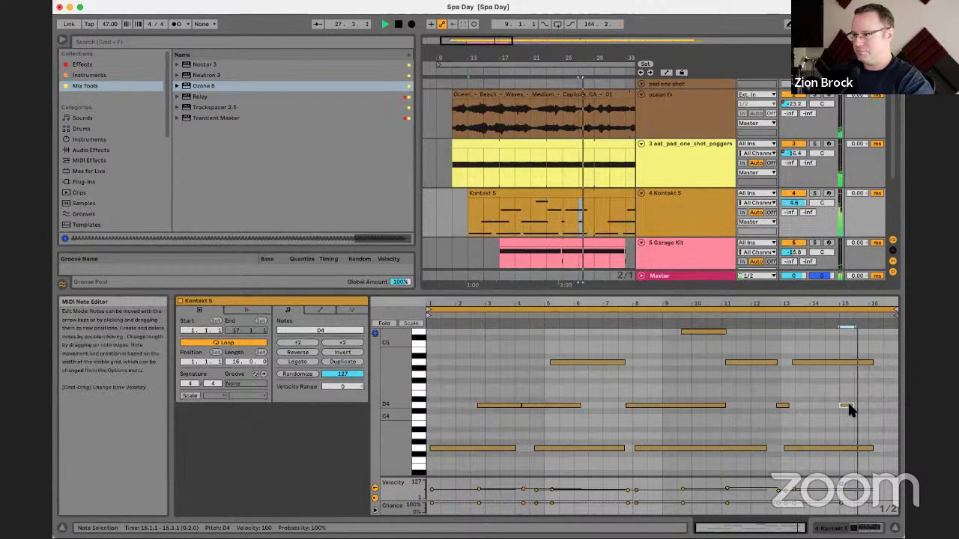
pyautogui.moveTo(856, 405); pyautogui.dragTo(885, 407)
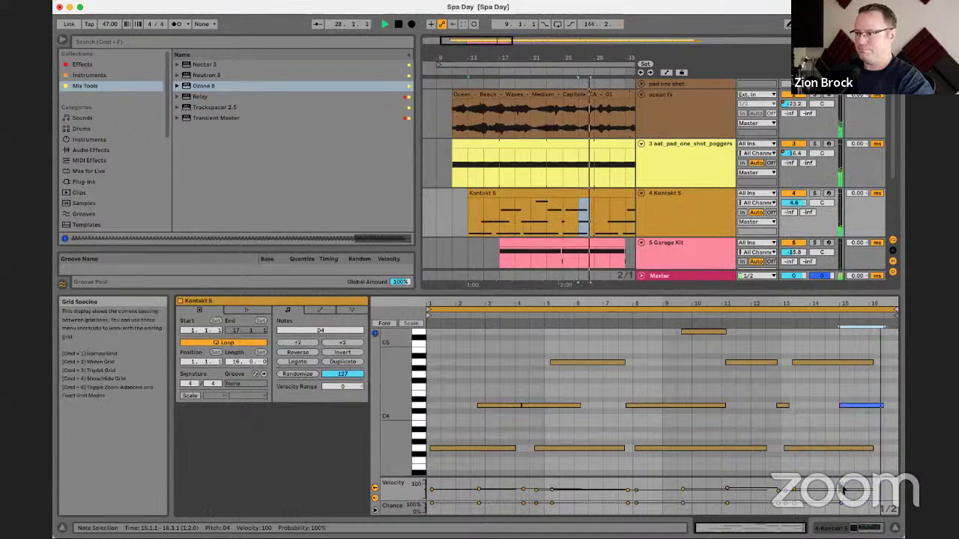
pyautogui.moveTo(842, 485); pyautogui.dragTo(841, 491)
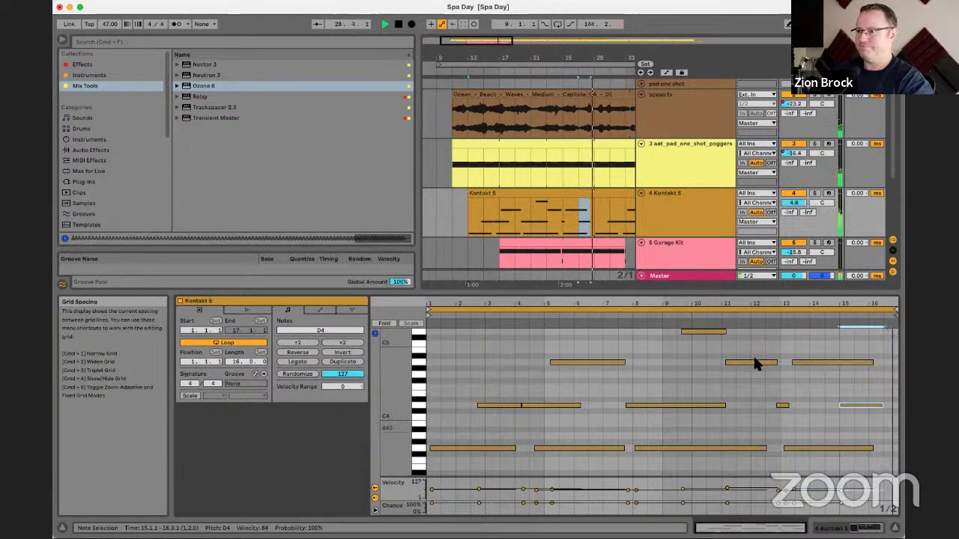
pyautogui.scroll(-4, 525, 202)
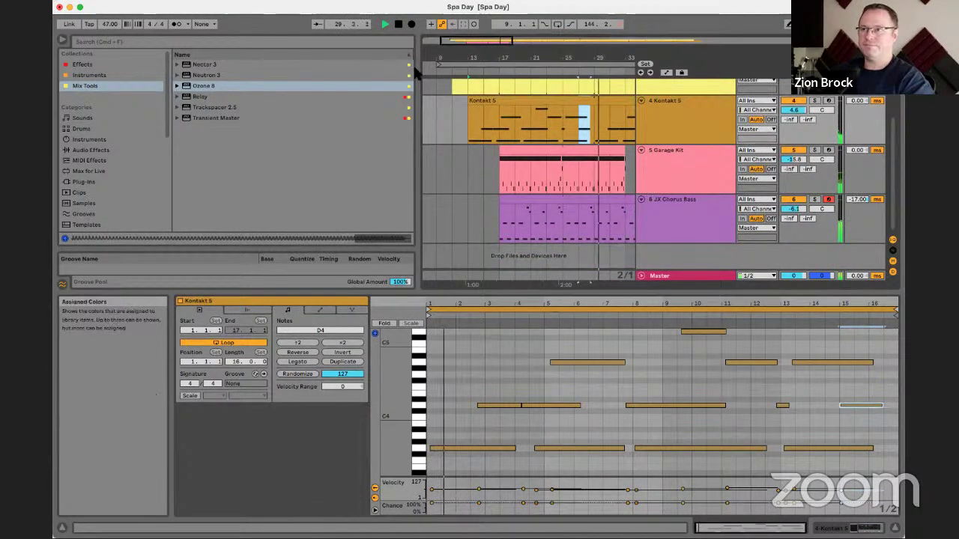
# Step: Lower the velocity of all Hihat Closed Sharp Garage notes in the first Garage Kit clip and set their chance to 84%
pyautogui.moveTo(415, 69); pyautogui.dragTo(270, 84)
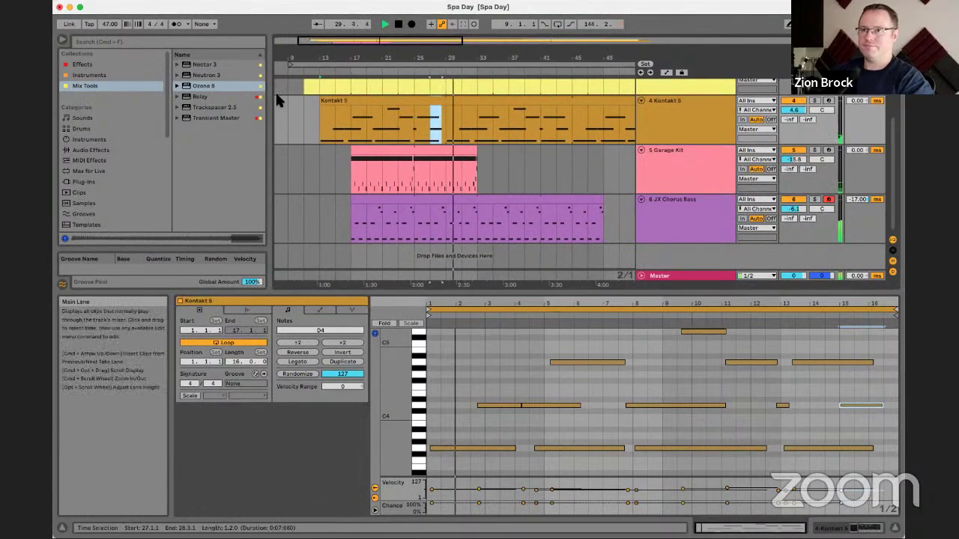
pyautogui.click(402, 160)
pyautogui.click(462, 417)
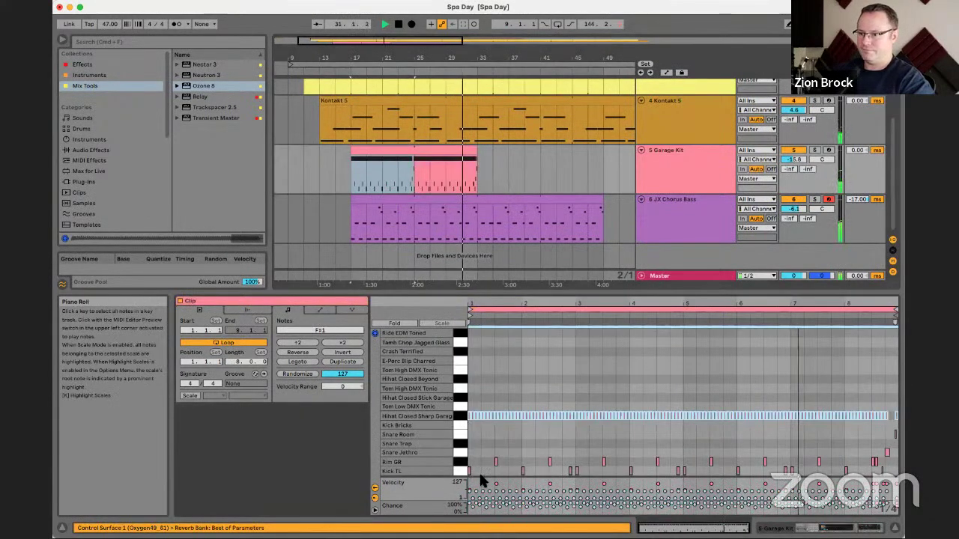
pyautogui.moveTo(469, 492); pyautogui.dragTo(469, 496)
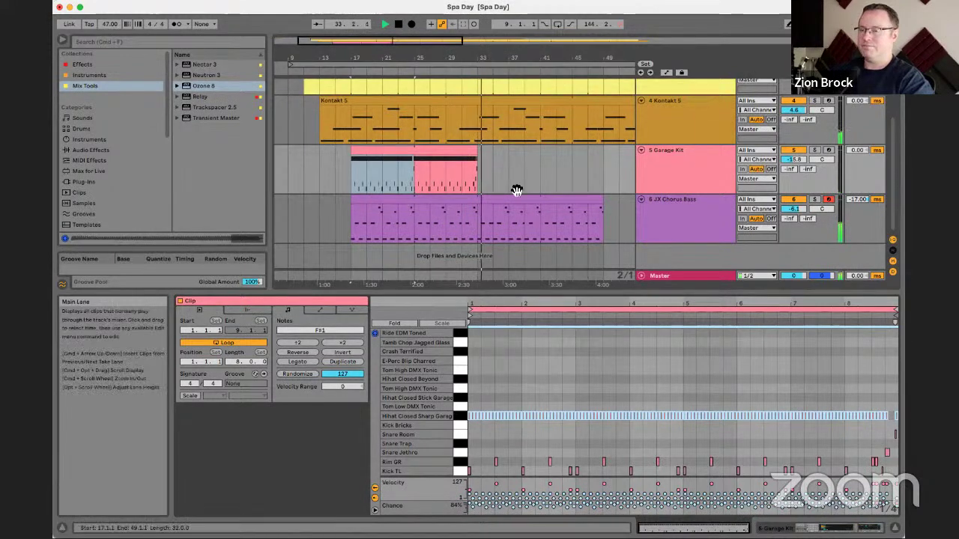
# Step: Shorten the loop of the Ocean Beach Waves clip on the ocean fx track so it ends at 21.3
pyautogui.moveTo(522, 54); pyautogui.dragTo(522, 42)
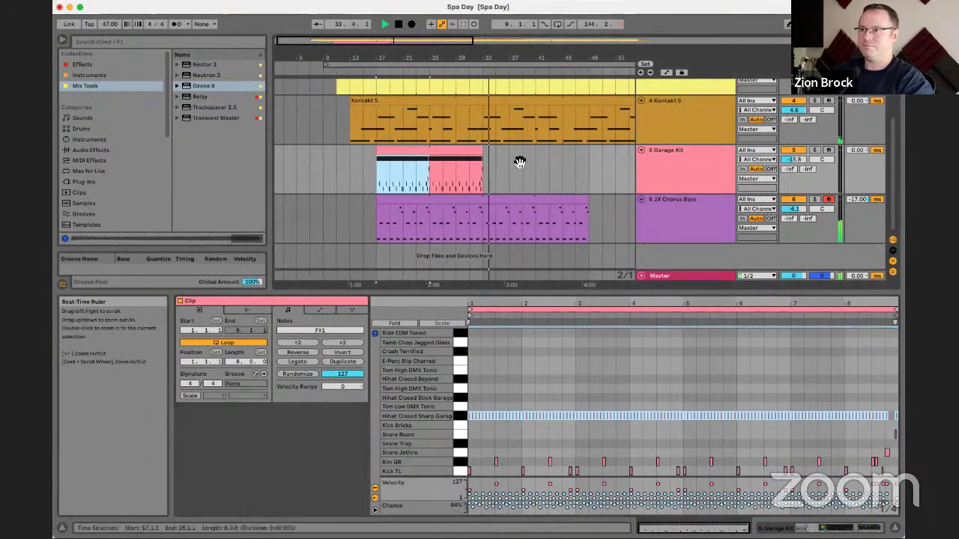
pyautogui.scroll(4, 518, 159)
pyautogui.click(495, 96)
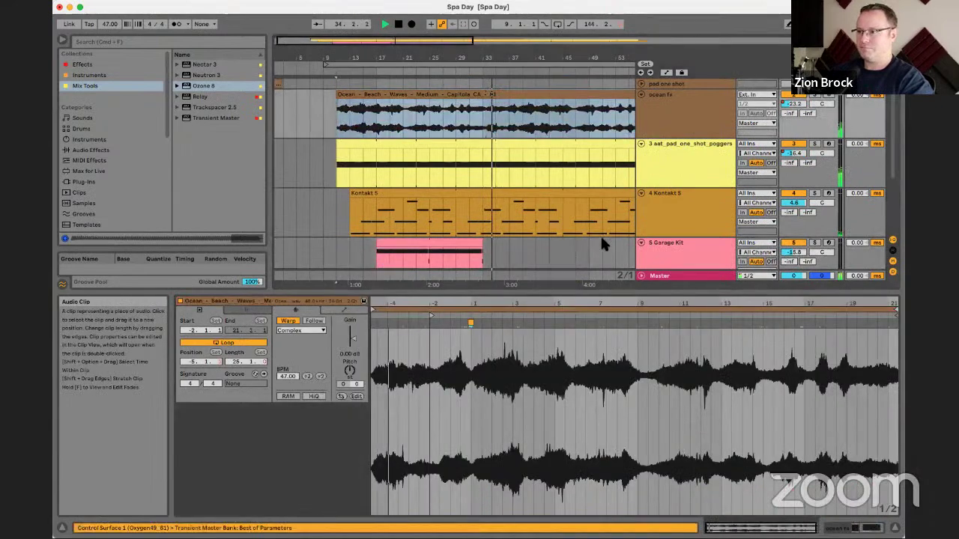
pyautogui.click(894, 310)
pyautogui.moveTo(894, 309); pyautogui.dragTo(865, 313)
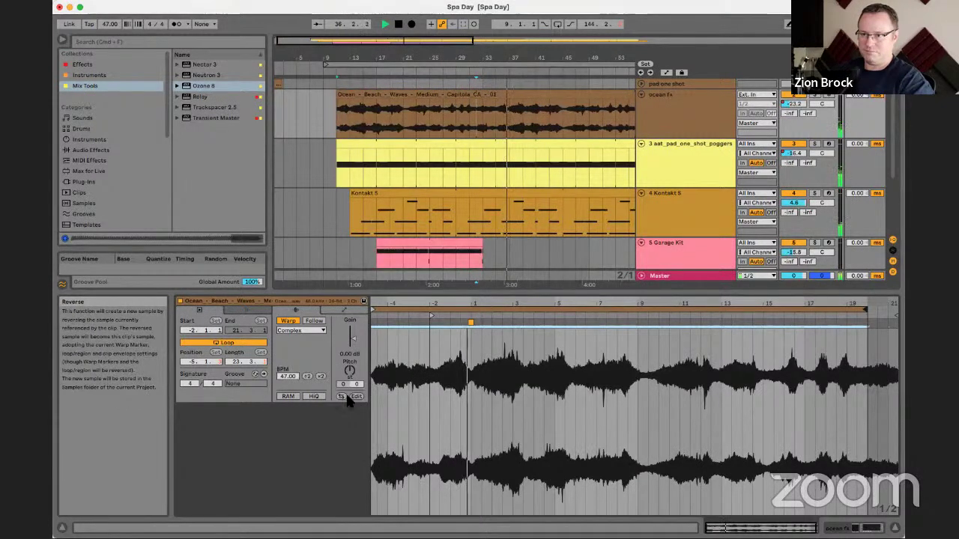
# Step: Stop playback, extend the start of the JX Chorus Bass clip back to bar 13, and play the result
pyautogui.scroll(-3, 405, 214)
pyautogui.press('space')
pyautogui.moveTo(377, 203); pyautogui.dragTo(349, 203)
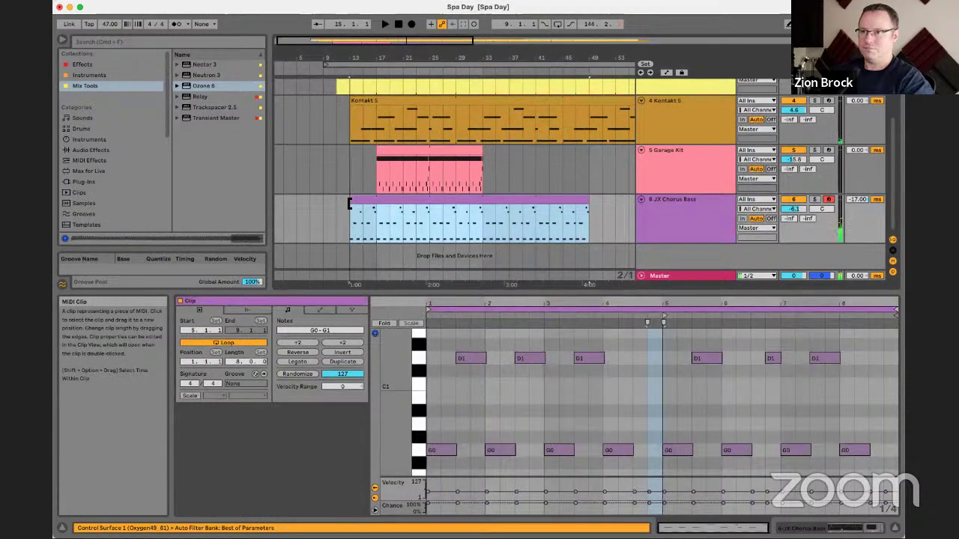
pyautogui.press('space')
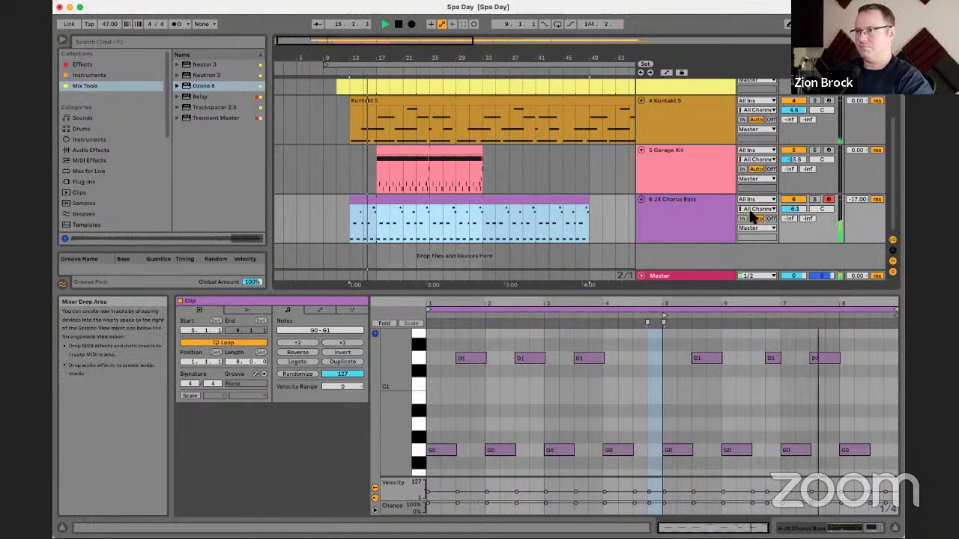
pyautogui.click(701, 210)
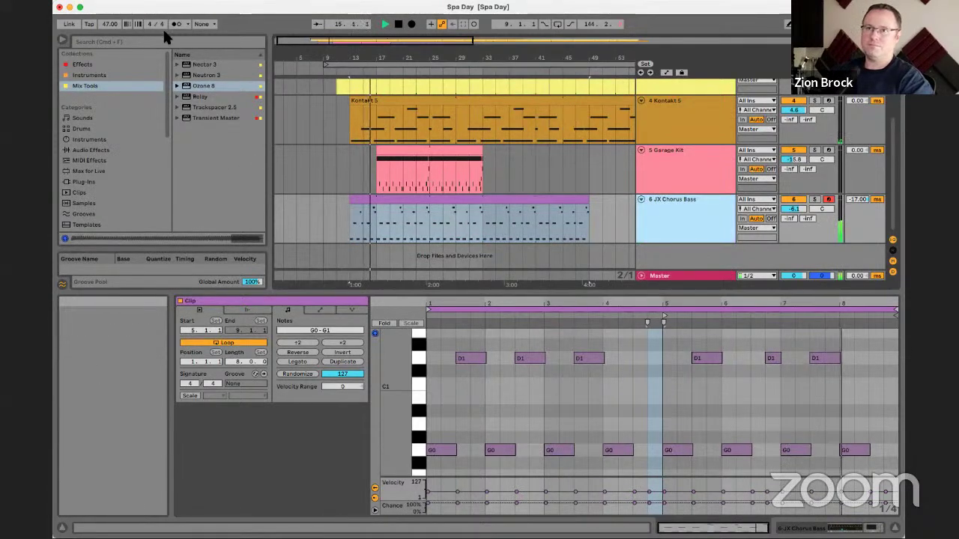
# Step: Search the browser's samples for "whisper" and clear the search
pyautogui.press('super+f')
pyautogui.write('whisper')
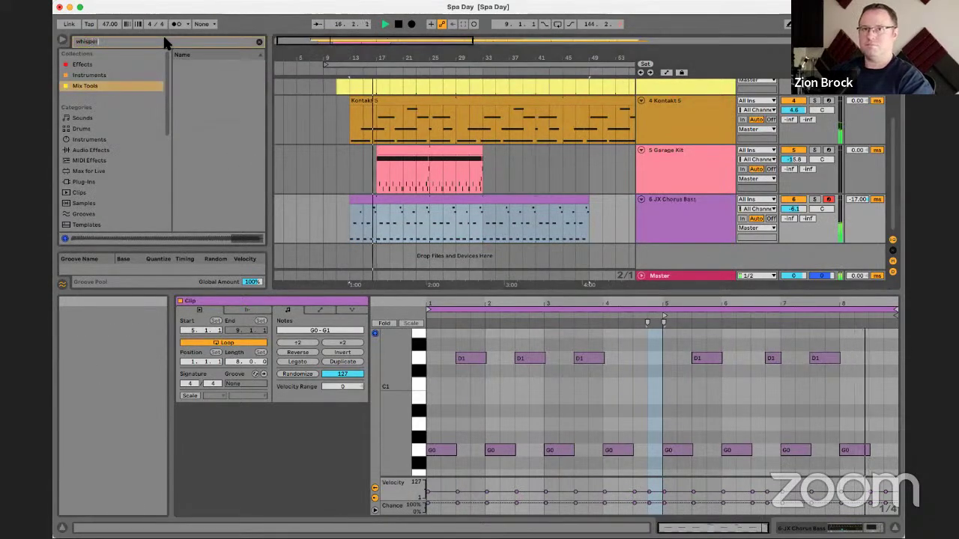
pyautogui.click(95, 202)
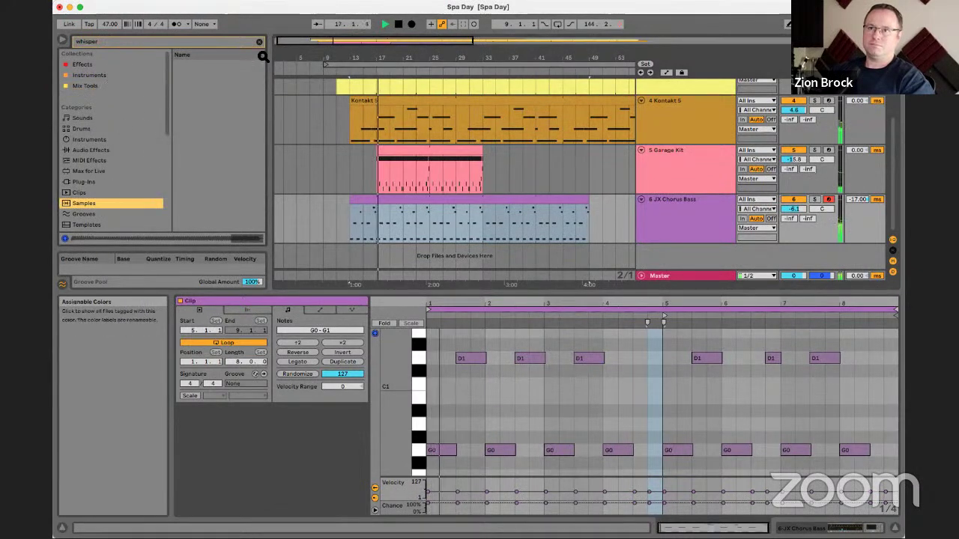
pyautogui.click(259, 41)
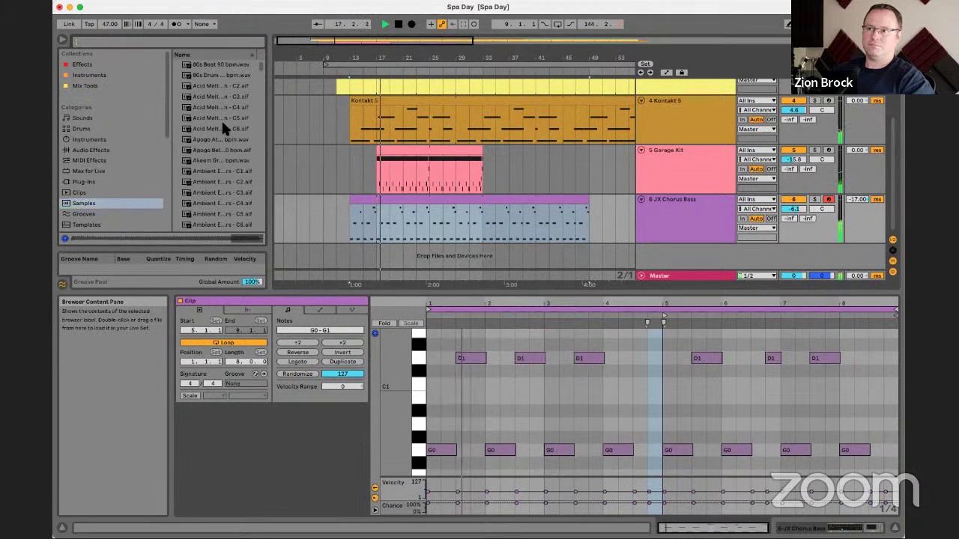
# Step: Move the start of the arrangement loop to bar 11, where the ocean and pad clips begin
pyautogui.click(390, 202)
pyautogui.scroll(3, 387, 206)
pyautogui.scroll(-3, 387, 205)
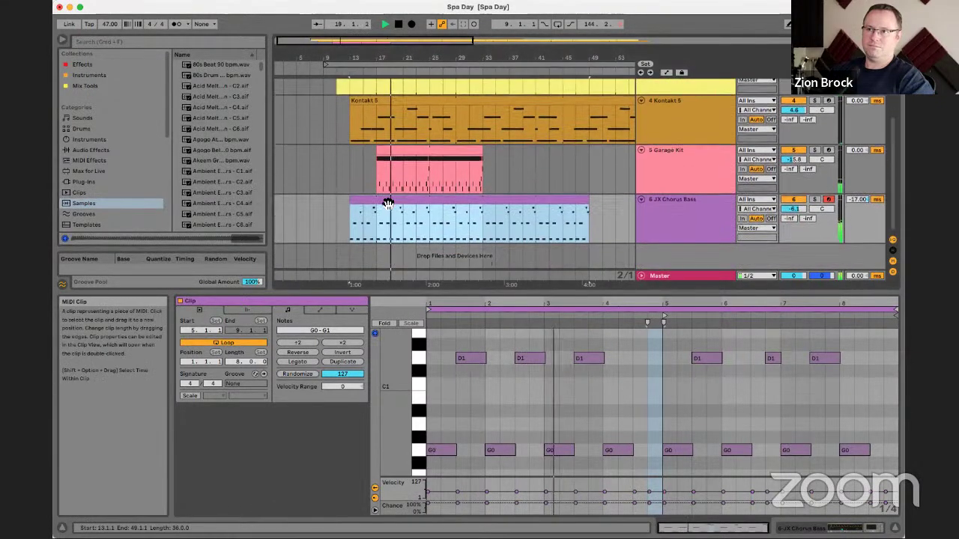
pyautogui.scroll(3, 386, 207)
pyautogui.scroll(-2, 386, 207)
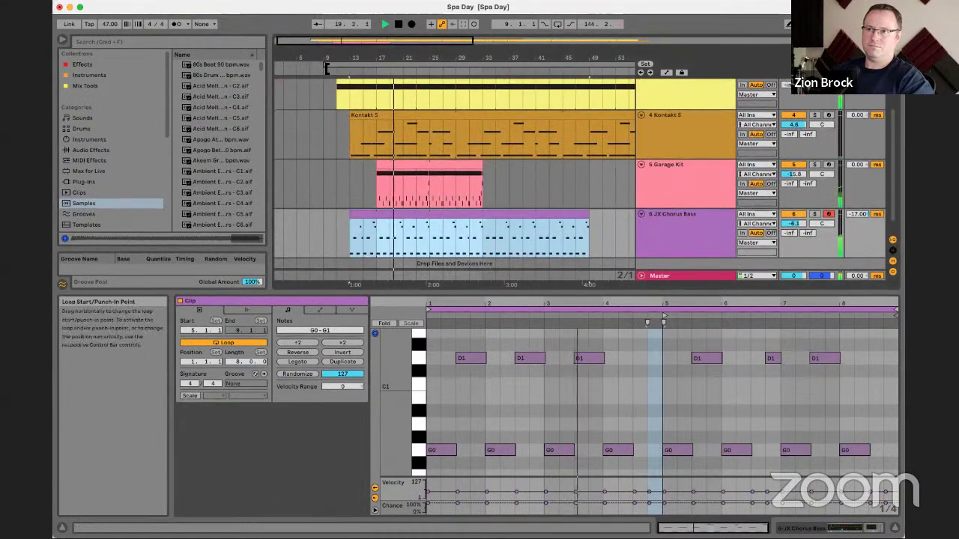
pyautogui.moveTo(327, 68); pyautogui.dragTo(337, 68)
pyautogui.scroll(-1, 386, 137)
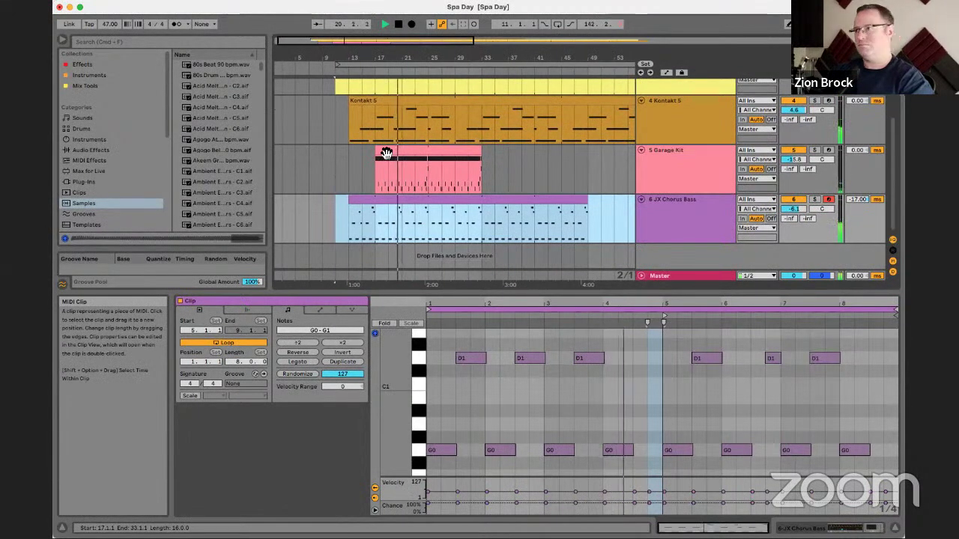
# Step: Show the ocean fx track's volume automation and bring it down to -26.0 dB at bar 17
pyautogui.scroll(3, 643, 213)
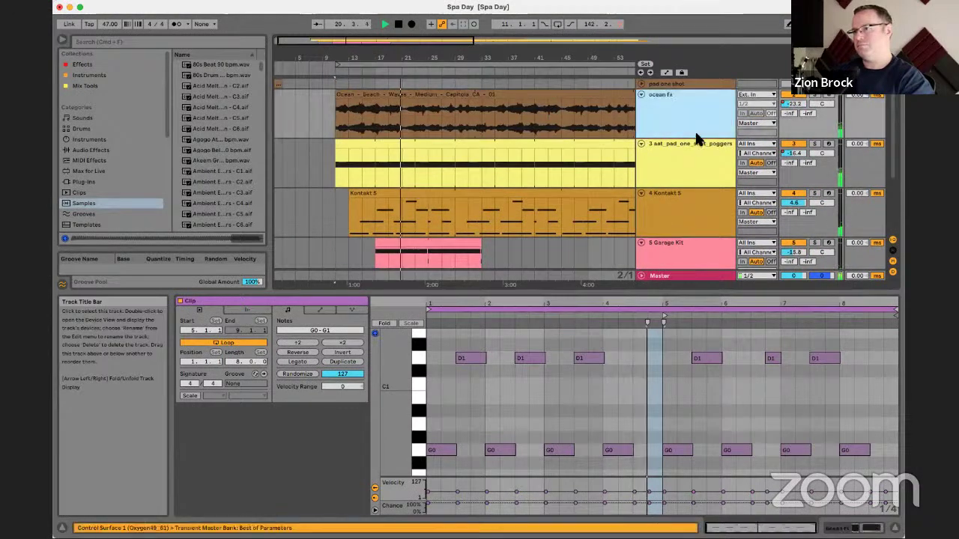
pyautogui.rightClick(783, 104)
pyautogui.click(817, 110)
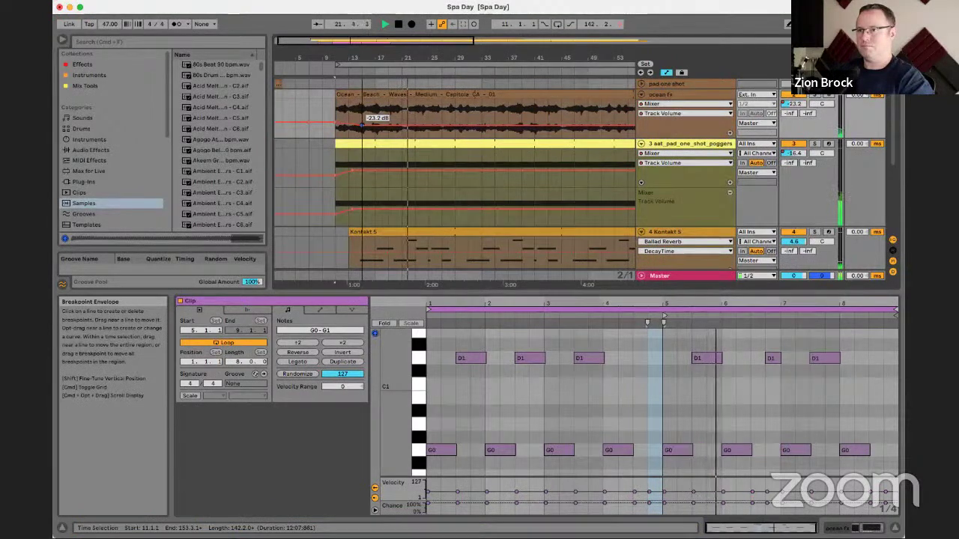
pyautogui.moveTo(375, 125); pyautogui.dragTo(375, 126)
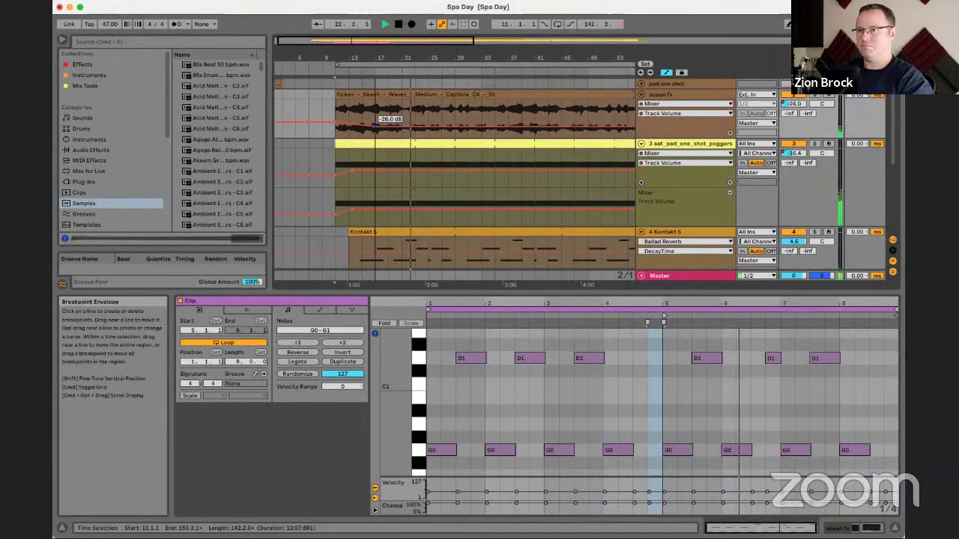
# Step: Lower the Garage Kit track's volume to -17.1 dB and raise its Throw Delay send to -13.7 dB
pyautogui.scroll(-5, 395, 150)
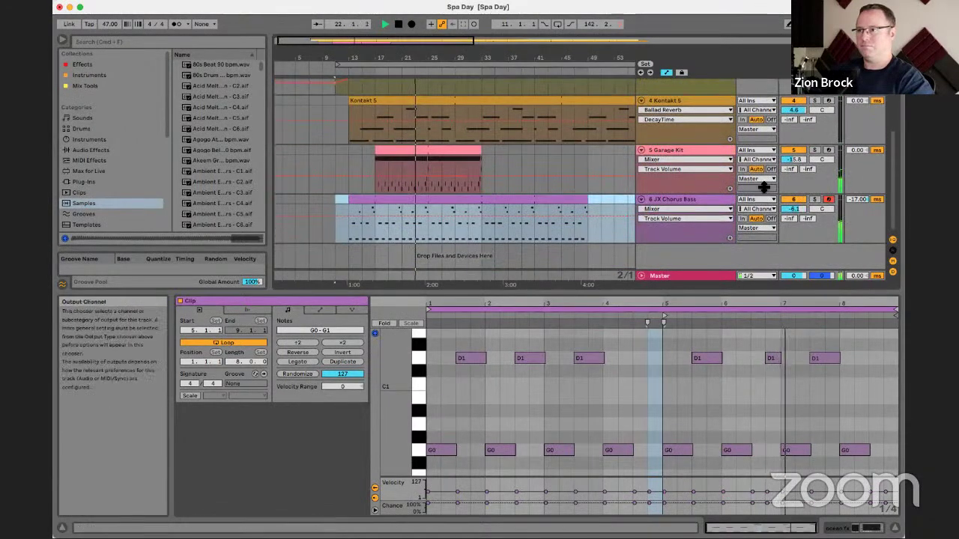
pyautogui.moveTo(792, 160); pyautogui.dragTo(792, 165)
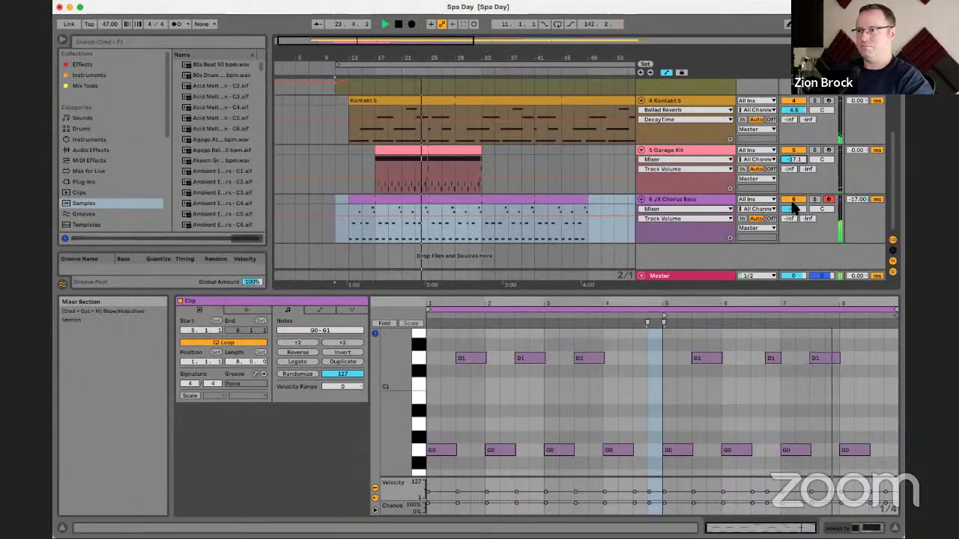
pyautogui.click(683, 153)
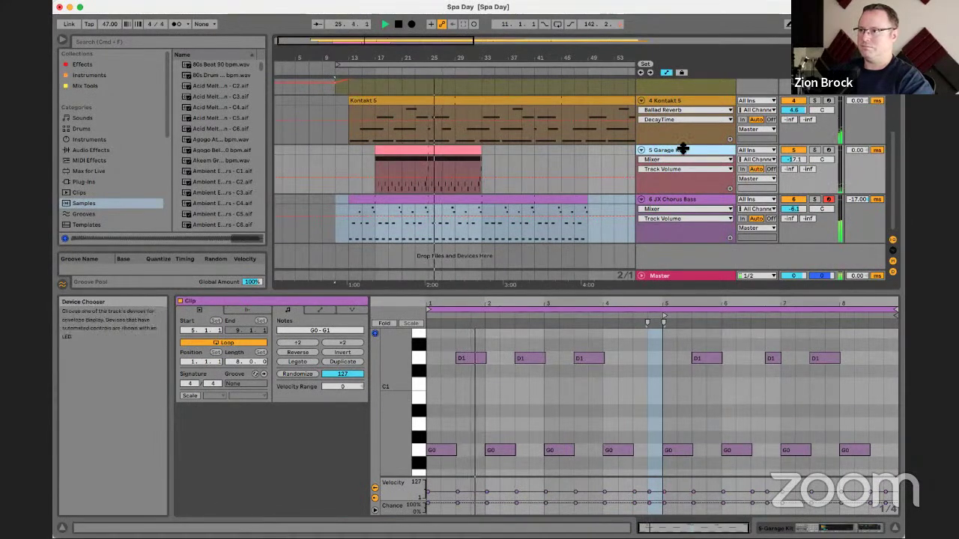
pyautogui.moveTo(806, 169); pyautogui.dragTo(807, 143)
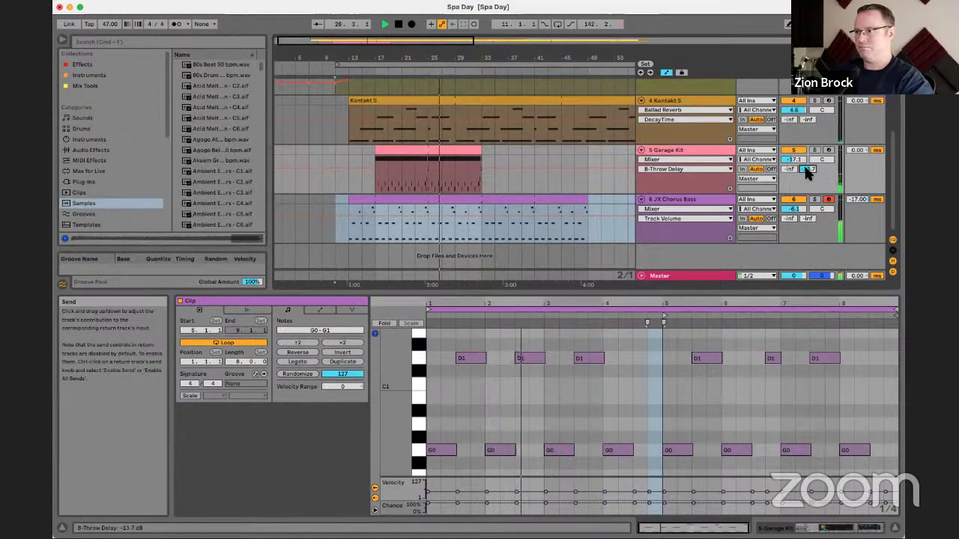
# Step: Show the return tracks, open the Throw Delay devices, and try a left delay time of 8 sixteenths in Filter Delay
pyautogui.click(893, 250)
pyautogui.click(687, 266)
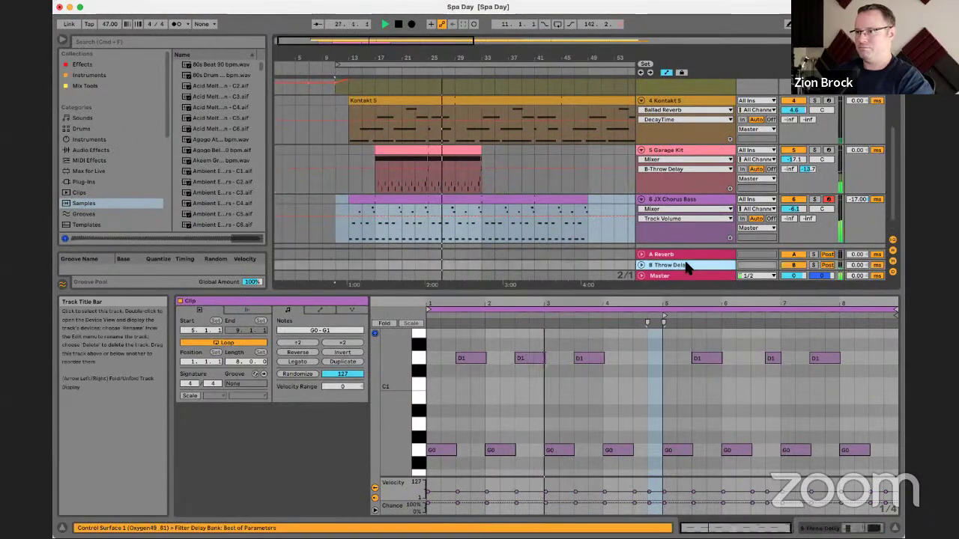
pyautogui.doubleClick(688, 265)
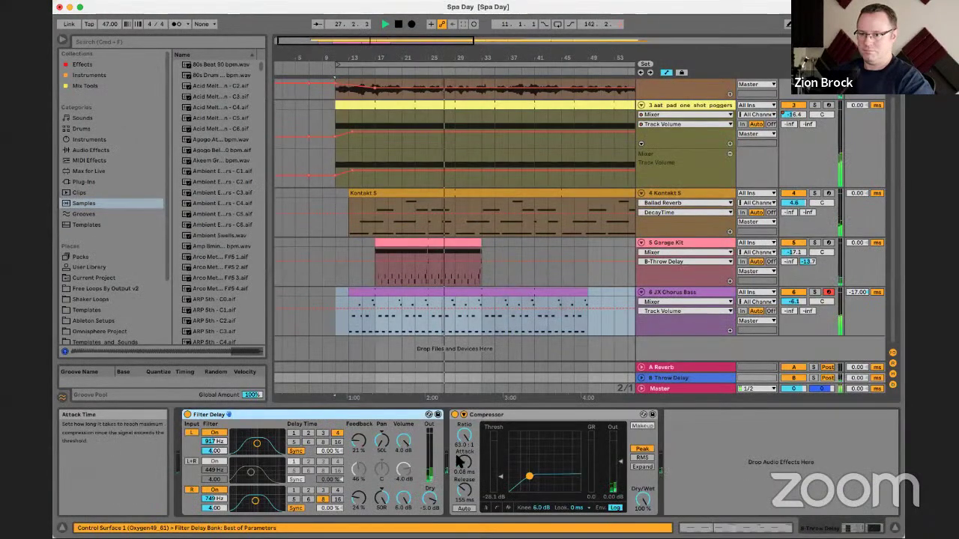
pyautogui.click(323, 442)
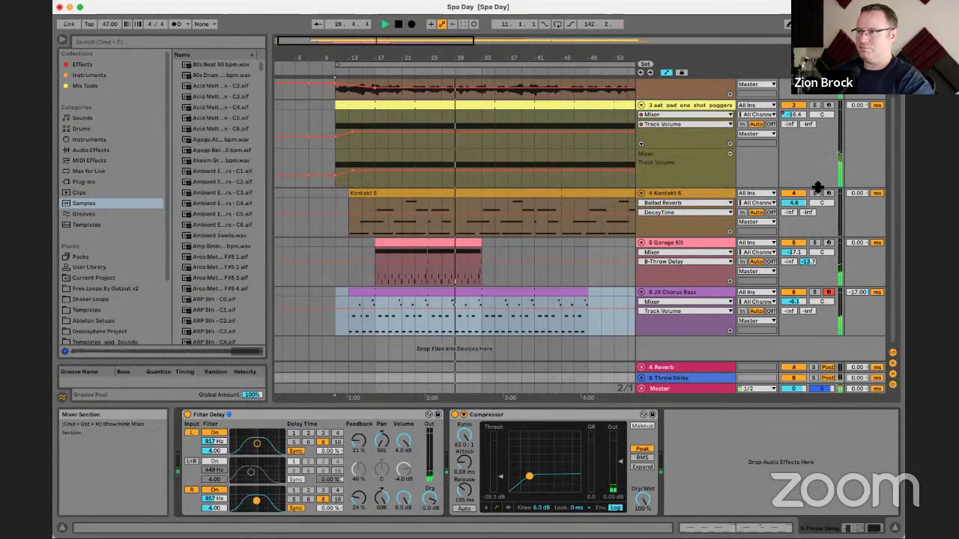
# Step: Raise the Garage Kit's Throw Delay send to -10.0 dB and set Filter Delay to 4 sixteenths left and 6 right
pyautogui.moveTo(807, 262); pyautogui.dragTo(808, 249)
pyautogui.click(338, 434)
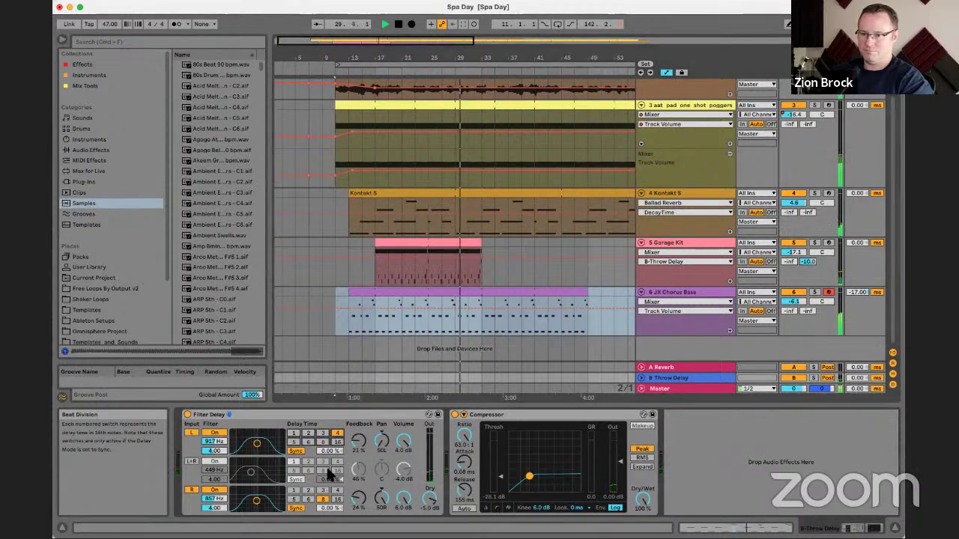
pyautogui.click(308, 499)
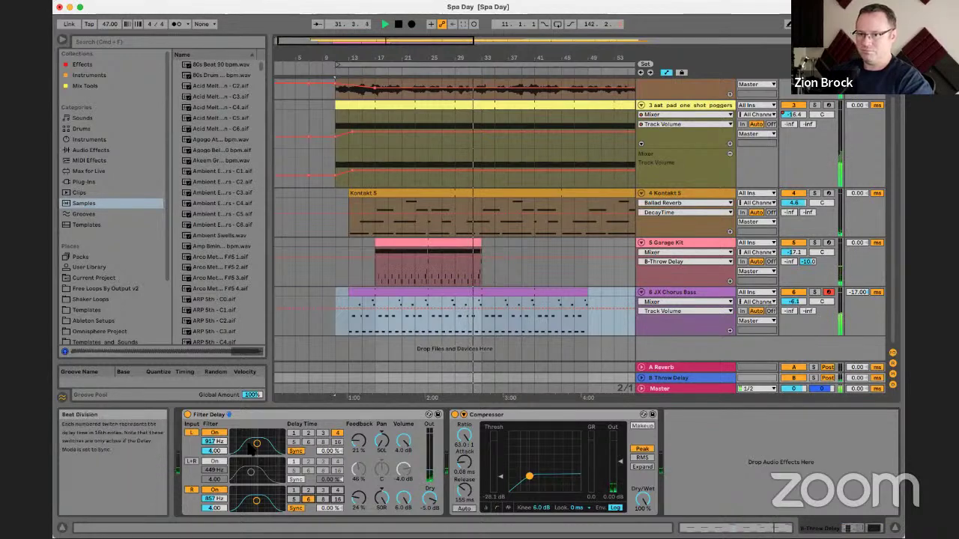
# Step: Widen Filter Delay's left and right bandpass filters to 2.75, with the right one centred at 1.05 kHz
pyautogui.moveTo(259, 447); pyautogui.dragTo(277, 463)
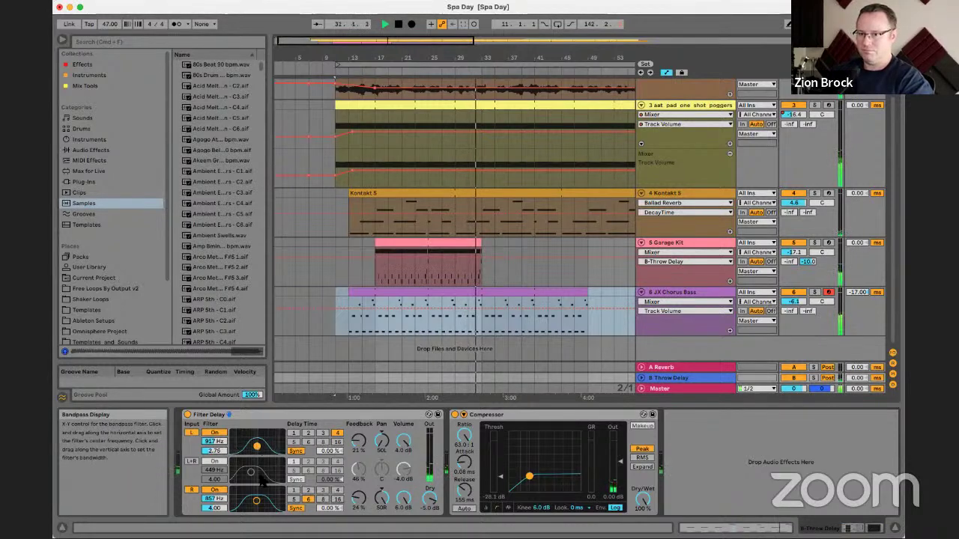
pyautogui.moveTo(258, 506); pyautogui.dragTo(271, 517)
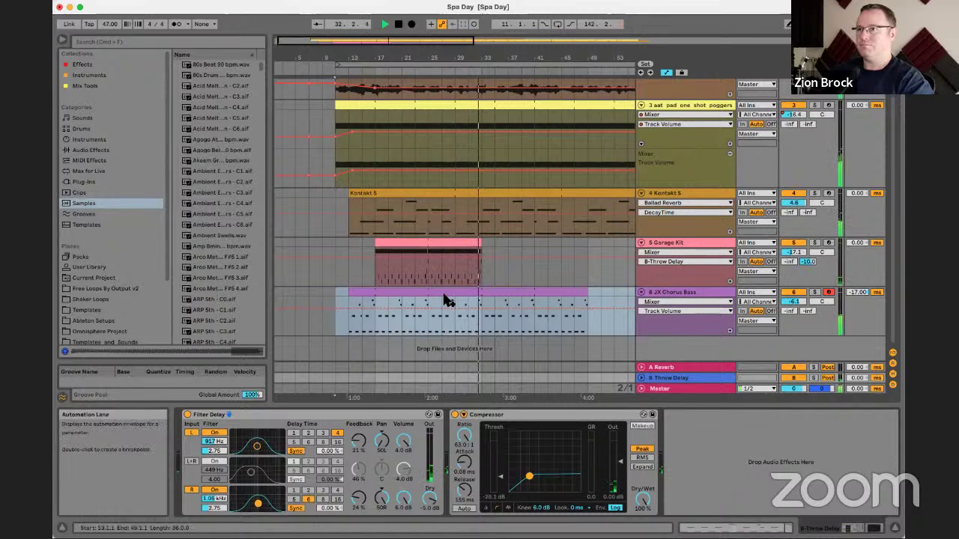
# Step: Select the Garage Kit track, hide the automation lanes, and save the set
pyautogui.scroll(2, 445, 295)
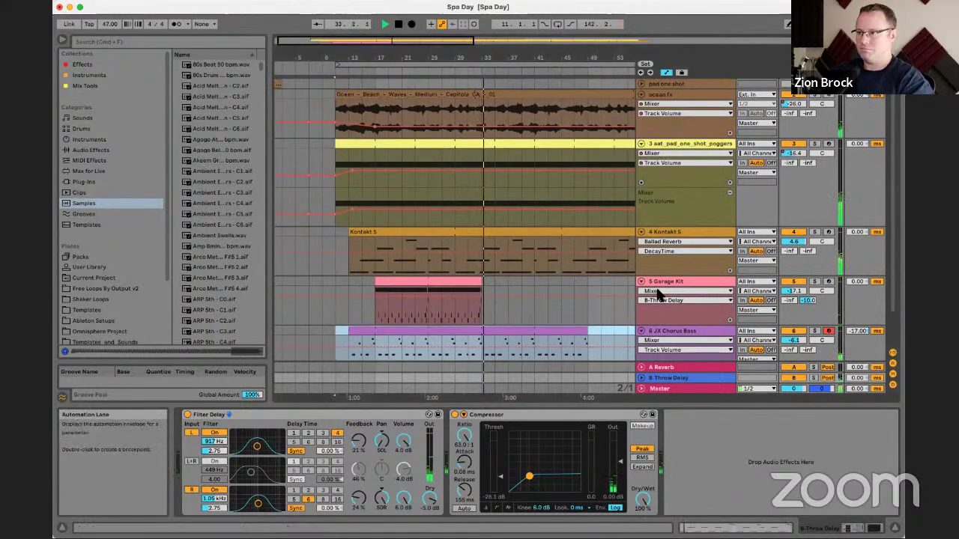
pyautogui.click(690, 287)
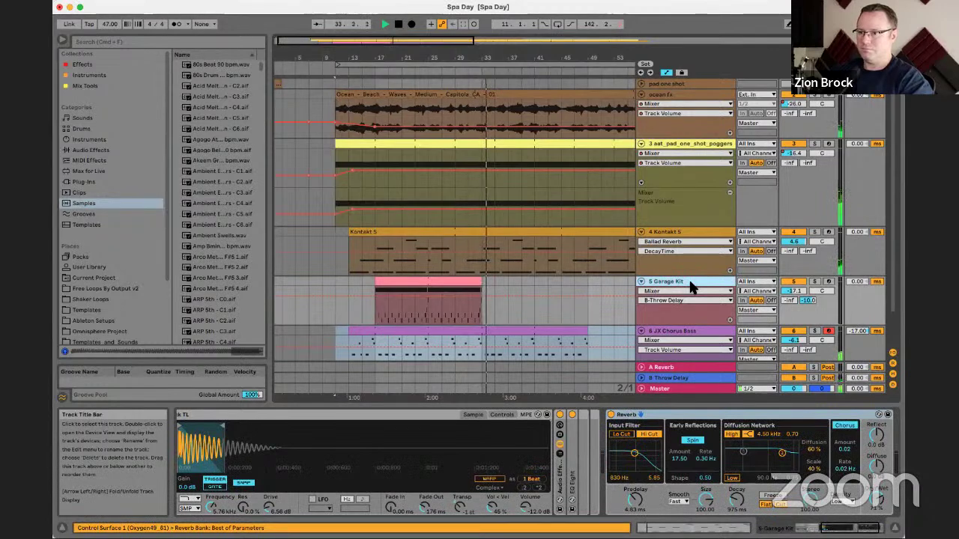
pyautogui.press('a')
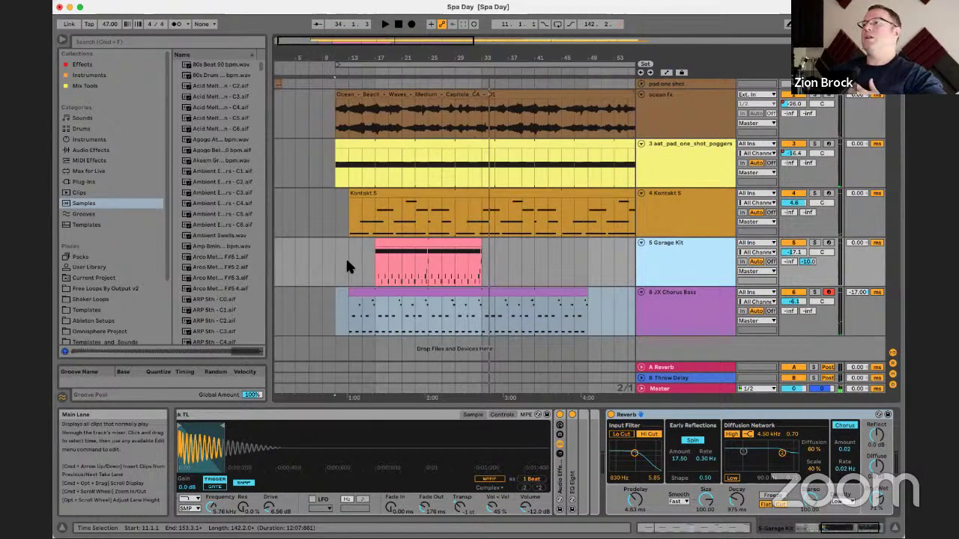
pyautogui.press('super+s')
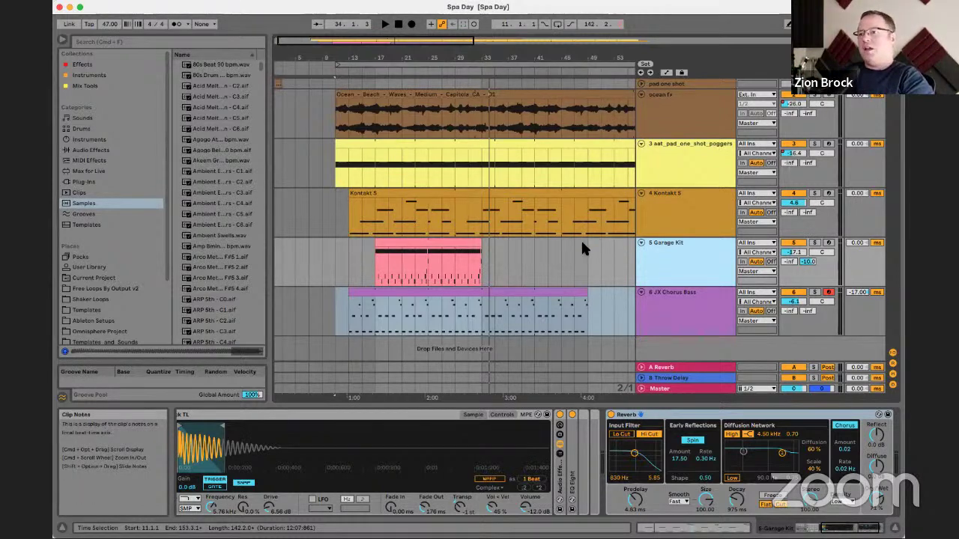
# Step: Add a Kontakt 5 instrument on a new track below the JX Chorus Bass track
pyautogui.click(703, 308)
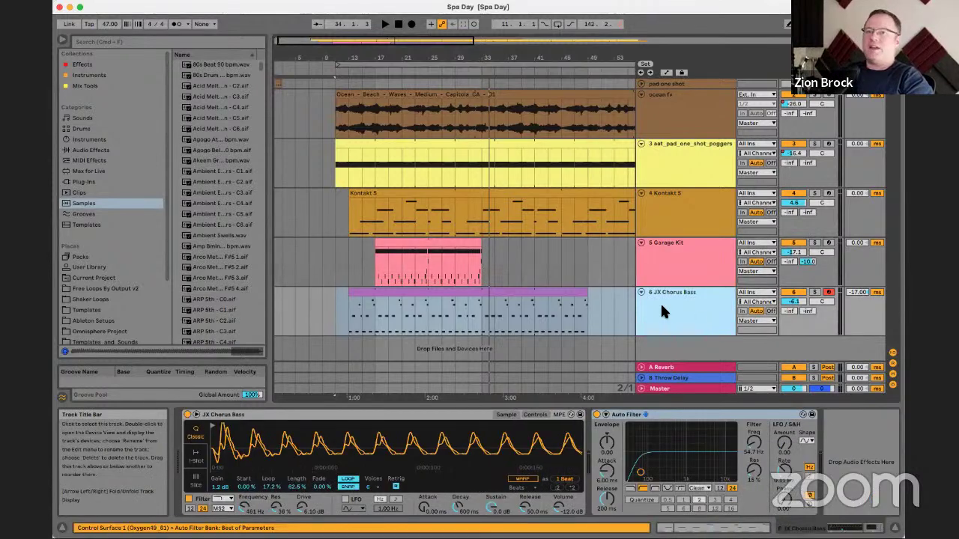
pyautogui.click(98, 85)
pyautogui.click(98, 75)
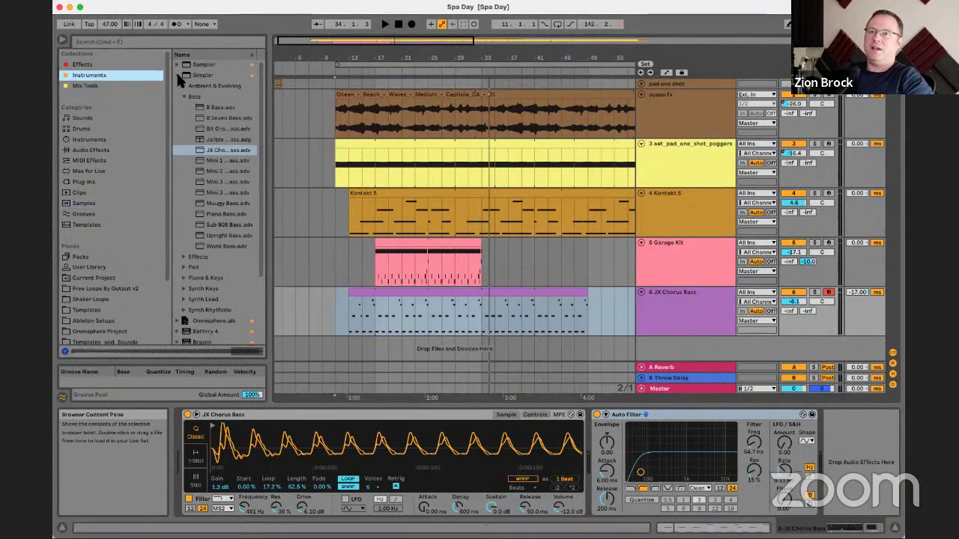
pyautogui.click(178, 76)
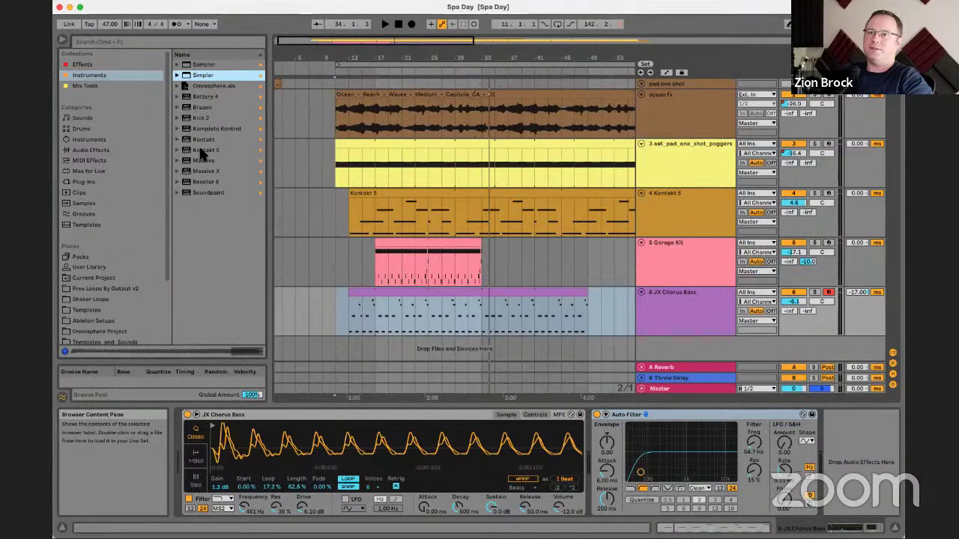
pyautogui.moveTo(204, 153); pyautogui.dragTo(441, 346)
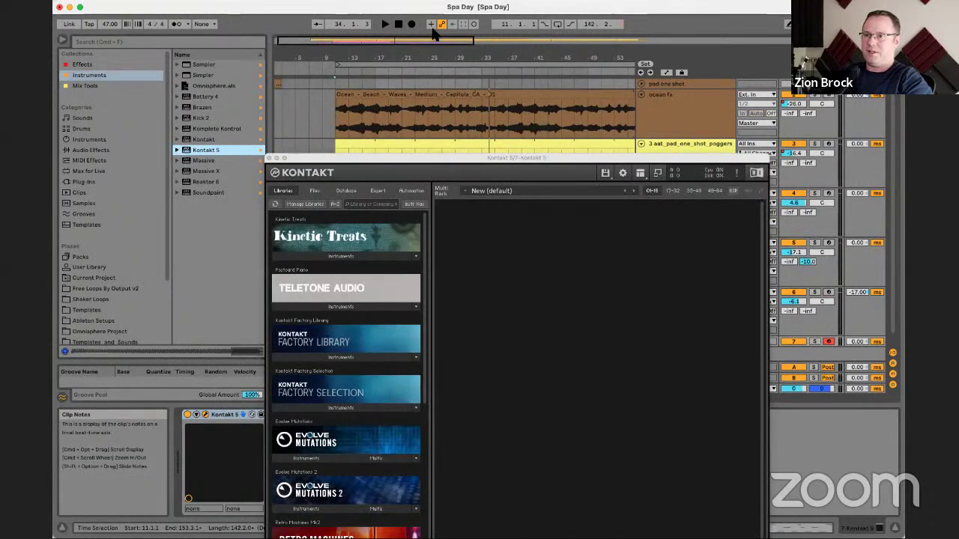
pyautogui.moveTo(466, 158); pyautogui.dragTo(433, 29)
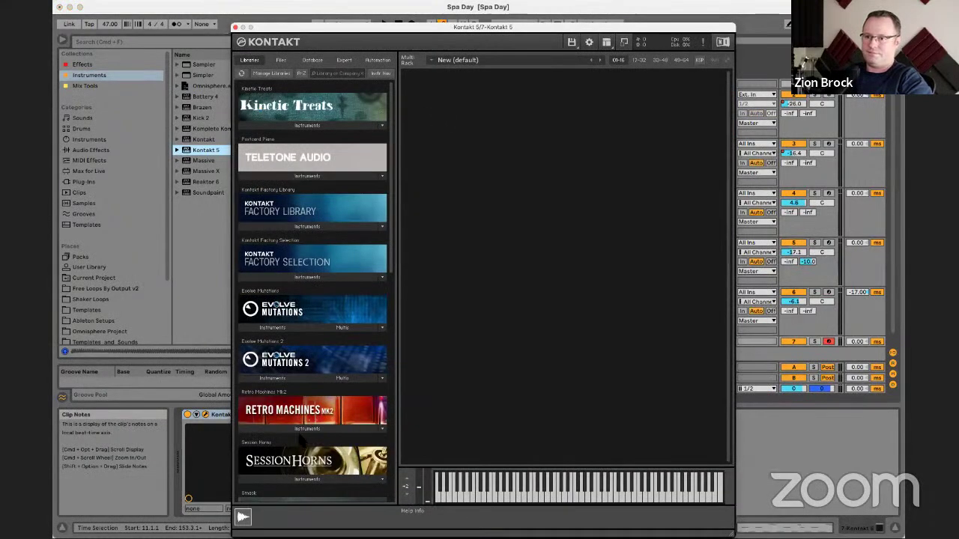
# Step: Load the EXHALE.nki instrument from the EXHALE library into the new Kontakt 5
pyautogui.scroll(-5, 311, 424)
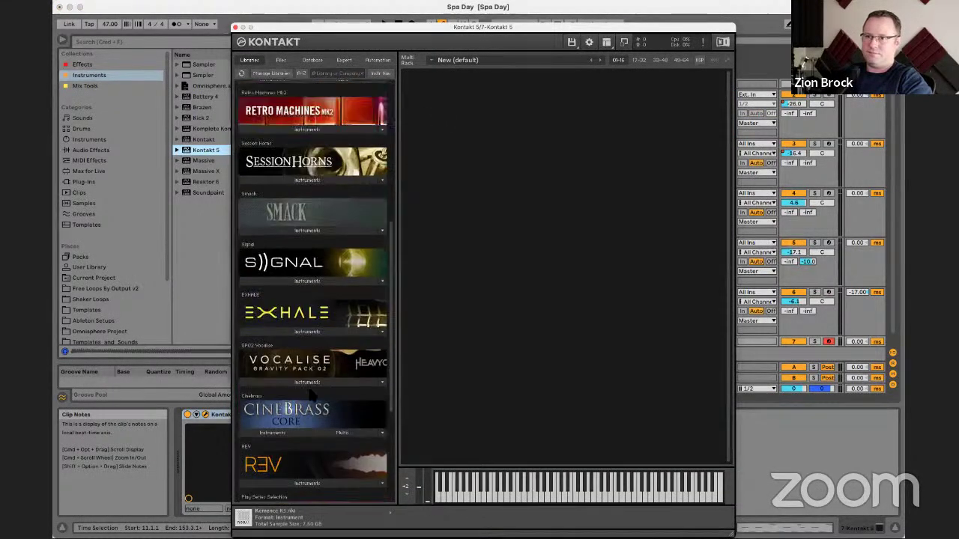
pyautogui.click(307, 327)
pyautogui.click(276, 347)
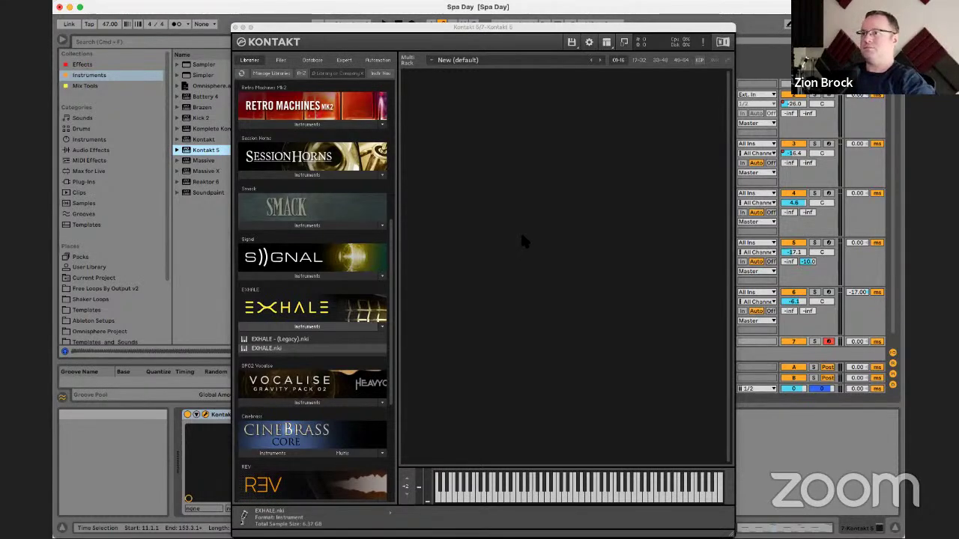
pyautogui.moveTo(626, 27); pyautogui.dragTo(607, 341)
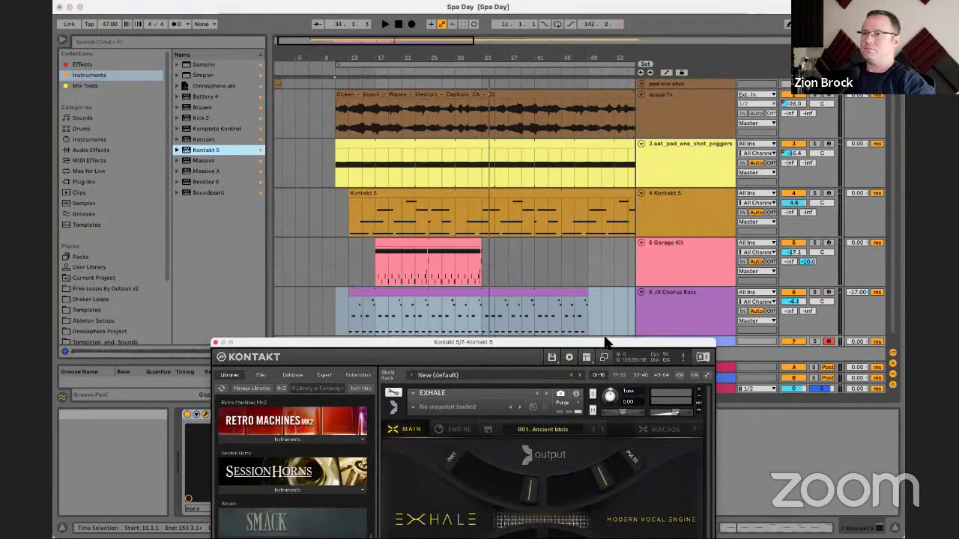
pyautogui.moveTo(472, 41); pyautogui.dragTo(291, 40)
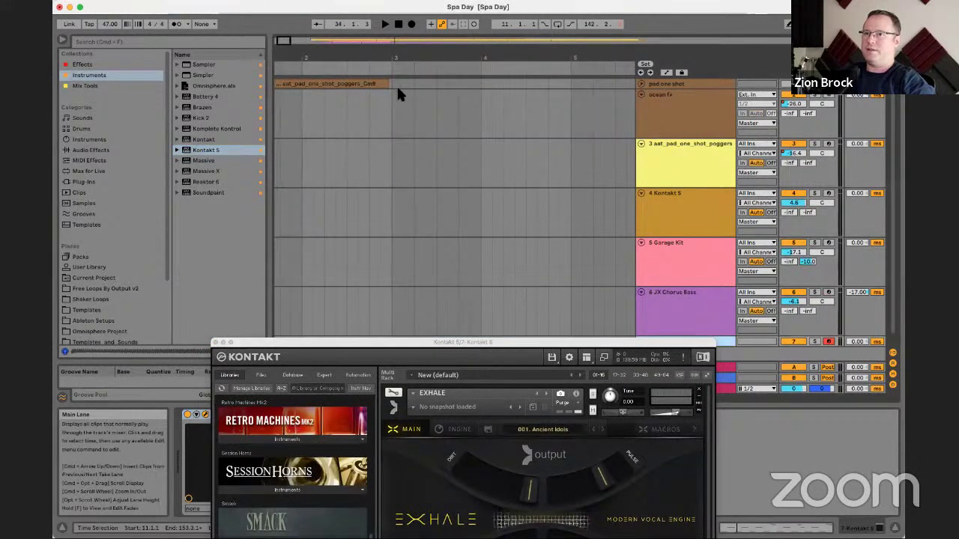
pyautogui.moveTo(501, 343); pyautogui.dragTo(500, 60)
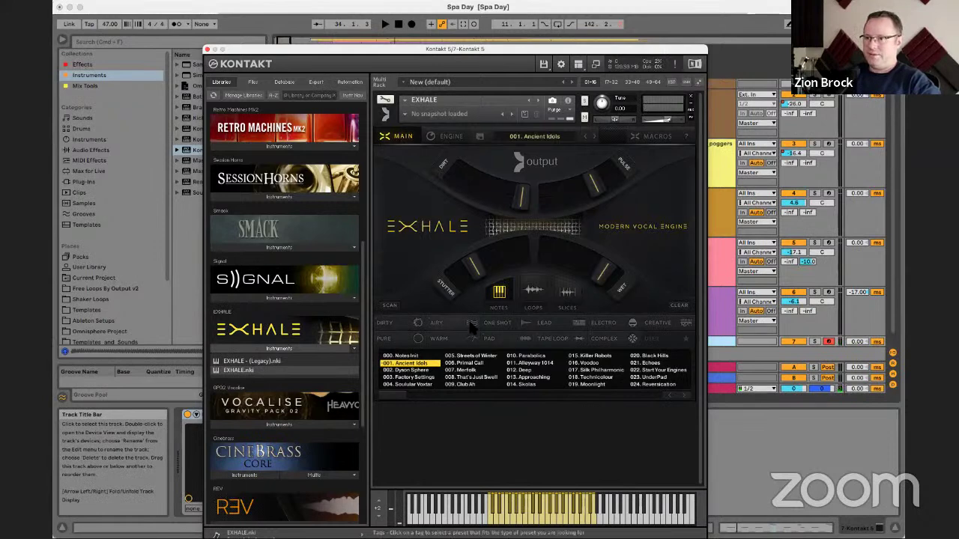
# Step: Switch EXHALE to Slices, filter its presets by Light, and audition No Love and Pretty Female Oh
pyautogui.click(569, 296)
pyautogui.click(571, 269)
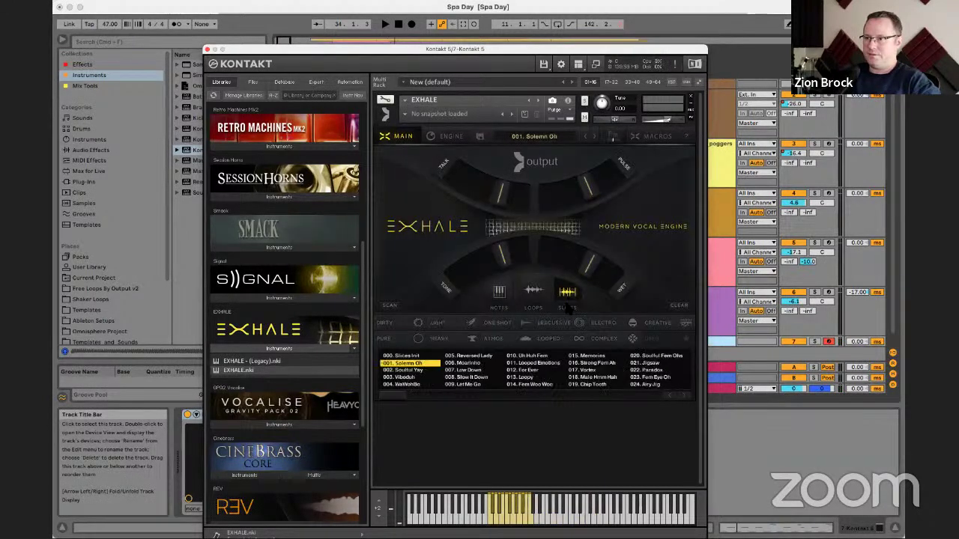
pyautogui.click(450, 322)
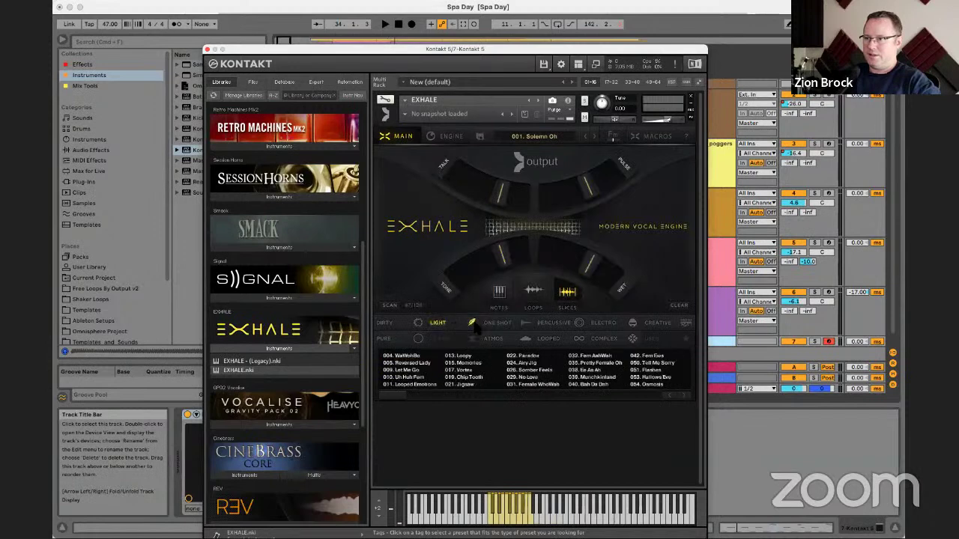
pyautogui.click(528, 378)
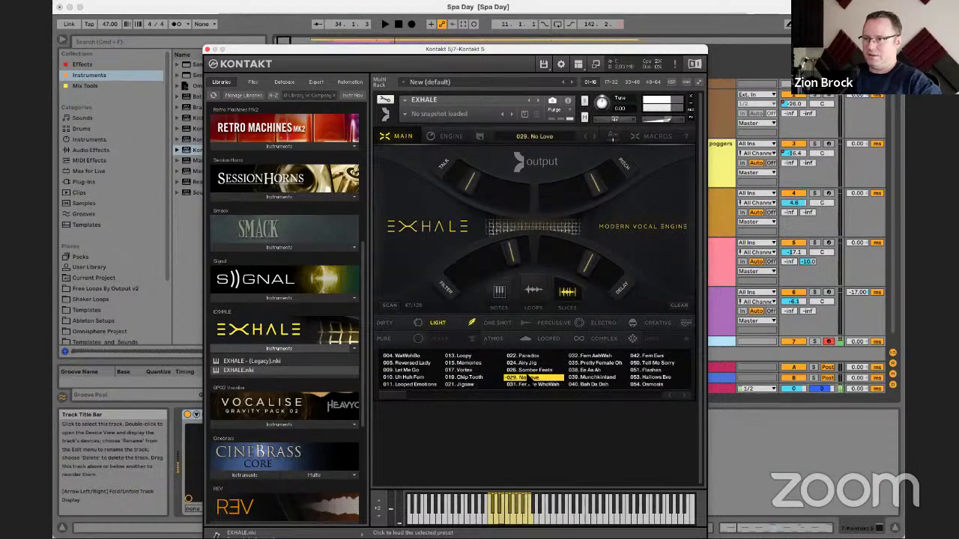
pyautogui.click(595, 362)
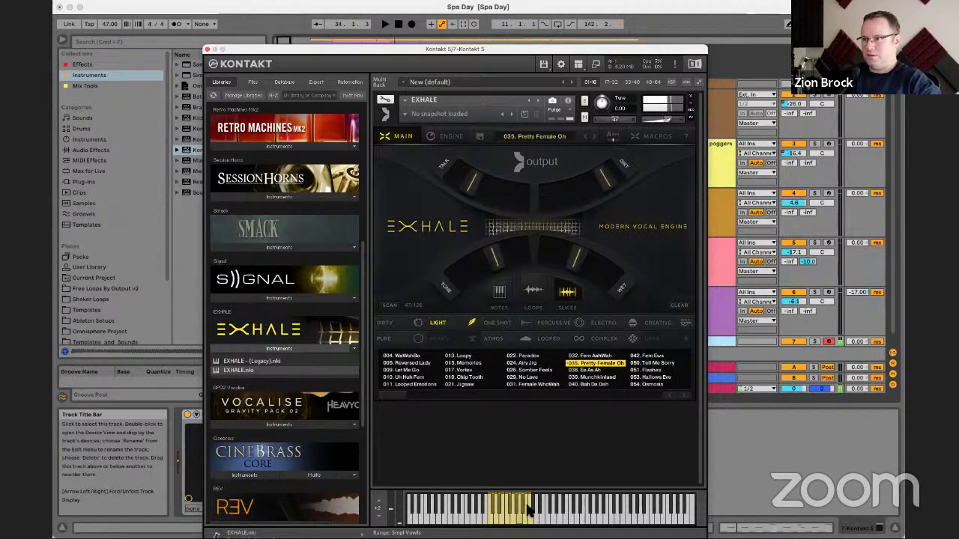
# Step: Set the key of EXHALE's slices to C minor
pyautogui.click(606, 136)
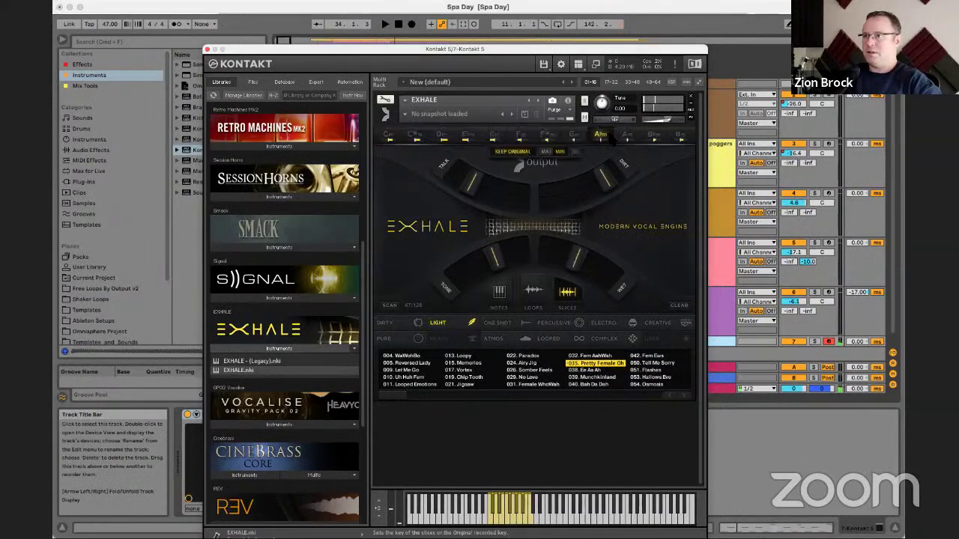
pyautogui.click(390, 136)
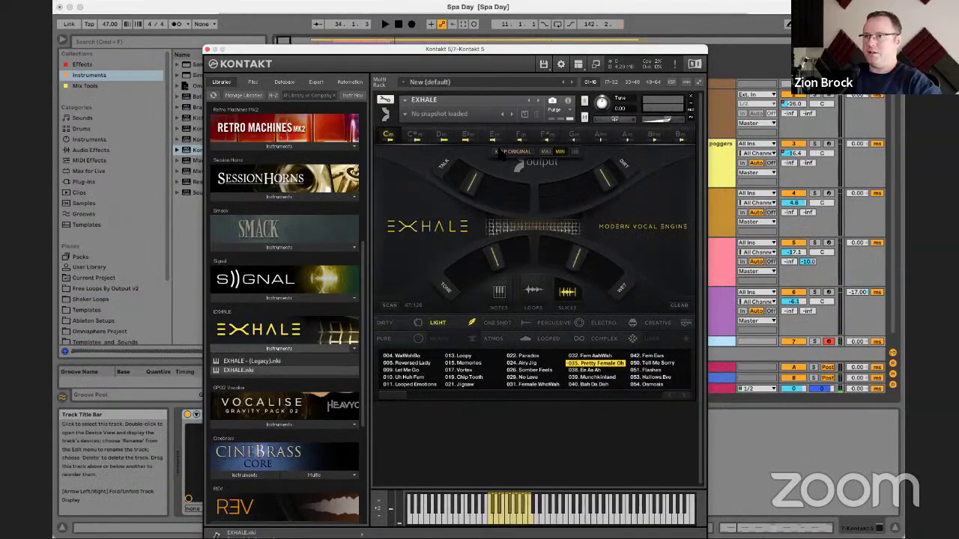
pyautogui.click(571, 150)
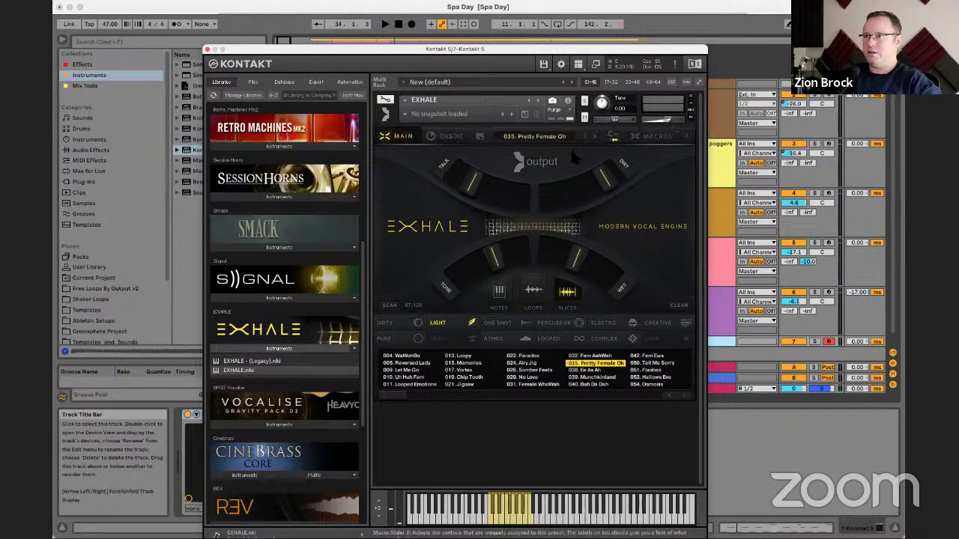
# Step: Audition the Light slice presets Munchkinland, Tell Me Sorry, Vortex, Uh Huh Fem and Hallows Eve, returning to Tell Me Sorry
pyautogui.click(592, 378)
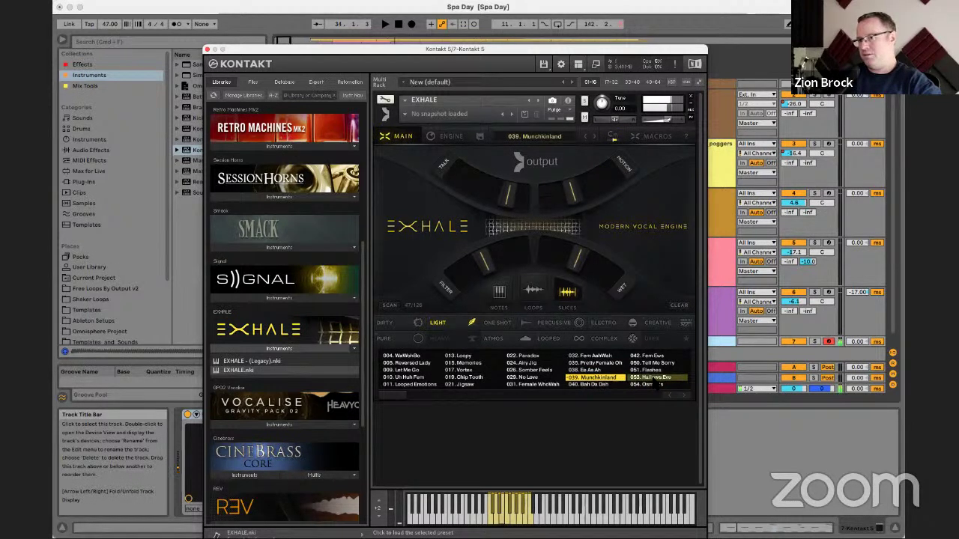
pyautogui.click(654, 362)
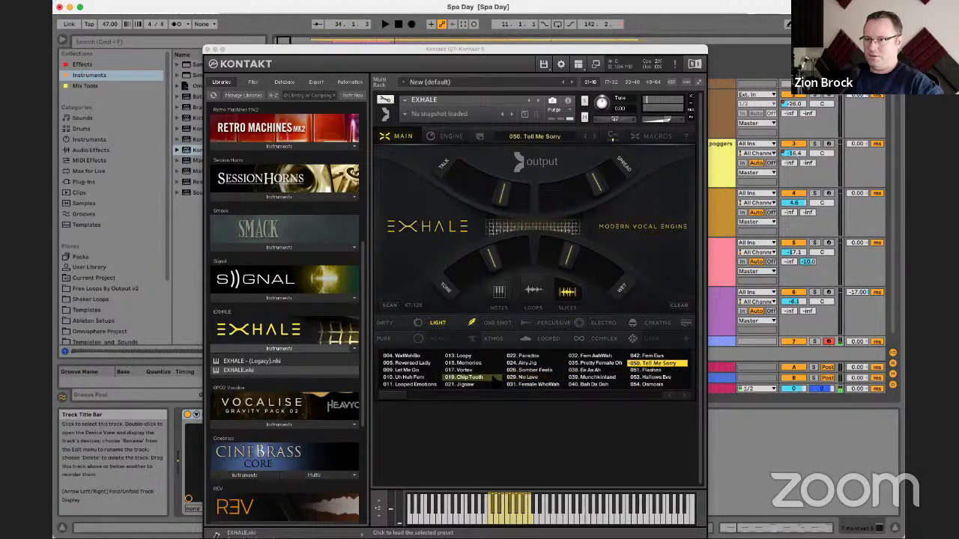
pyautogui.click(477, 371)
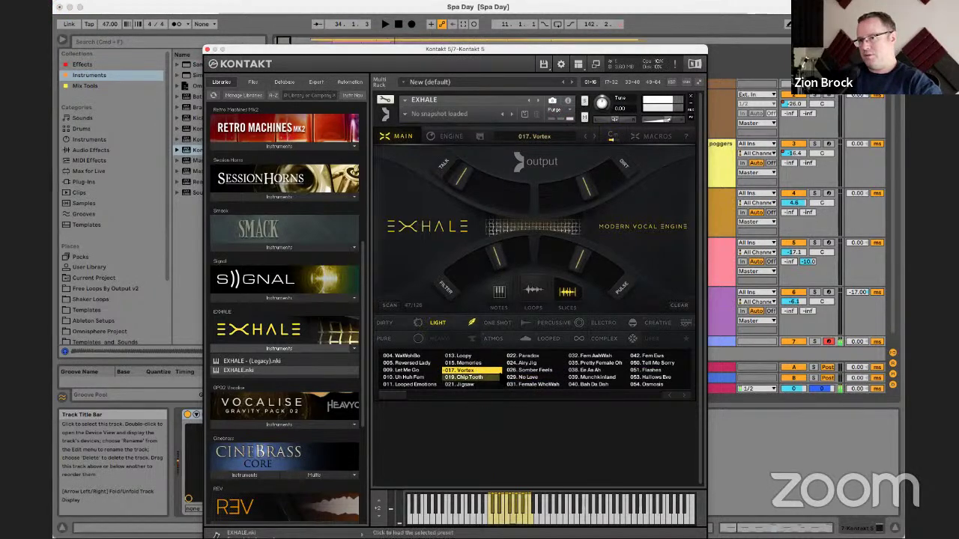
pyautogui.click(414, 378)
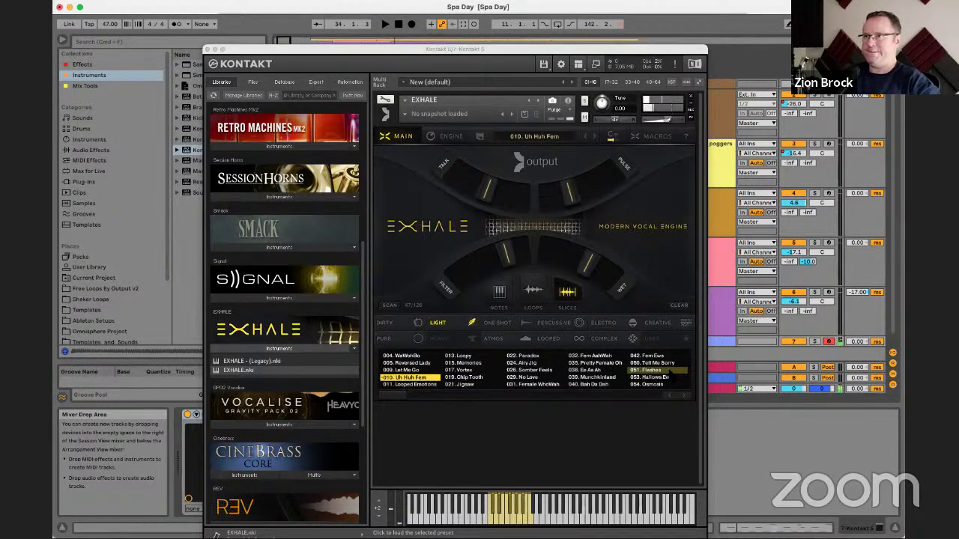
pyautogui.click(650, 378)
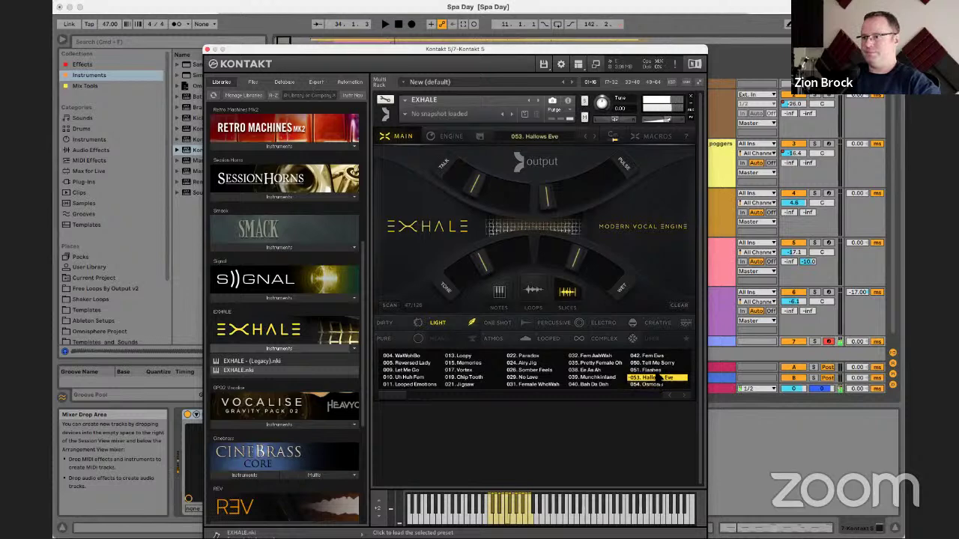
pyautogui.click(653, 364)
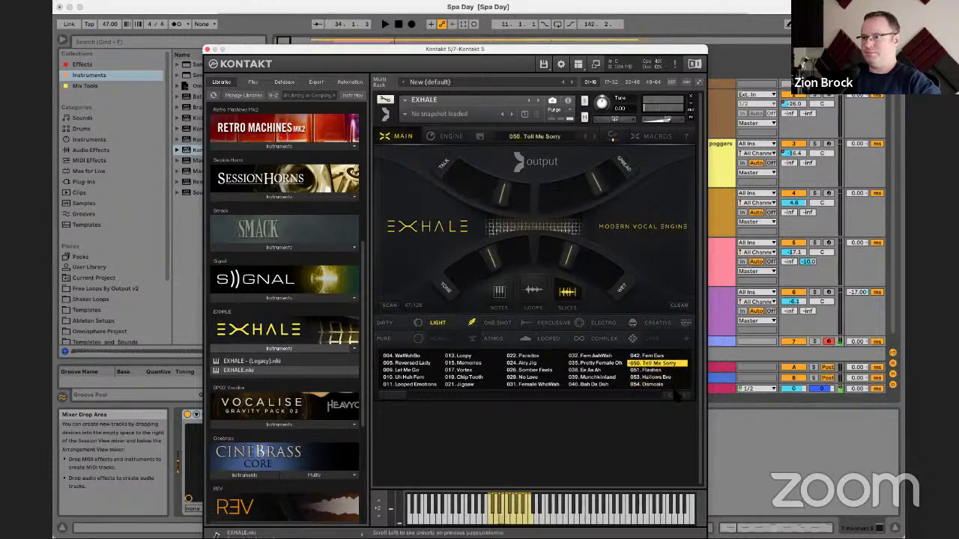
# Step: Audition Chokeah, Kitty, CosCu4l and Dream Smile from the further Light slice presets
pyautogui.click(680, 397)
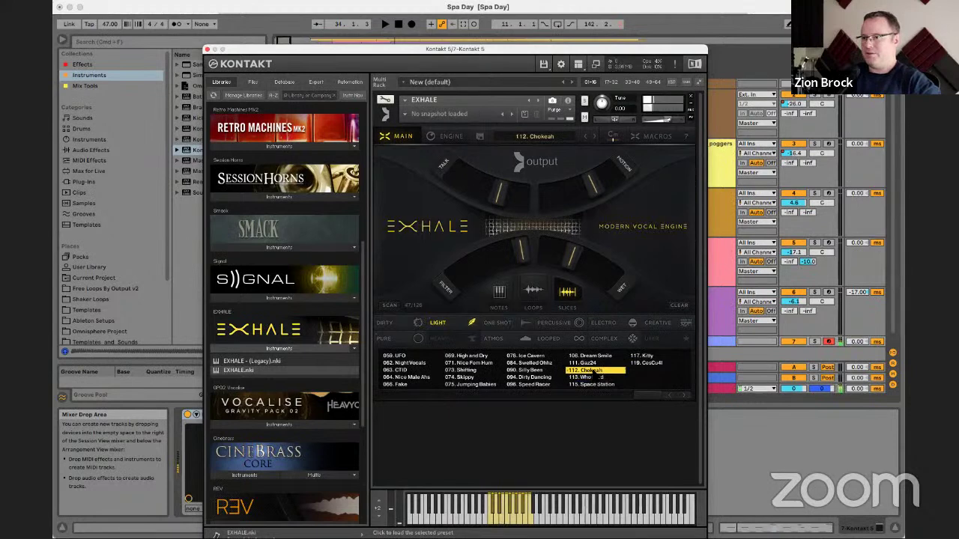
pyautogui.click(644, 358)
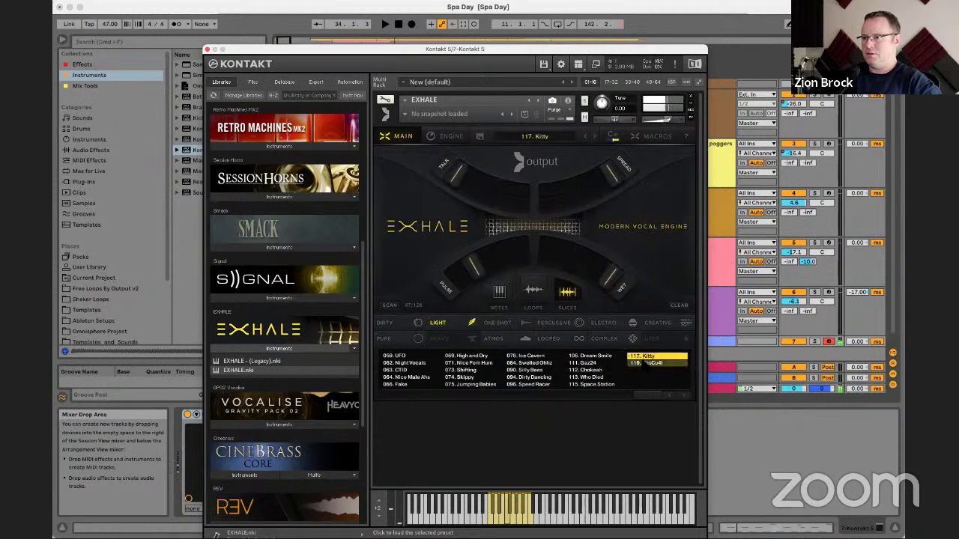
pyautogui.click(645, 363)
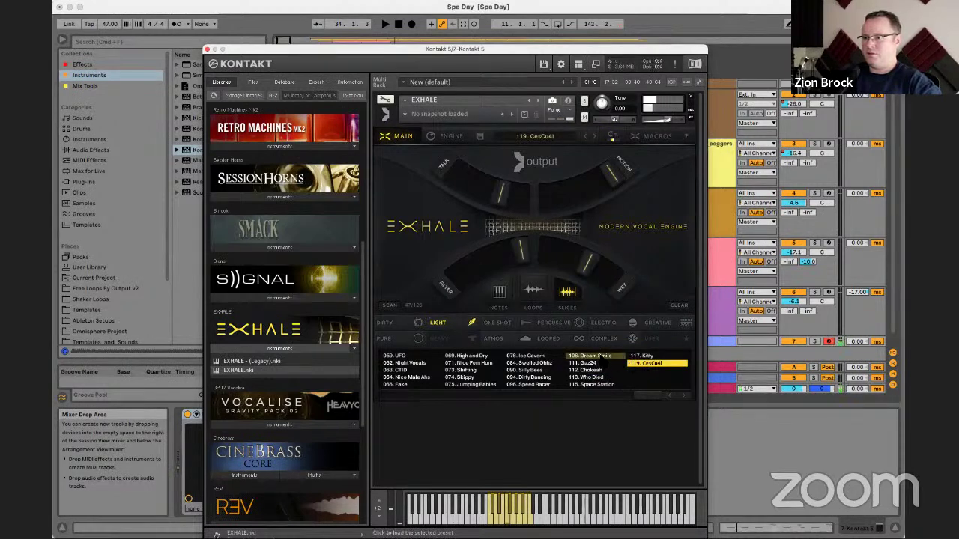
pyautogui.click(599, 357)
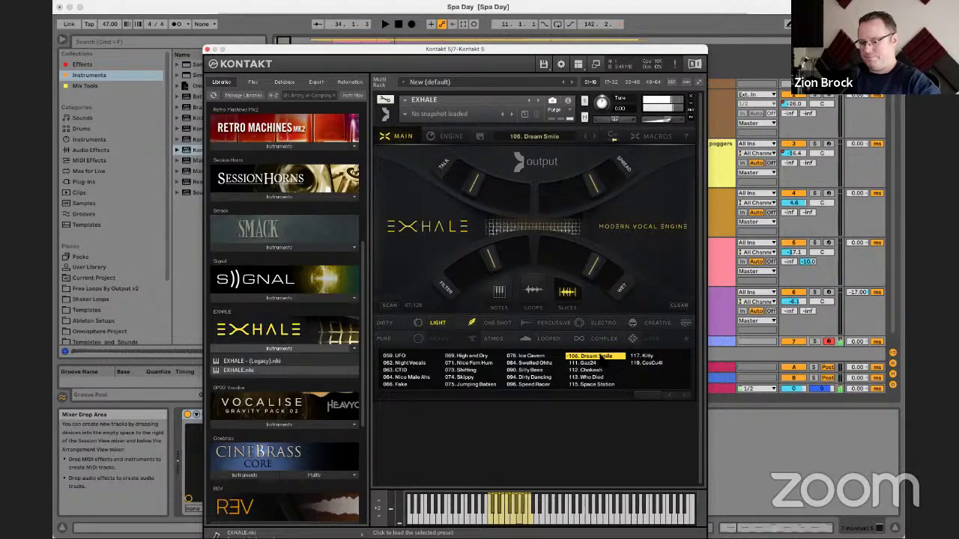
# Step: During playback, set the EXHALE track's volume to -13.8 dB and try a lower Wet amount, plus the Swelled Ohhz preset
pyautogui.press('space')
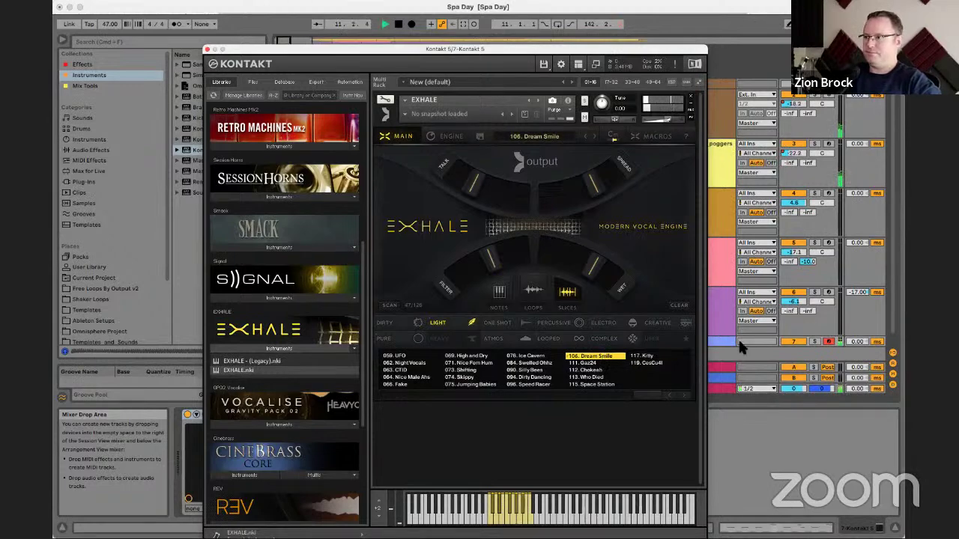
pyautogui.moveTo(568, 51); pyautogui.dragTo(461, 33)
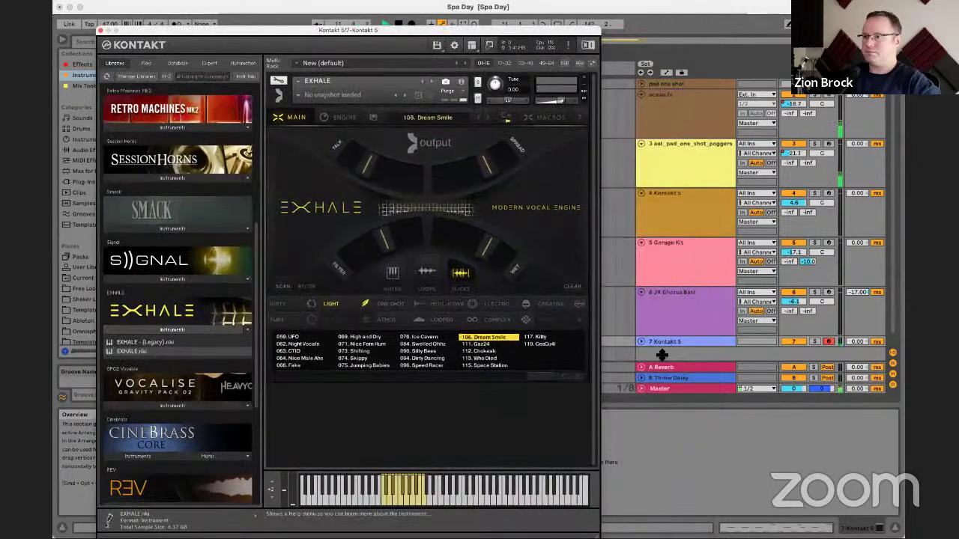
pyautogui.click(640, 339)
pyautogui.moveTo(795, 326); pyautogui.dragTo(795, 350)
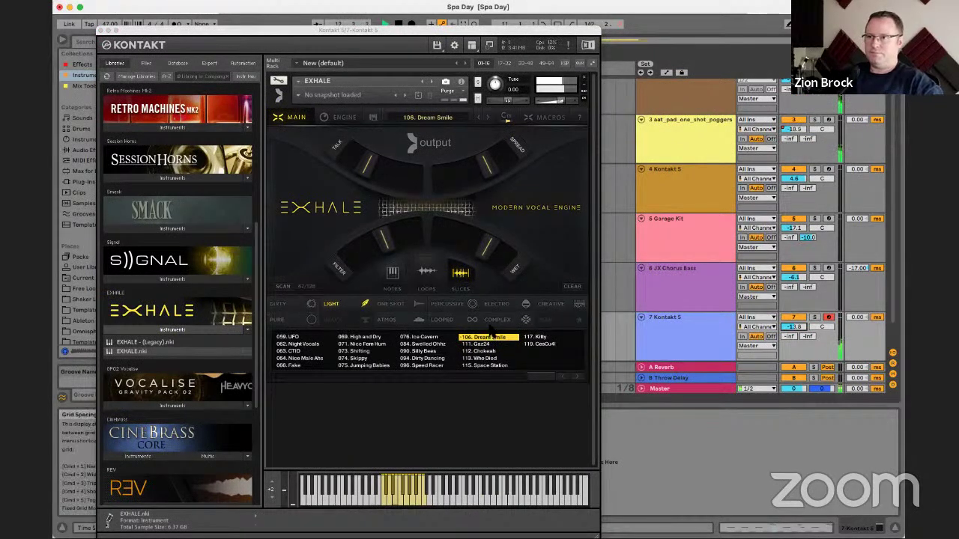
pyautogui.moveTo(483, 253); pyautogui.dragTo(400, 234)
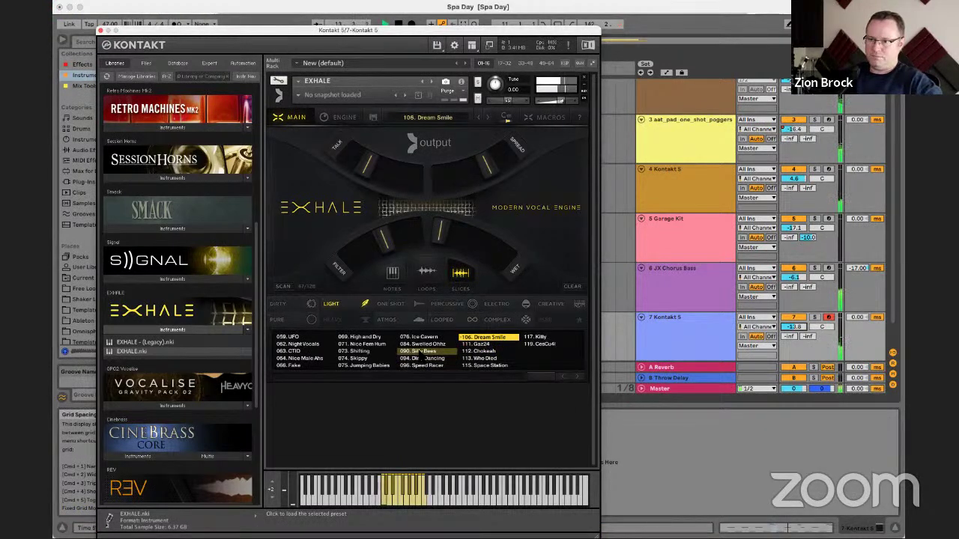
pyautogui.click(422, 345)
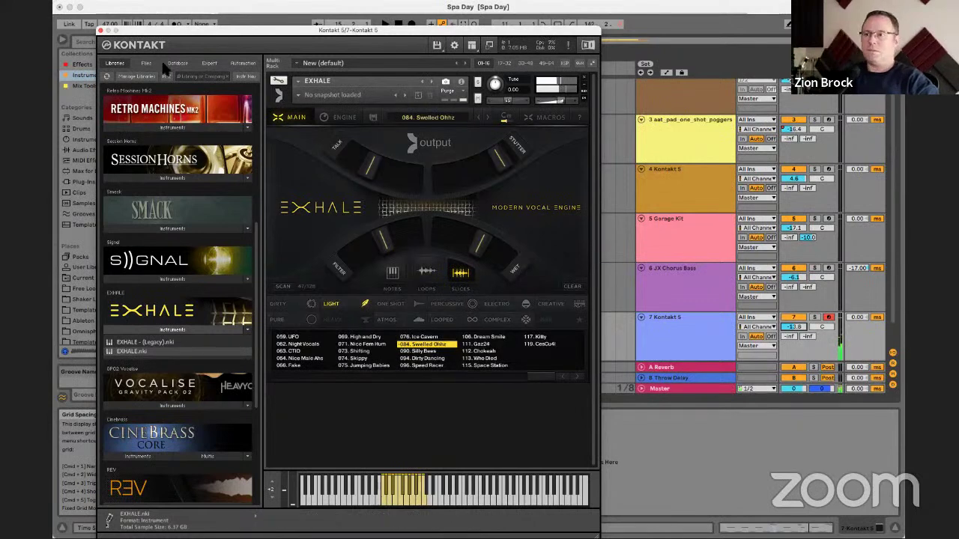
# Step: Close Kontakt and delete the new EXHALE track from the arrangement
pyautogui.click(101, 31)
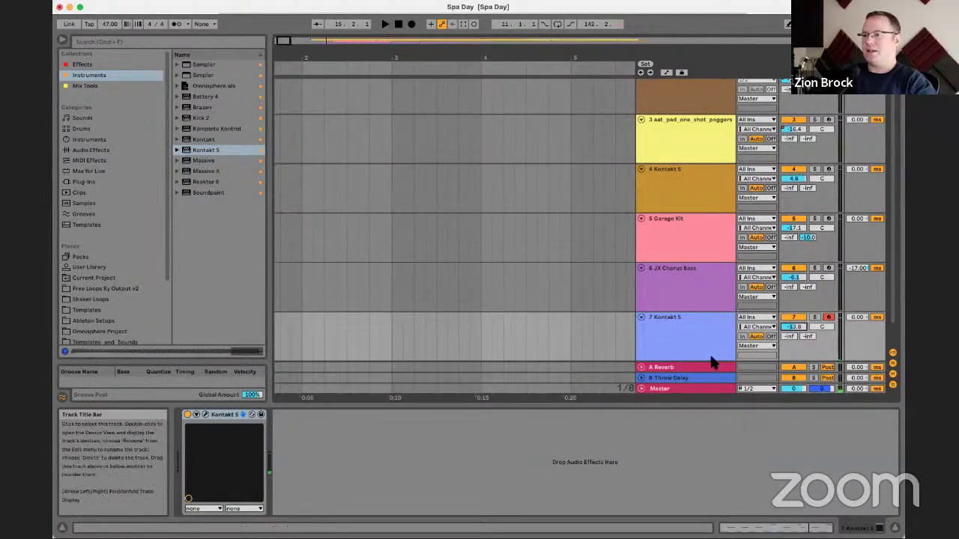
pyautogui.press('Delete')
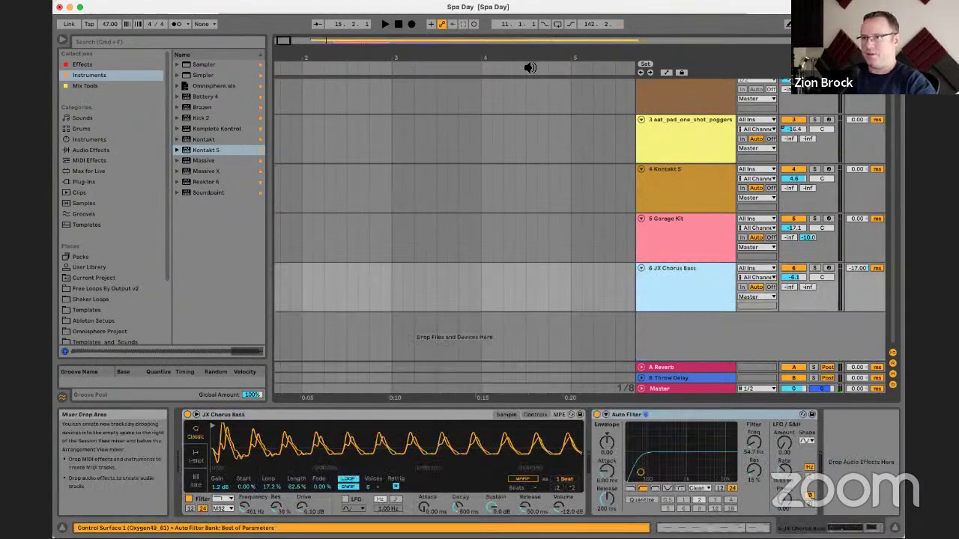
pyautogui.moveTo(523, 58); pyautogui.dragTo(523, 15)
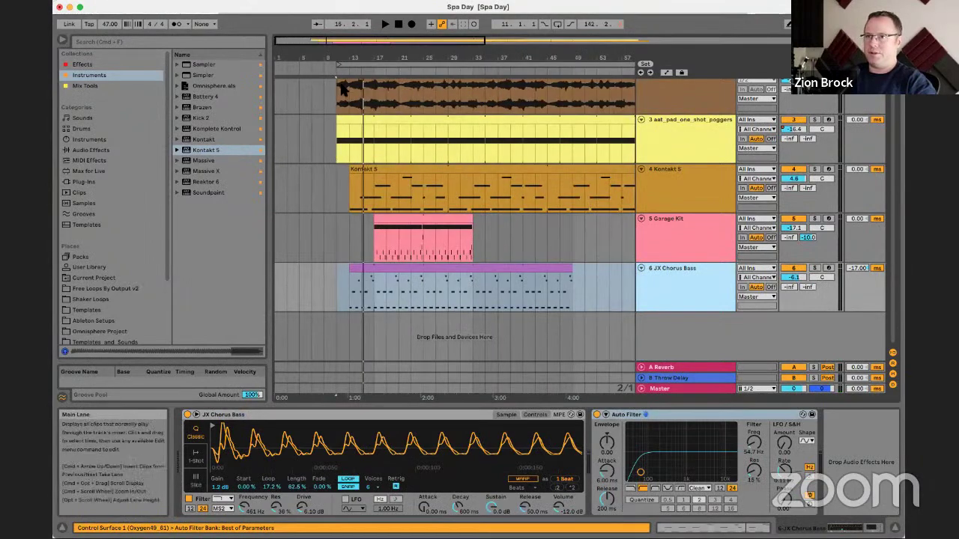
# Step: Shorten the arrangement loop to 30 bars starting at bar 11 and play the section from there
pyautogui.hscroll(3, 528, 119)
pyautogui.moveTo(591, 60); pyautogui.dragTo(543, 52)
pyautogui.moveTo(484, 60); pyautogui.dragTo(492, 59)
pyautogui.moveTo(574, 61); pyautogui.dragTo(358, 64)
pyautogui.click(315, 65)
pyautogui.moveTo(299, 55); pyautogui.dragTo(362, 96)
pyautogui.press('space')
pyautogui.click(375, 66)
pyautogui.scroll(2, 524, 149)
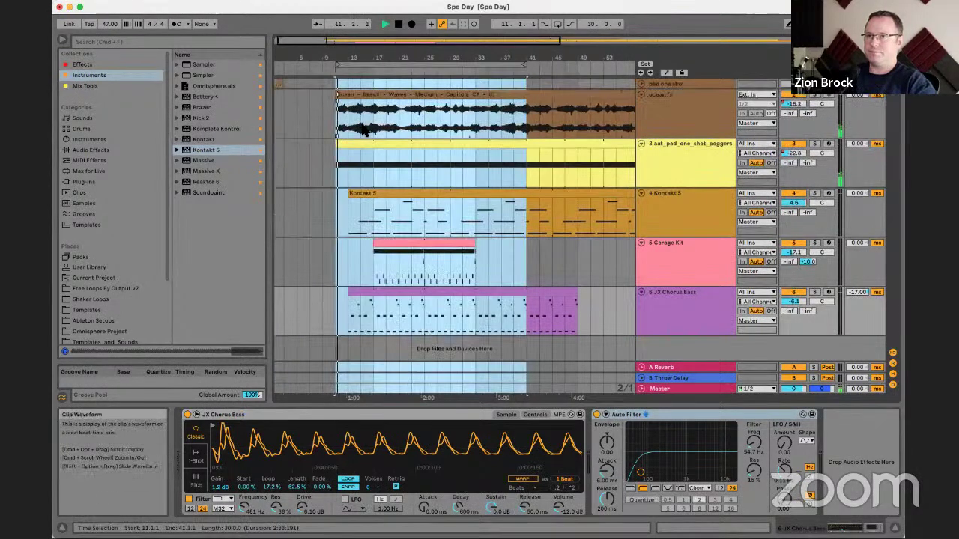
# Step: Show the volume automation of the ocean fx track and restart playback at the start of the ocean clip, bar 11
pyautogui.rightClick(790, 103)
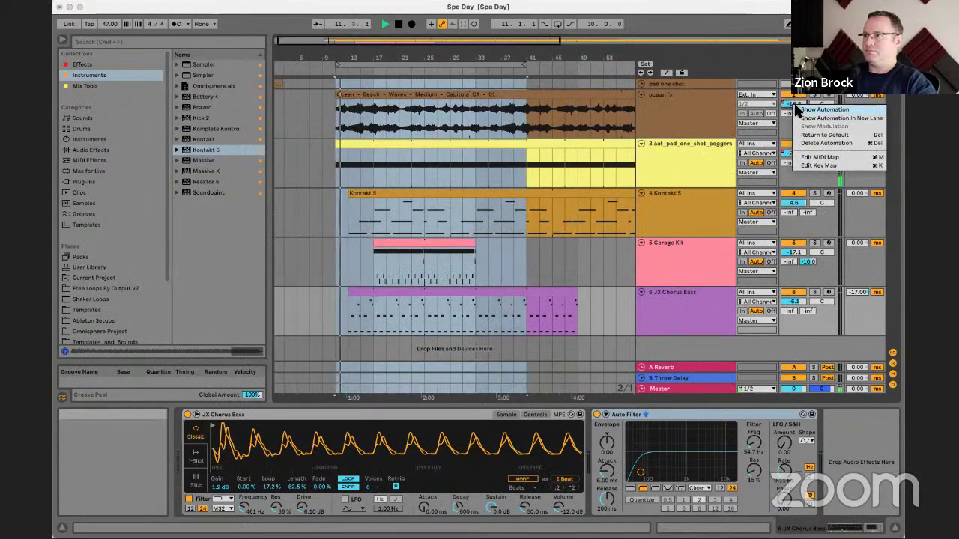
pyautogui.click(810, 108)
pyautogui.moveTo(334, 59)
pyautogui.mouseDown()
pyautogui.moveTo(350, 141)
pyautogui.moveTo(366, 123)
pyautogui.mouseUp()
pyautogui.press('space')
pyautogui.click(352, 123)
pyautogui.press('space')
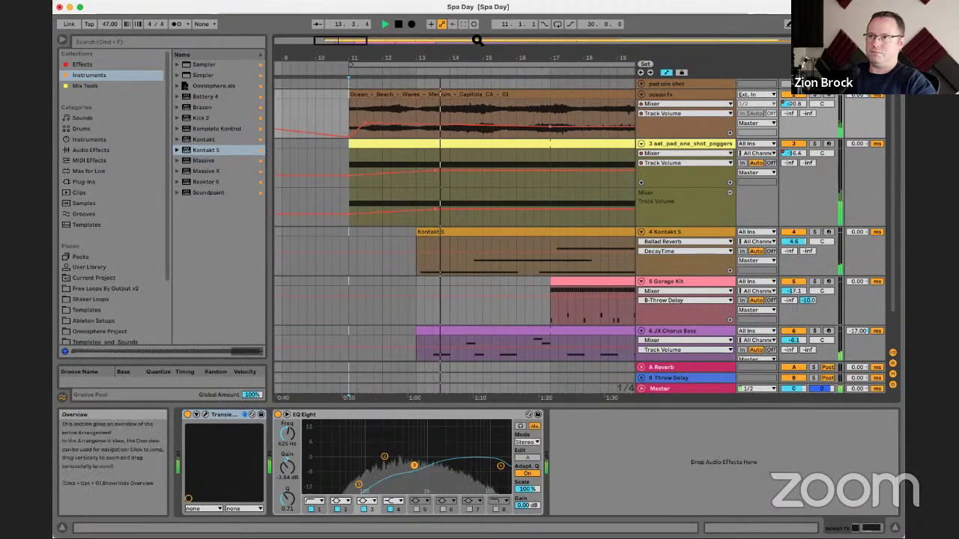
# Step: Add a -14.0 dB volume breakpoint near bar 15 on the aat_pad_one_shot_poggers track and remove its extra automation lane
pyautogui.moveTo(476, 60); pyautogui.dragTo(476, 37)
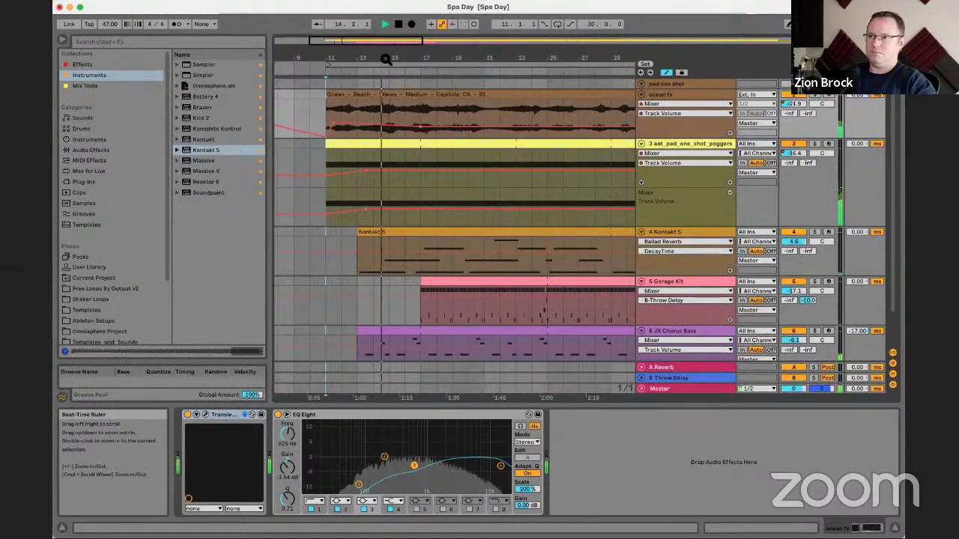
pyautogui.click(395, 176)
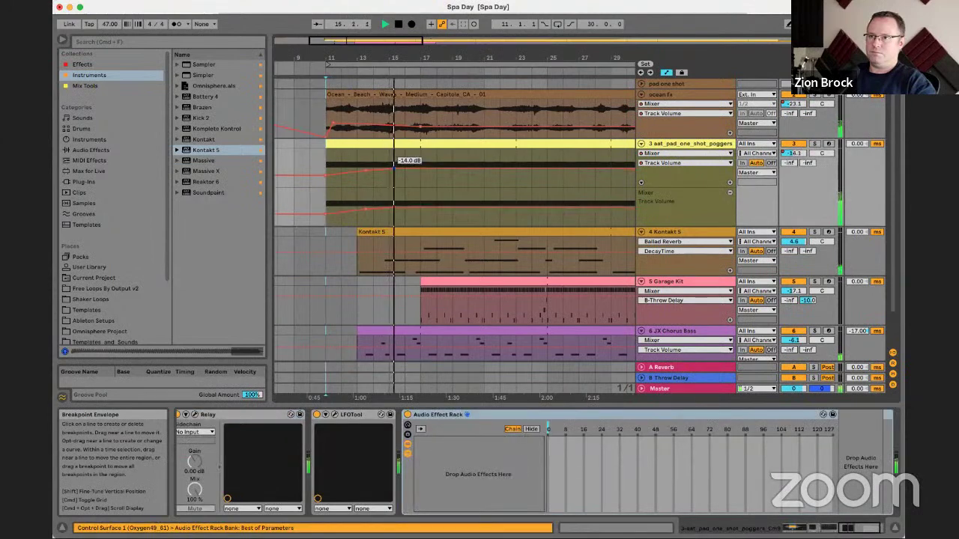
pyautogui.click(730, 193)
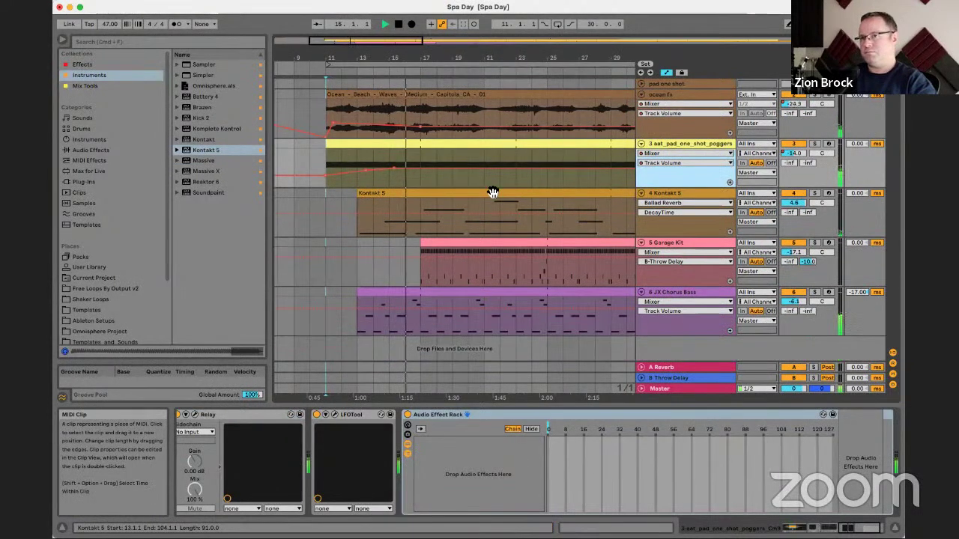
# Step: Lower the ocean fx volume automation to about -30 dB near bar 17, where the Garage Kit enters
pyautogui.click(424, 132)
pyautogui.moveTo(424, 128); pyautogui.dragTo(425, 129)
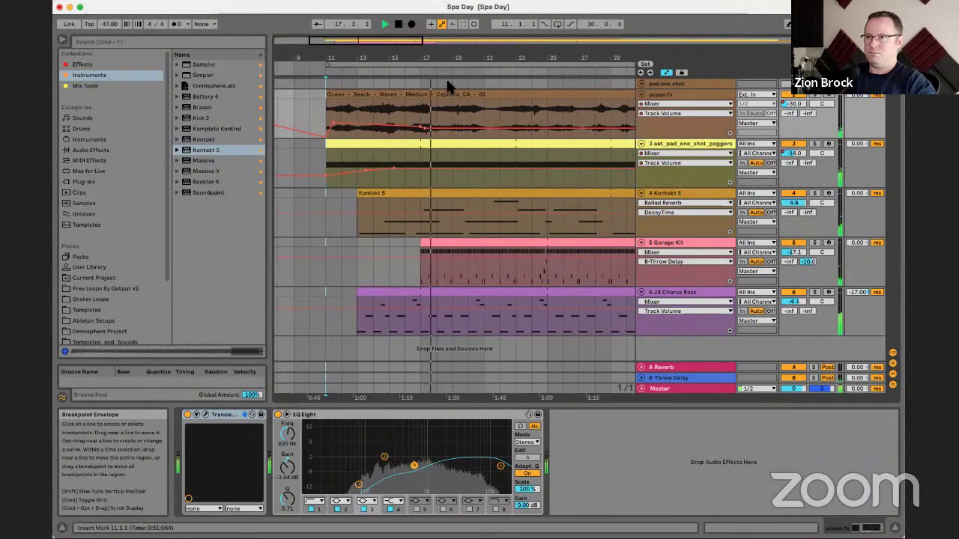
# Step: Trim the Garage Kit clip to end at bar 25 and shorten the arrangement loop to 22 bars
pyautogui.moveTo(454, 58); pyautogui.dragTo(416, 60)
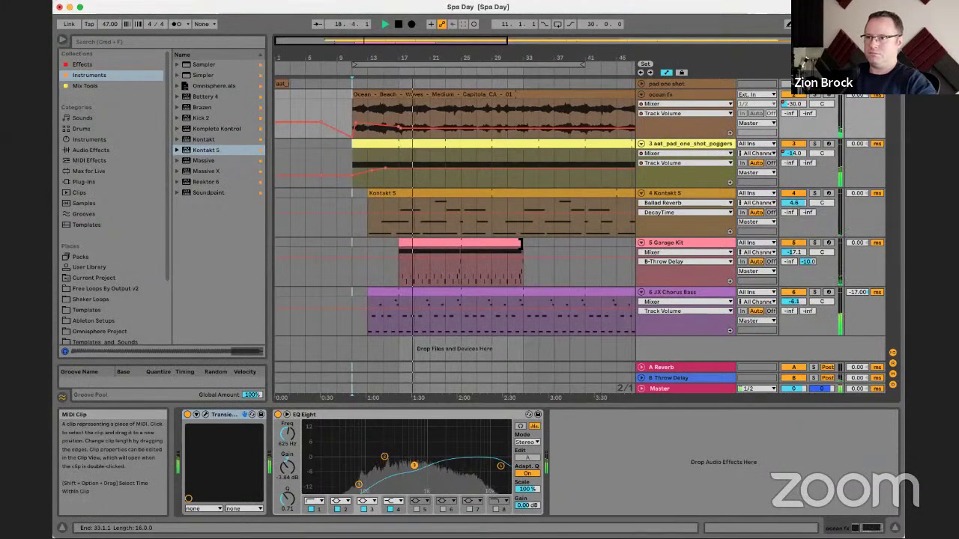
pyautogui.click(506, 245)
pyautogui.moveTo(506, 246); pyautogui.dragTo(461, 246)
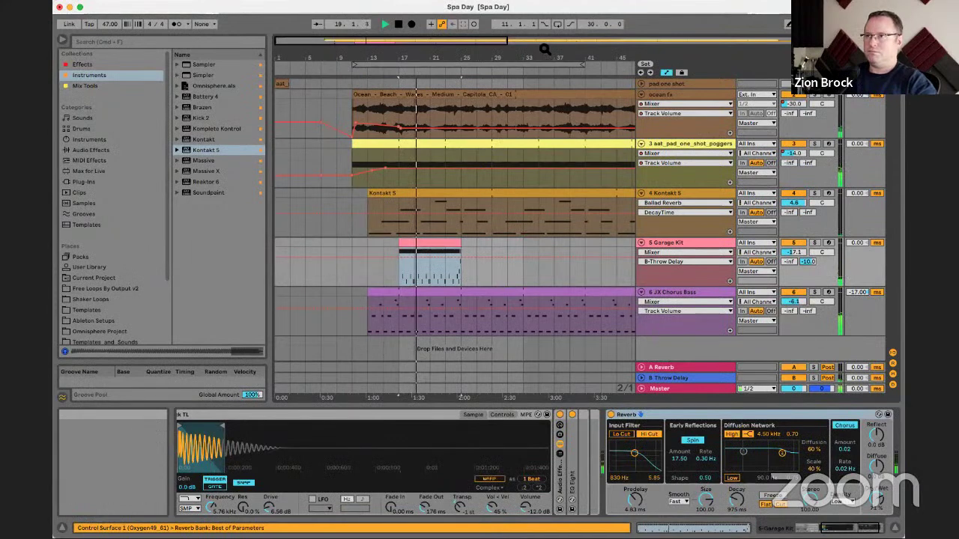
pyautogui.moveTo(546, 49); pyautogui.dragTo(513, 68)
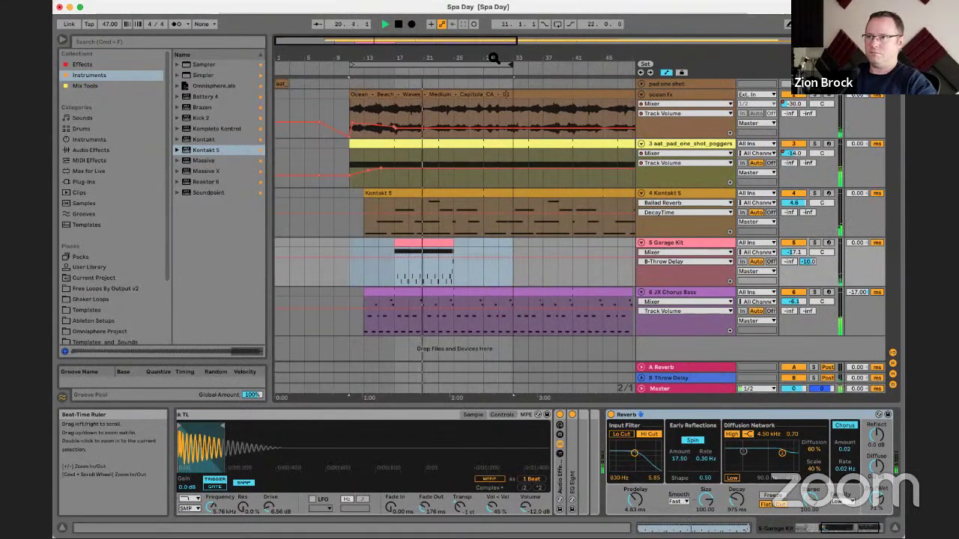
# Step: Automate the ocean fx volume to dip to about -32 dB near bar 25, rising to about -23 dB just after bar 26
pyautogui.moveTo(421, 54); pyautogui.dragTo(435, 68)
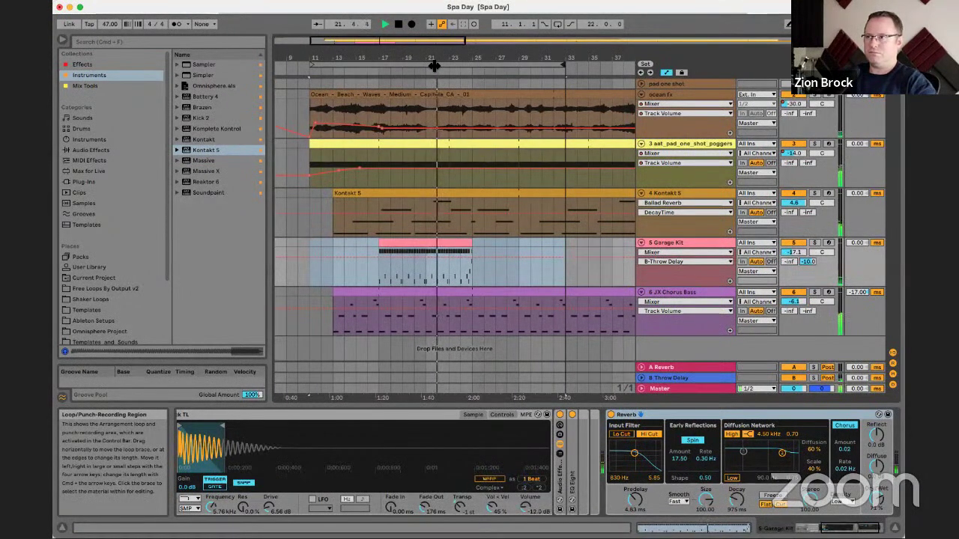
pyautogui.click(443, 127)
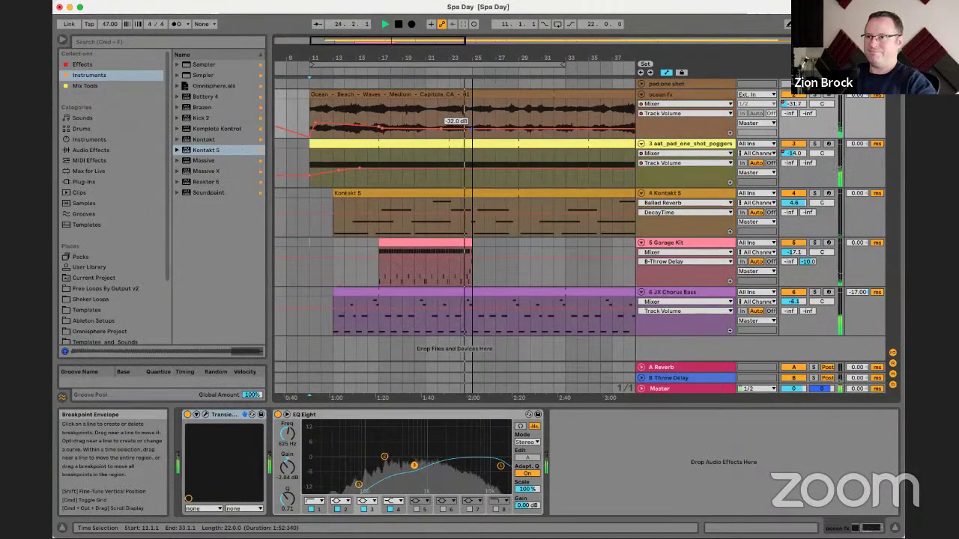
pyautogui.click(488, 129)
pyautogui.moveTo(489, 128); pyautogui.dragTo(488, 125)
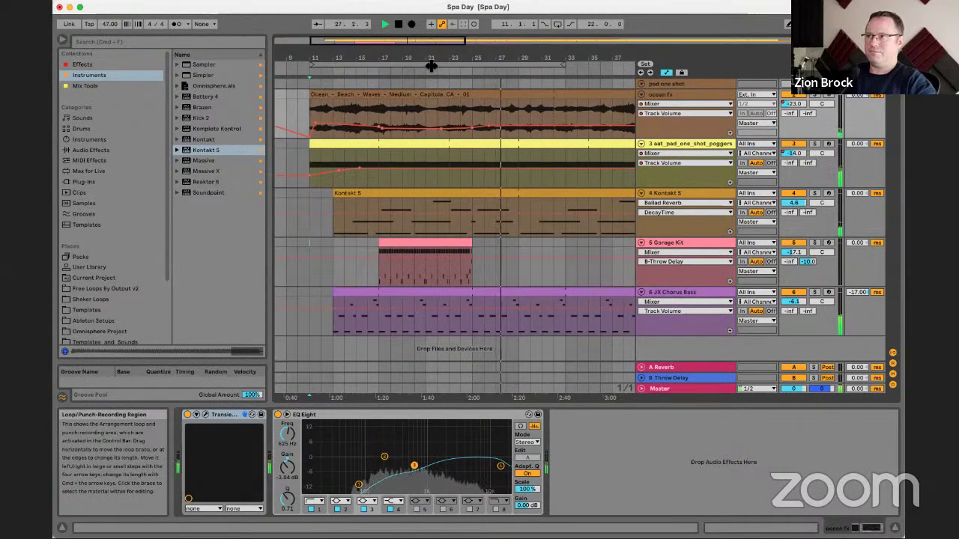
# Step: Stop playback, select the 22-bar loop range across all tracks, and open the audio export settings
pyautogui.press('space')
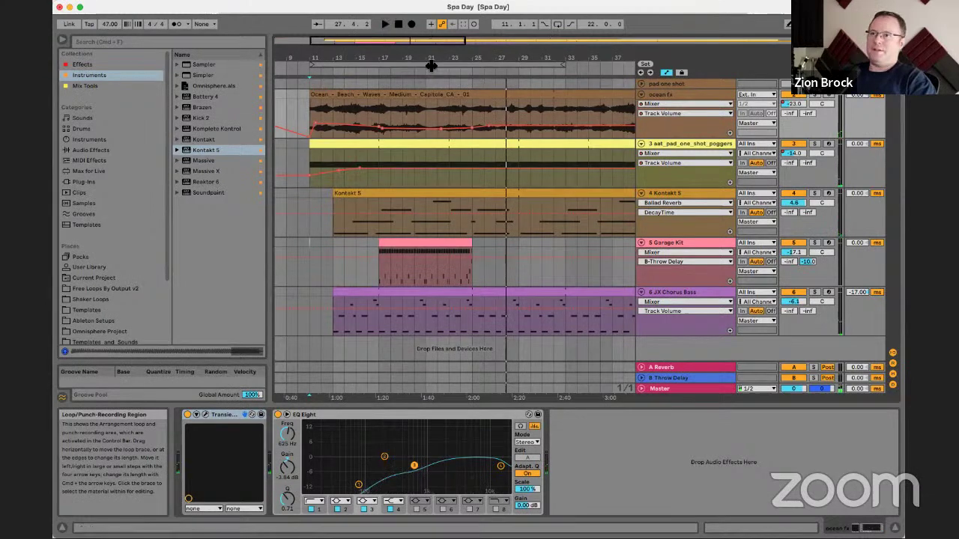
pyautogui.click(431, 66)
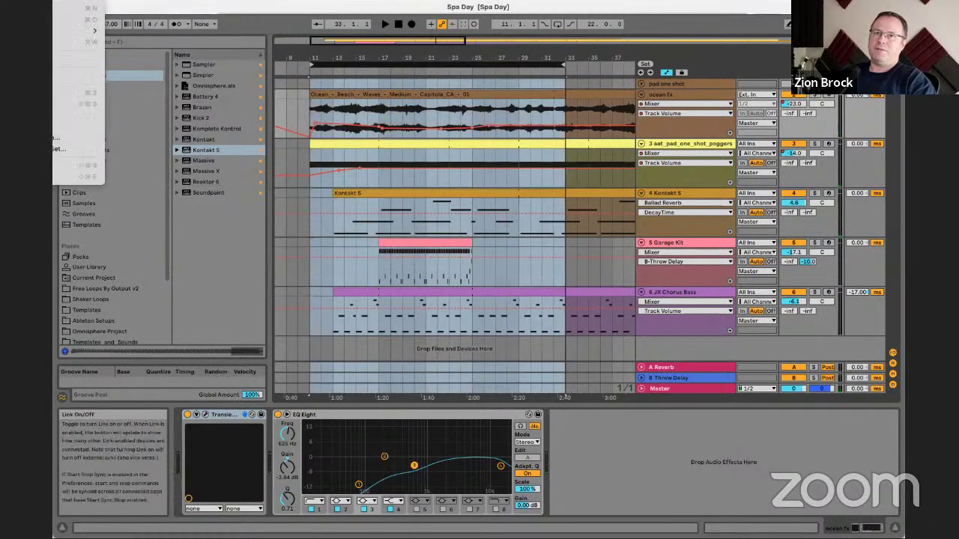
pyautogui.click(78, 165)
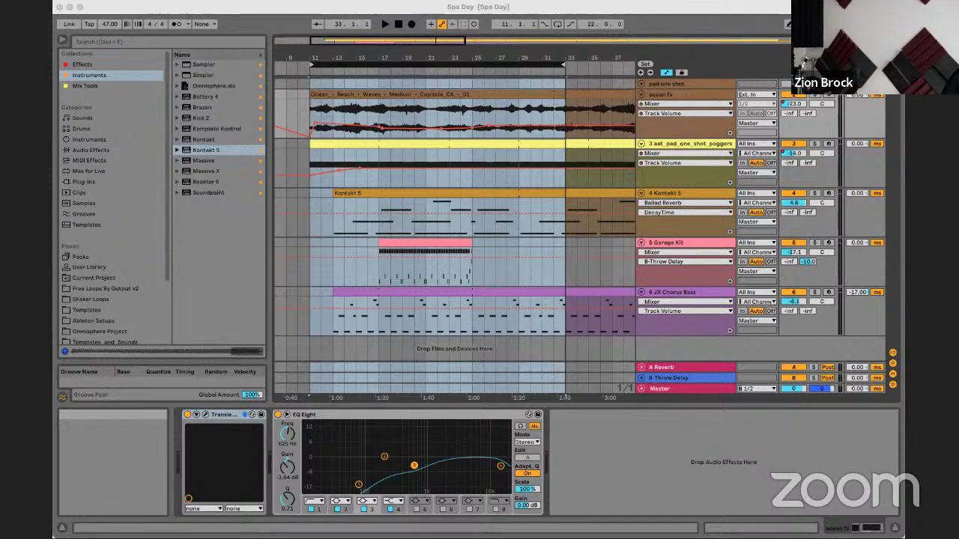
# Step: Switch back to the Spa Day project in Ableton Live and reopen the audio export settings for the selected range
pyautogui.press('super+Tab')
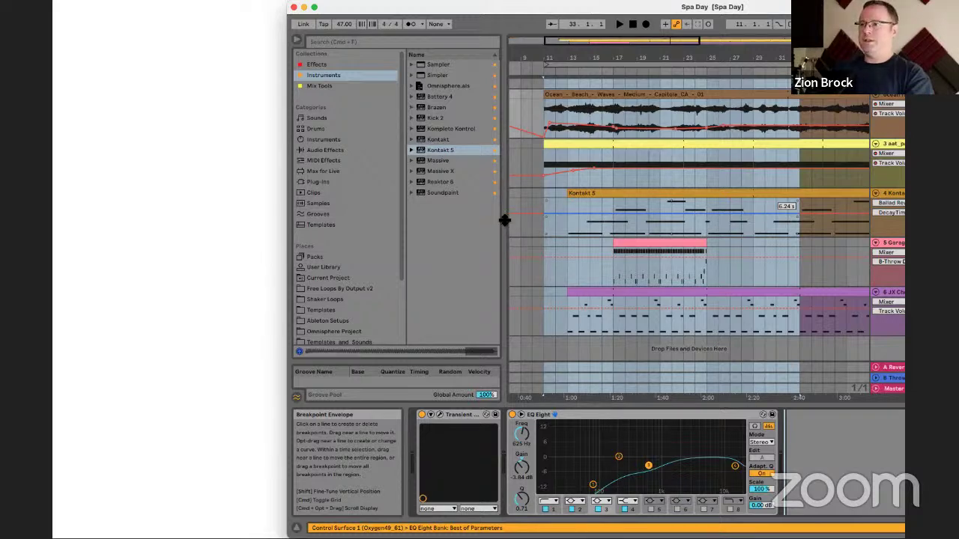
pyautogui.hotkey('ctrl', 'Right')
pyautogui.click(57, 2)
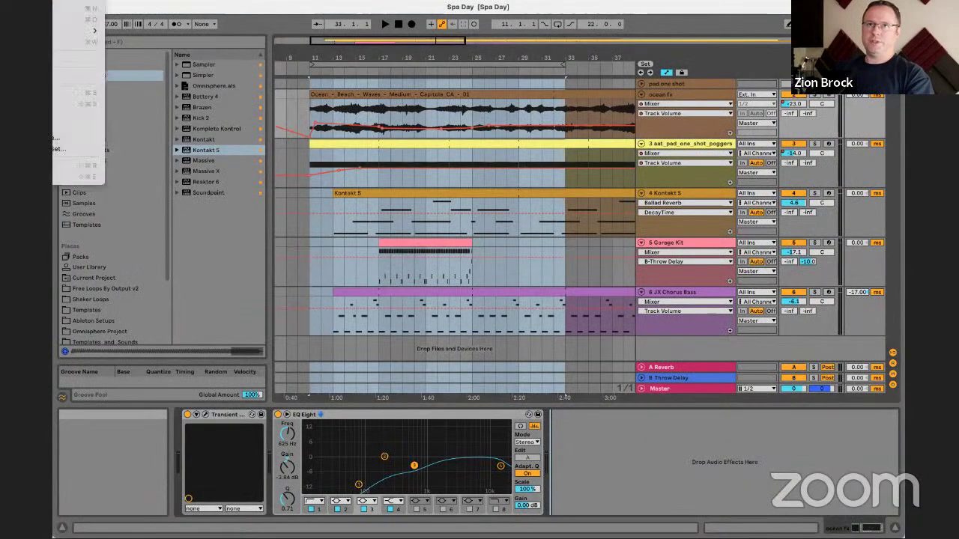
pyautogui.click(78, 165)
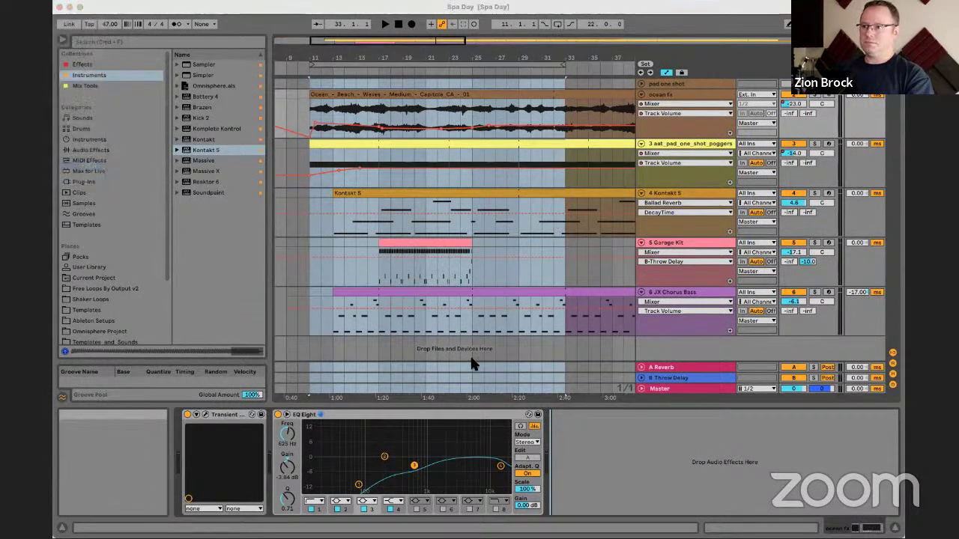